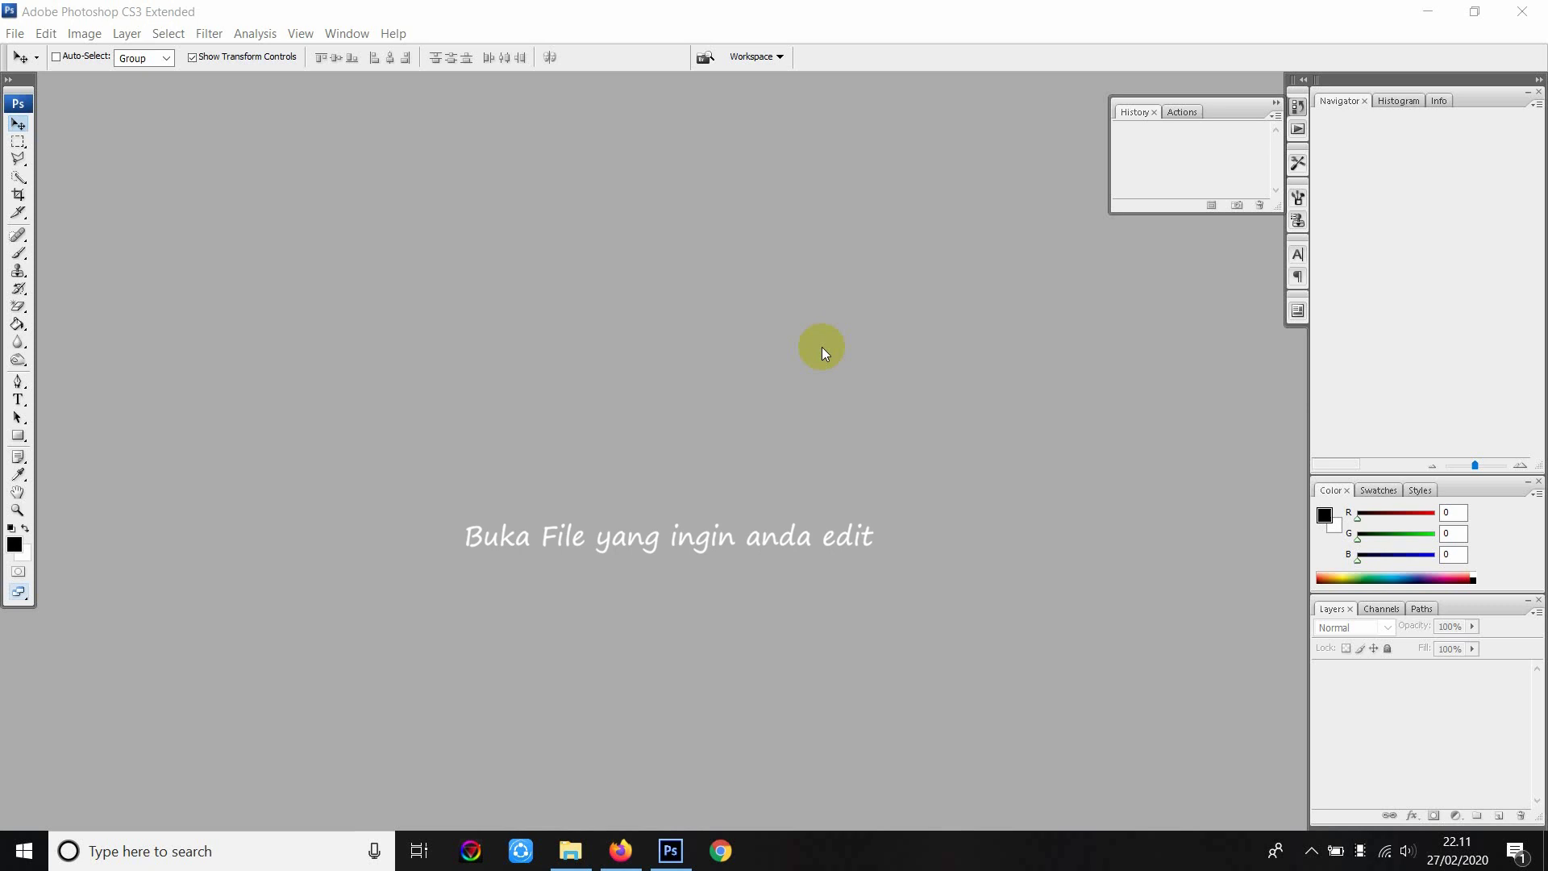
Create a new 1920×1080 px, 72 ppi document named 'Efek Smoke'.
left_click(11, 34)
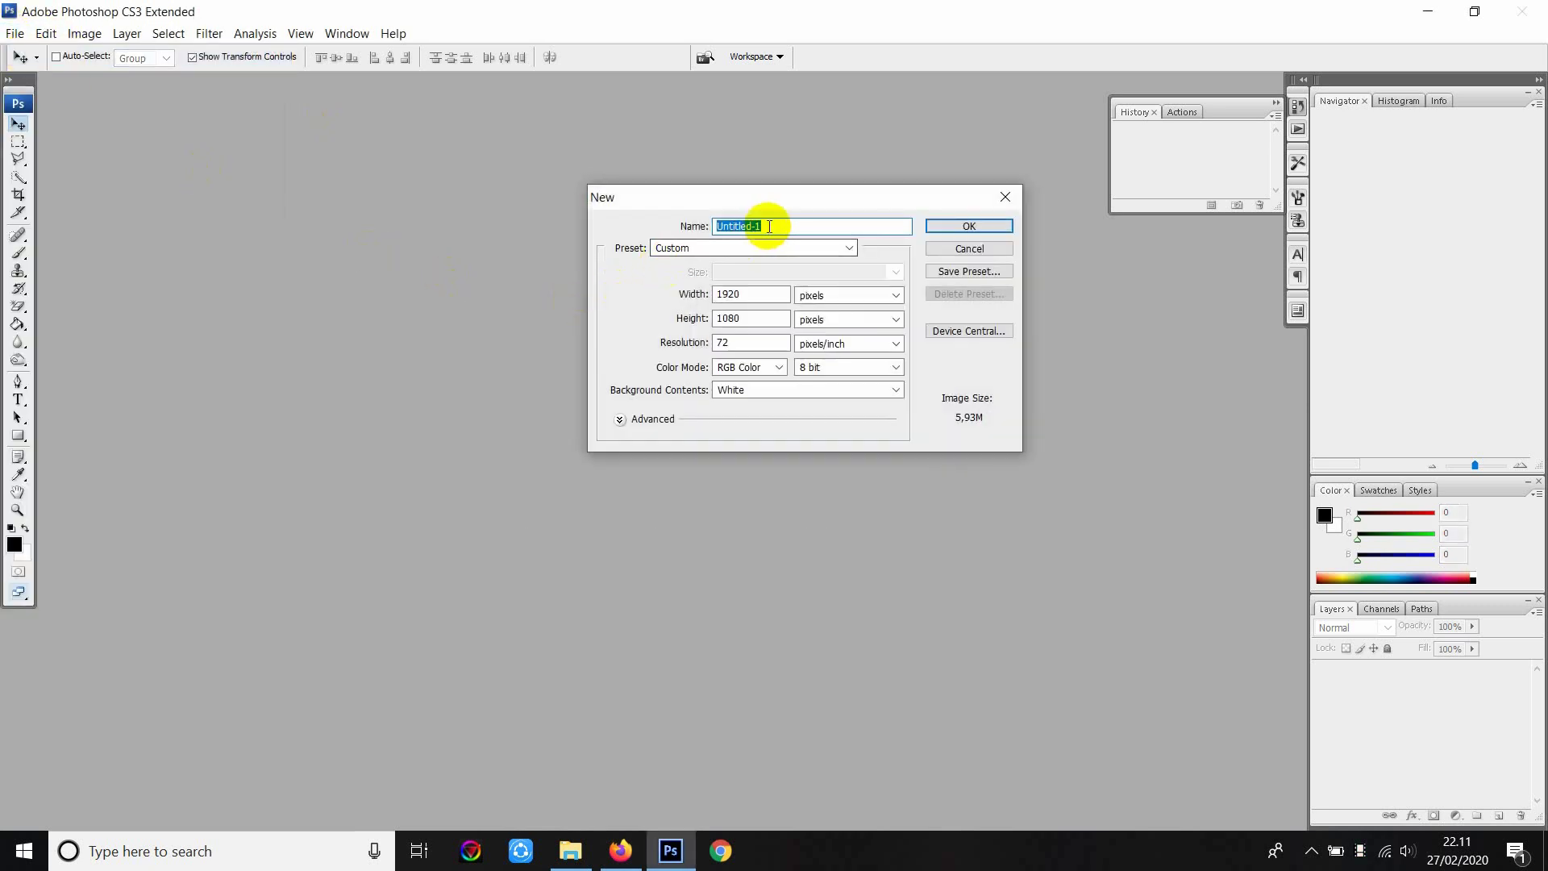
type("Efek Smoke")
double_click(726, 295)
double_click(708, 318)
double_click(752, 342)
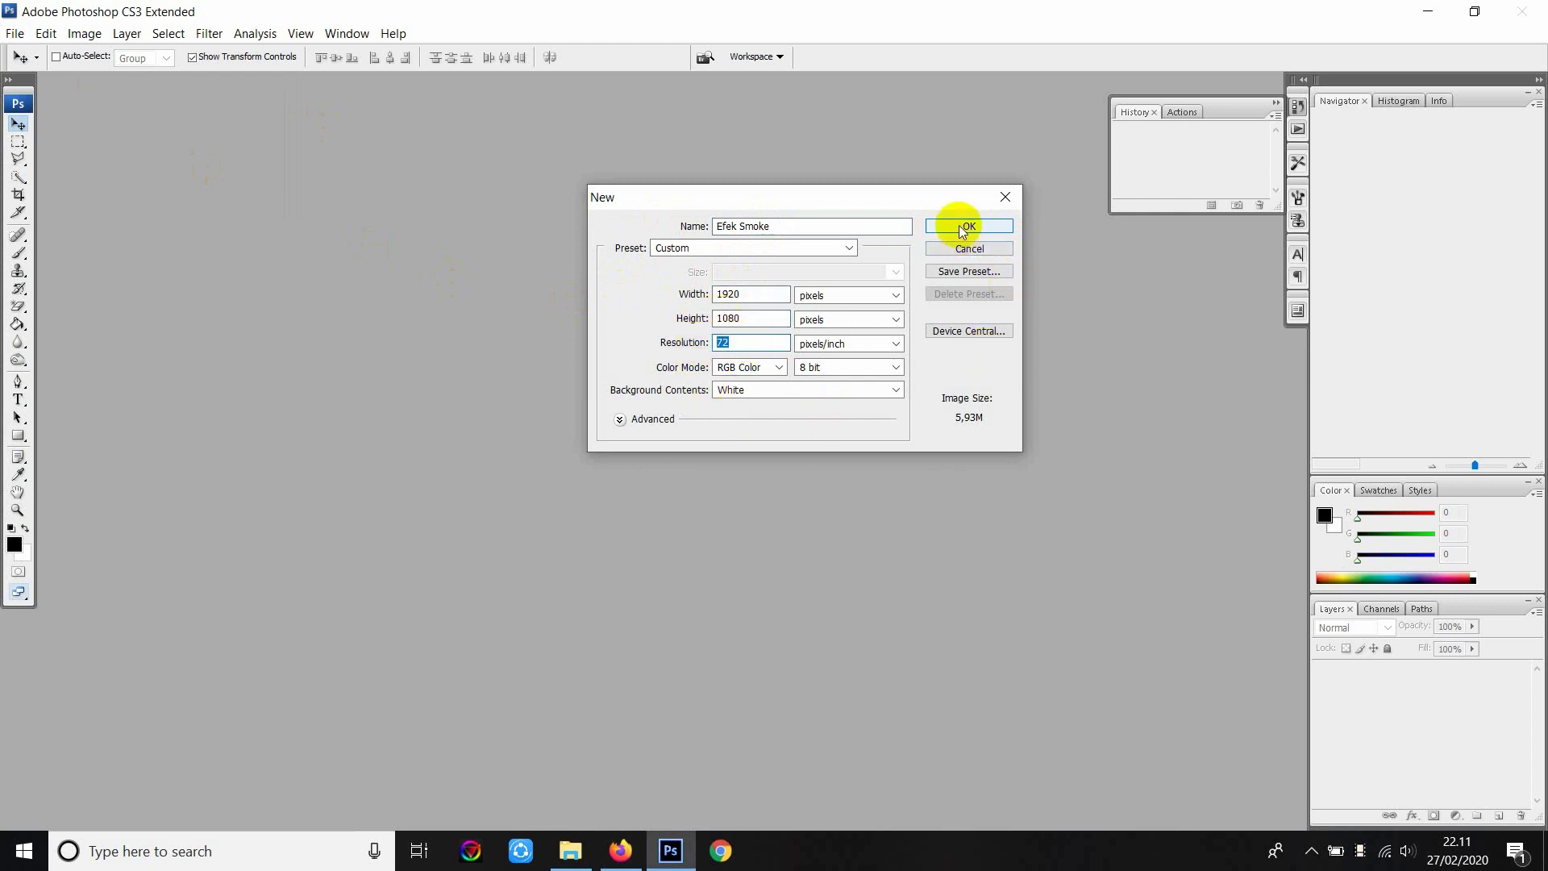
left_click(961, 225)
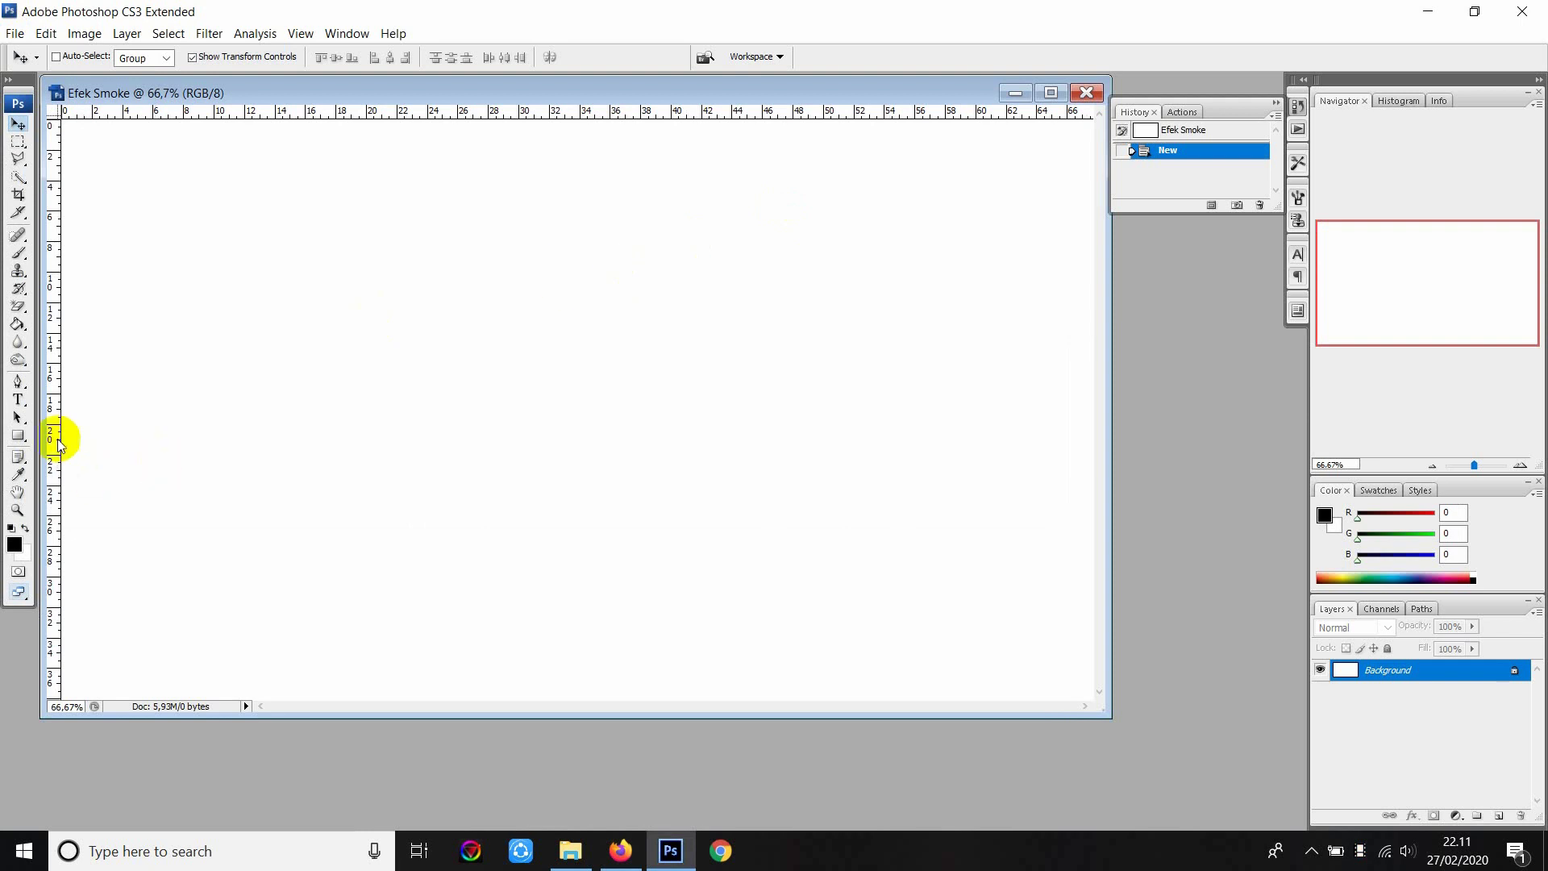
Set the foreground colour to black and Paint Bucket-fill the white canvas.
left_click(14, 545)
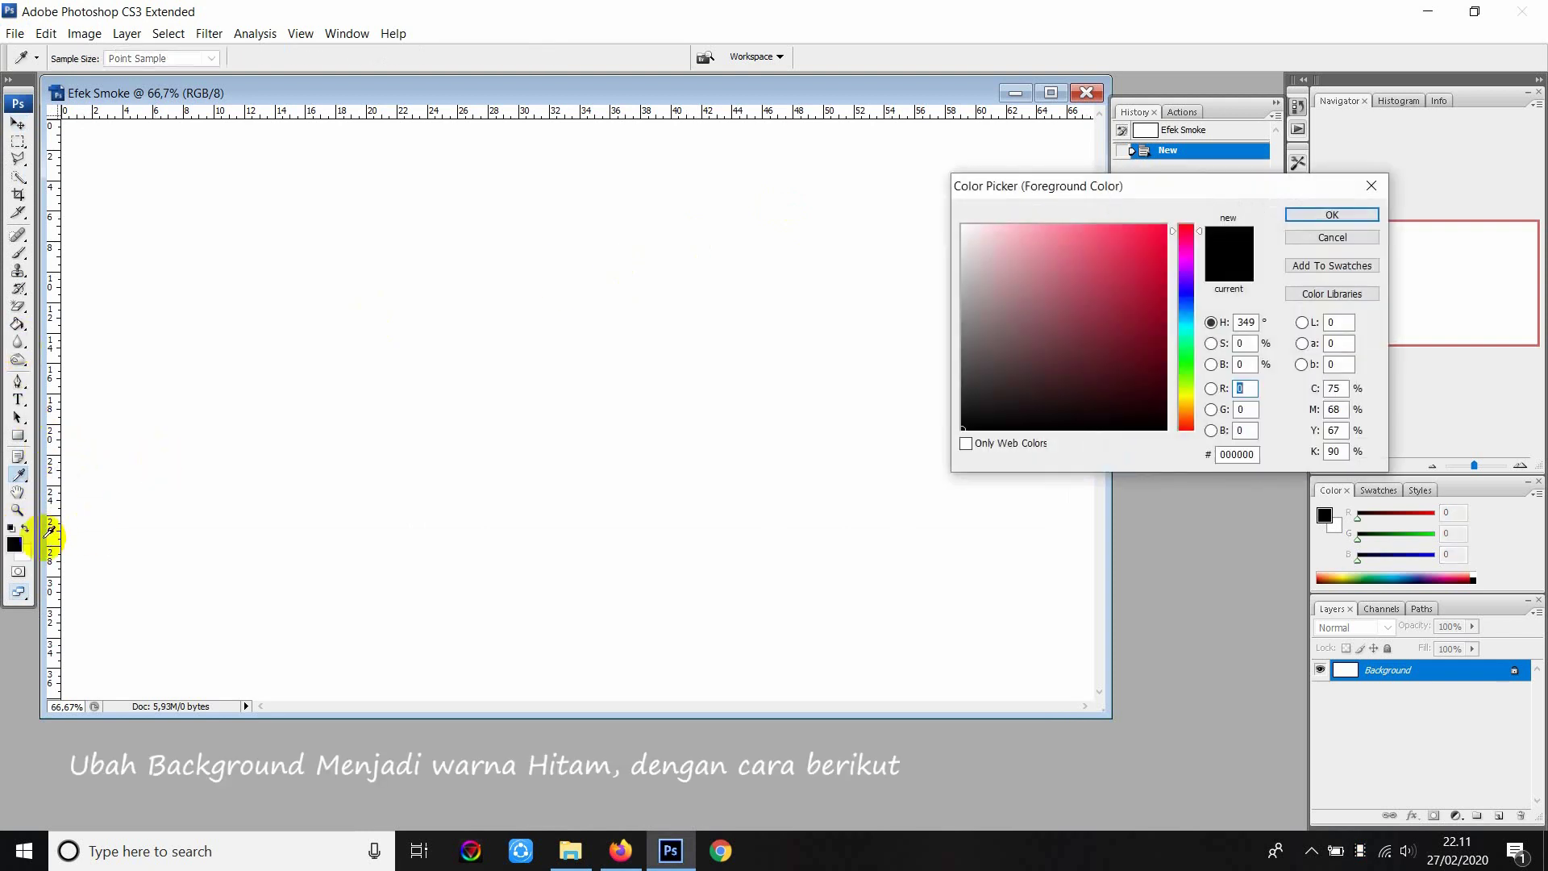
left_click(1330, 214)
left_click(17, 324)
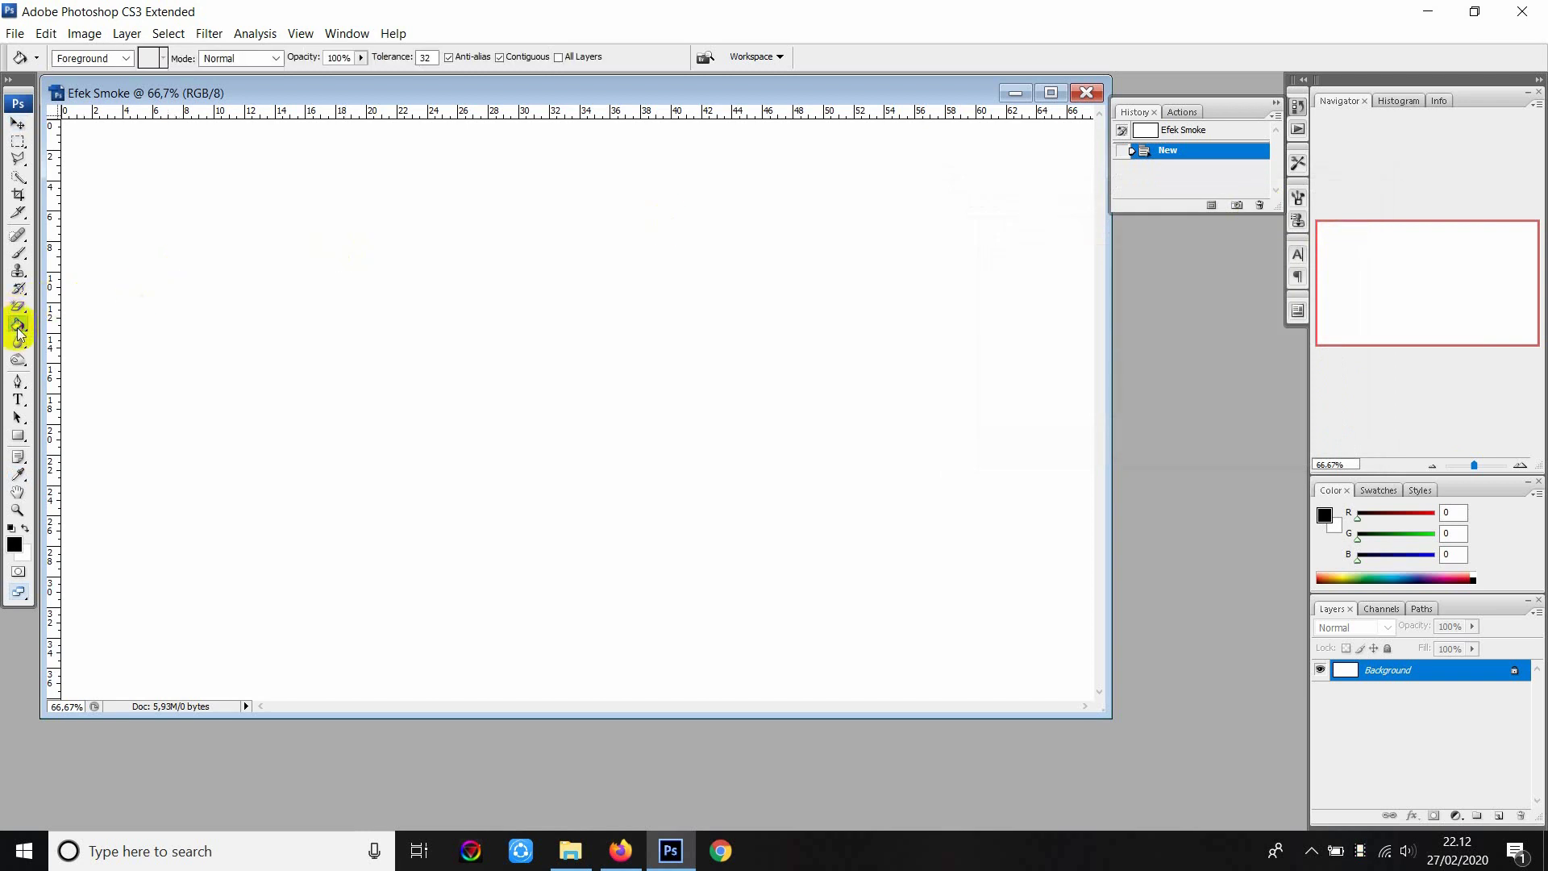
left_click(247, 318)
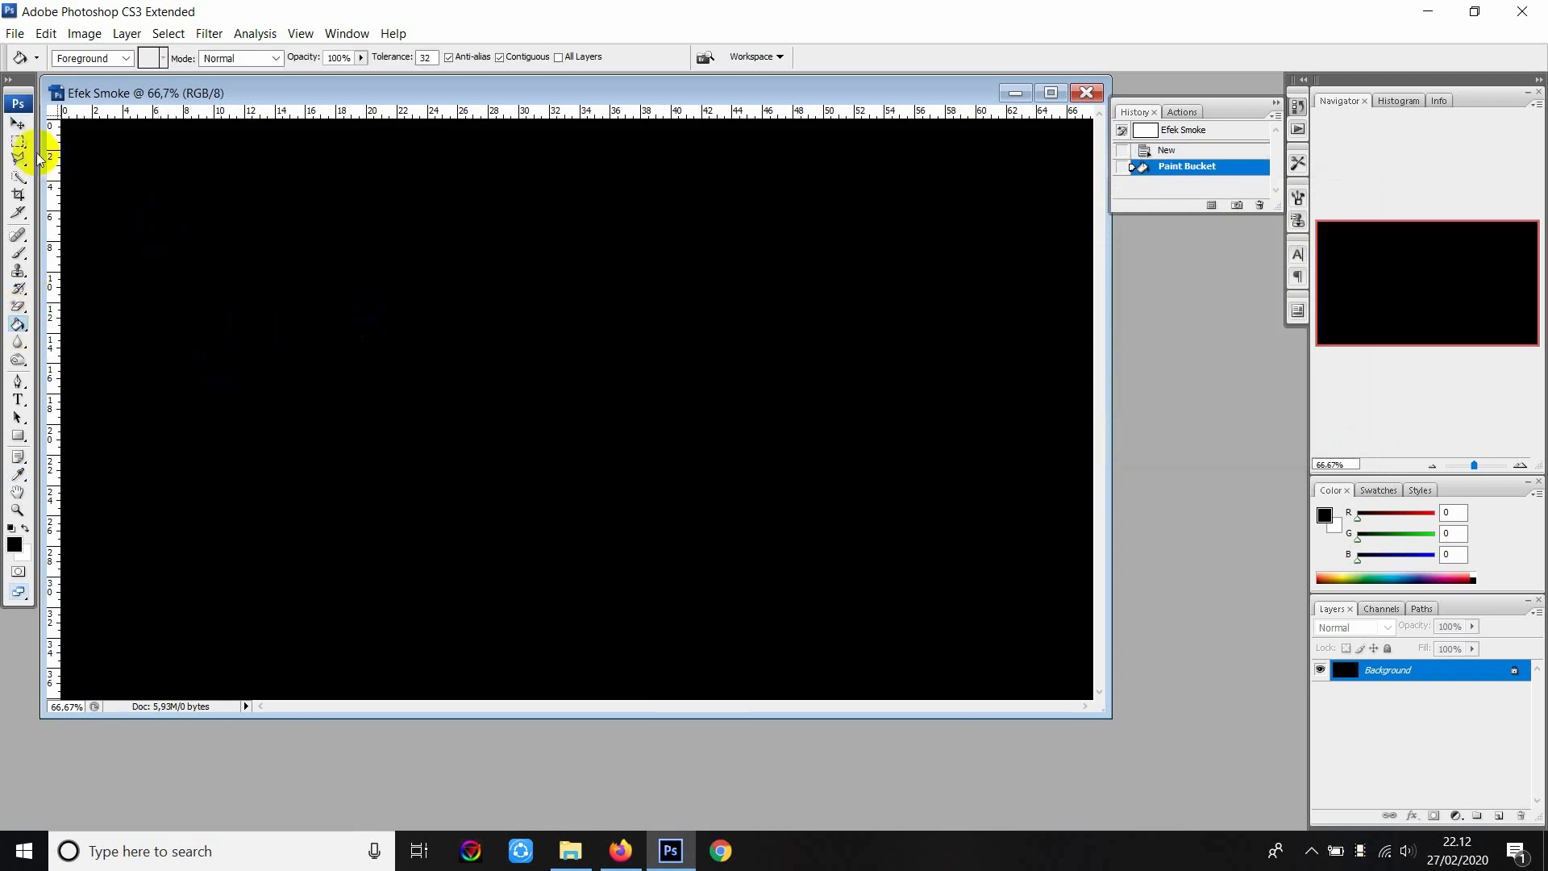
left_click(17, 124)
Open the portrait photo DSC_4549.JPG and fit it to the screen.
left_click(16, 35)
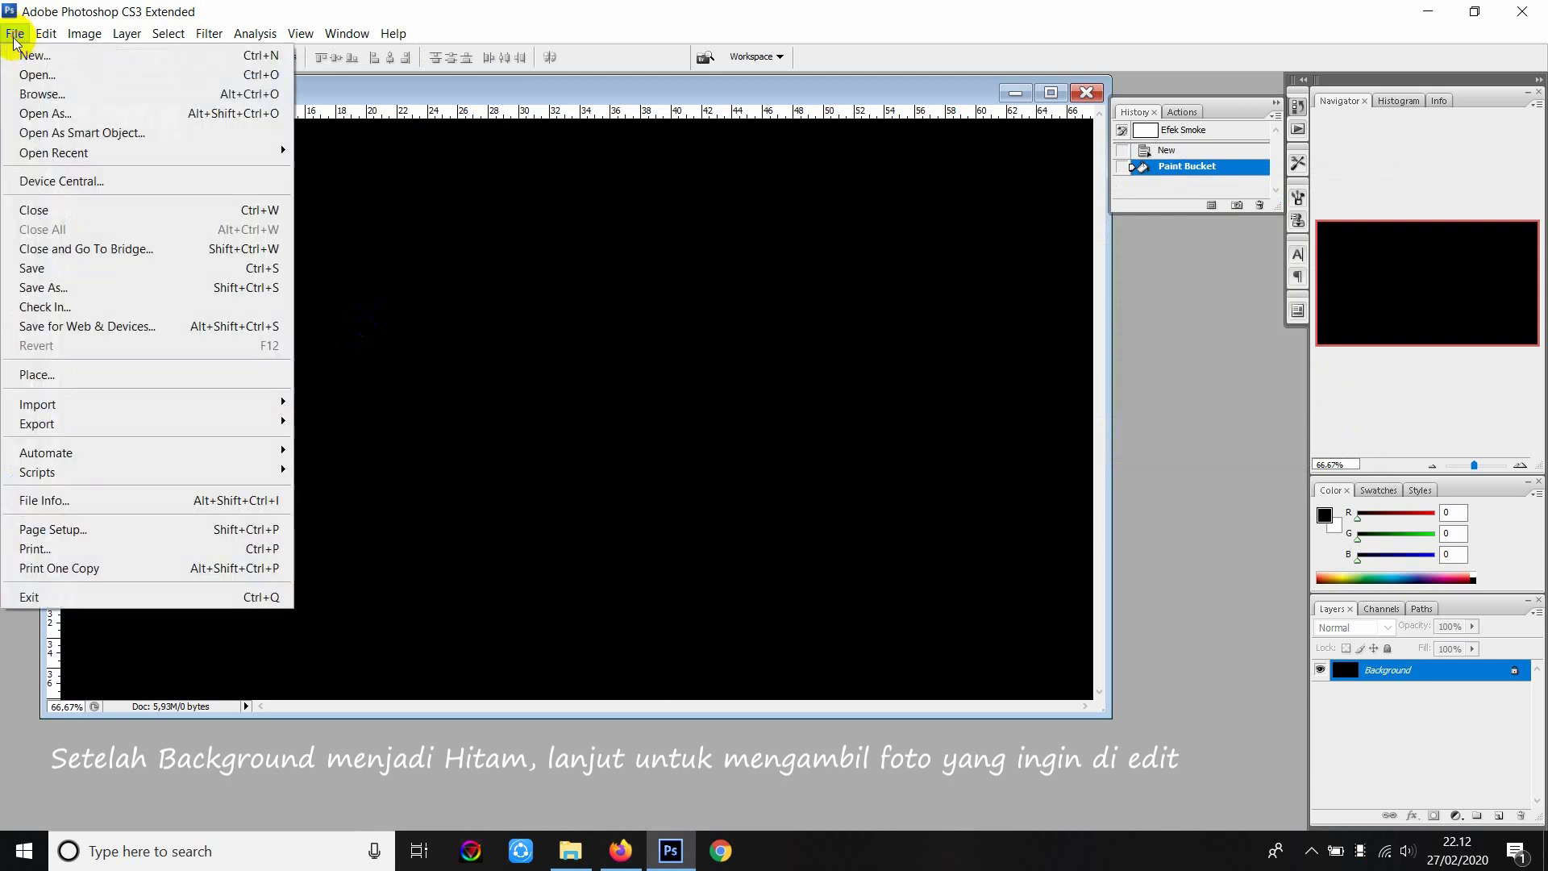
left_click(25, 74)
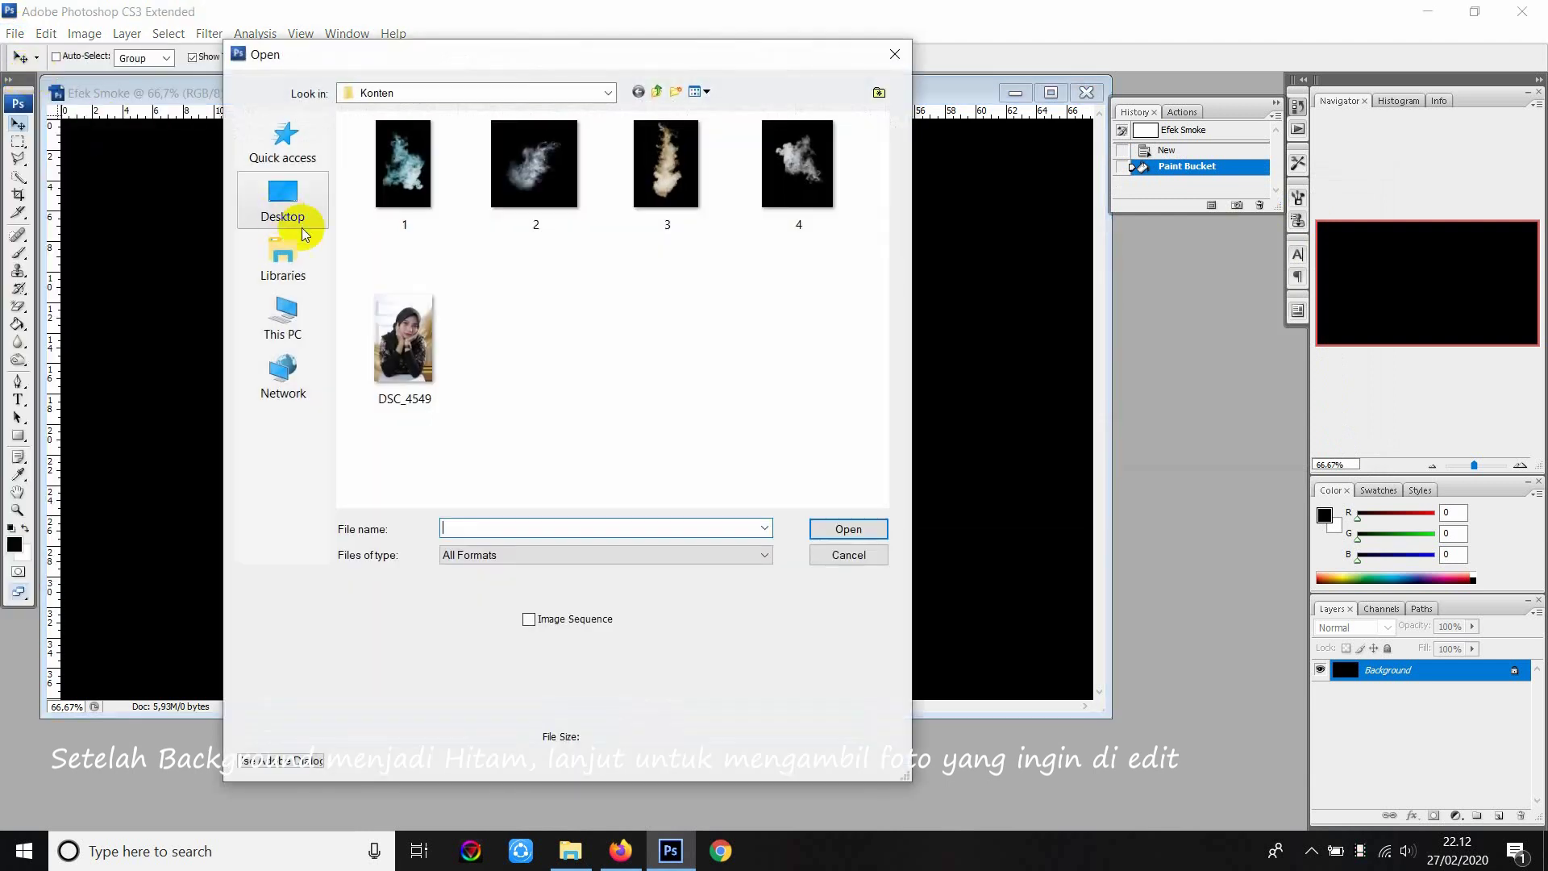
double_click(427, 343)
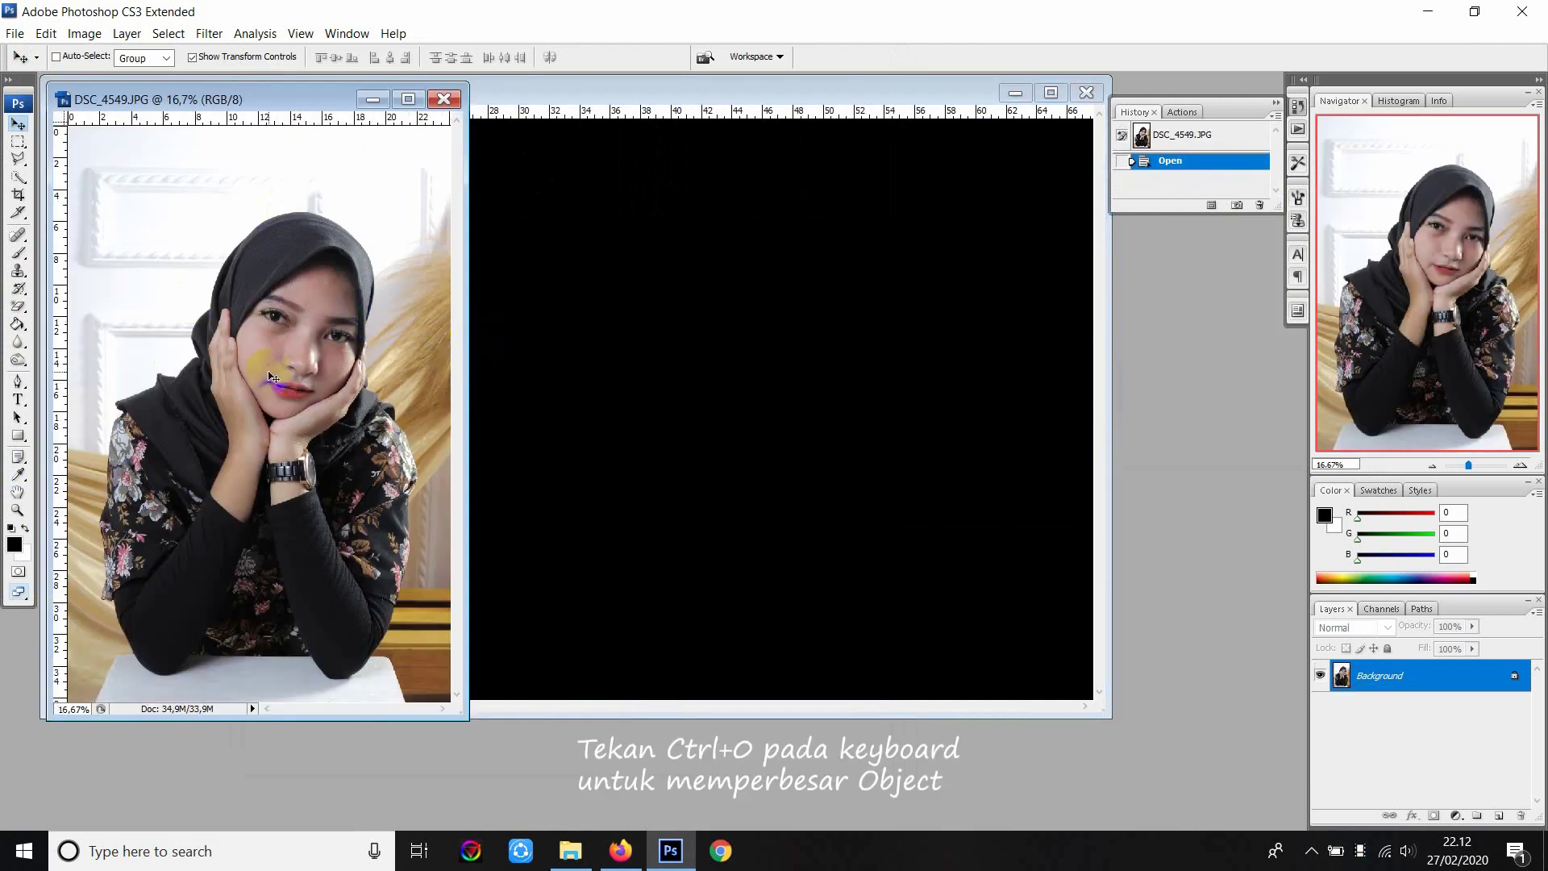
key("ctrl+0")
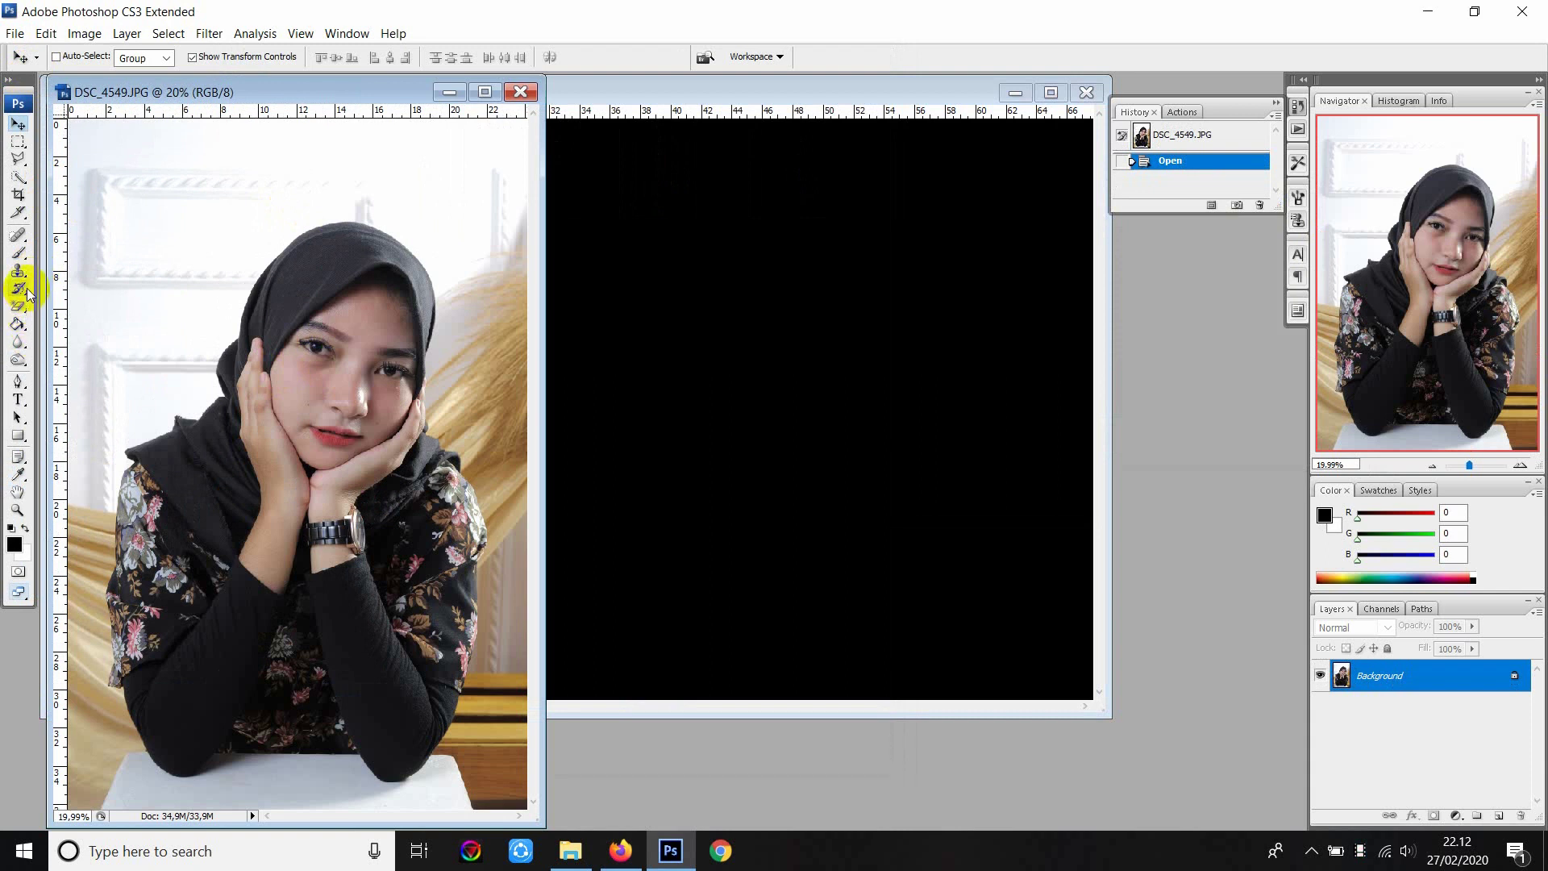
Quick-select the woman's hijab, face, hands, sleeves and forearms.
left_click(18, 177)
right_click(17, 176)
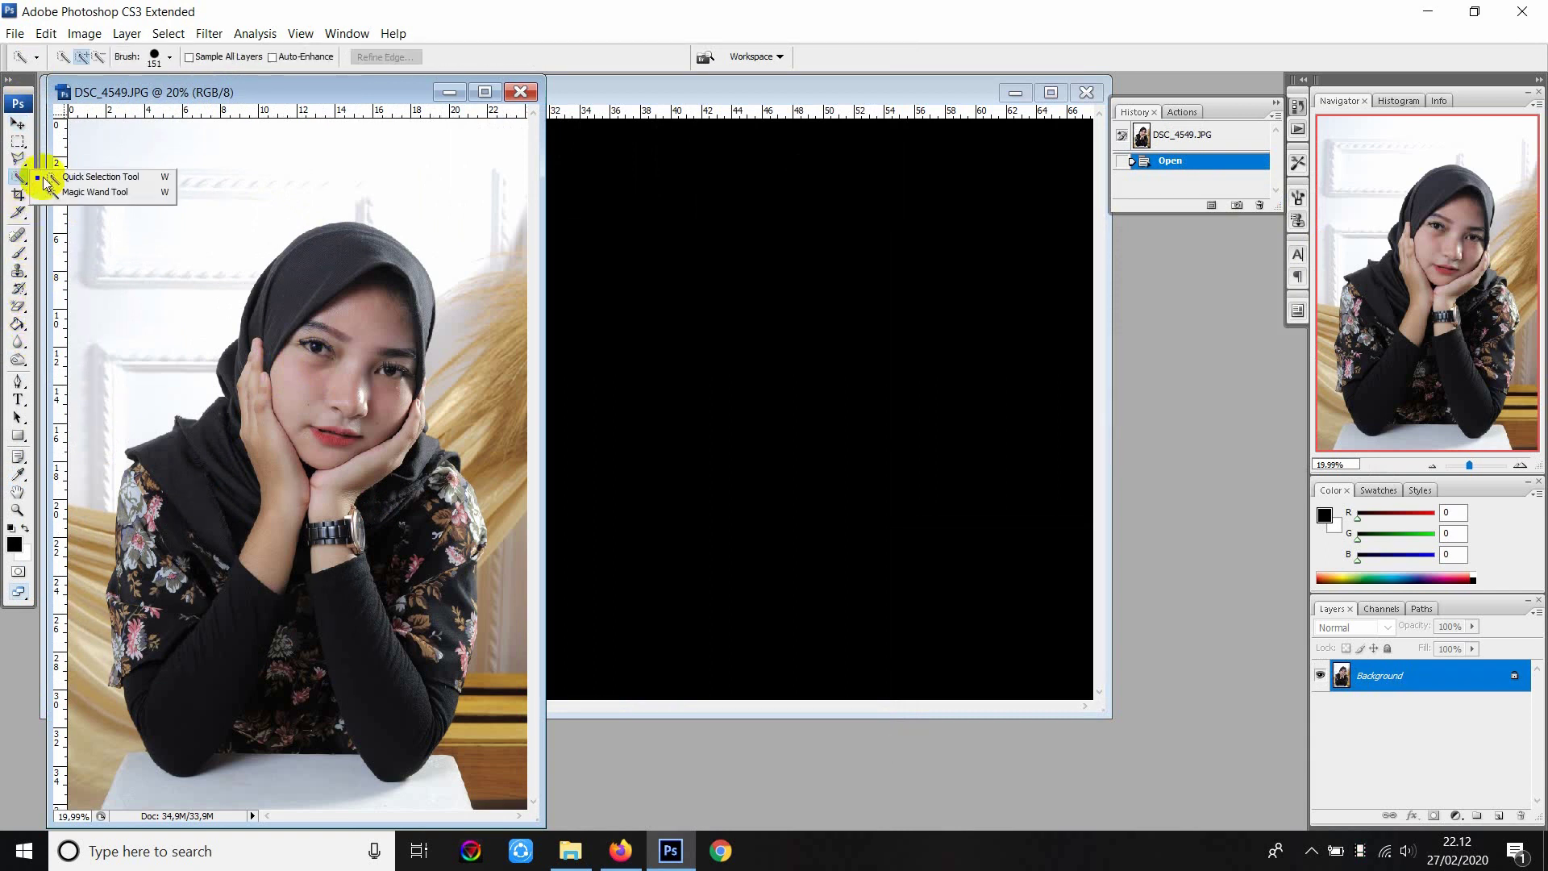
left_click(72, 177)
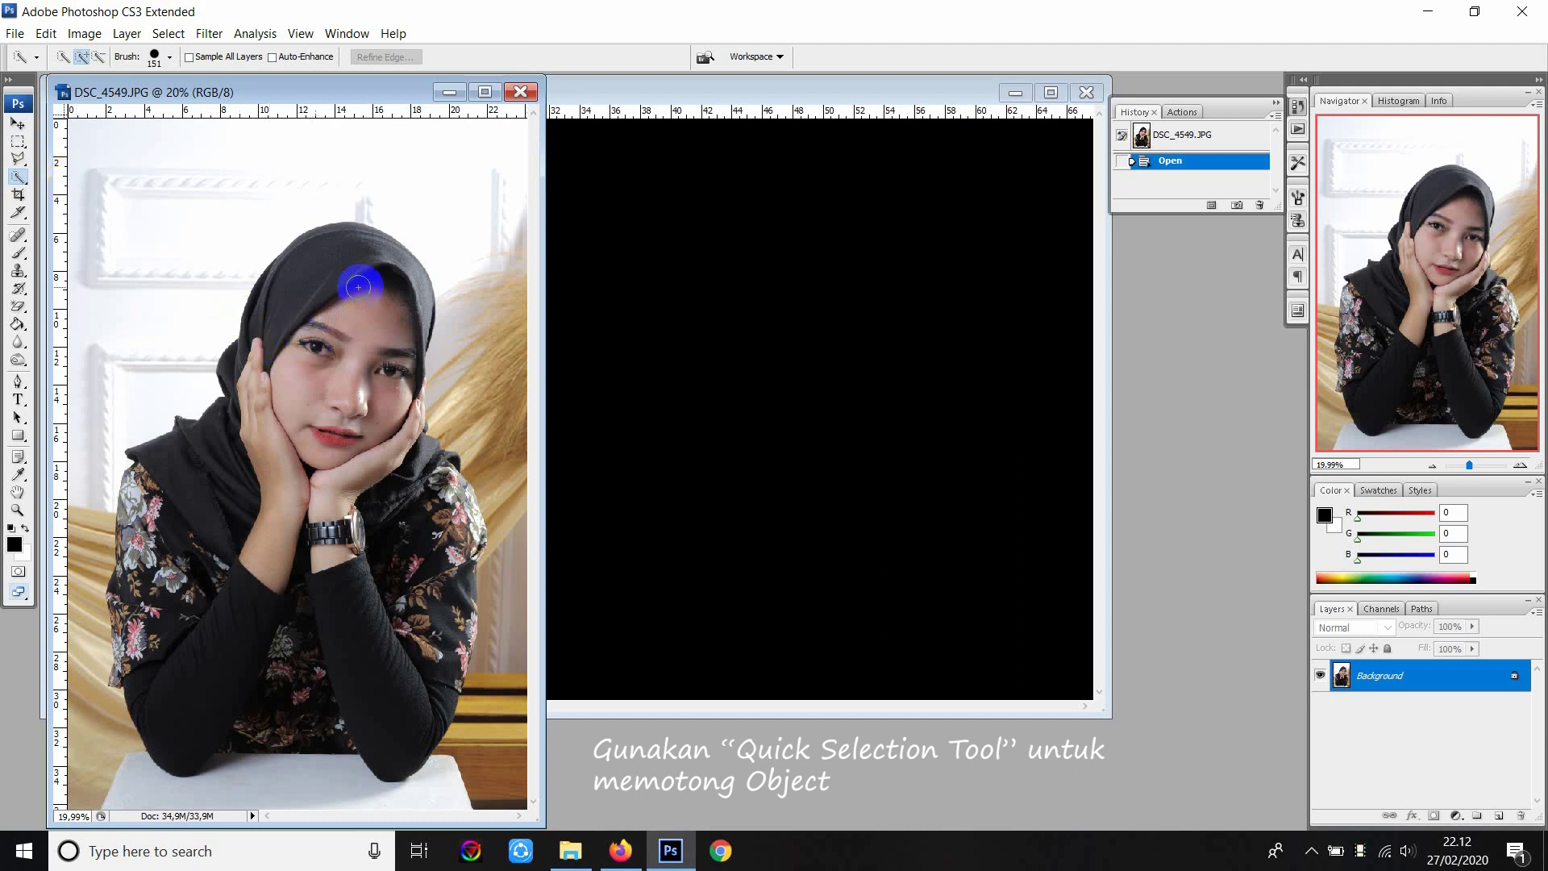
left_click_drag(344, 281, 135, 538)
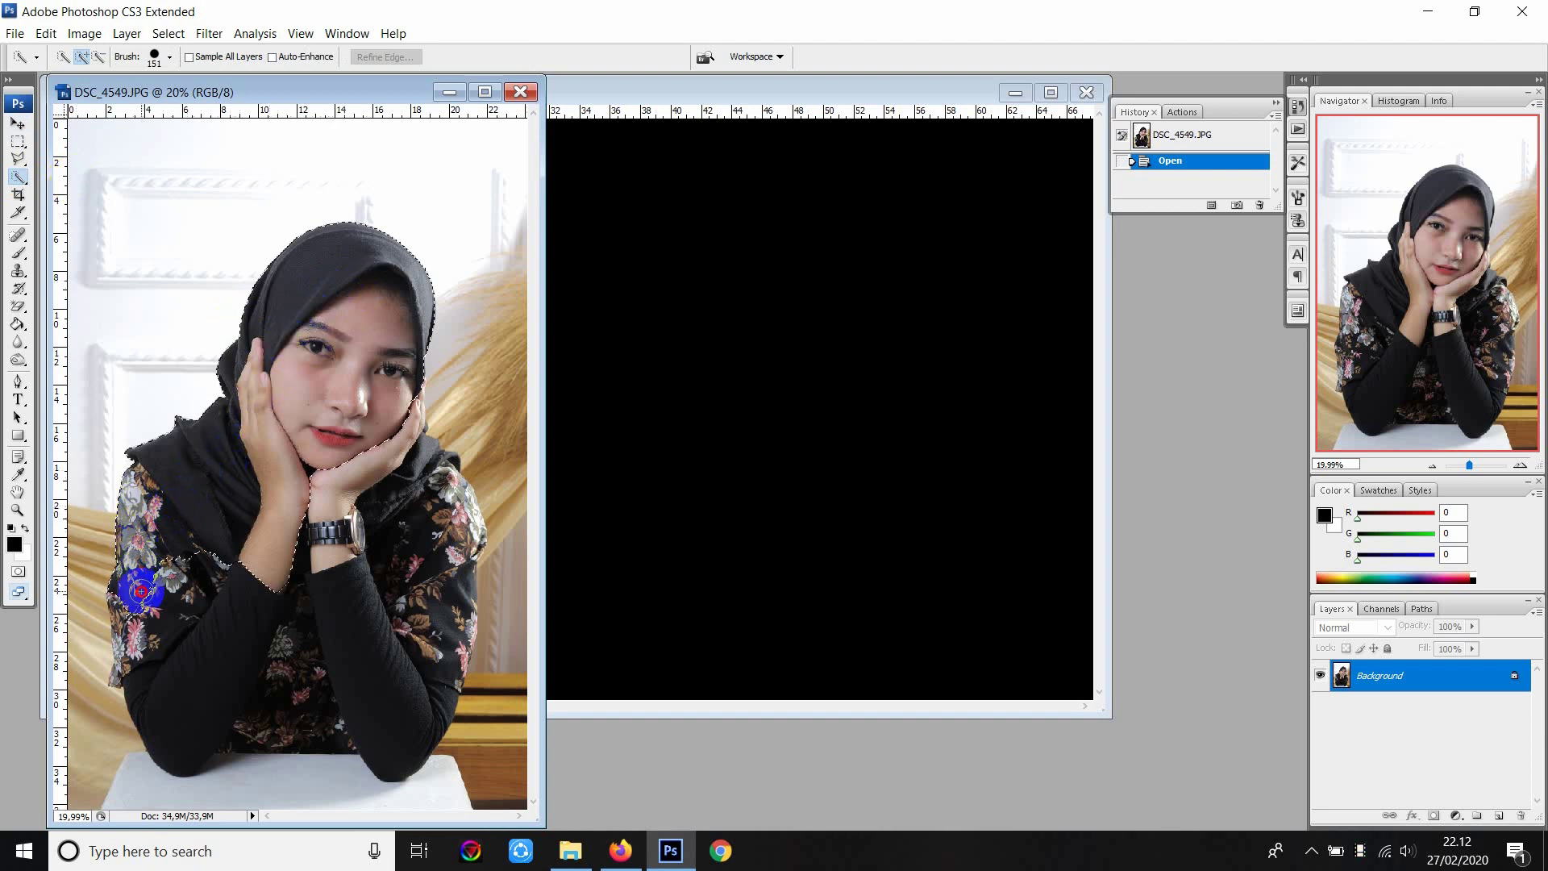
mouse_move(132, 669)
left_mouse_down()
mouse_move(129, 718)
mouse_move(386, 688)
mouse_move(436, 591)
mouse_move(443, 455)
left_mouse_up()
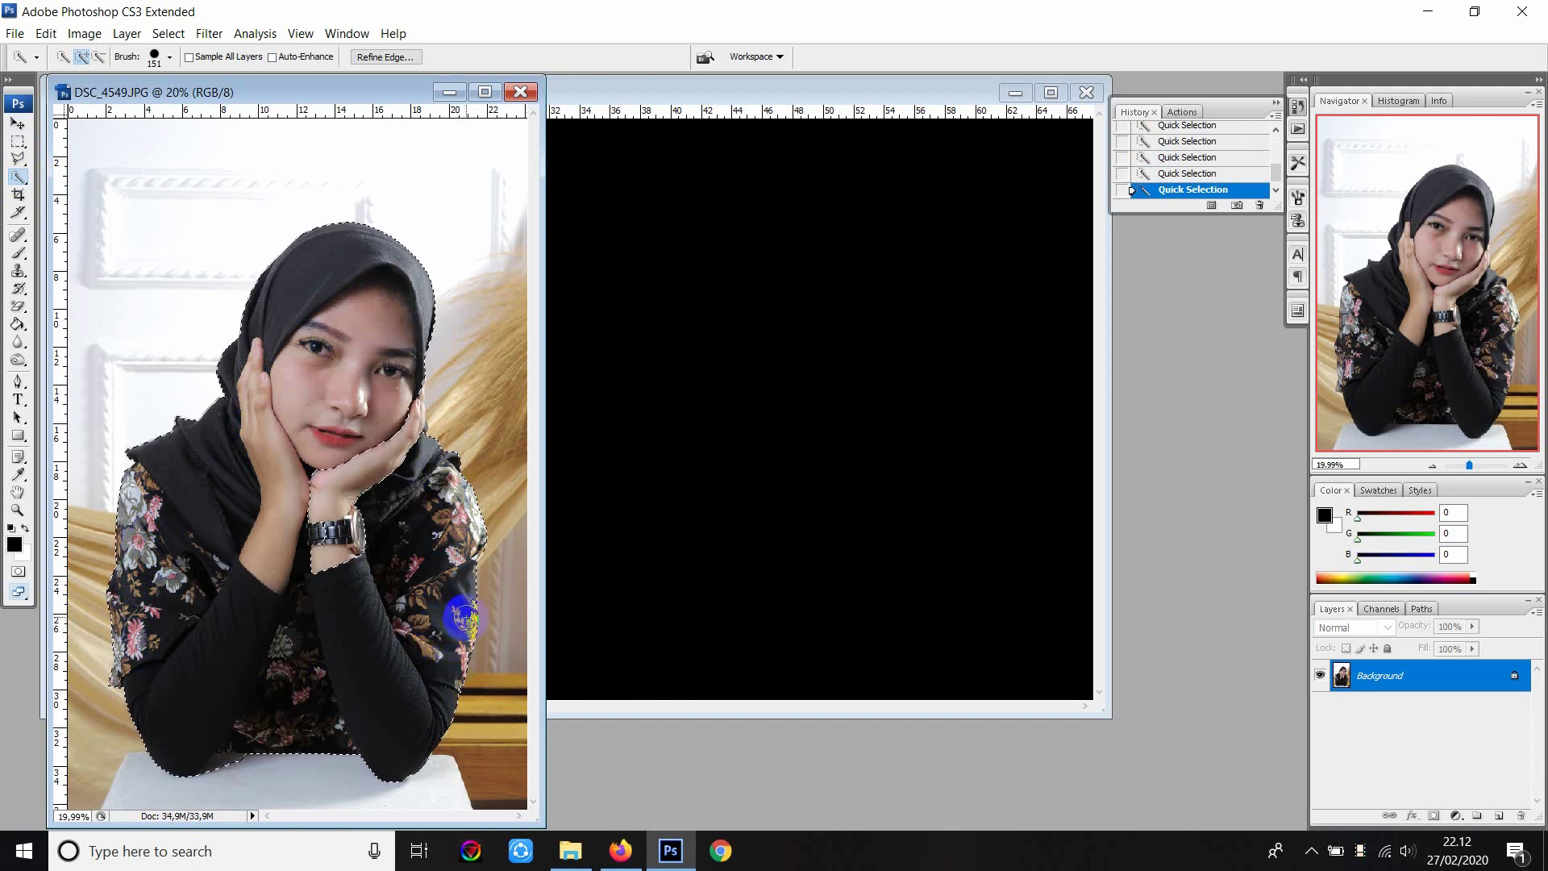
left_click_drag(465, 603, 450, 653)
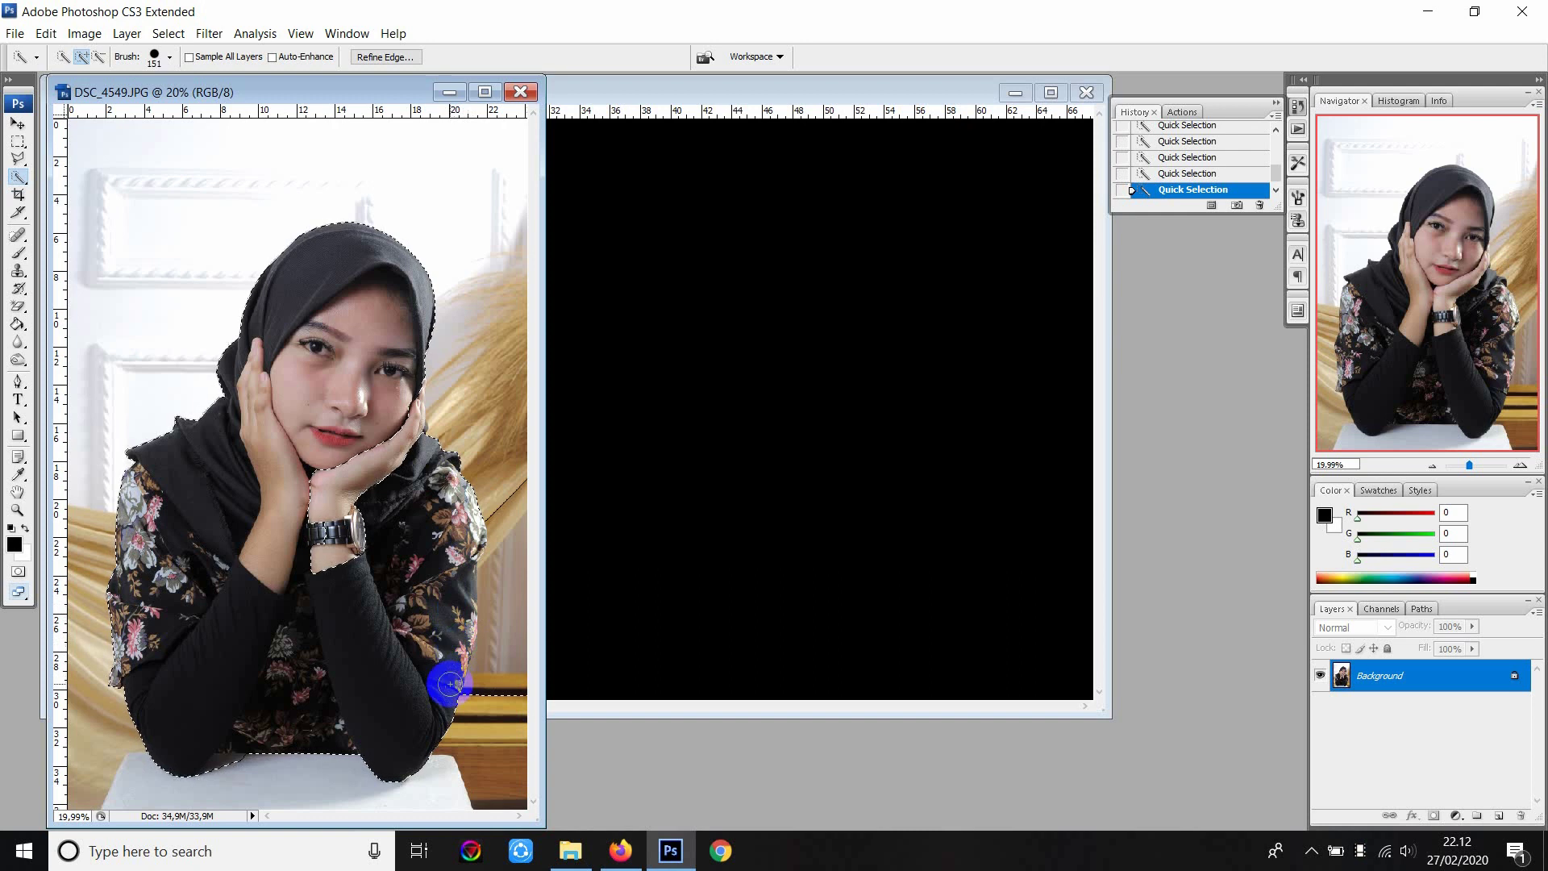
left_click_drag(367, 484, 342, 529)
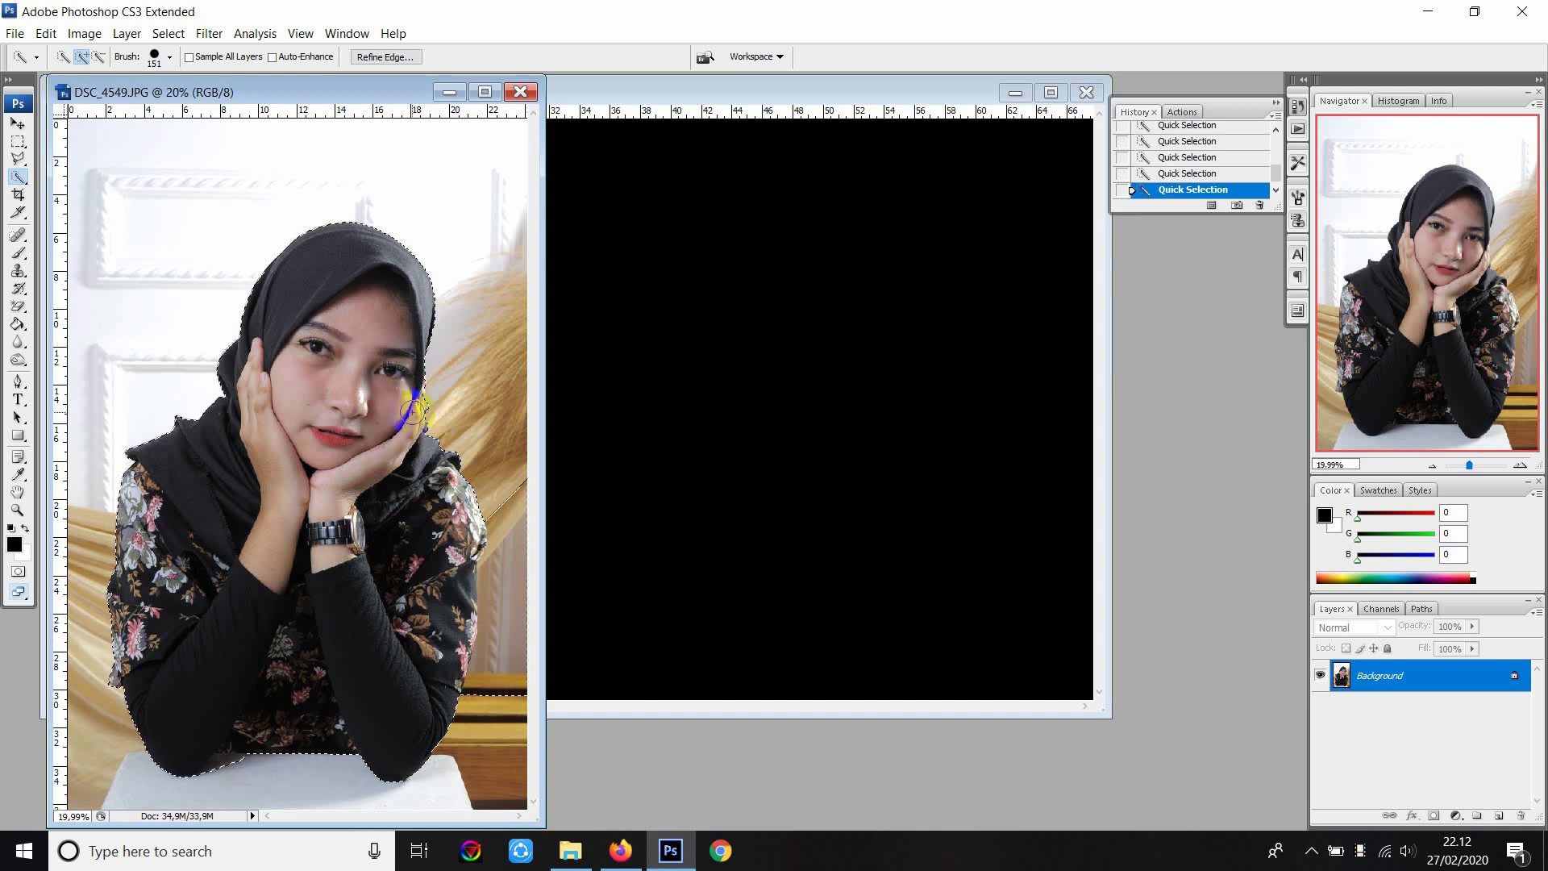
Subtract the right background strip from the selection and add the missed hand area.
left_click(21, 192)
left_click(73, 169)
left_click(100, 58)
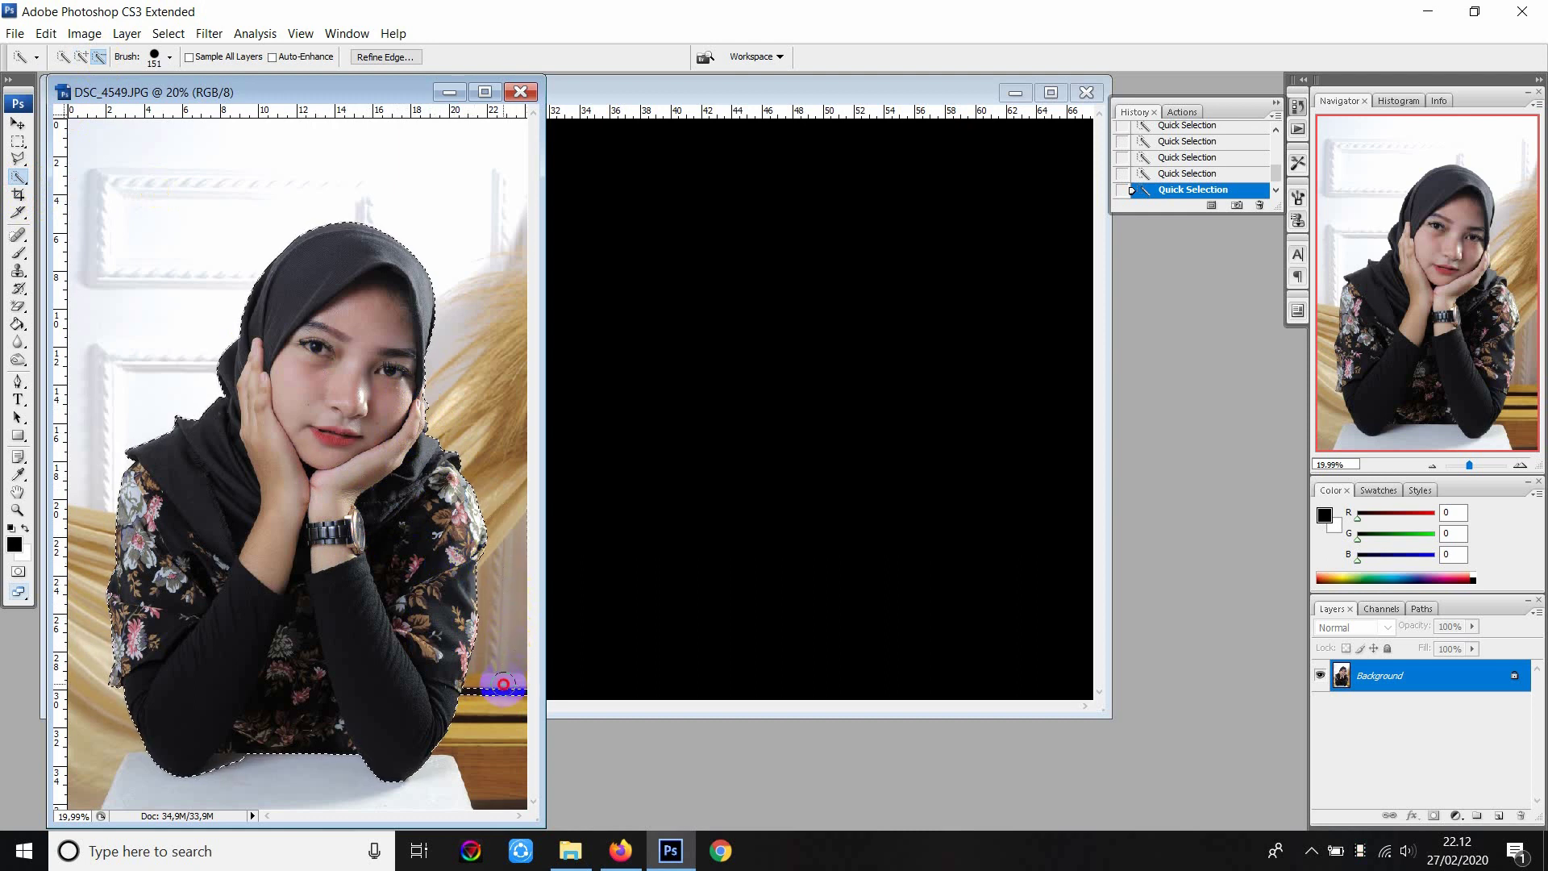
left_click_drag(501, 710, 480, 456)
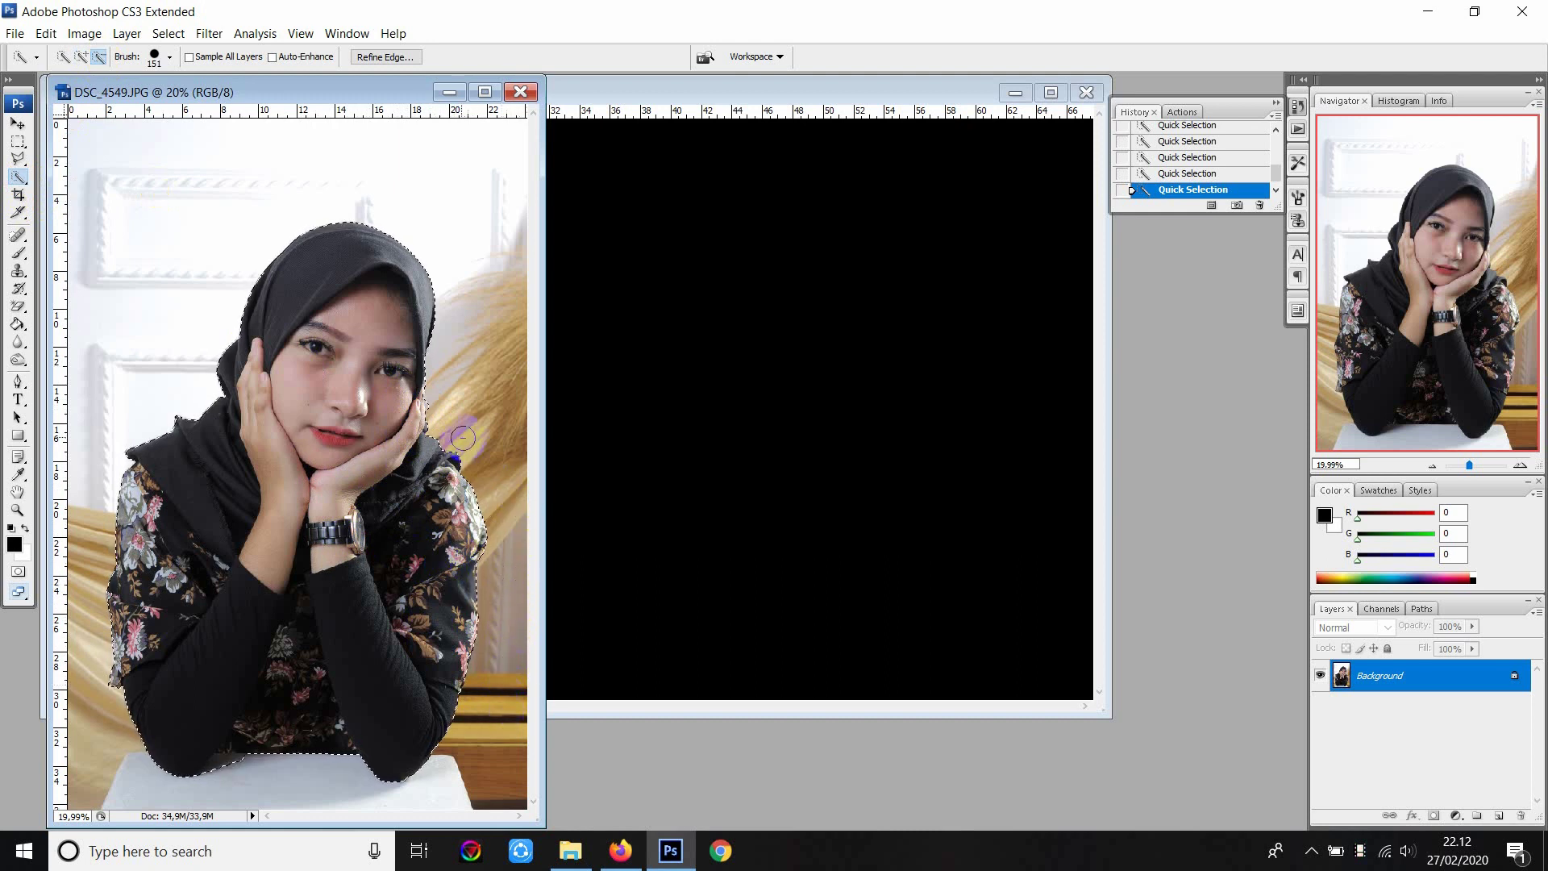
left_click(377, 381)
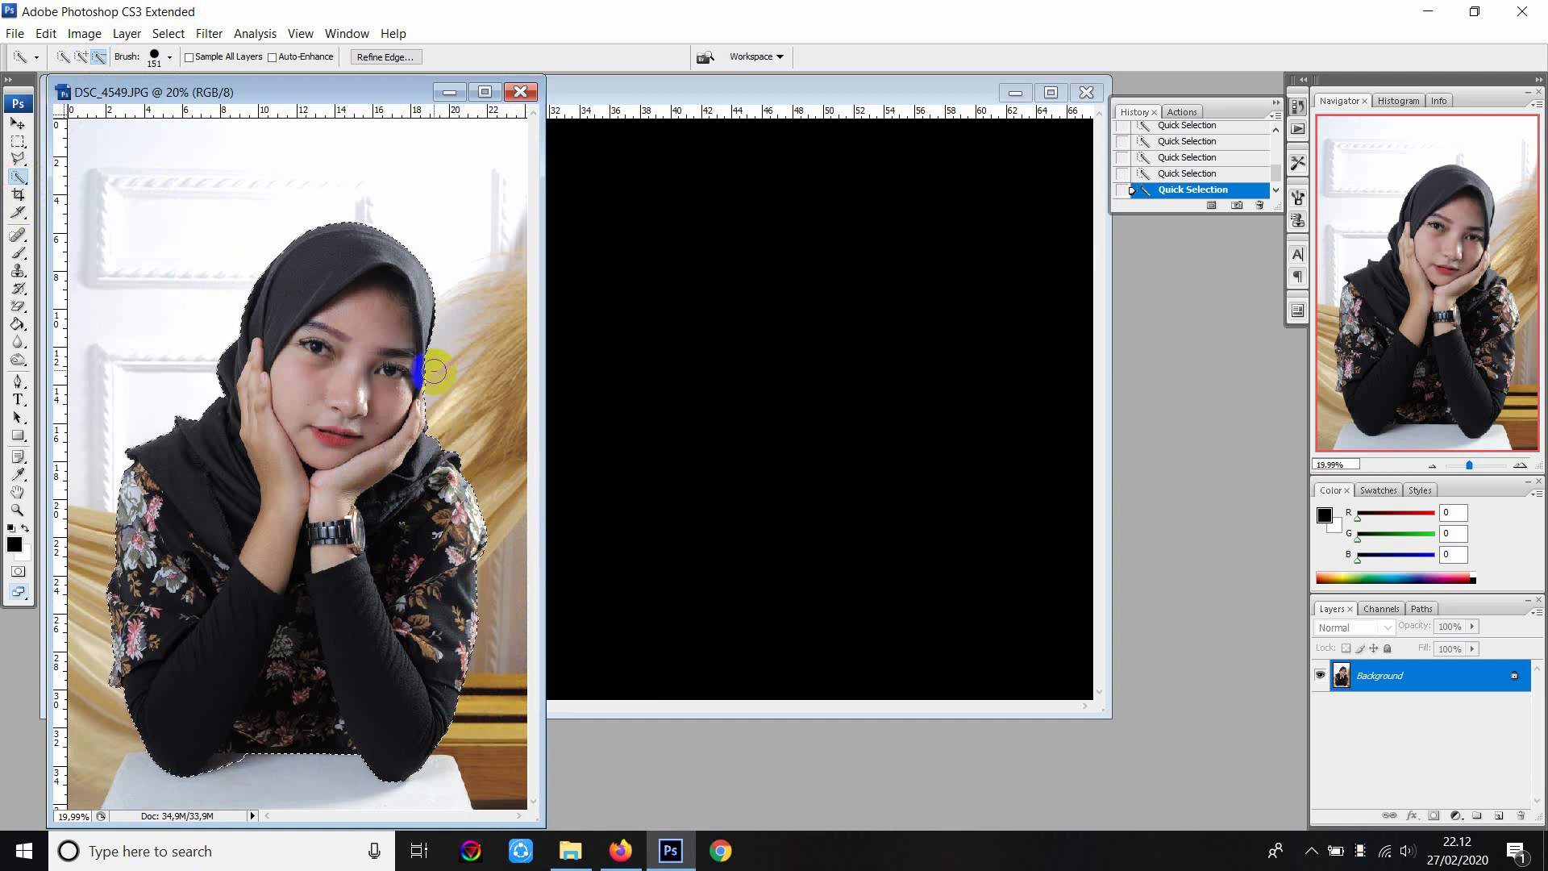
left_click(82, 56)
left_click(369, 497)
Copy the selected woman to Layer 1 and hide the Background layer.
key("ctrl+j")
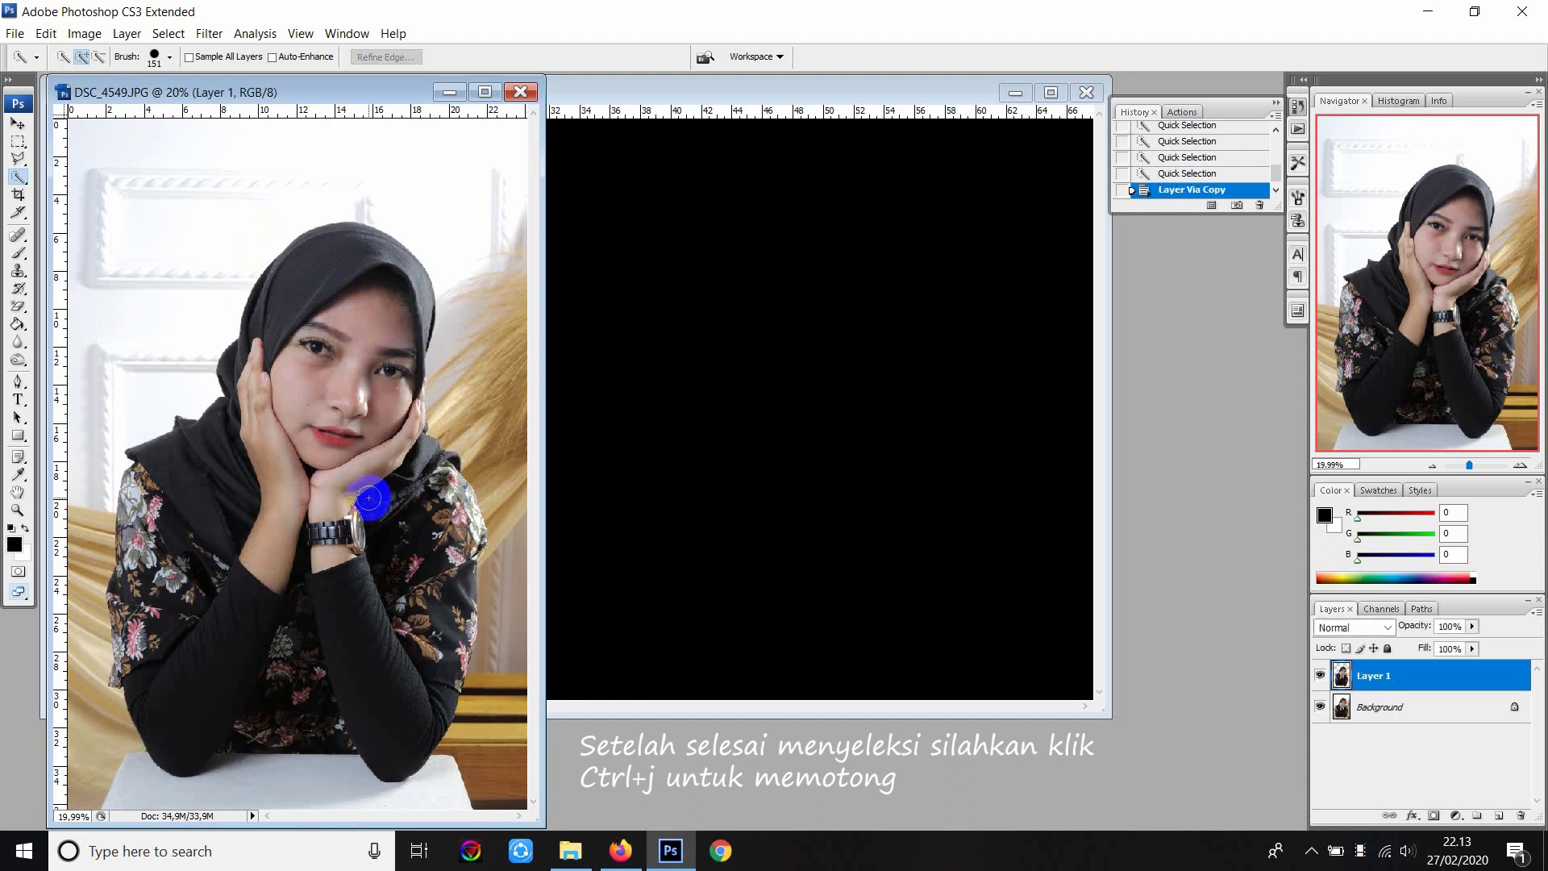
left_click(1322, 707)
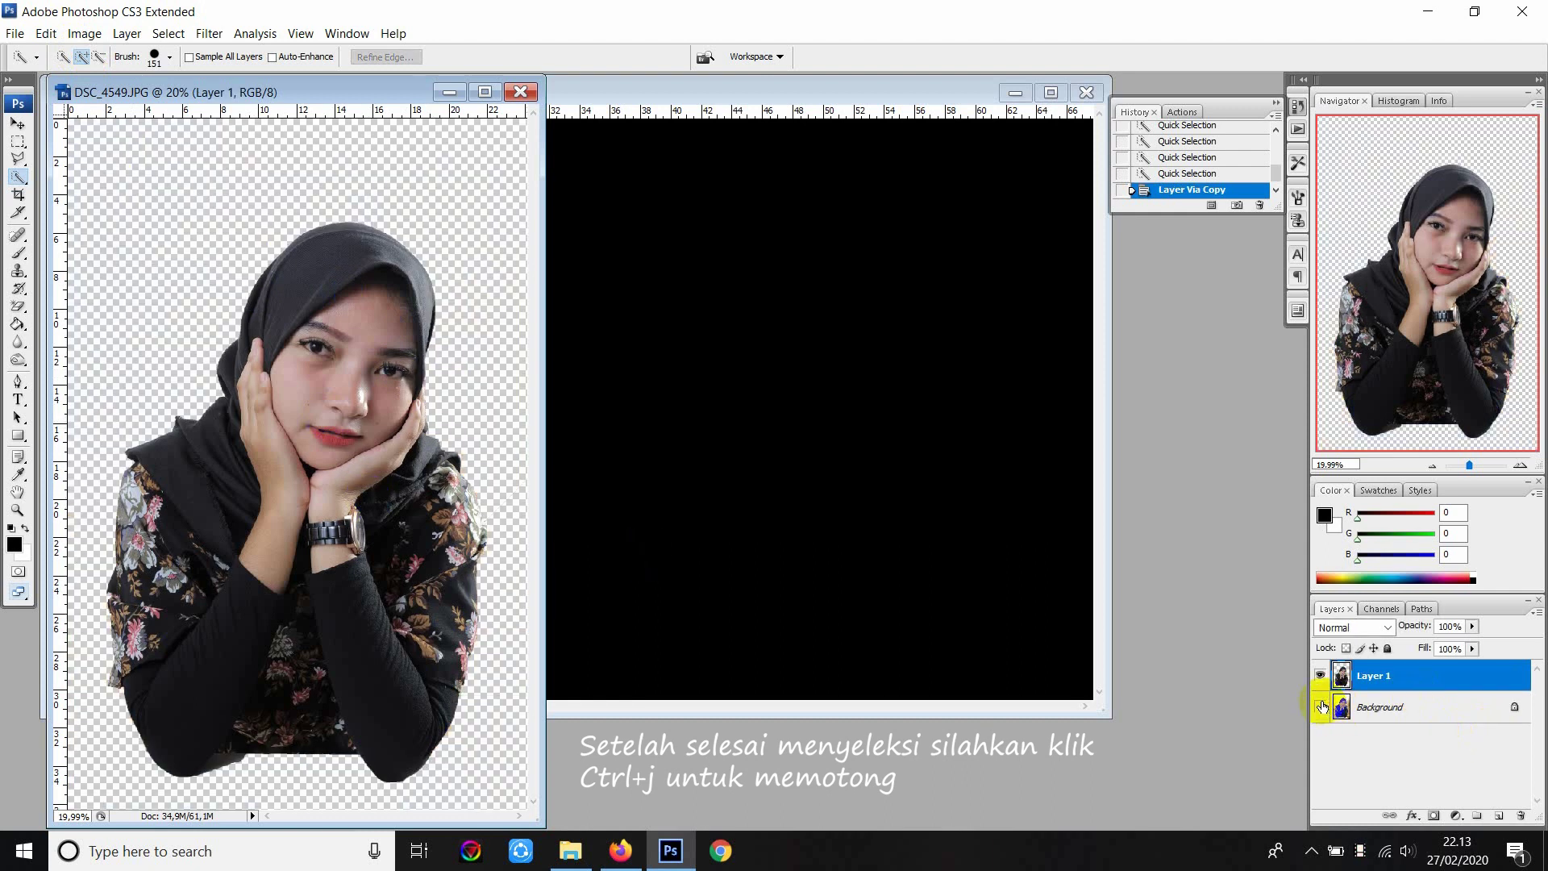
left_click(16, 124)
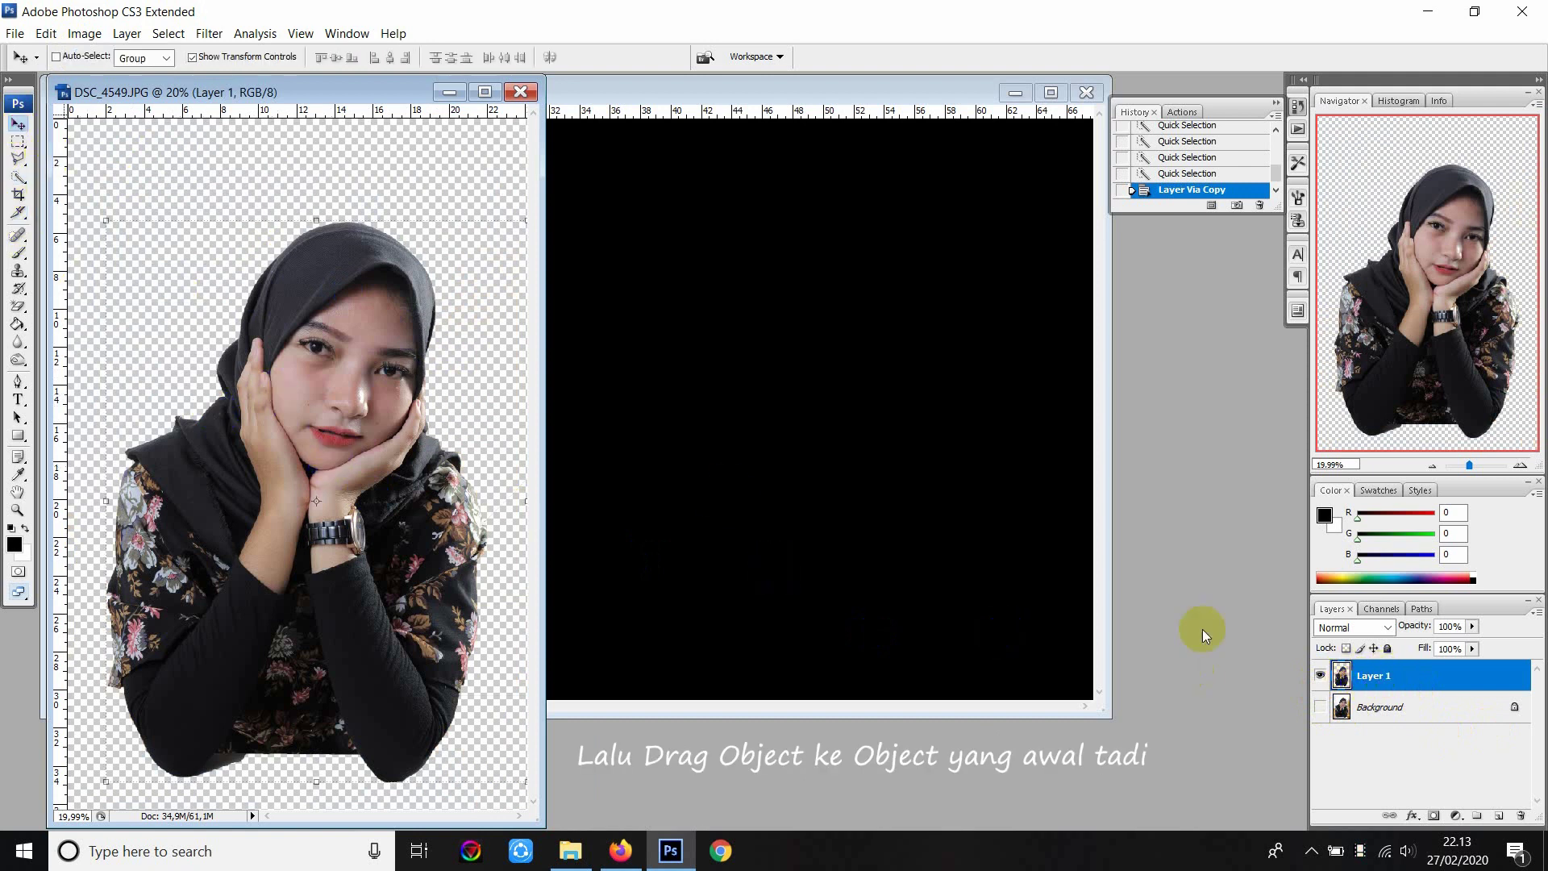
Drag the cut-out woman into the black Efek Smoke document.
left_click_drag(400, 467, 661, 453)
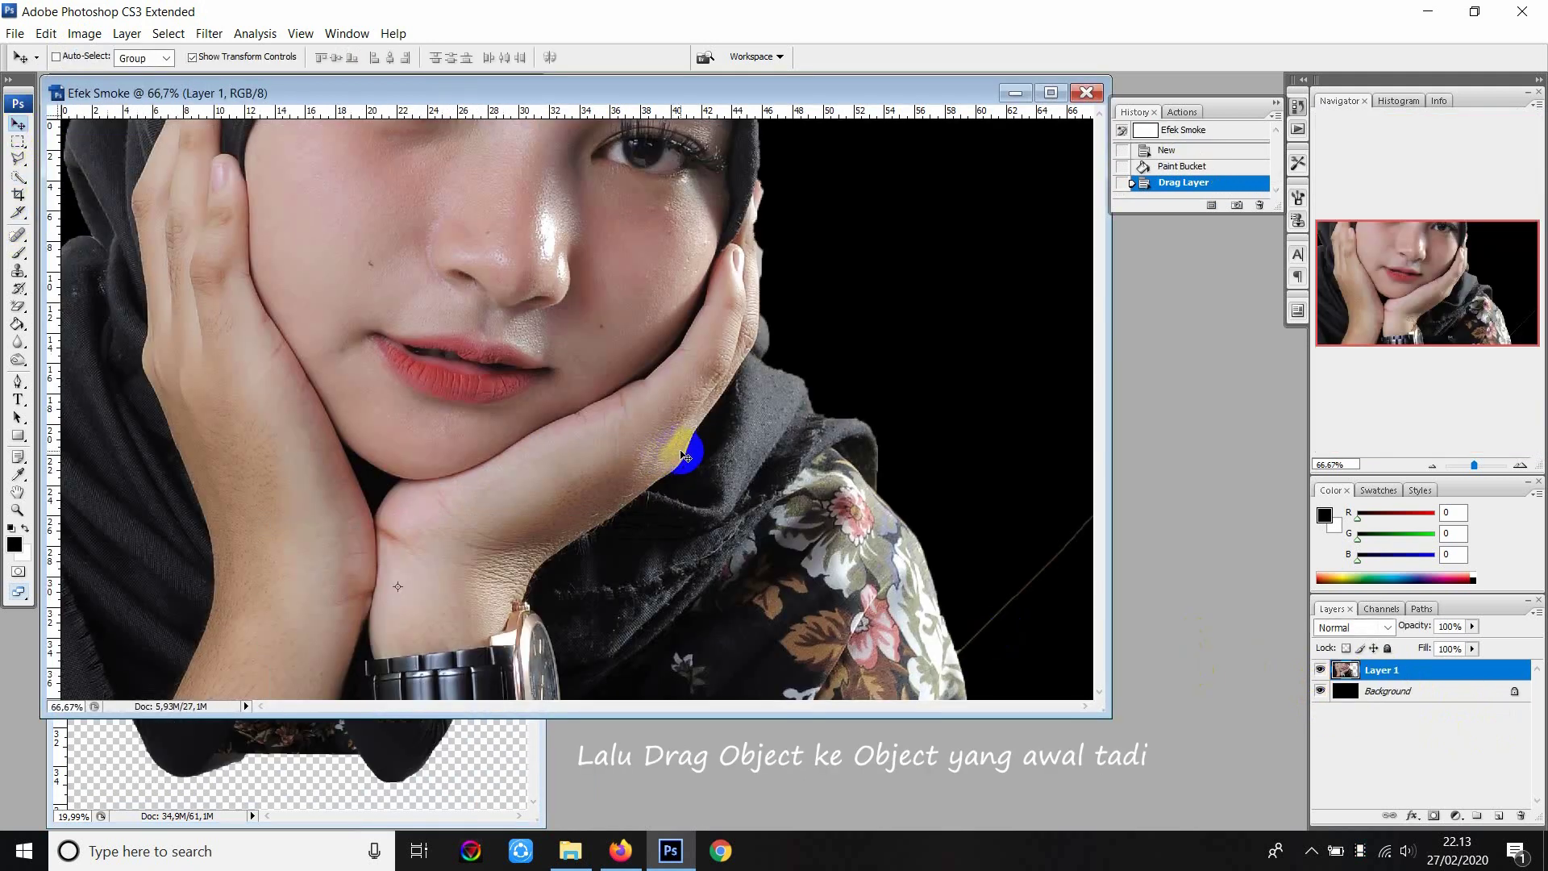
scroll(654, 401, "down", 1)
scroll(533, 295, "down", 2)
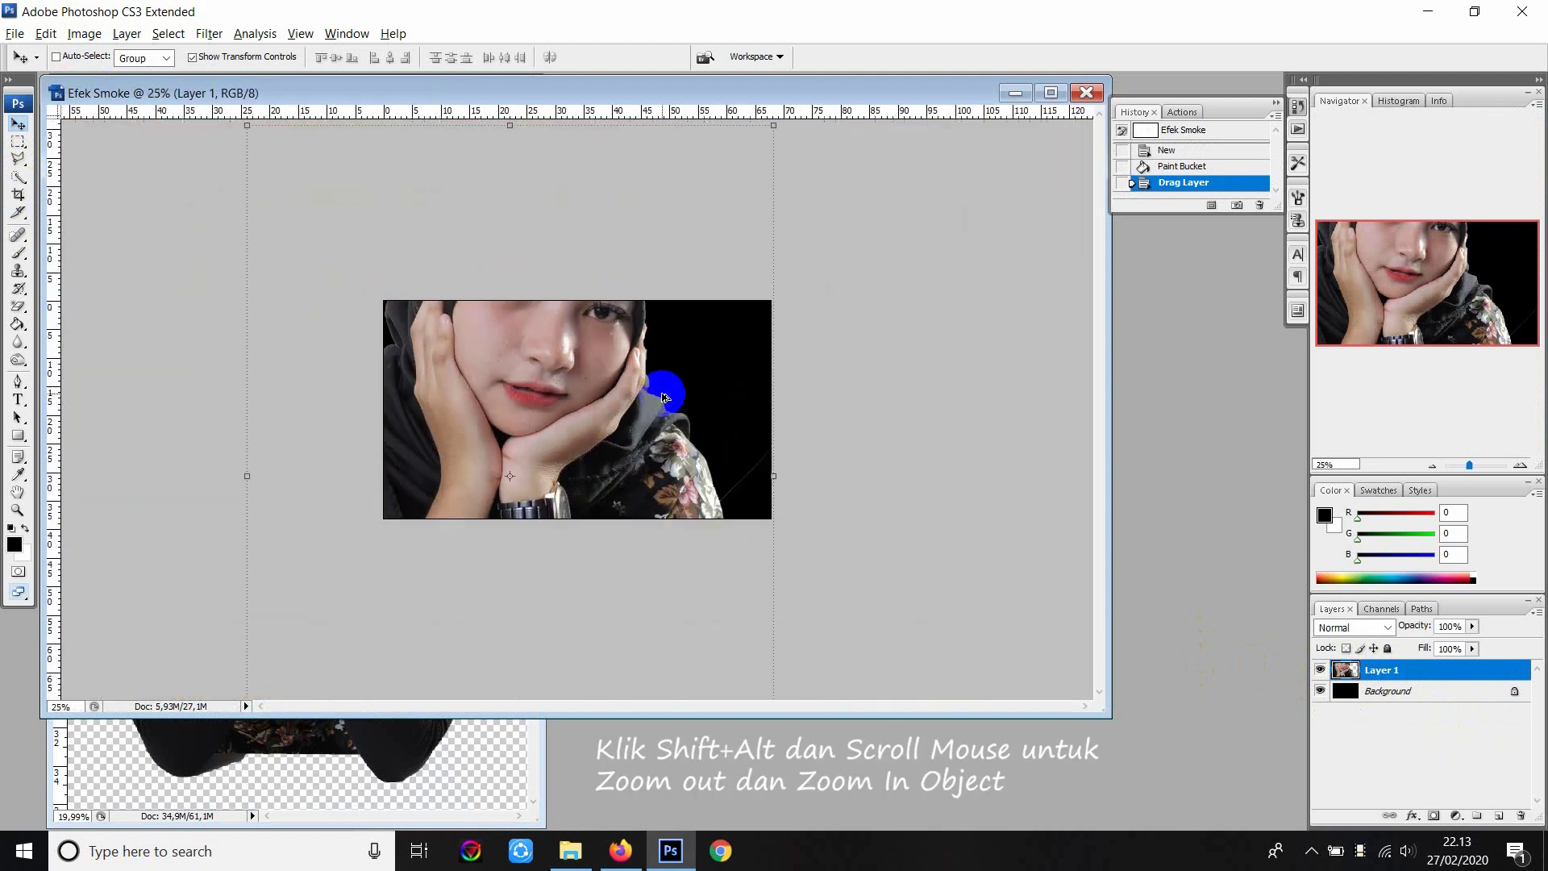
scroll(533, 295, "down", 1)
Scale the woman down to fit the canvas and centre her.
mouse_move(700, 216)
left_mouse_down()
mouse_move(635, 360)
mouse_move(628, 347)
left_mouse_up()
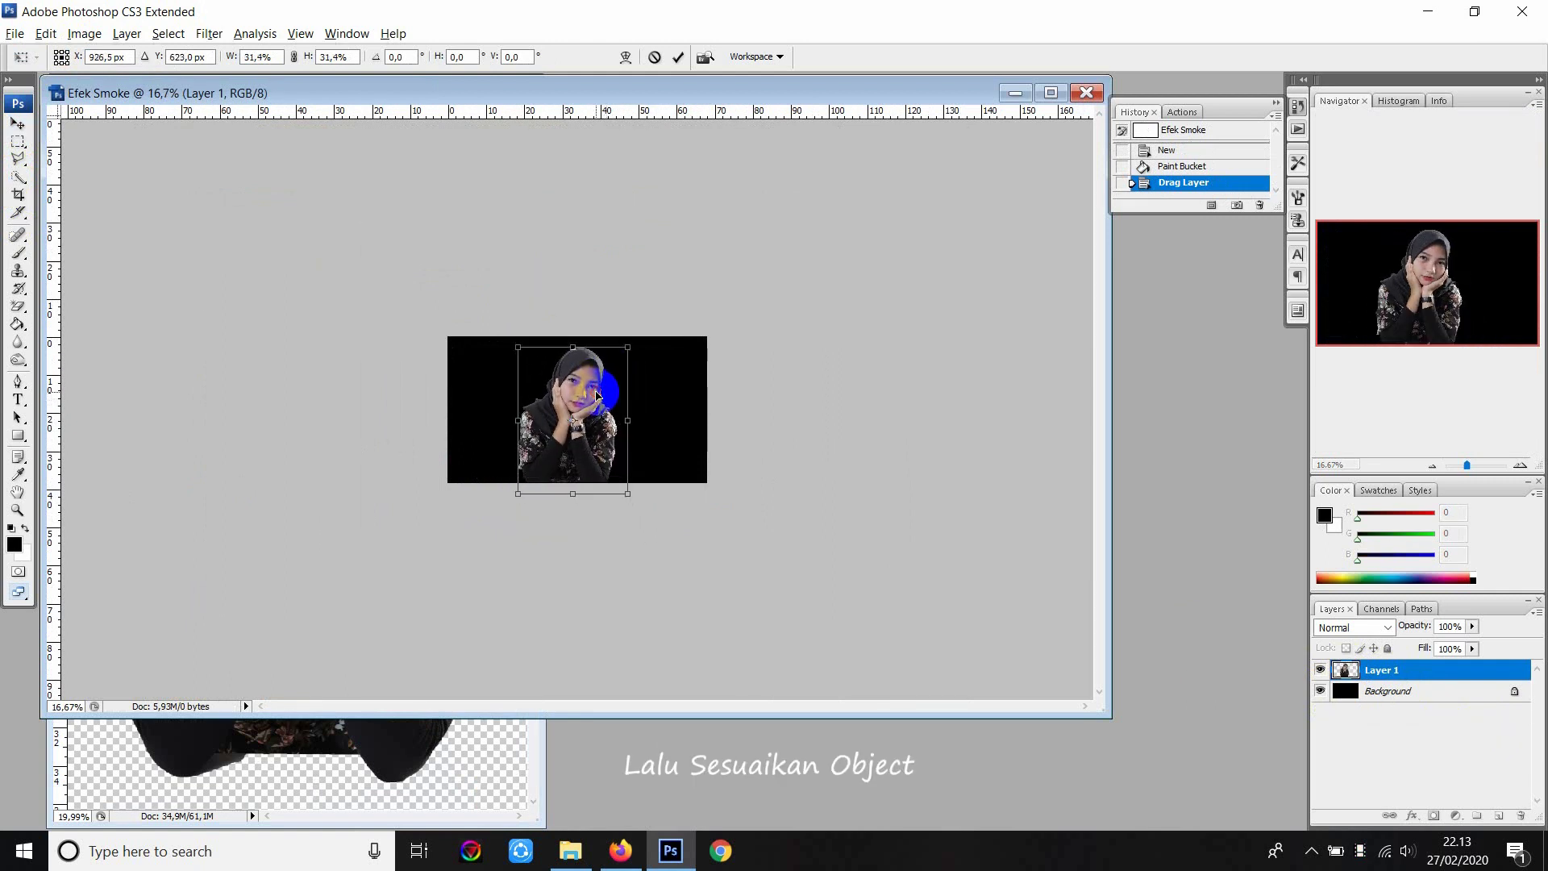
scroll(597, 395, "up", 1)
scroll(597, 395, "up", 2)
left_click_drag(733, 228, 689, 254)
key("Return")
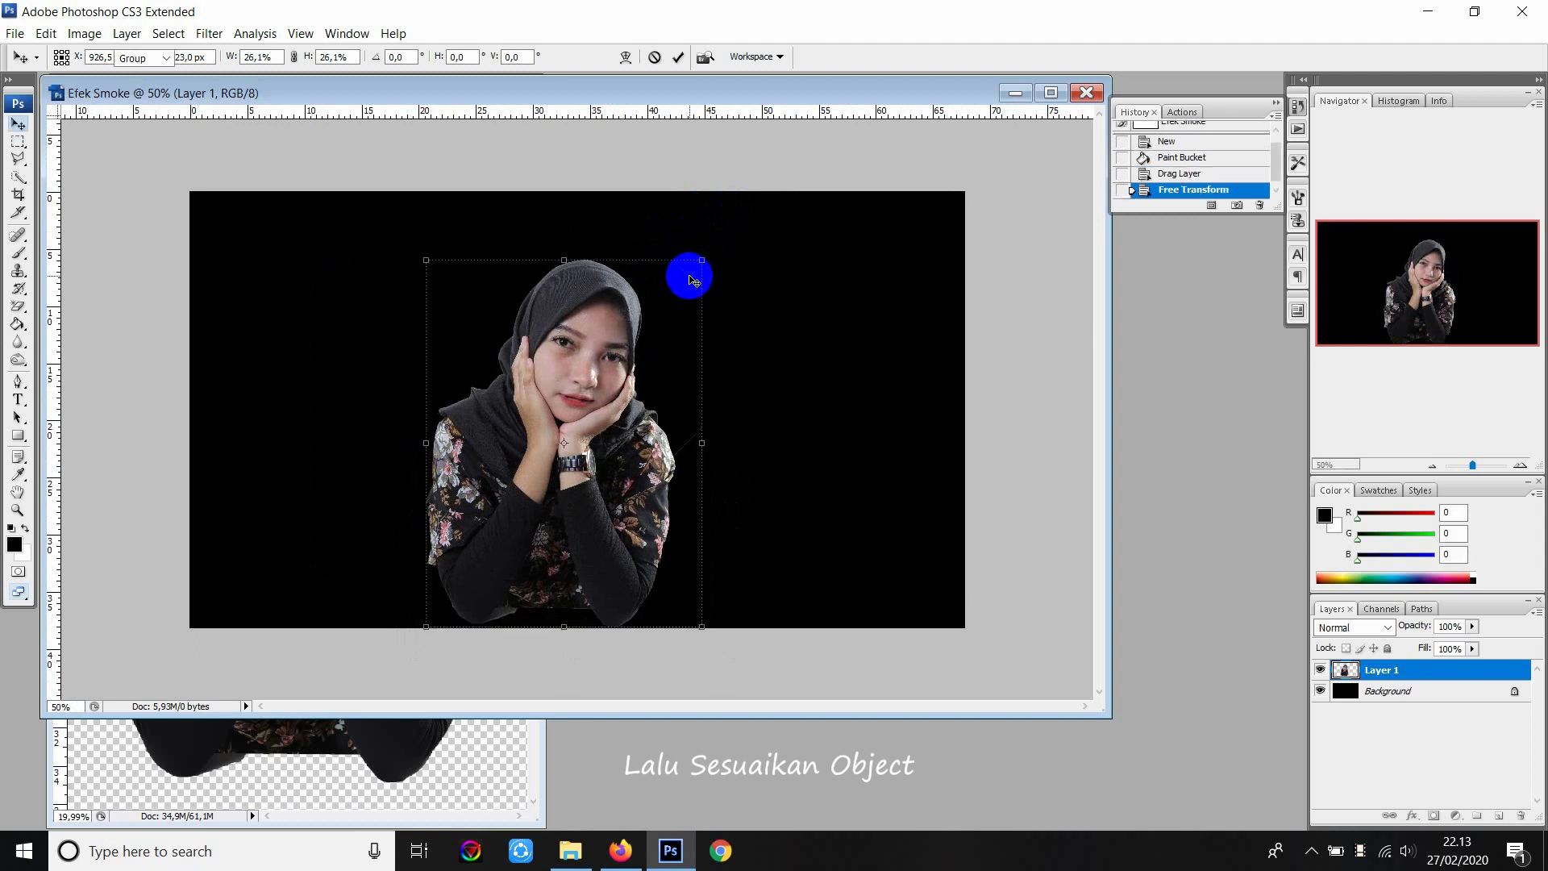
left_click_drag(623, 362, 645, 353)
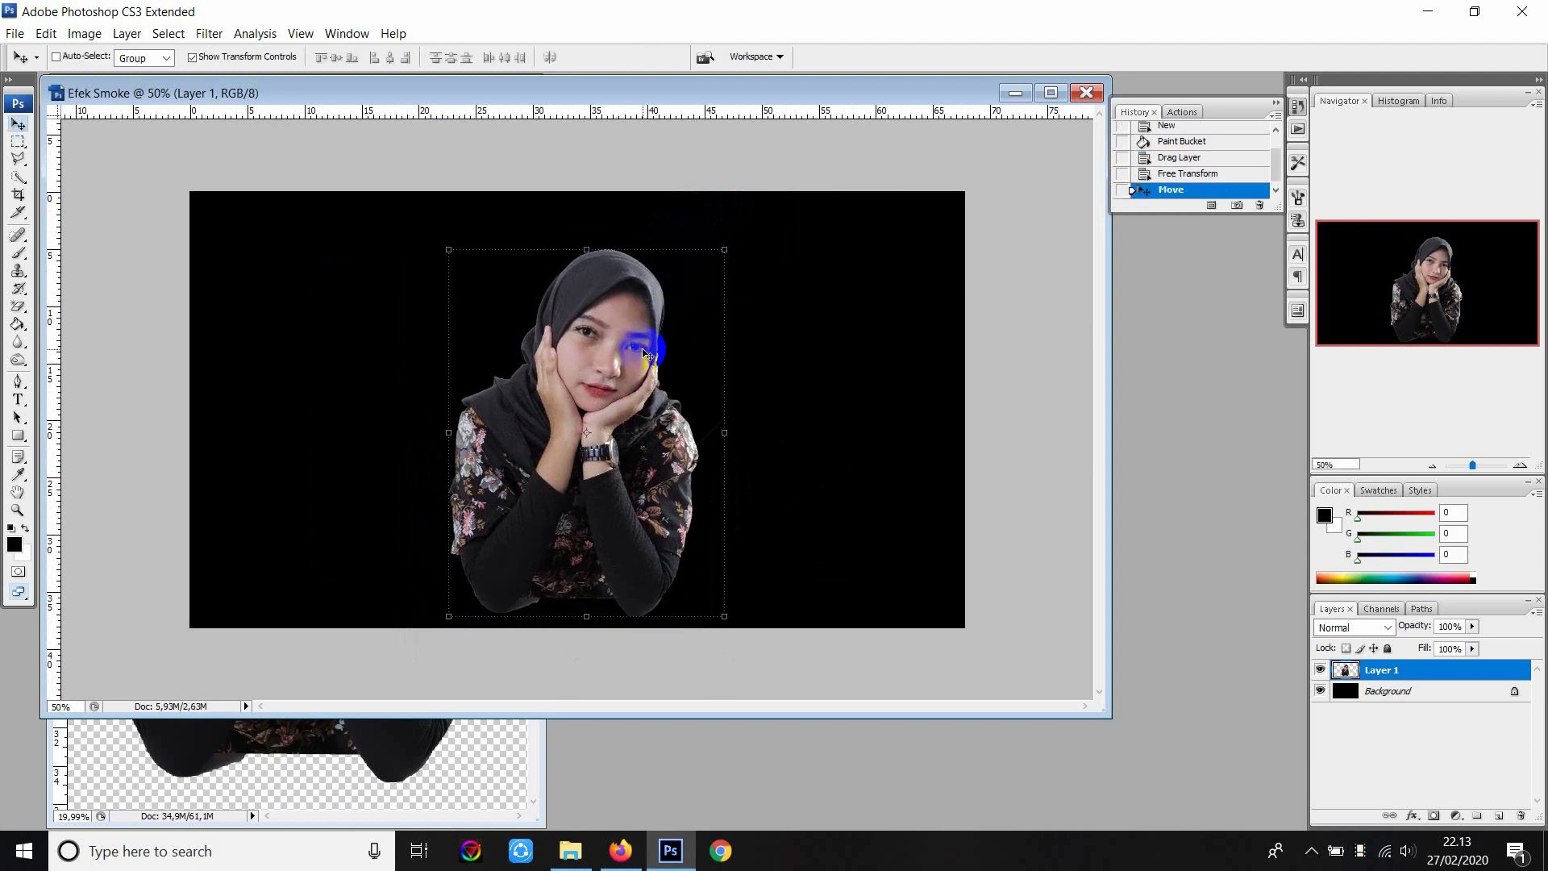
key("ctrl+0")
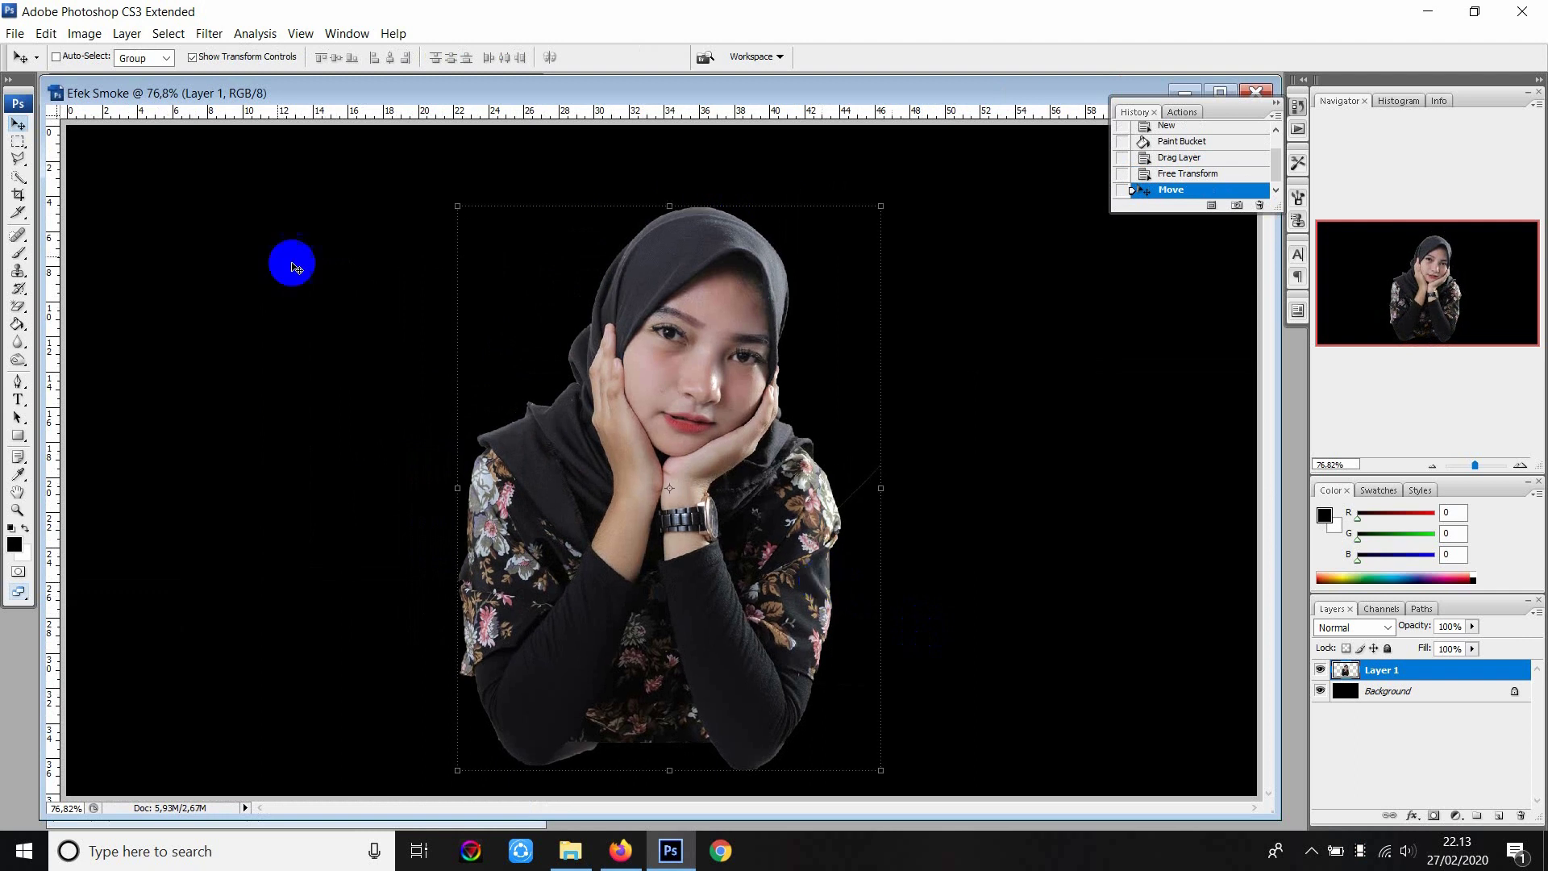
Polygonal-lasso and delete the leftover fragments beside the woman's right shoulder, then deselect.
left_click(18, 159)
left_click(921, 471)
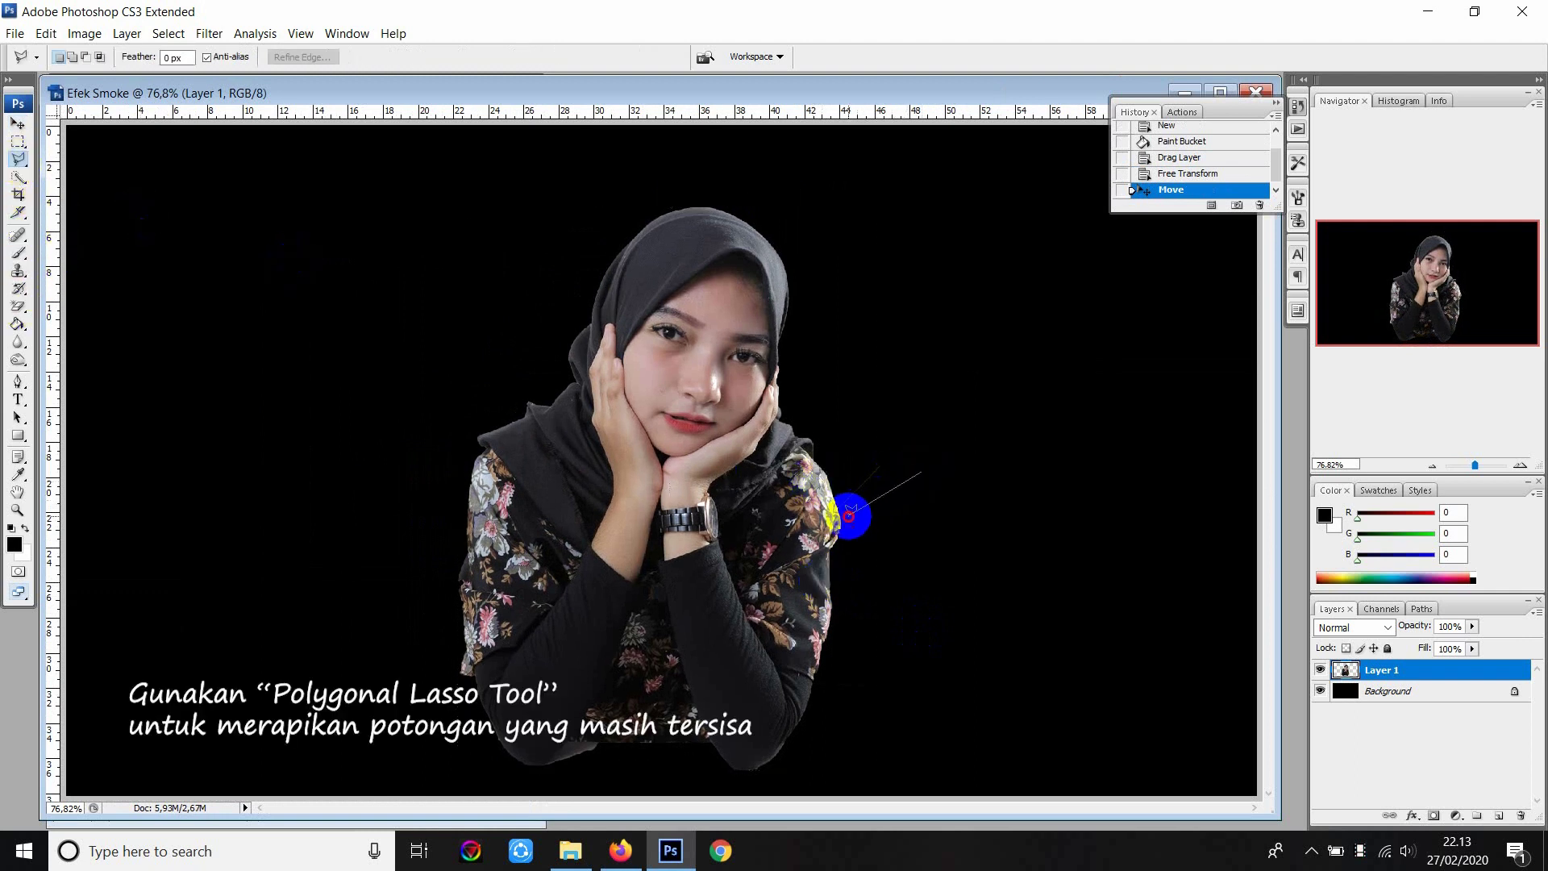
double_click(878, 436)
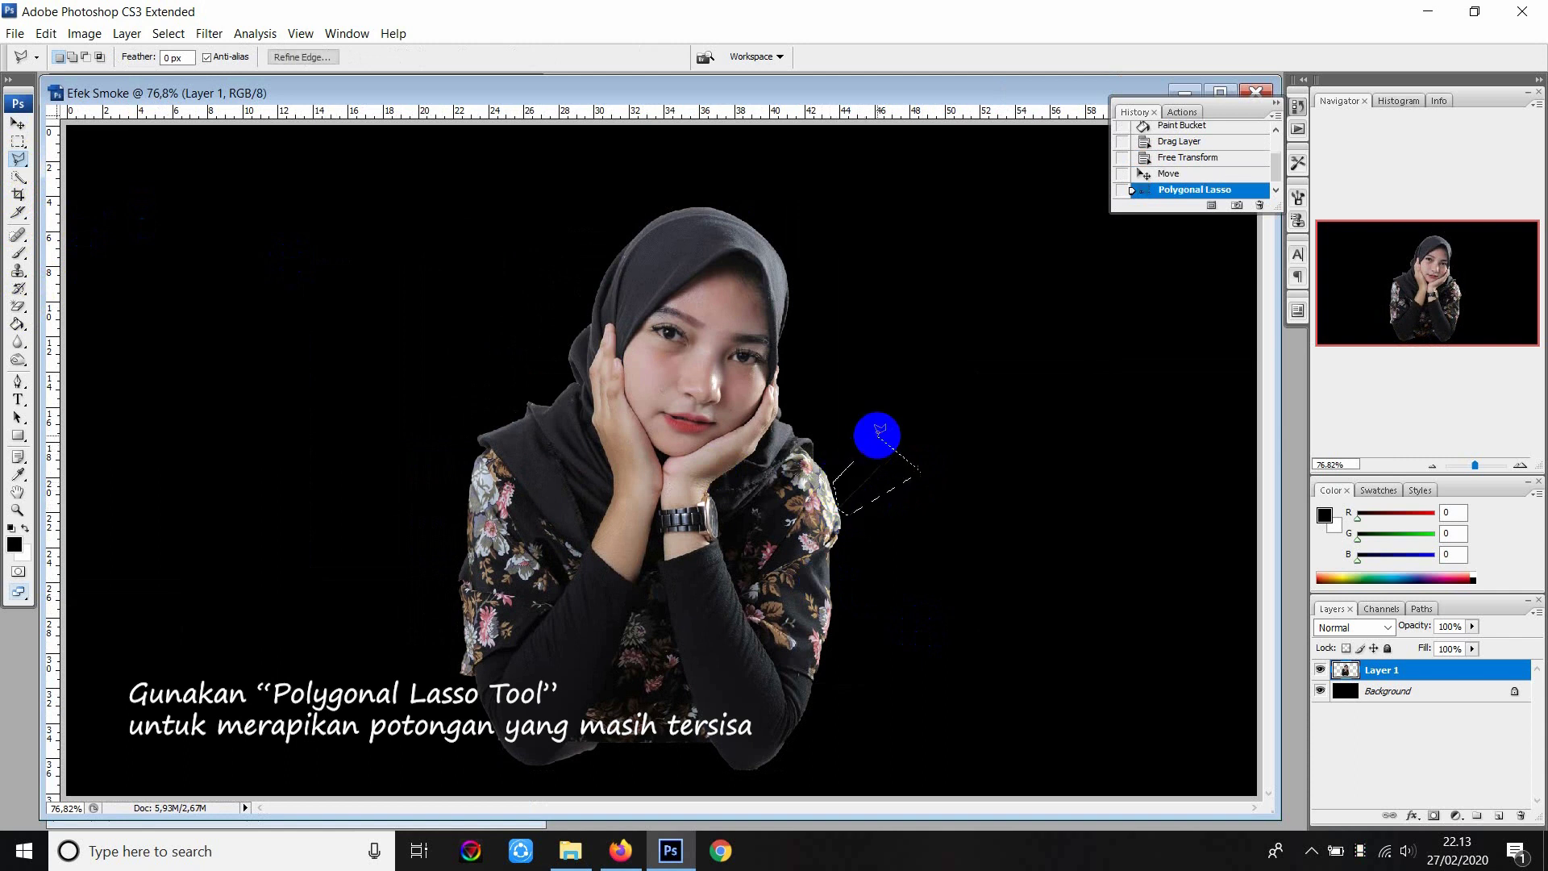
key("Delete")
left_click(878, 435)
double_click(782, 433)
left_click(1048, 542)
left_click(901, 617)
double_click(898, 534)
left_click(352, 272)
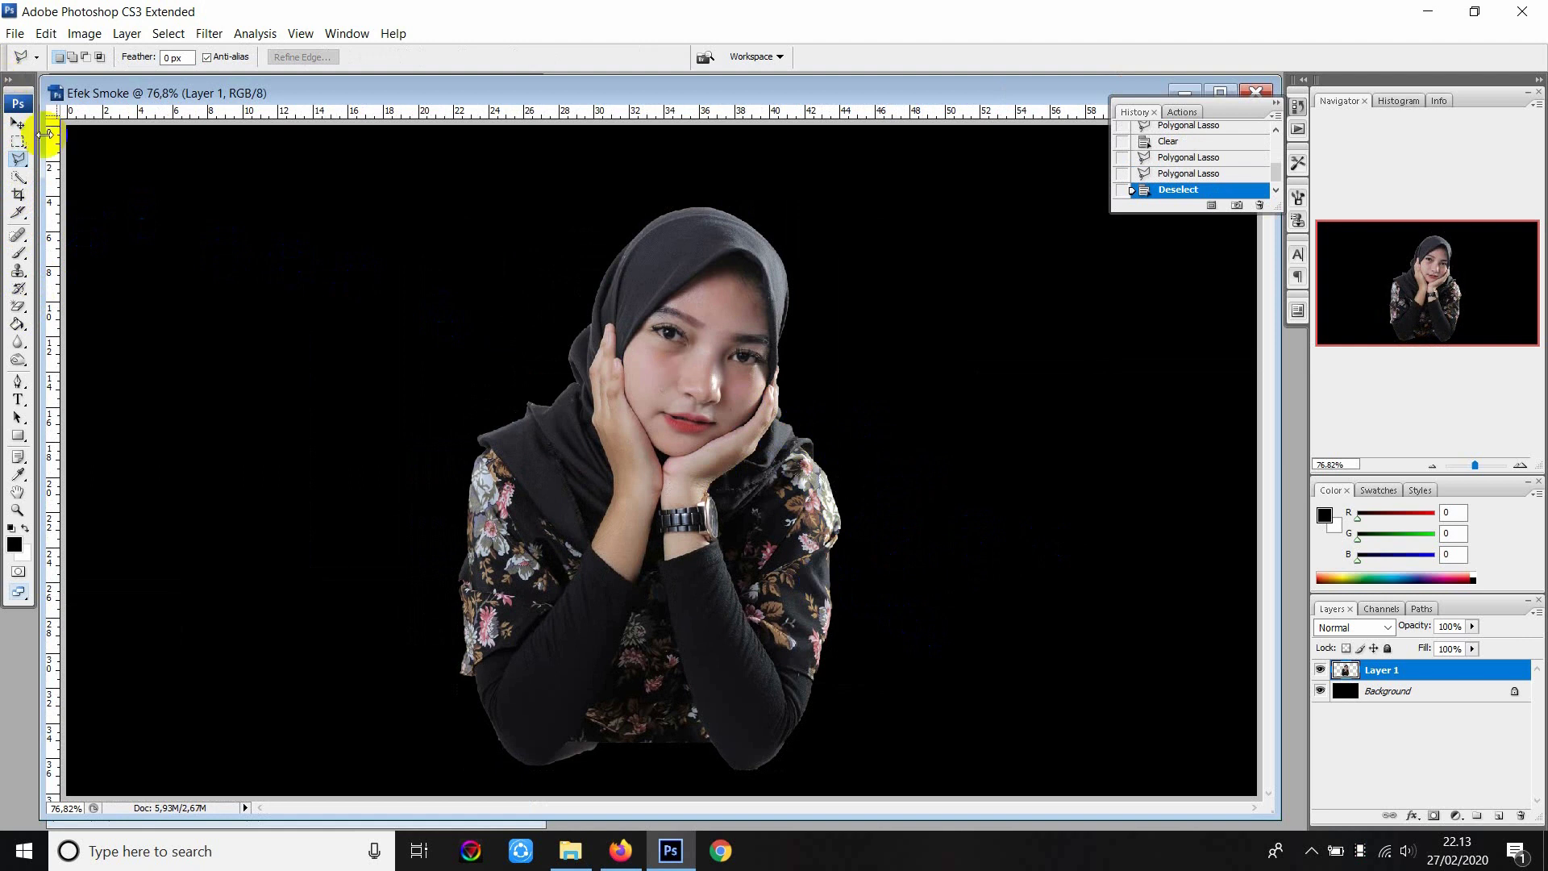
Nudge the woman's cut-out slightly to the right.
left_click(19, 124)
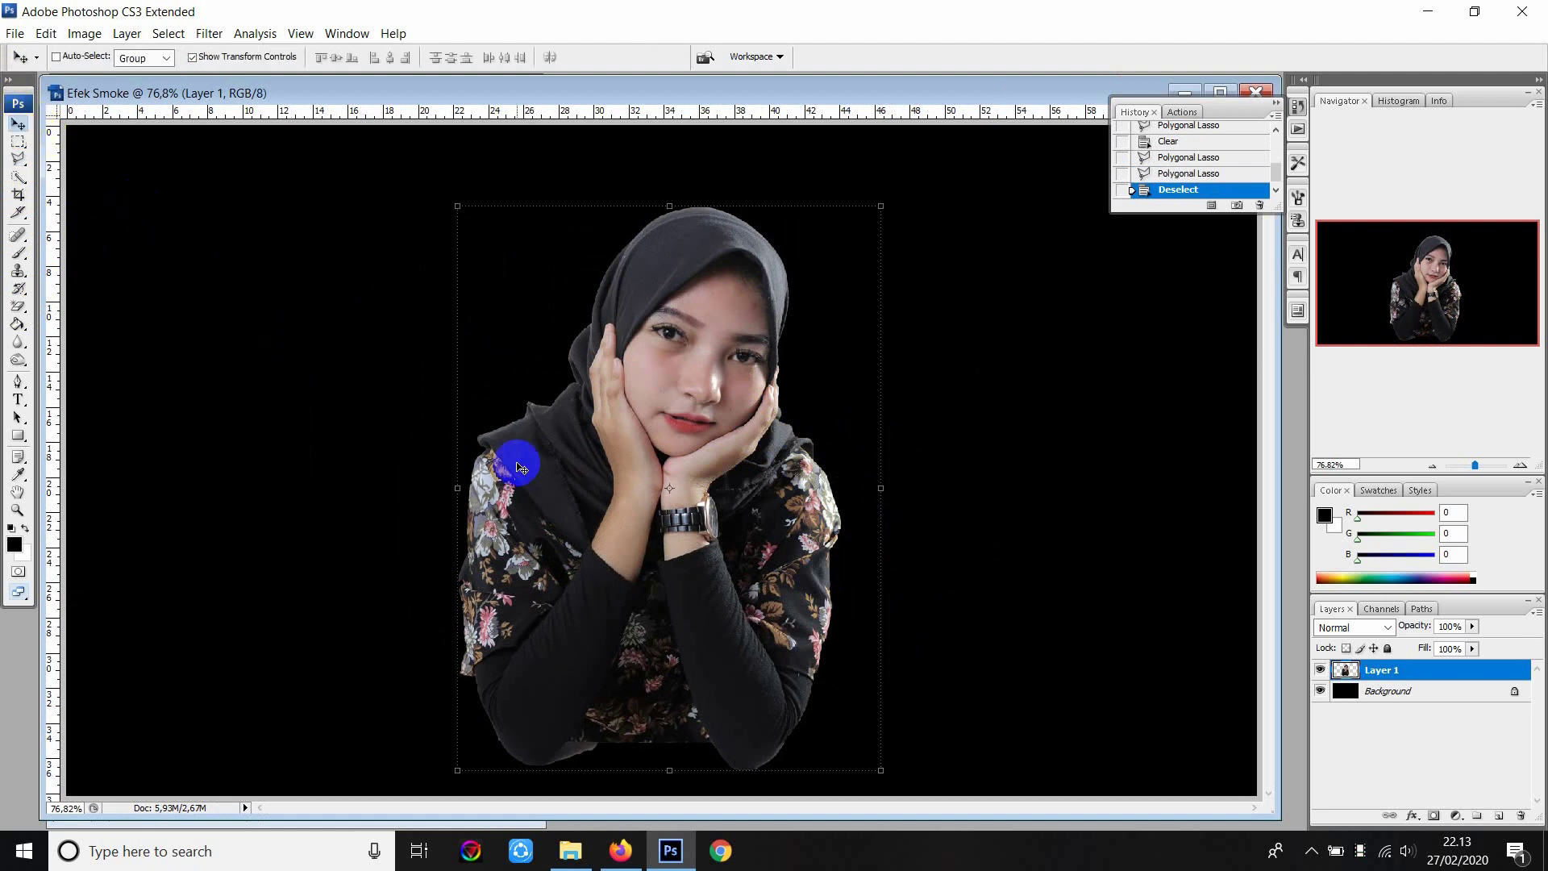
left_click_drag(610, 494, 622, 491)
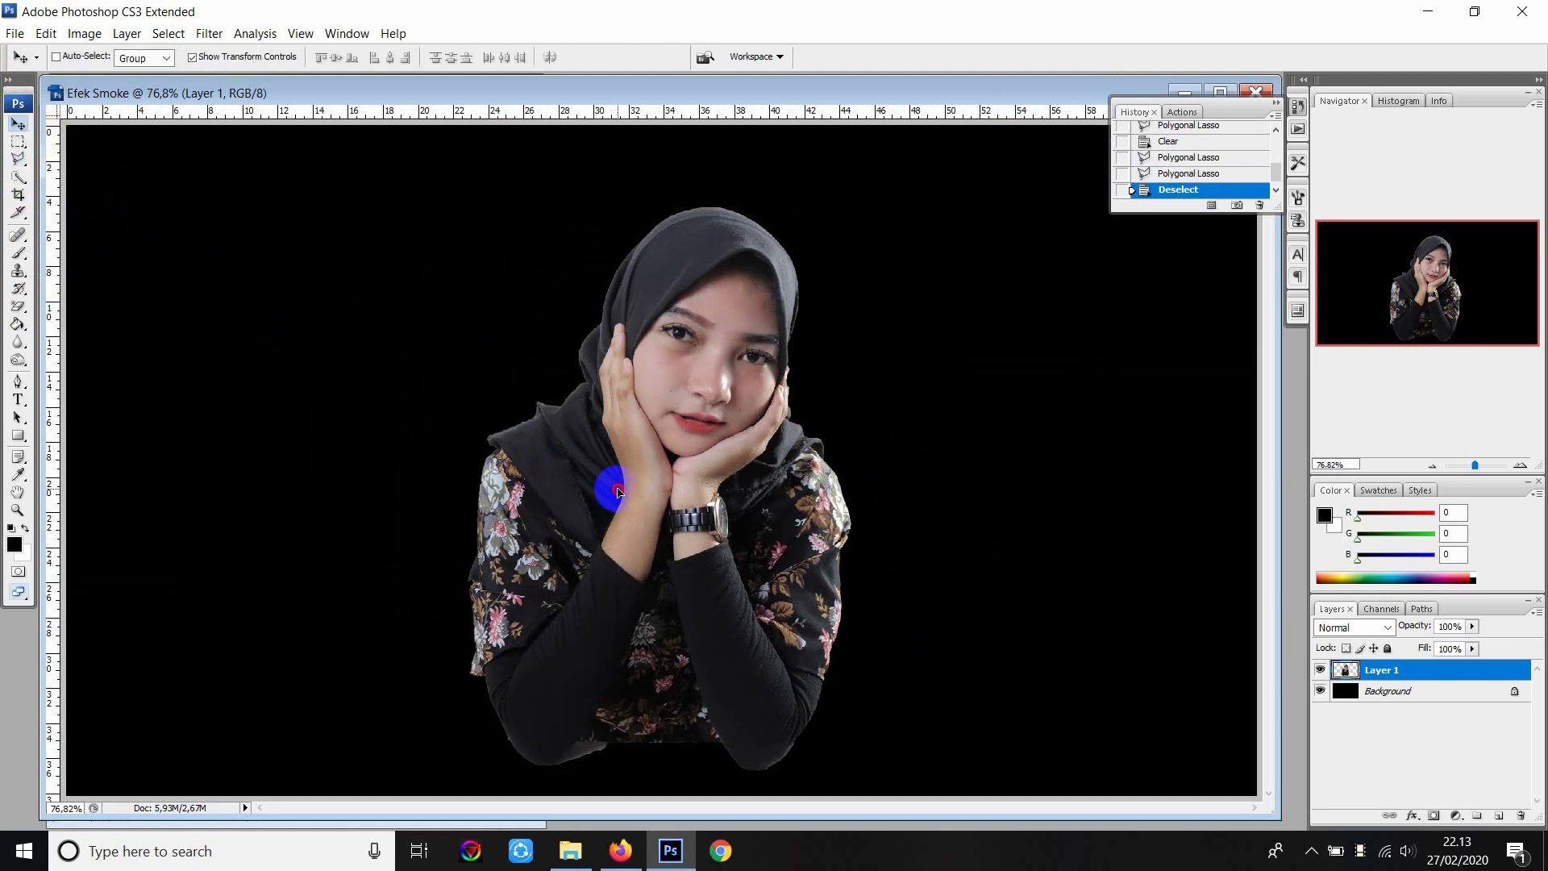
left_click(1427, 691)
With the black background layer selected, open the smoke image 1.png.
left_click(1427, 691)
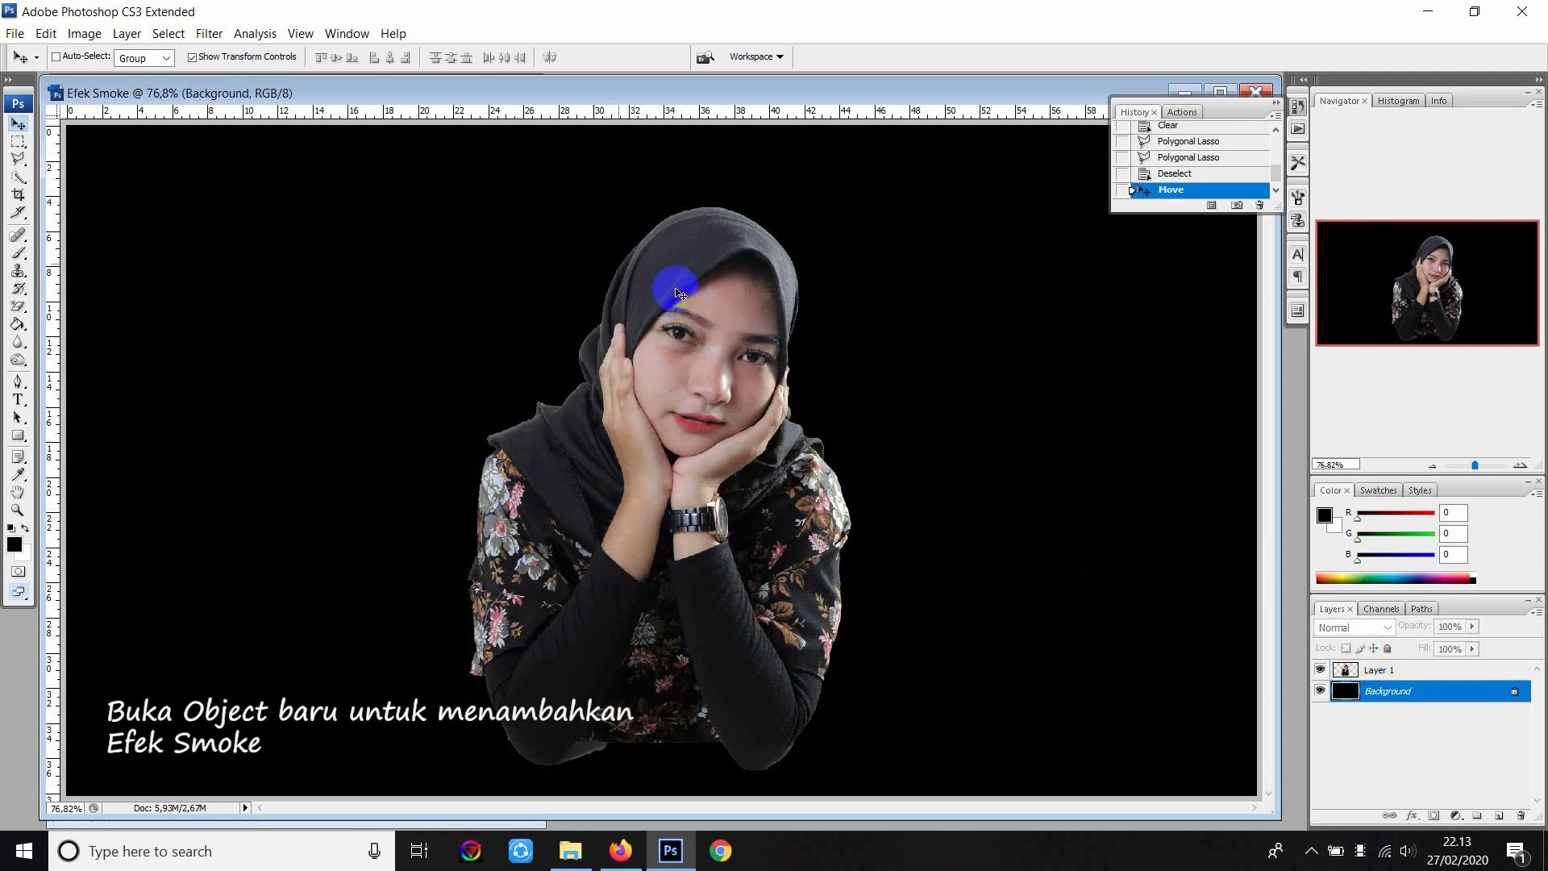
left_click(14, 34)
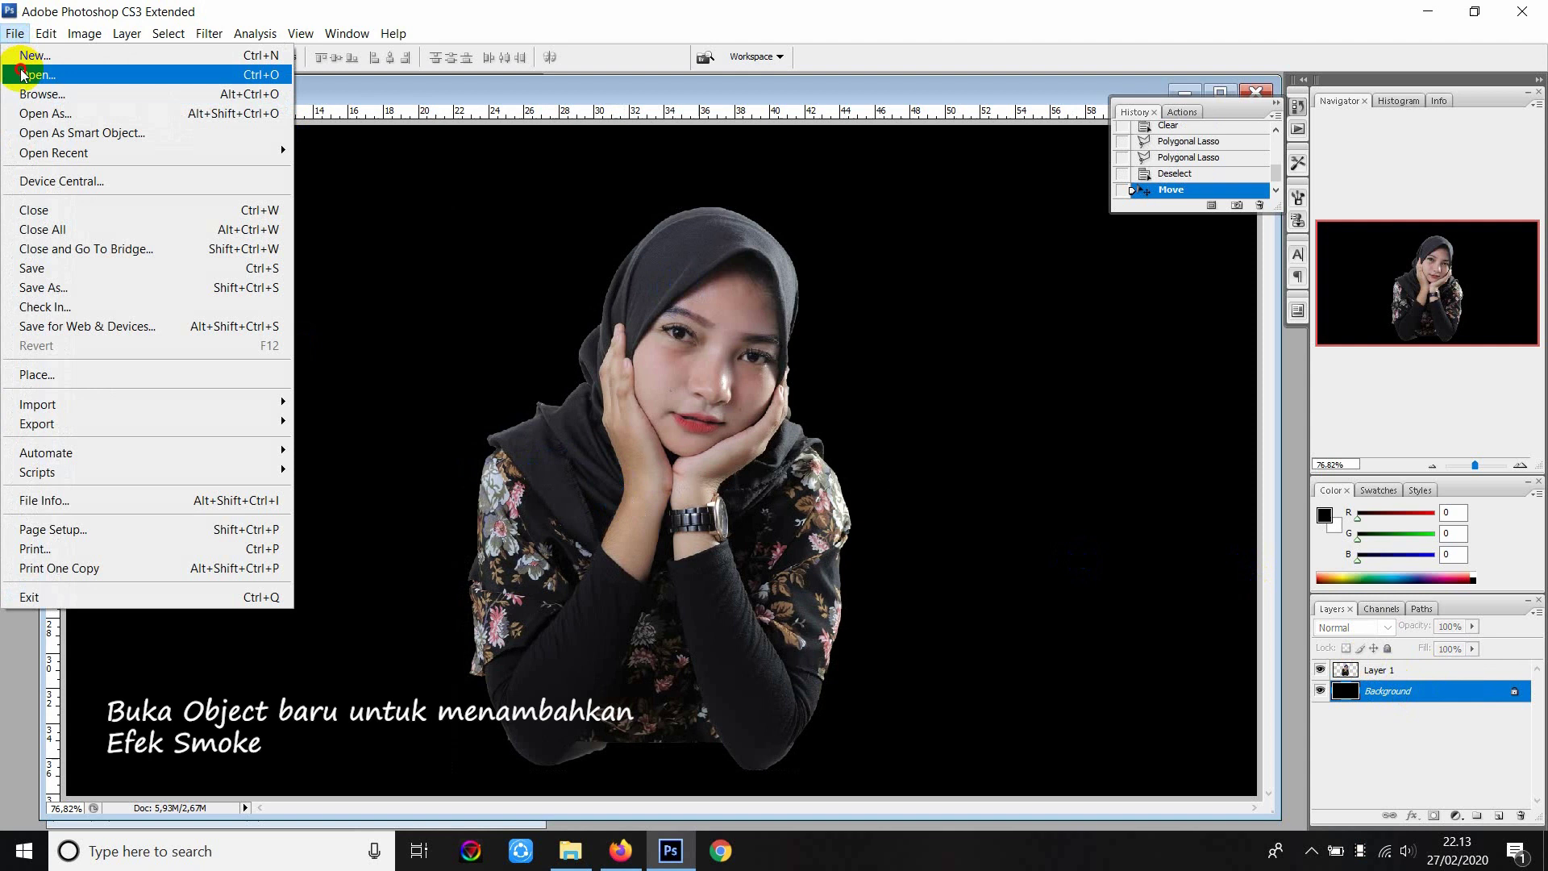
left_click(33, 75)
double_click(452, 192)
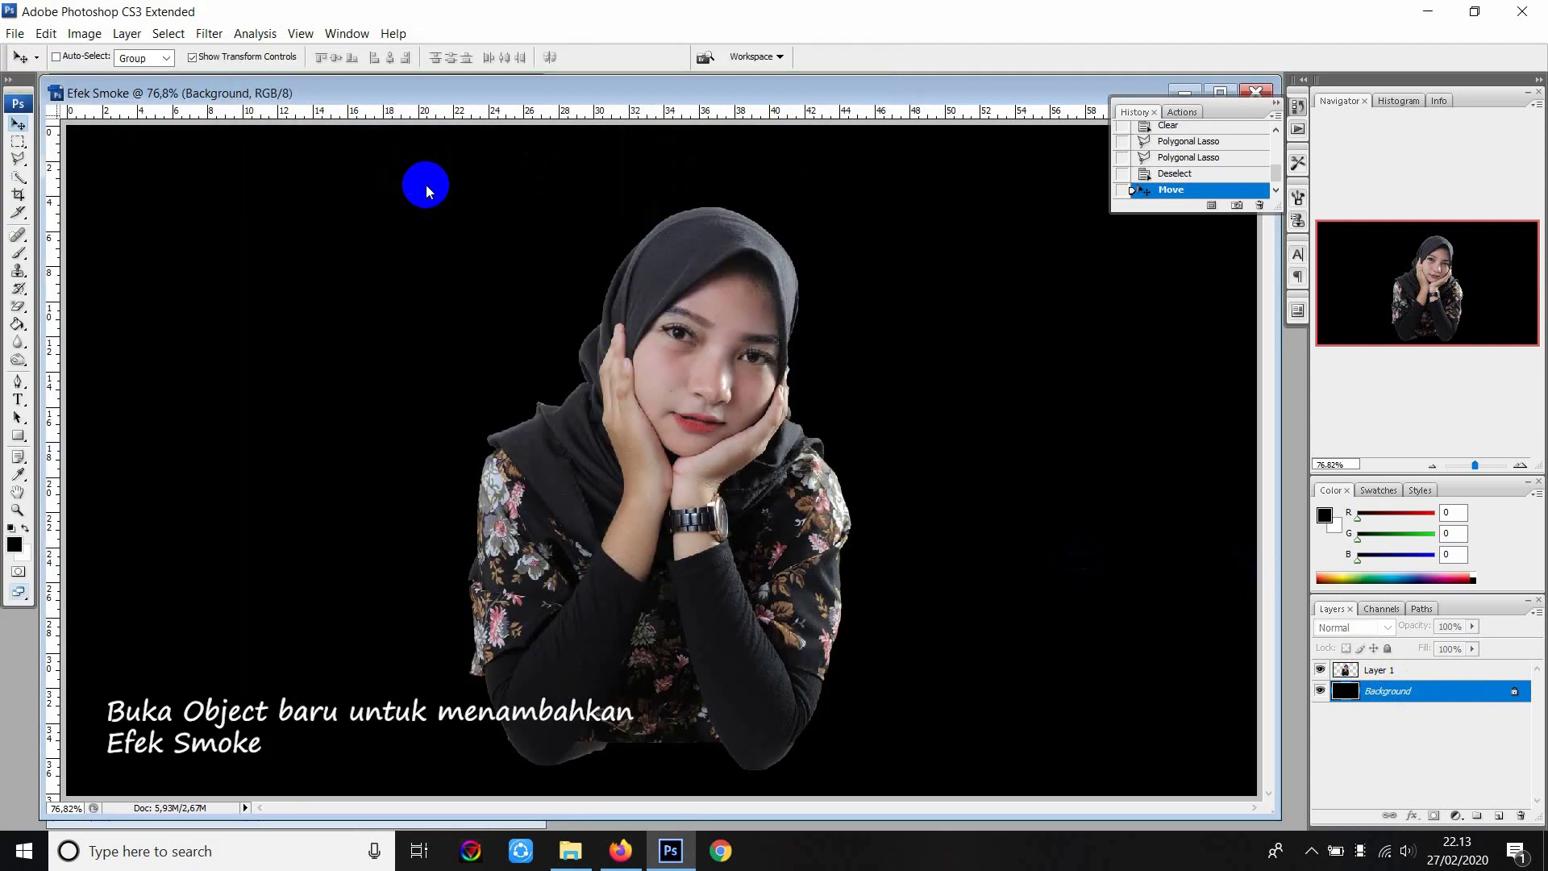
Place the blue smoke left of the woman in Lighten blend mode.
mouse_move(325, 354)
left_mouse_down()
mouse_move(484, 367)
mouse_move(559, 499)
left_mouse_up()
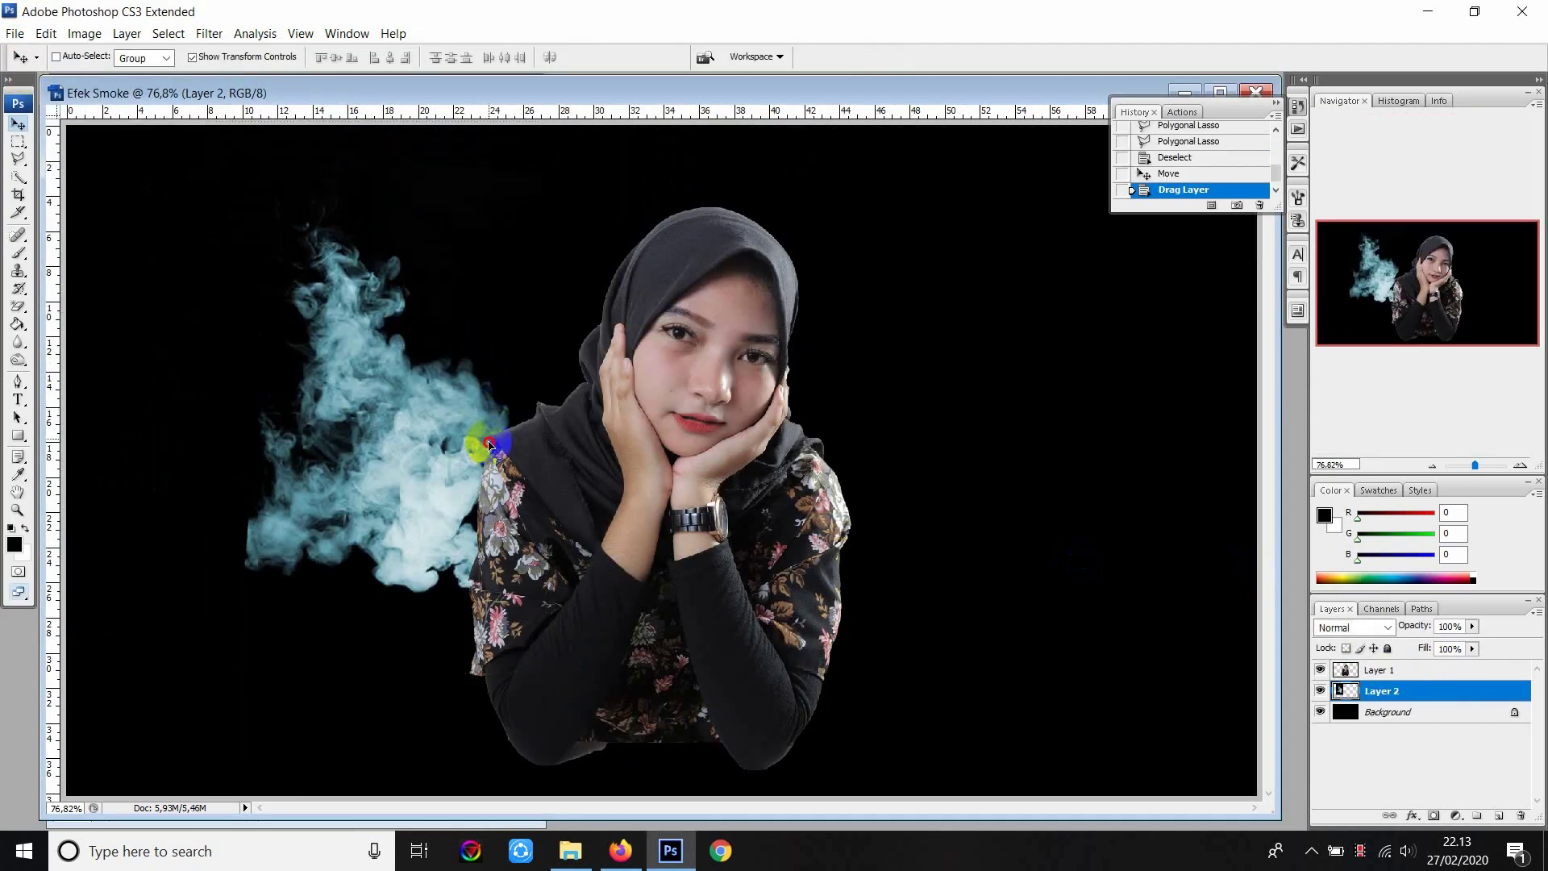
left_click_drag(552, 532, 575, 504)
left_click(1388, 632)
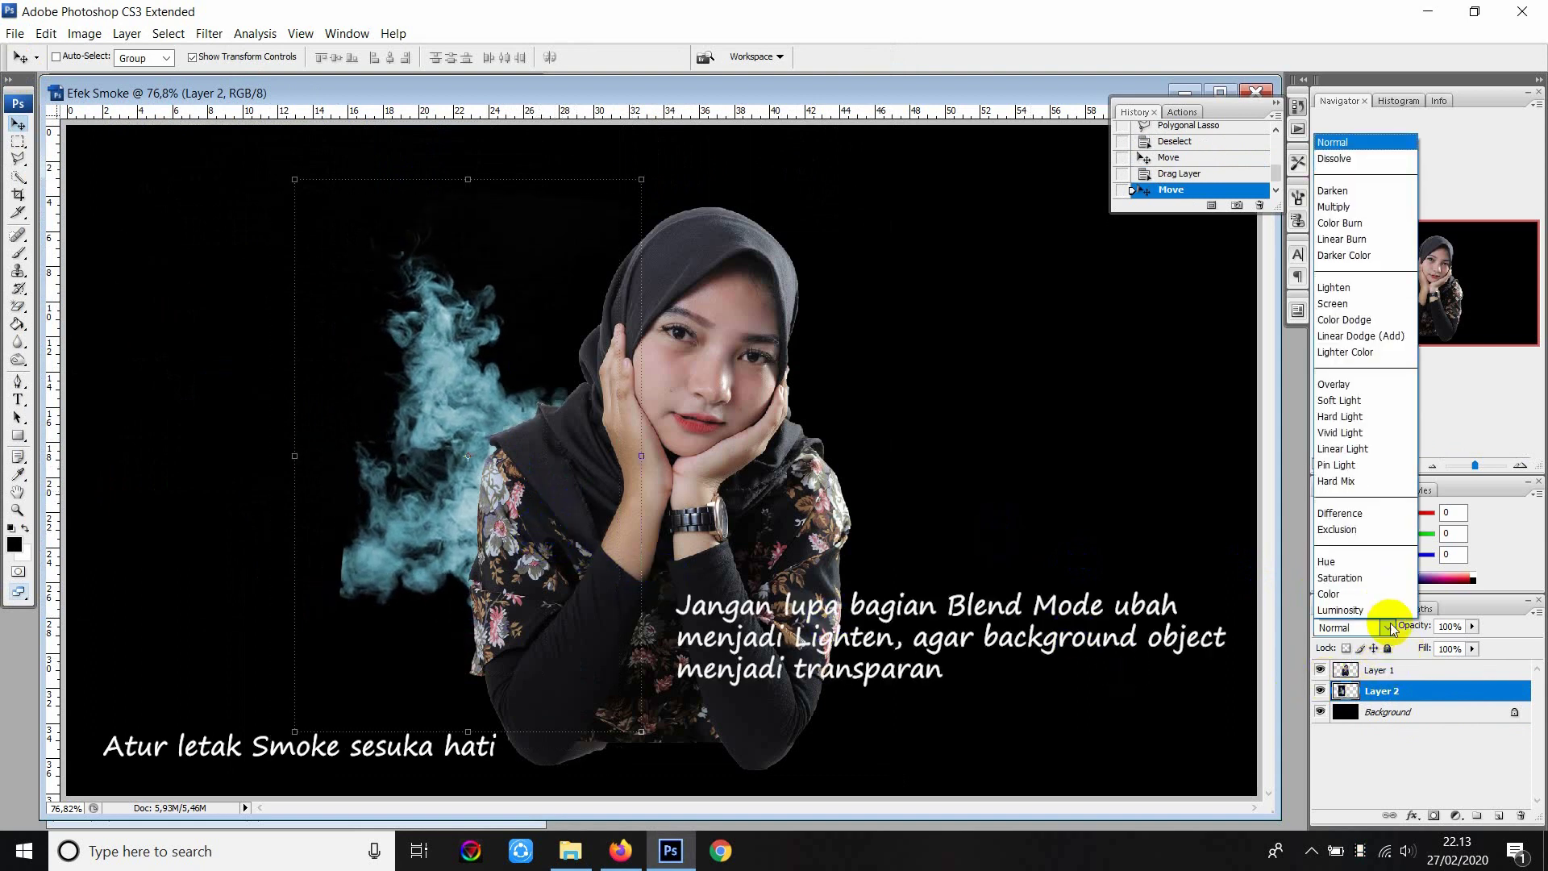
left_click(1371, 288)
left_click_drag(596, 416, 540, 425)
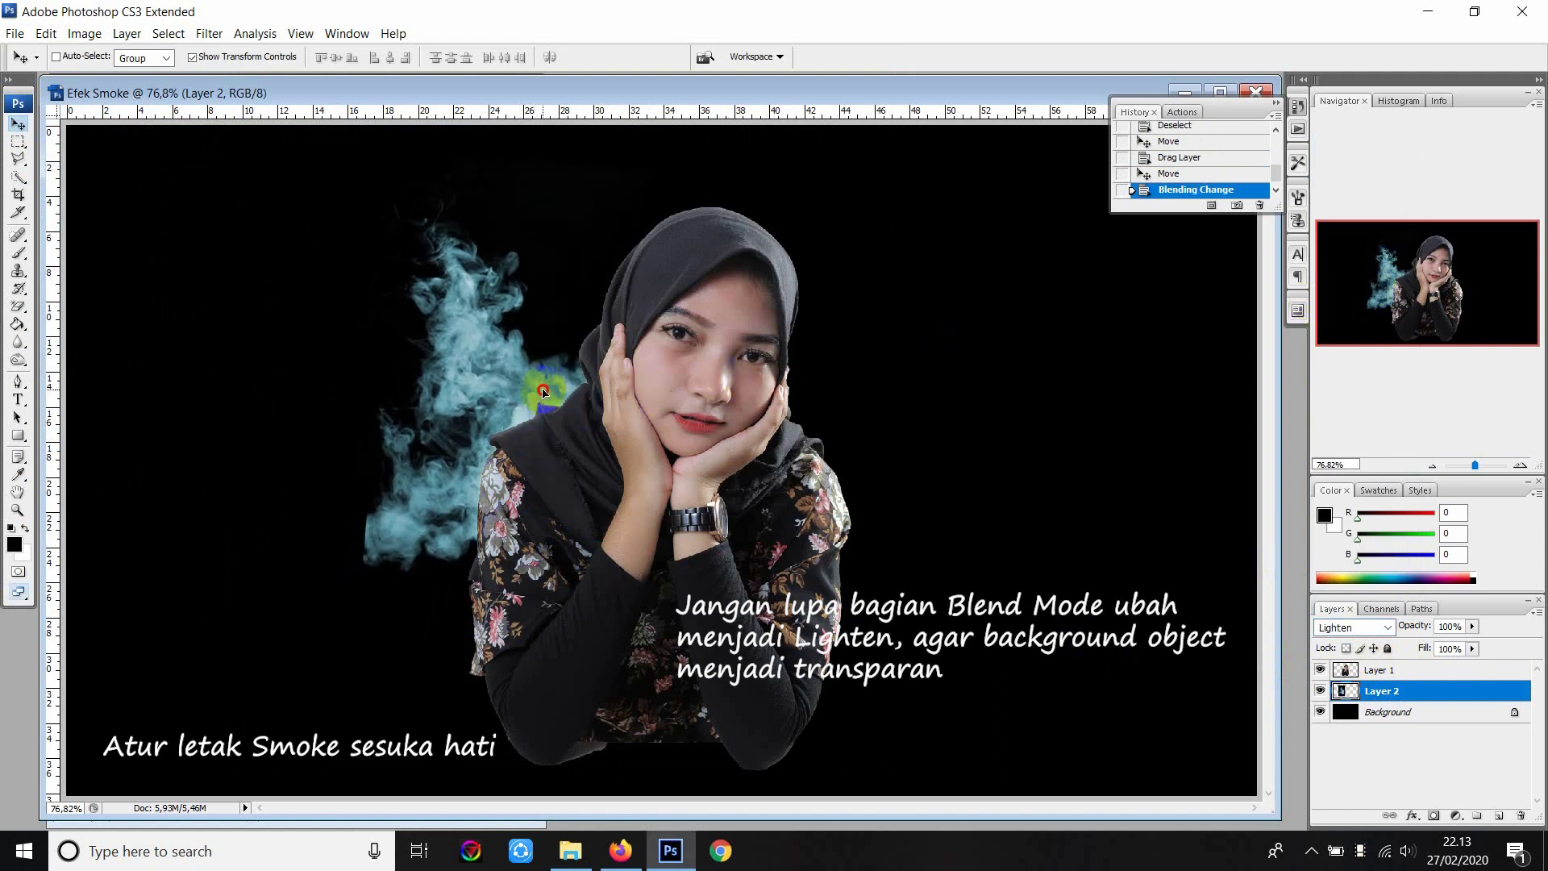
left_click(540, 426)
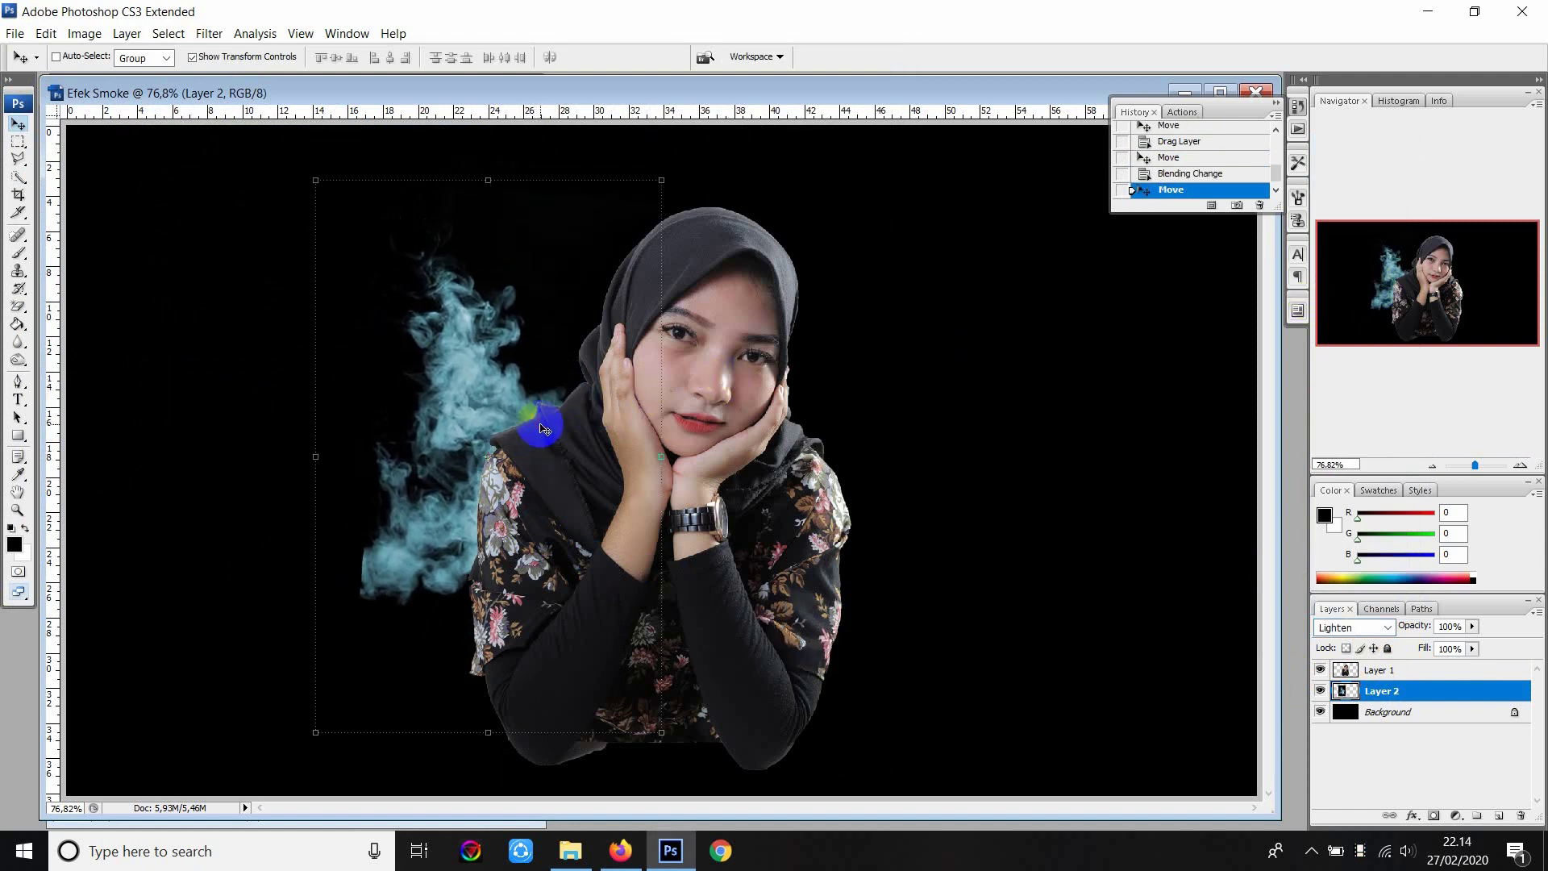
Duplicate the blue smoke, rotate the copy 180° and move it to the woman's right.
key("ctrl+j")
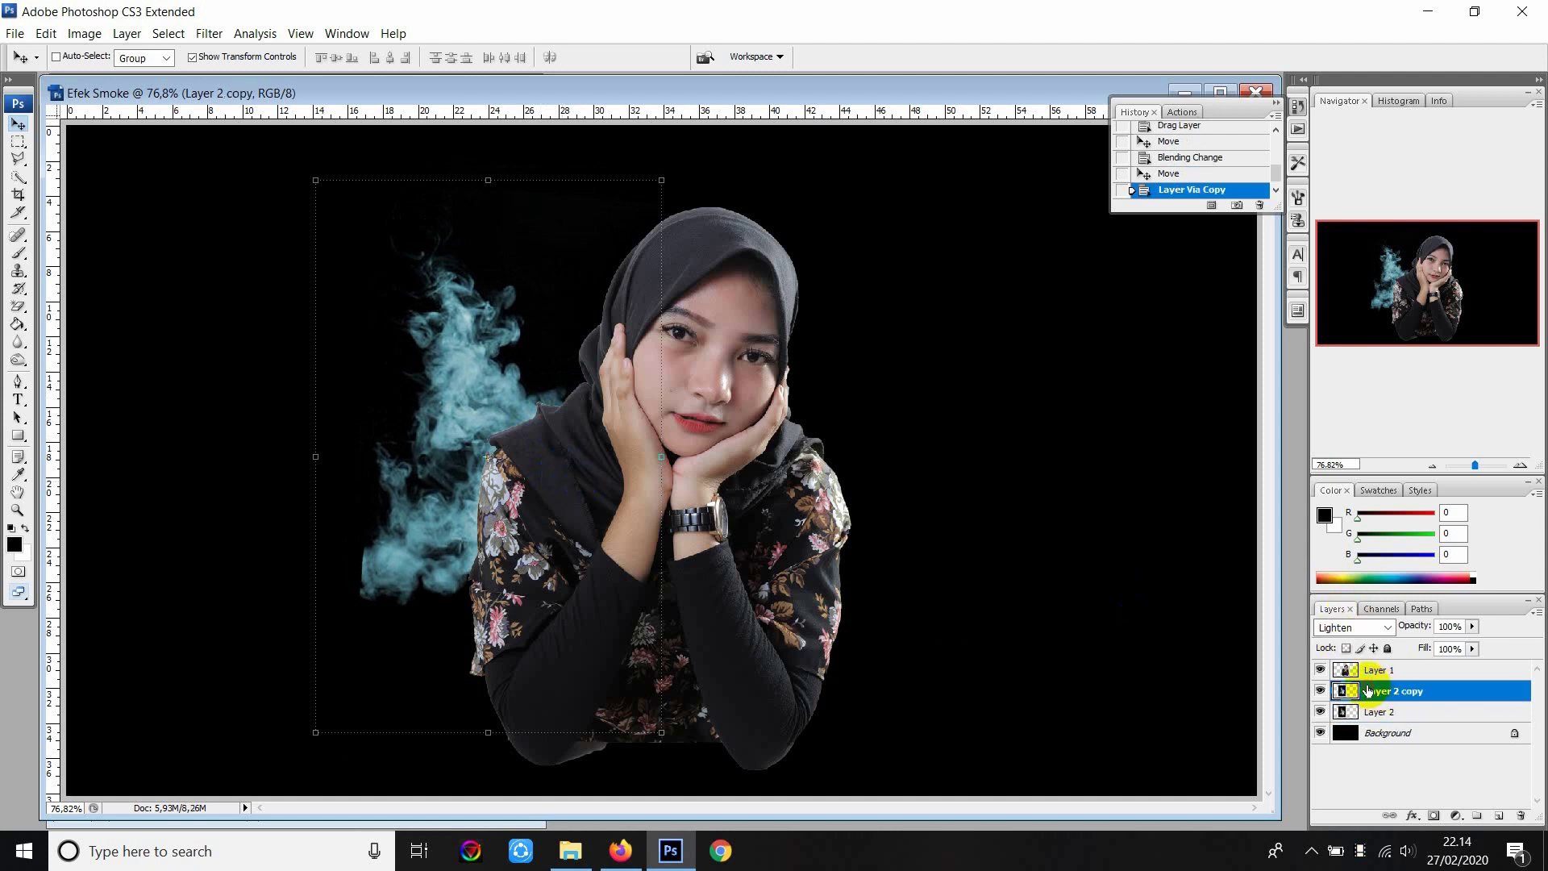
left_click(46, 33)
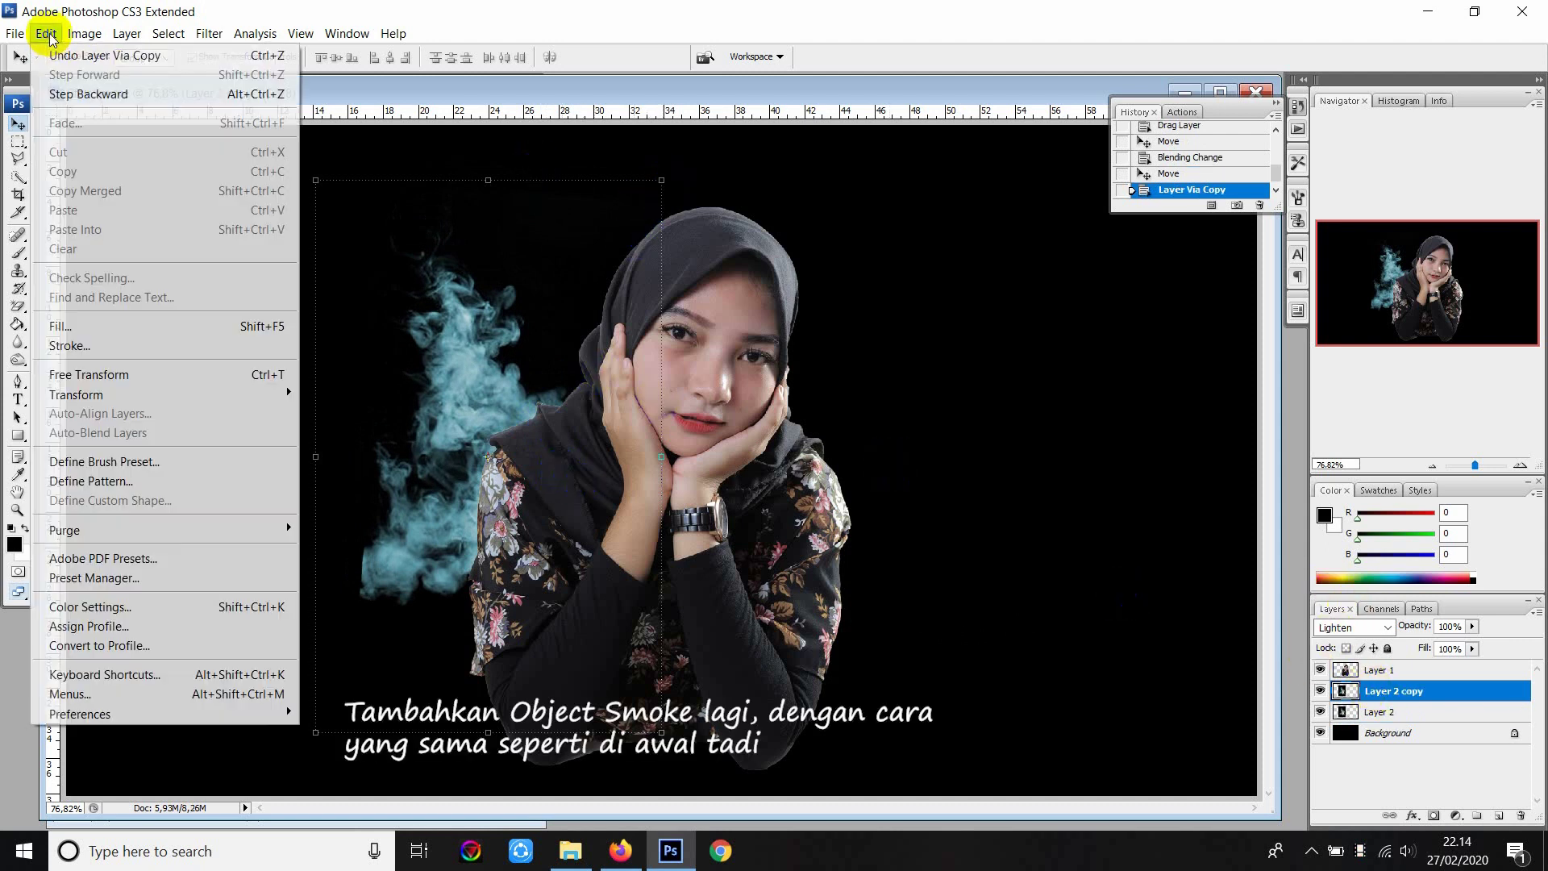
mouse_move(76, 394)
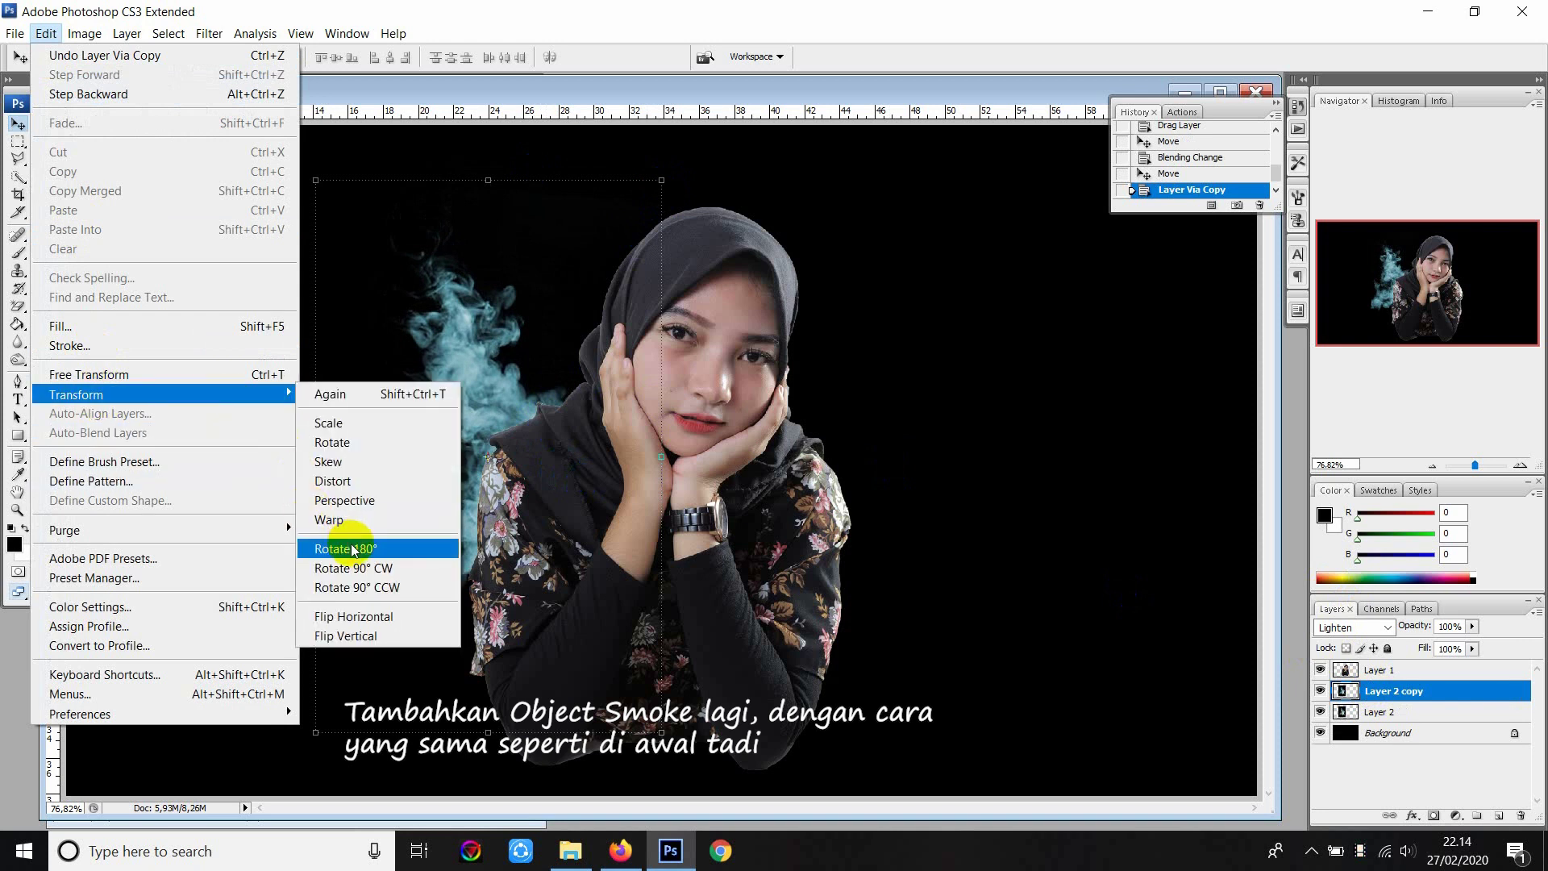
left_click(353, 549)
left_click_drag(371, 532, 879, 546)
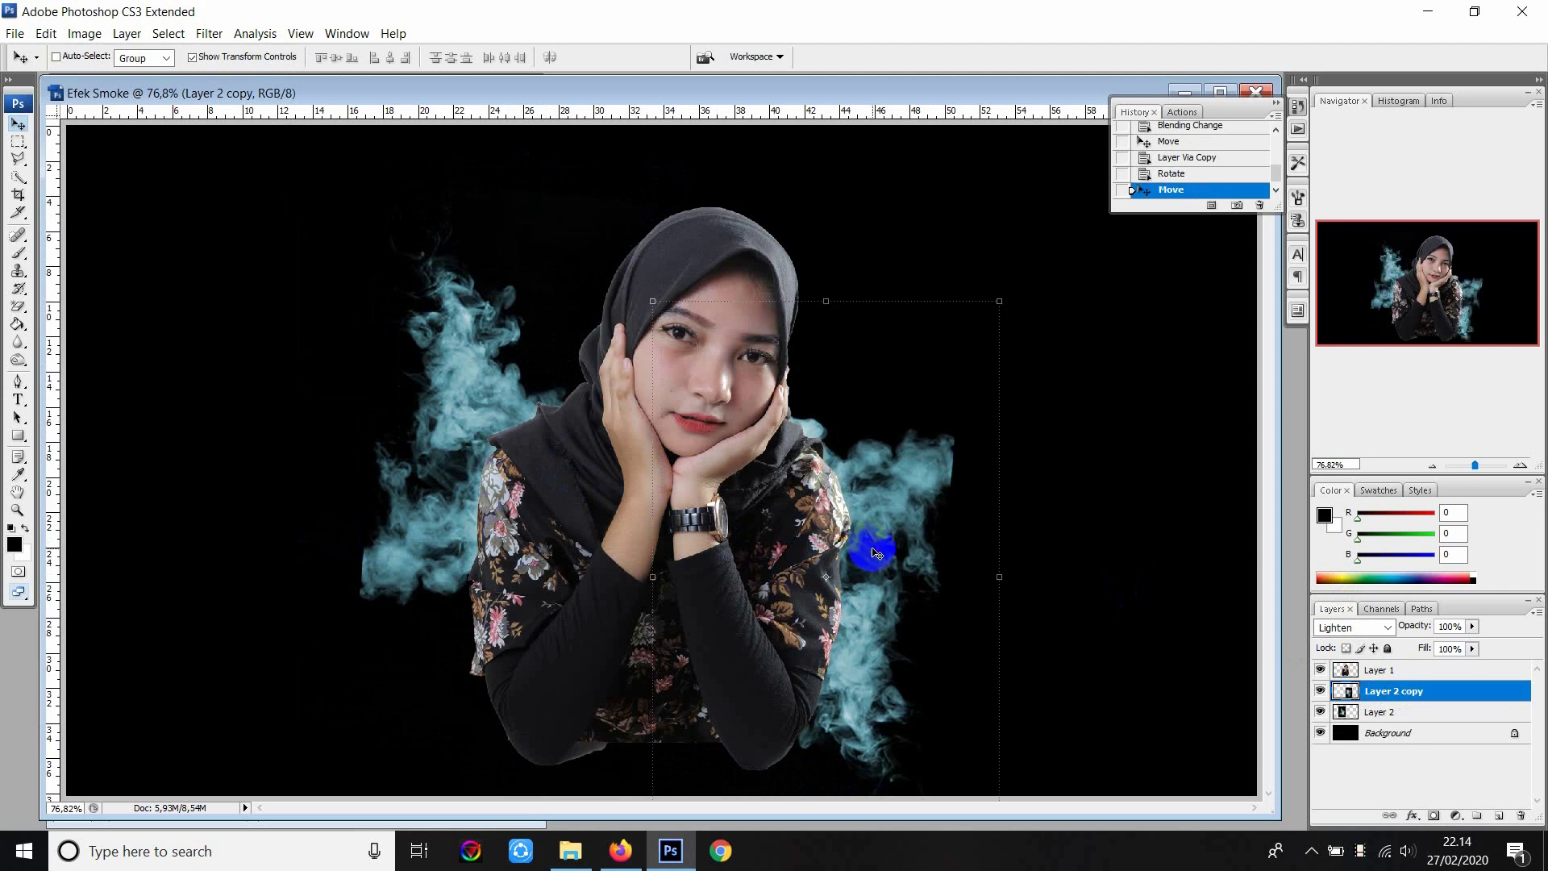
Open the white smoke image 2.png.
left_click(14, 33)
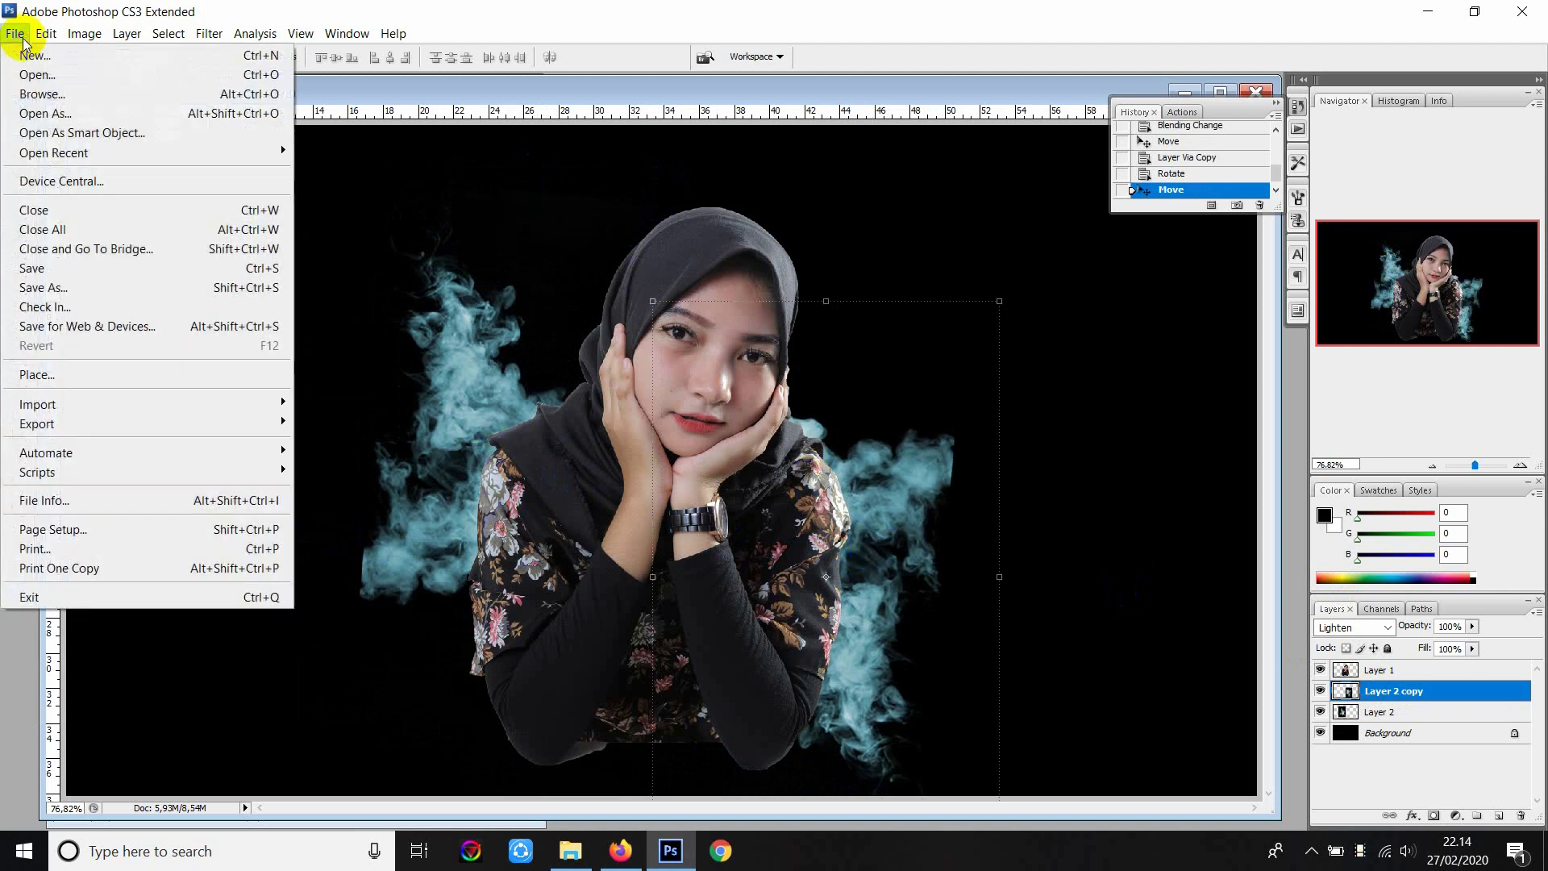
left_click(35, 75)
double_click(570, 156)
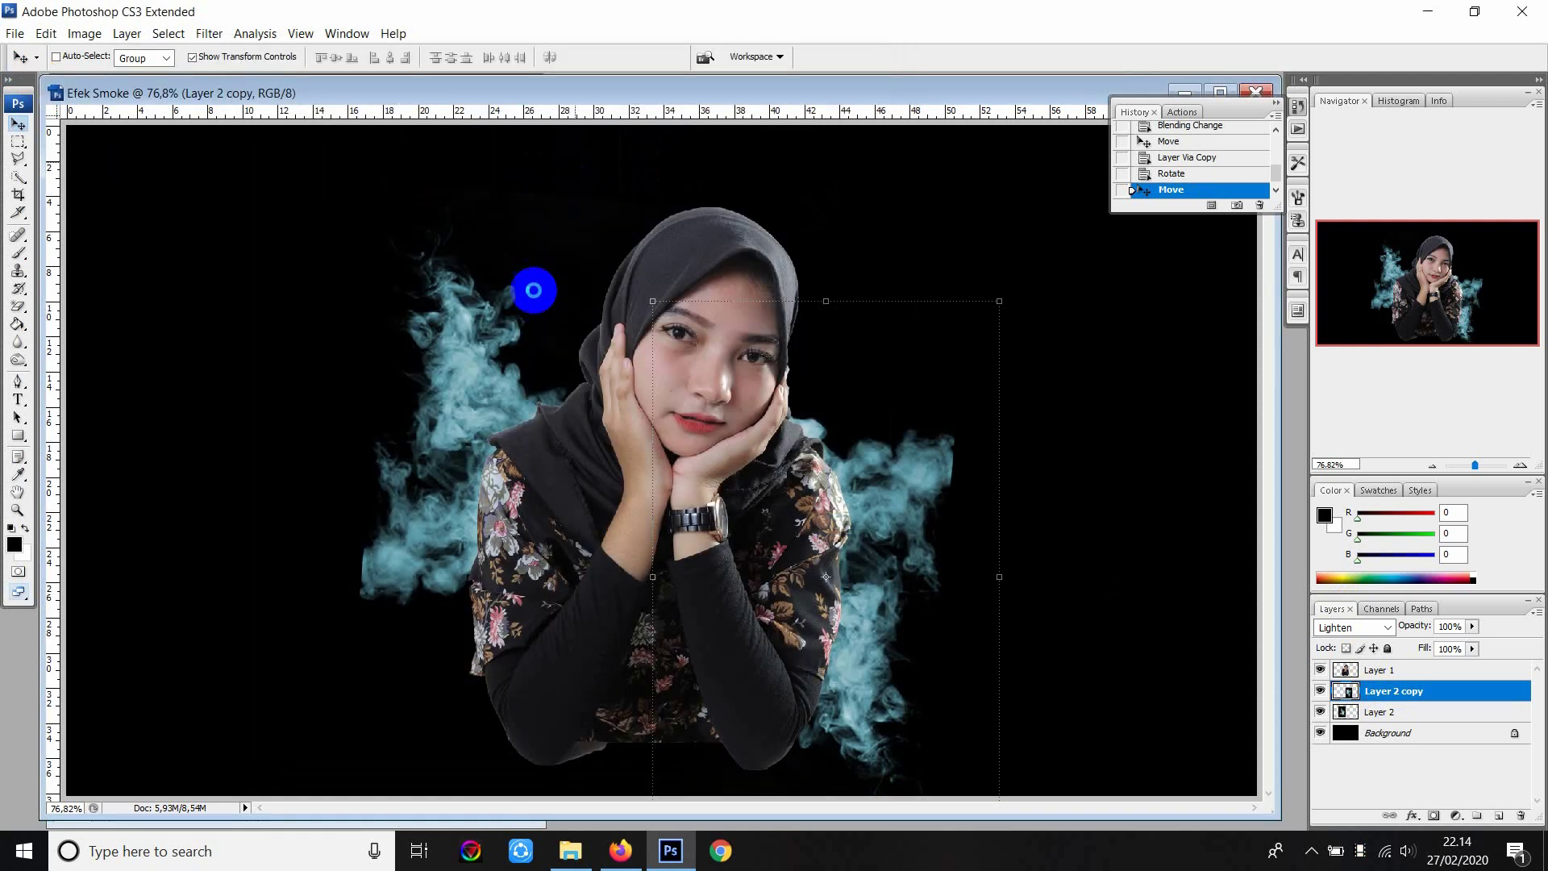
Bring the white smoke in above the woman's layer, set Lighten, and lower it.
left_click_drag(593, 395, 887, 434)
left_click_drag(1411, 691, 1419, 663)
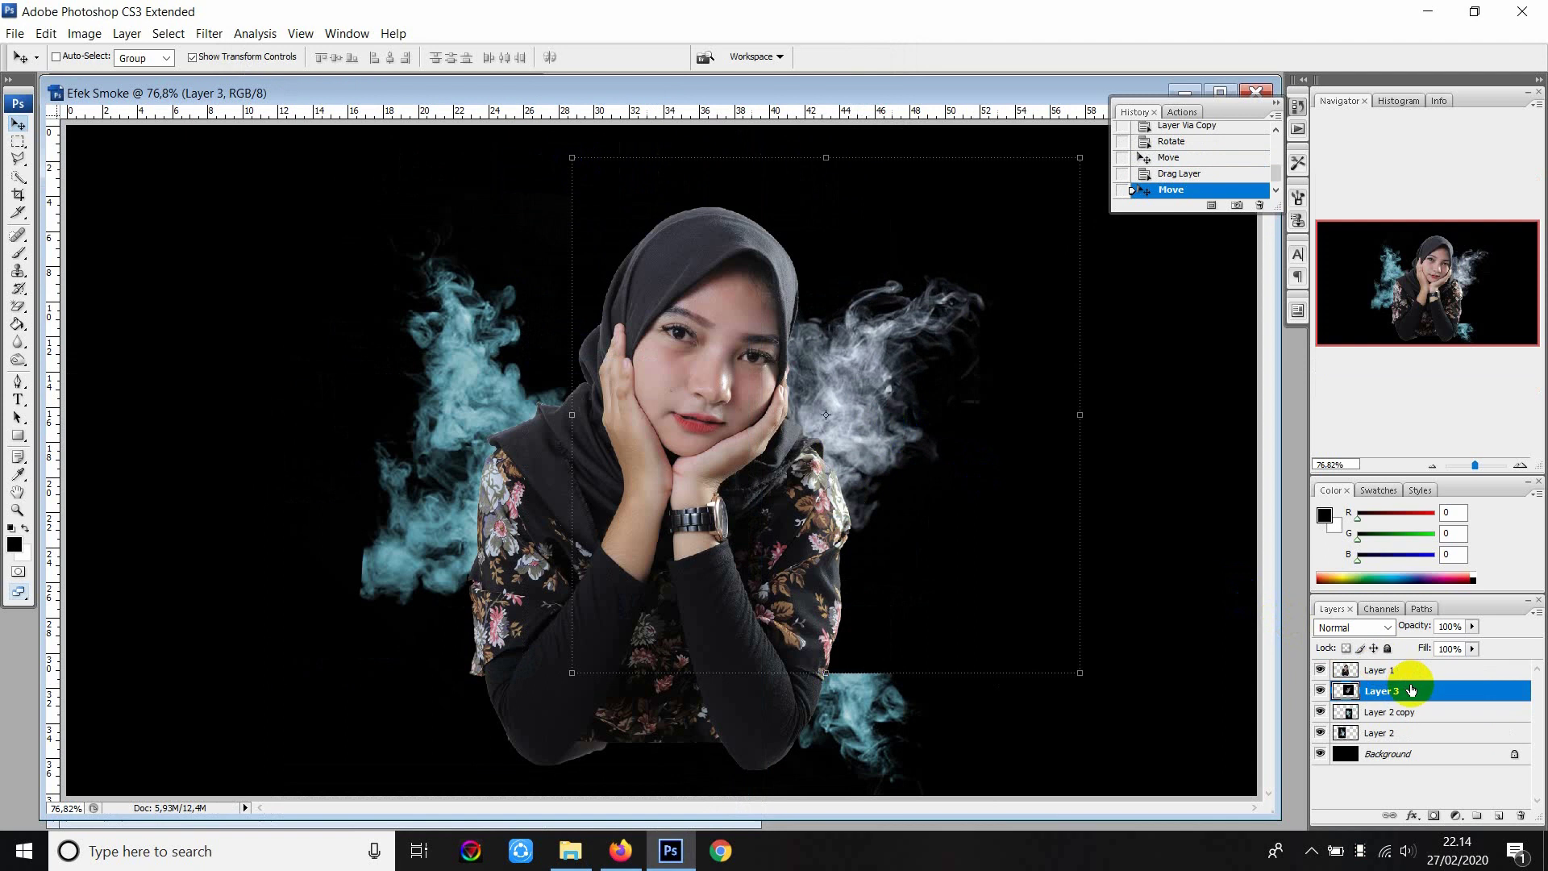
left_click_drag(1037, 564, 1029, 570)
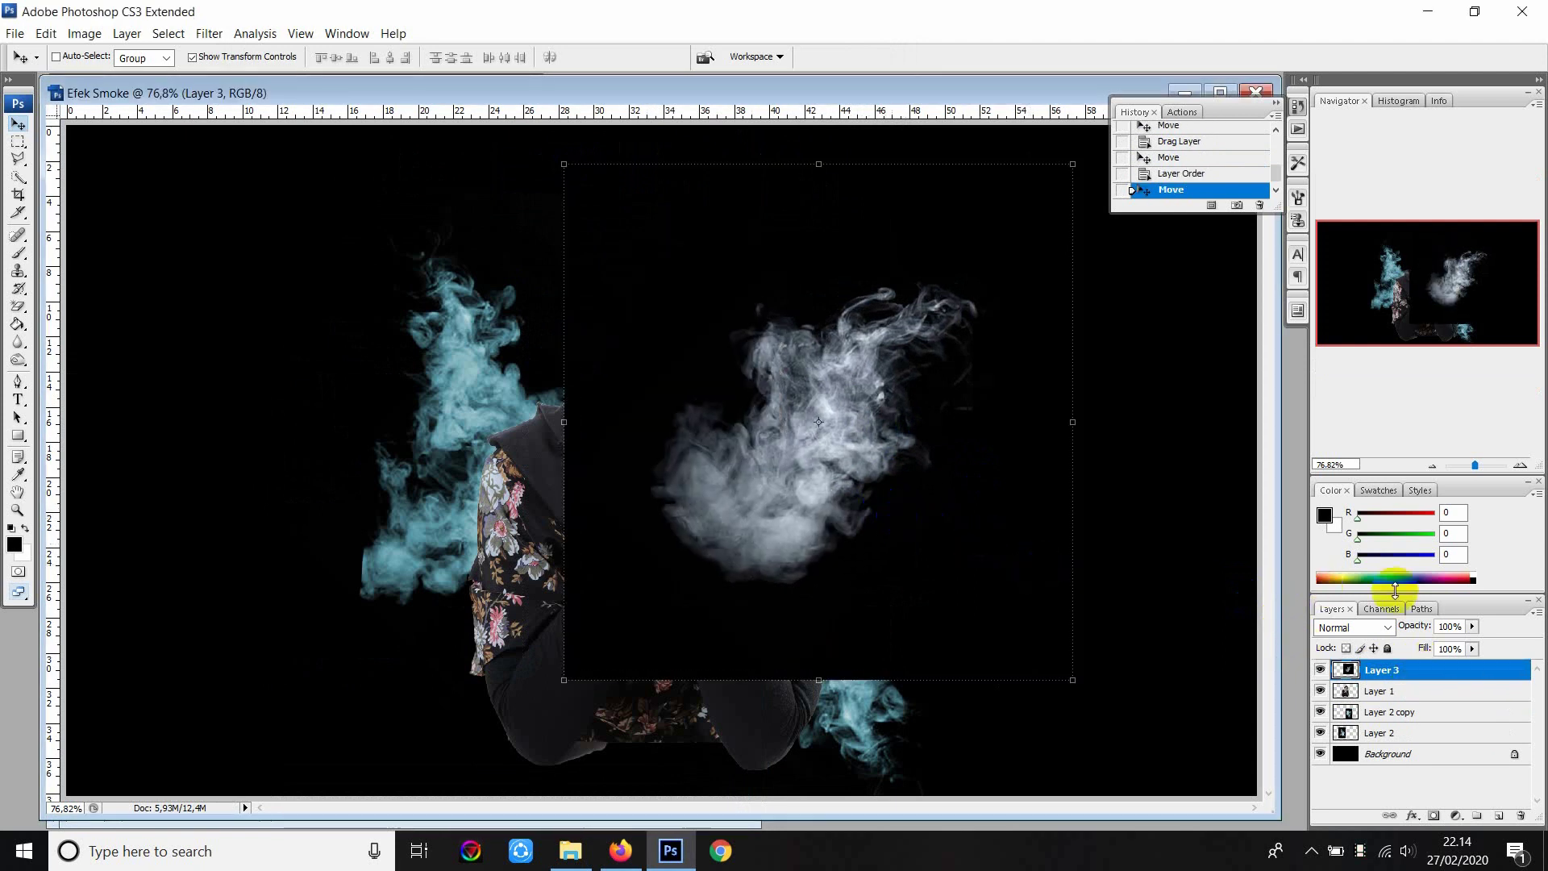
left_click(1387, 629)
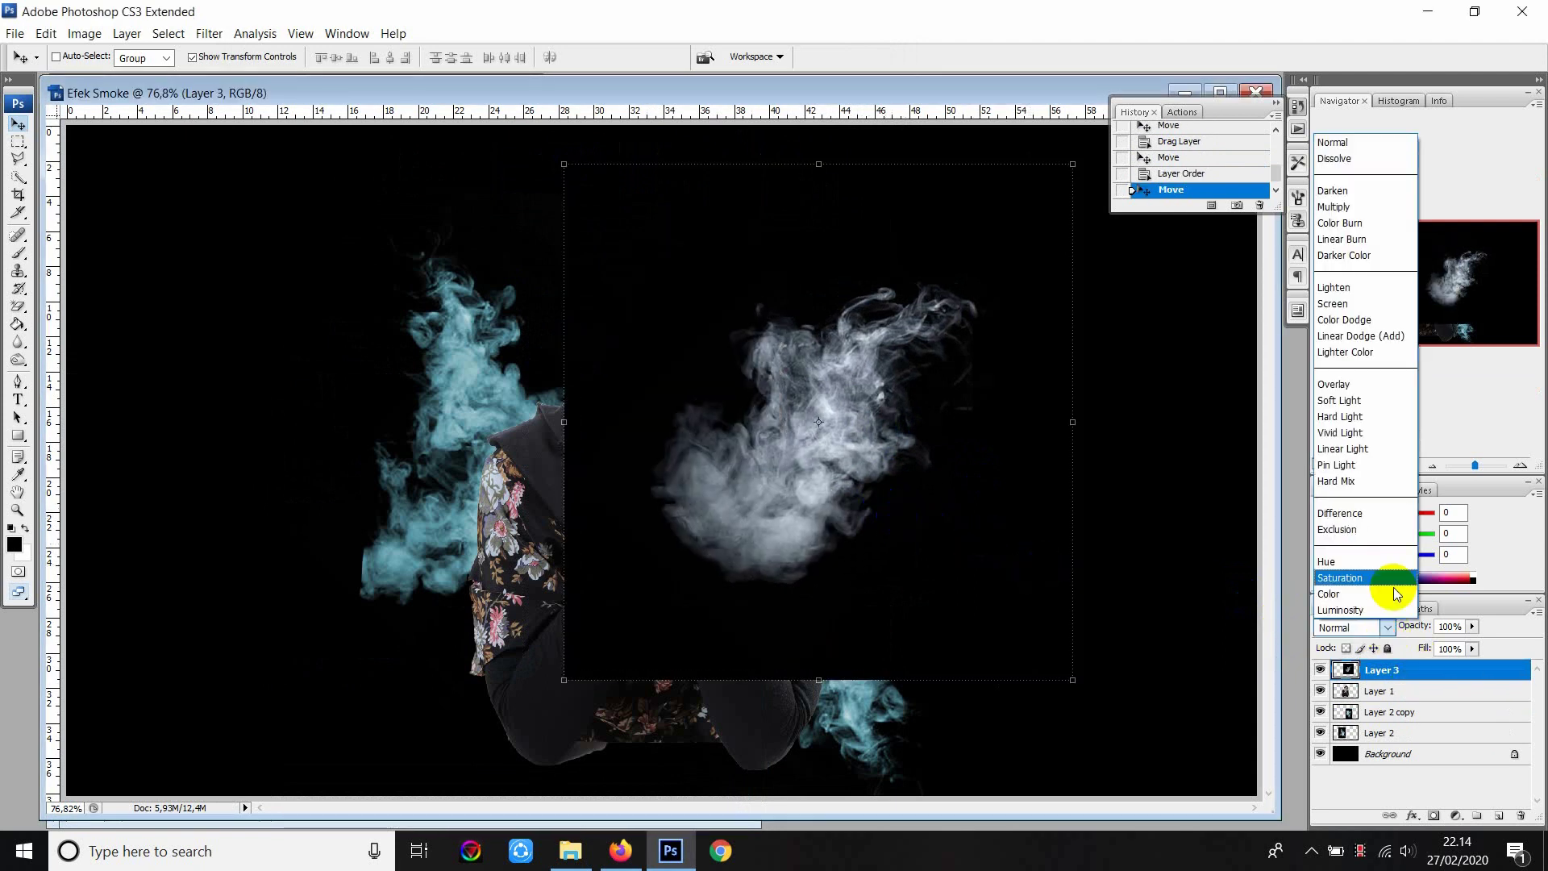
left_click(1371, 288)
left_click_drag(887, 411, 884, 610)
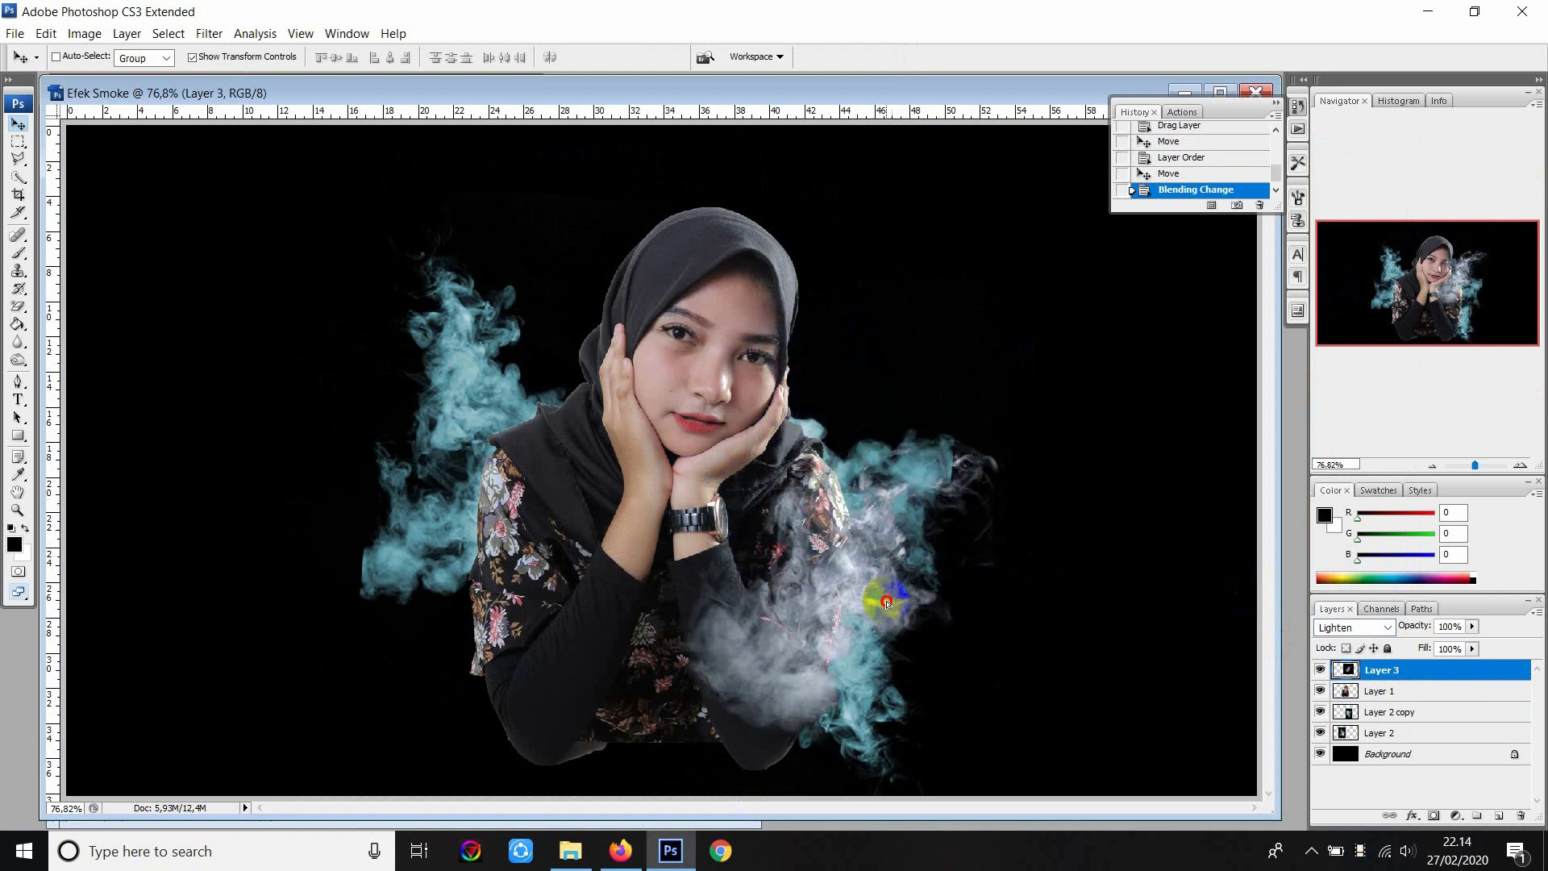
Free-transform the white smoke to a slight tilt, lowered on her right side.
key("ctrl+t")
mouse_move(1105, 438)
left_mouse_down()
mouse_move(1088, 358)
mouse_move(1033, 321)
mouse_move(1116, 388)
left_mouse_up()
left_click_drag(940, 608, 932, 622)
left_click_drag(1130, 473, 1165, 581)
left_click_drag(971, 625, 963, 635)
key("Return")
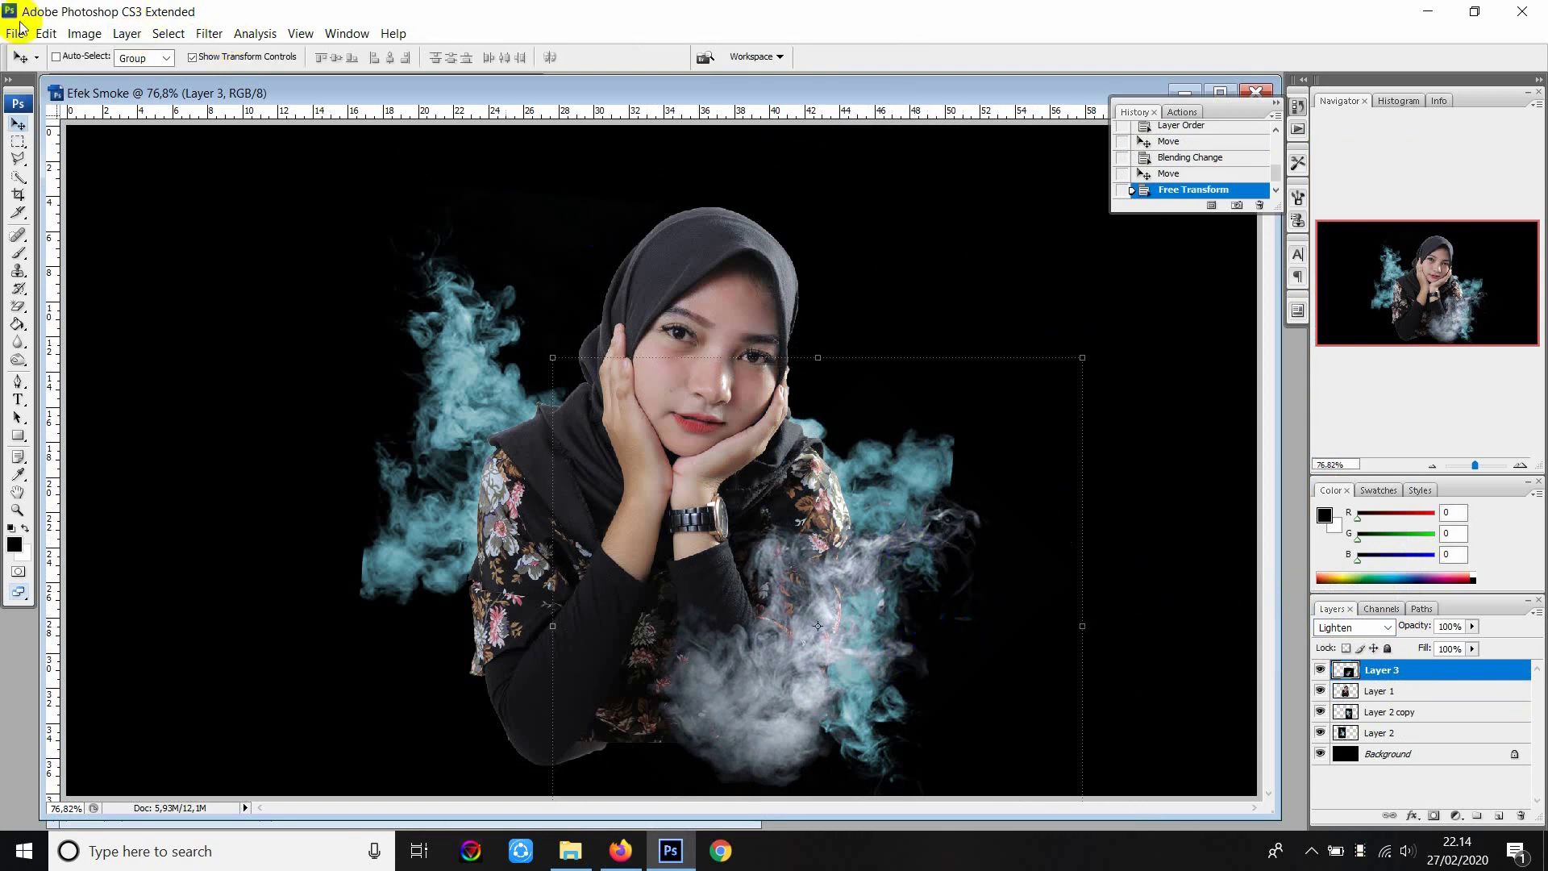
Open 3.png and bring its tan smoke into the portrait as a Lighten layer.
left_click(11, 36)
left_click(40, 68)
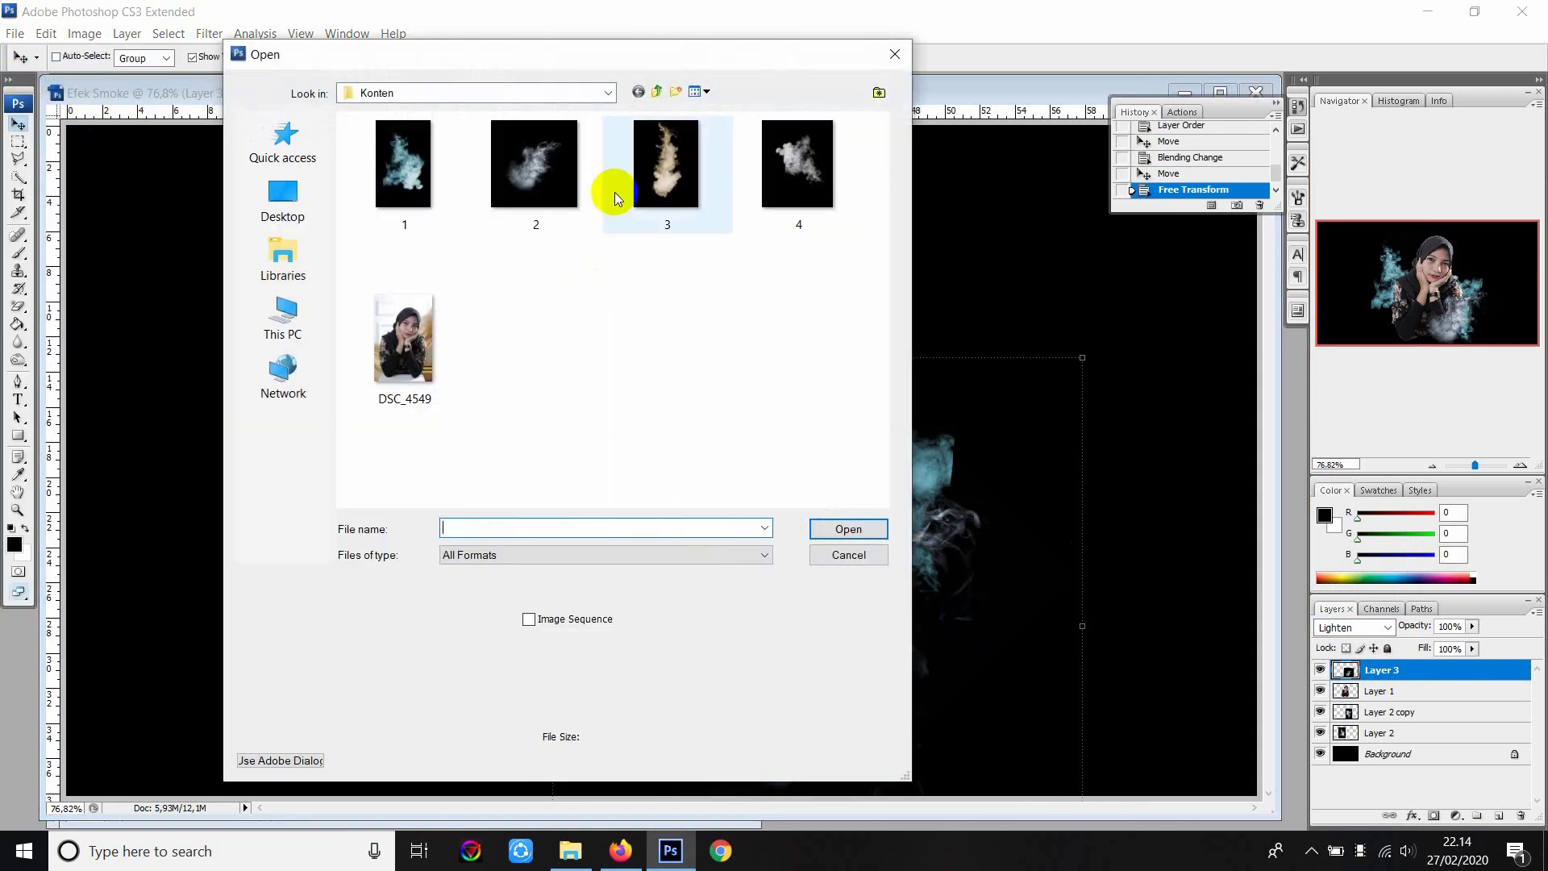
double_click(637, 174)
mouse_move(501, 351)
left_mouse_down()
mouse_move(778, 397)
mouse_move(815, 387)
left_mouse_up()
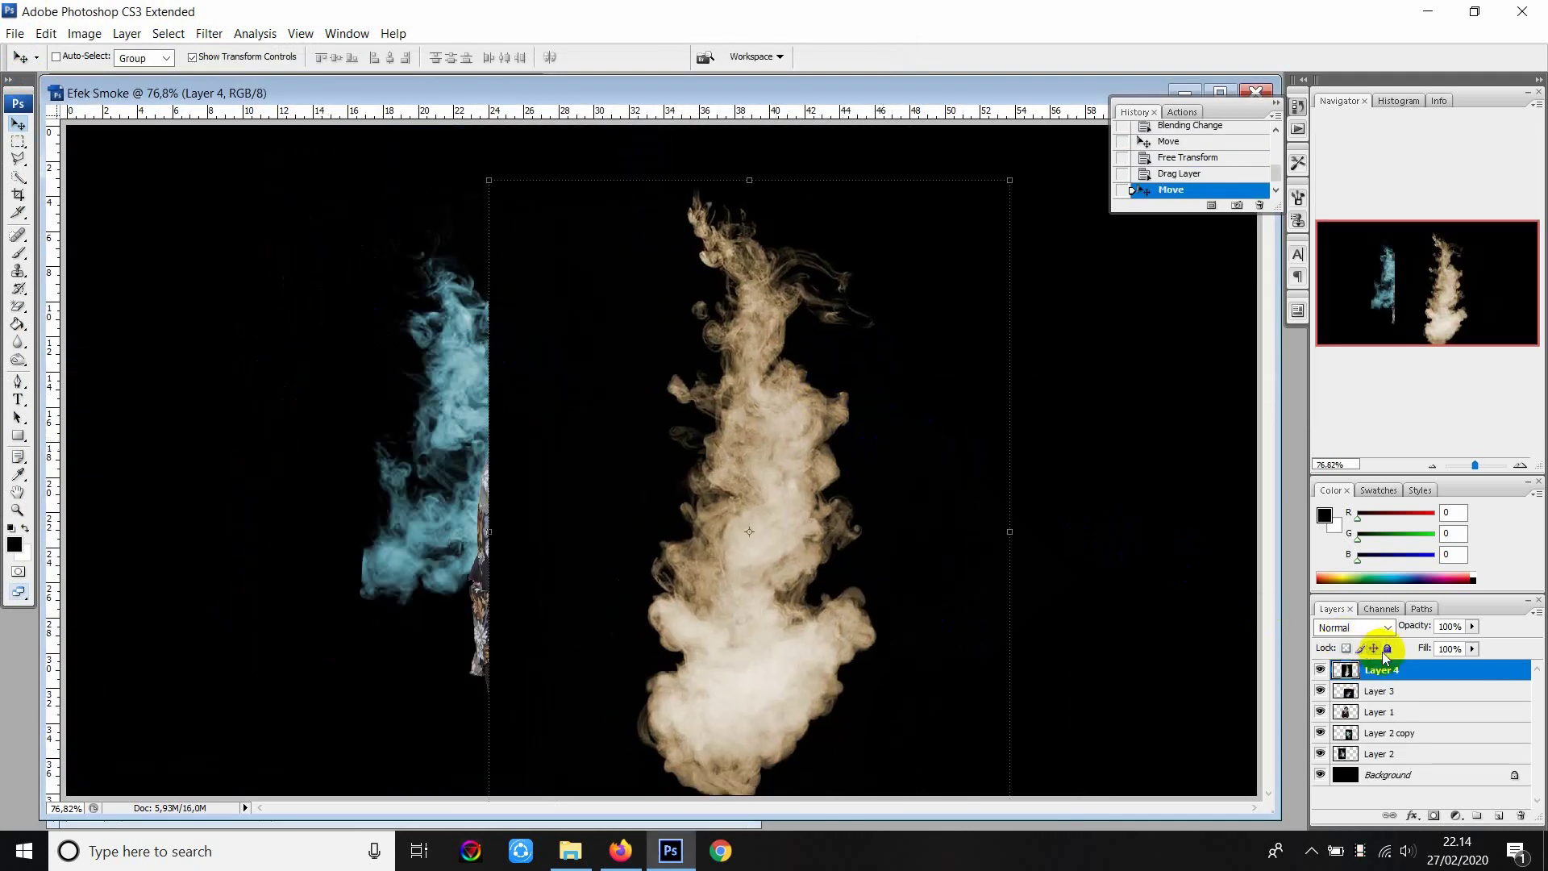
left_click(1371, 627)
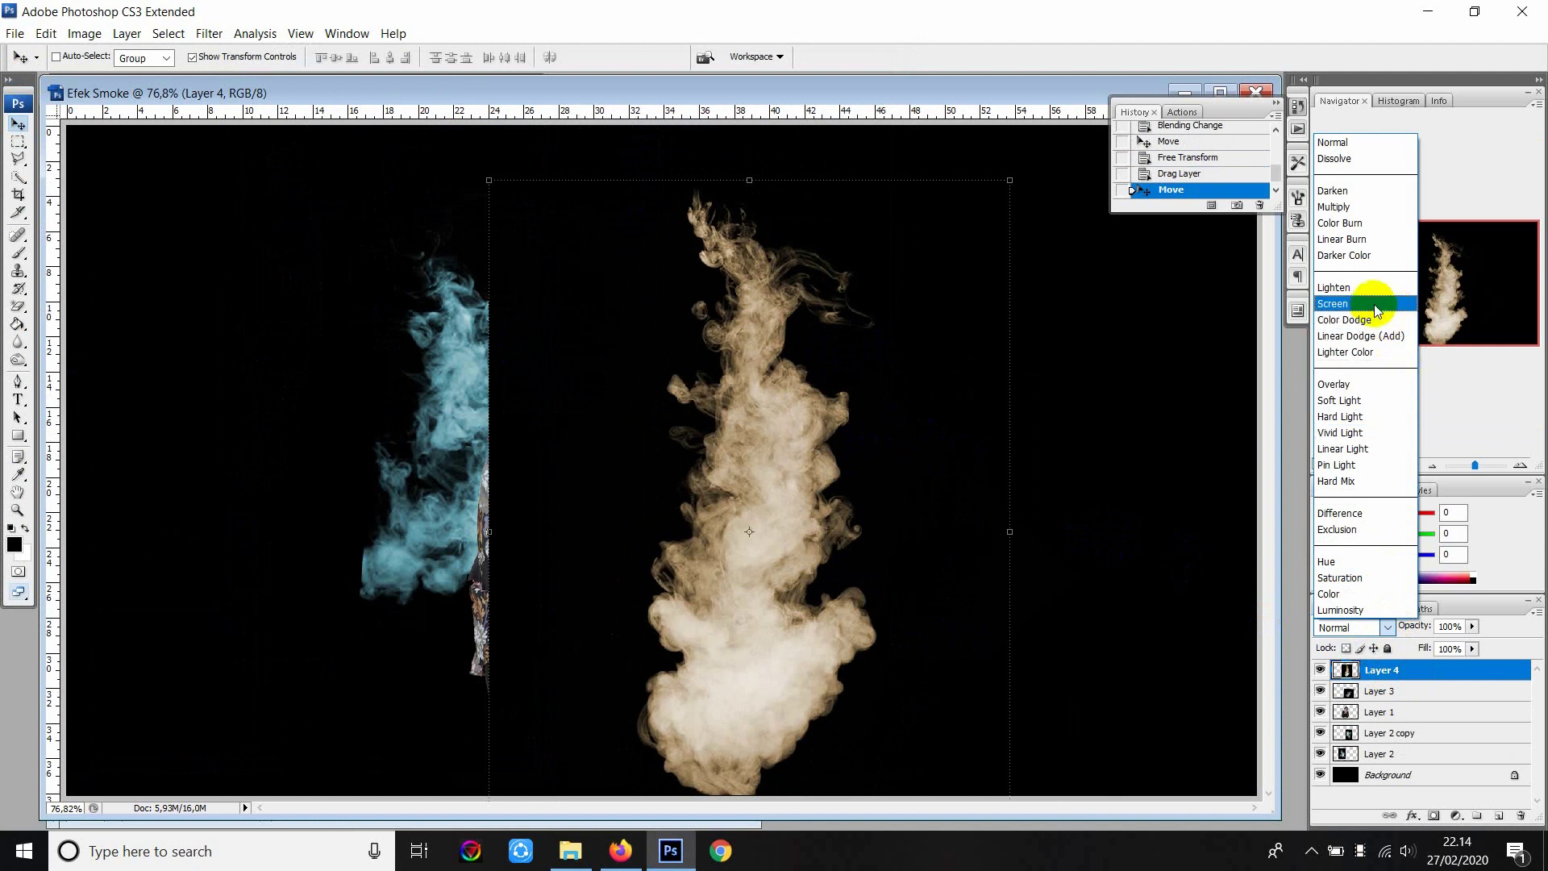
left_click(1367, 288)
Place the tan smoke over her right side with a slight tilt and add a layer mask.
mouse_move(778, 524)
left_mouse_down()
mouse_move(840, 511)
mouse_move(852, 554)
left_mouse_up()
left_click(860, 564)
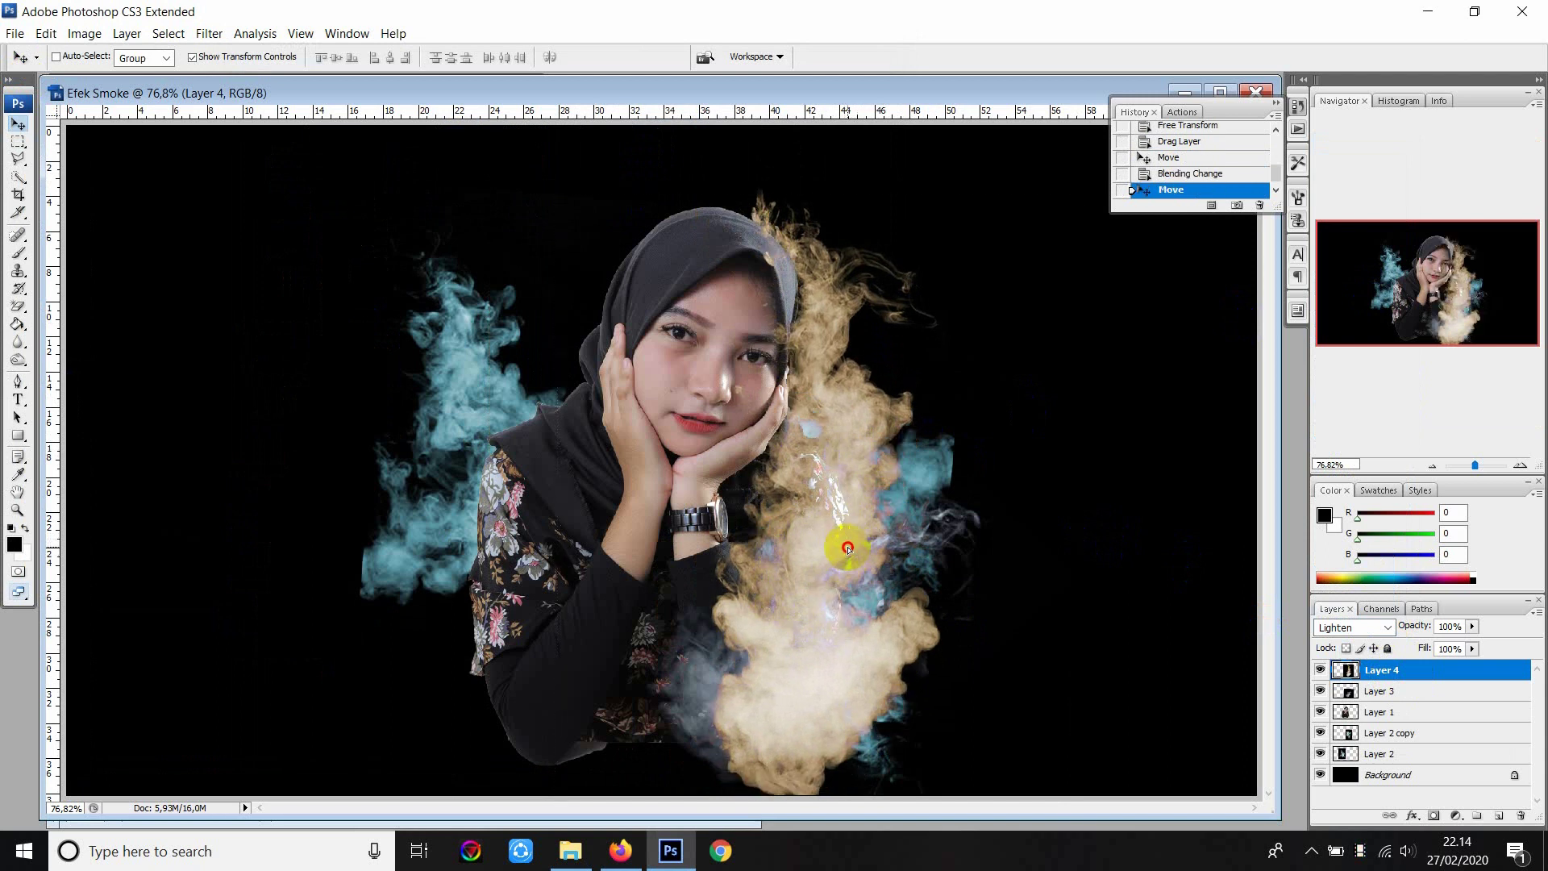
left_click_drag(845, 548, 847, 543)
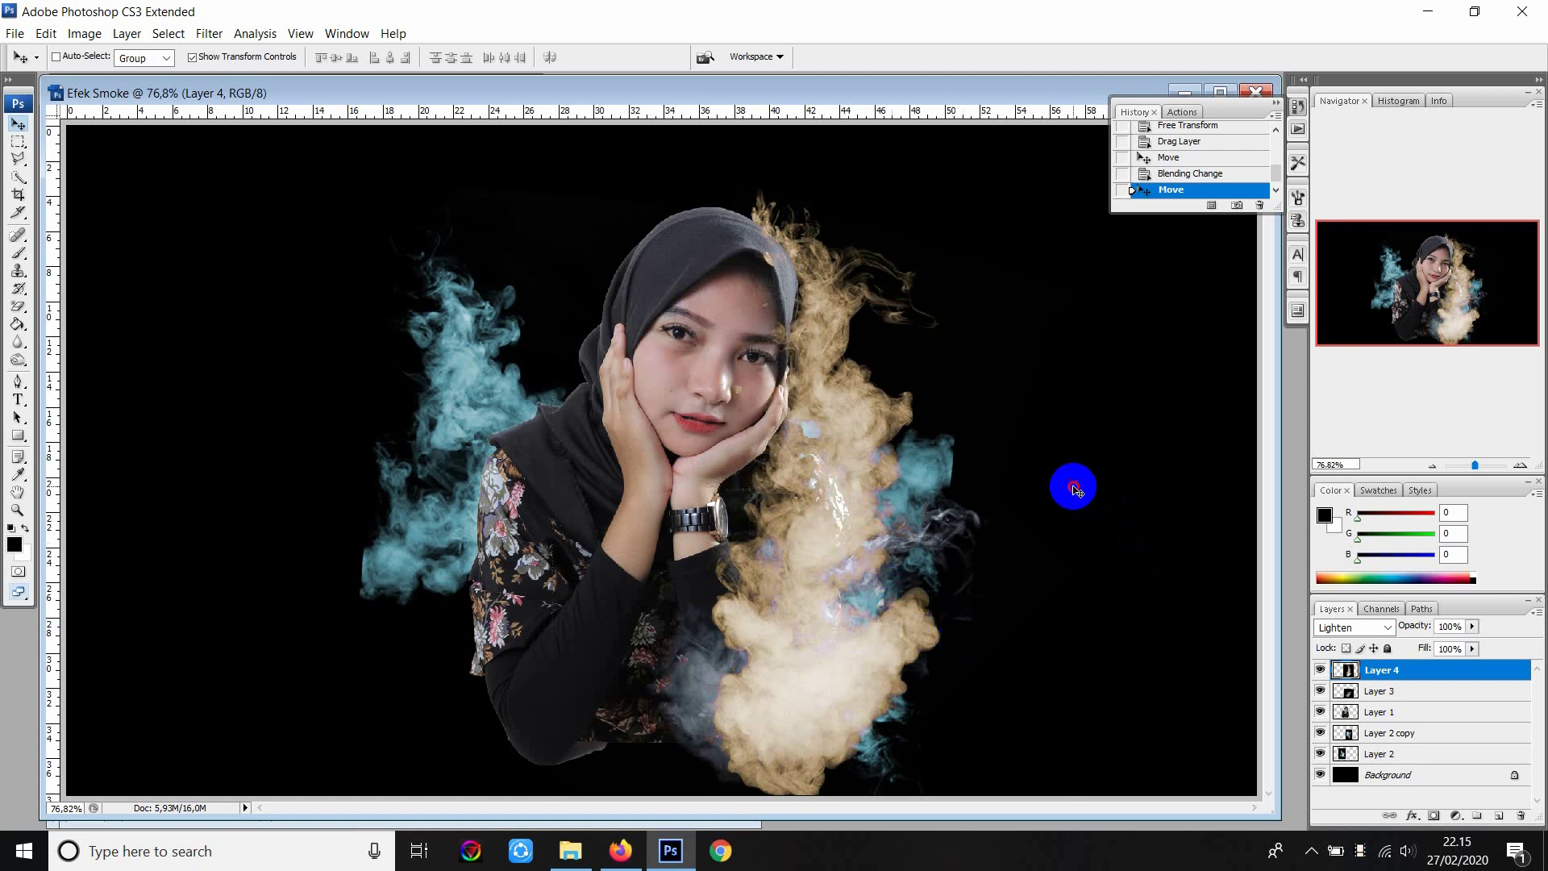
key("ctrl+t")
mouse_move(1082, 484)
left_mouse_down()
mouse_move(1137, 523)
mouse_move(1130, 536)
left_mouse_up()
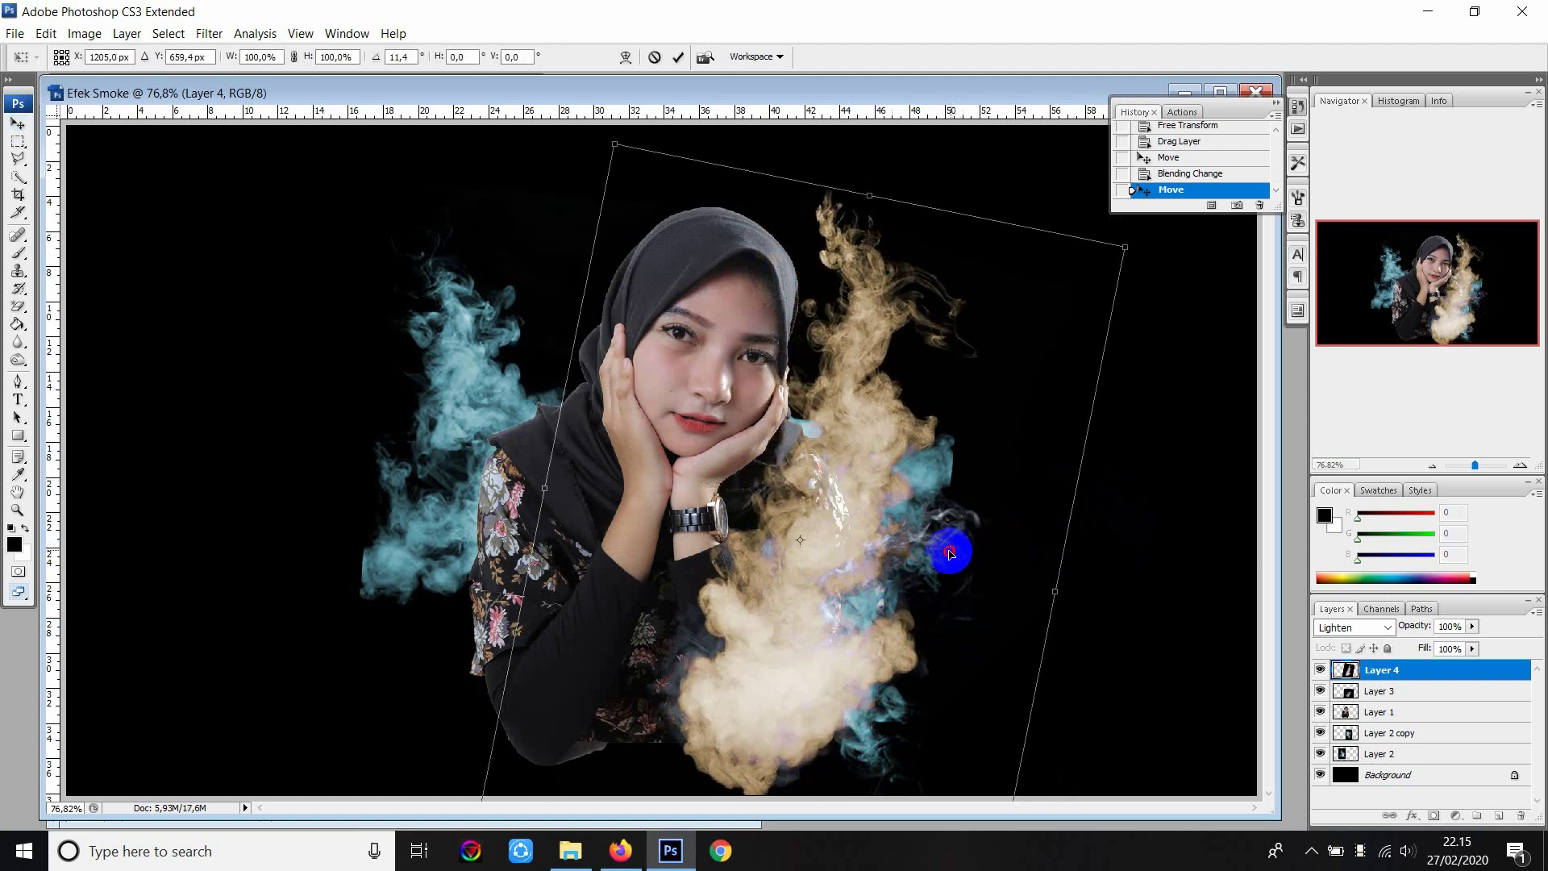
left_click_drag(951, 547, 927, 564)
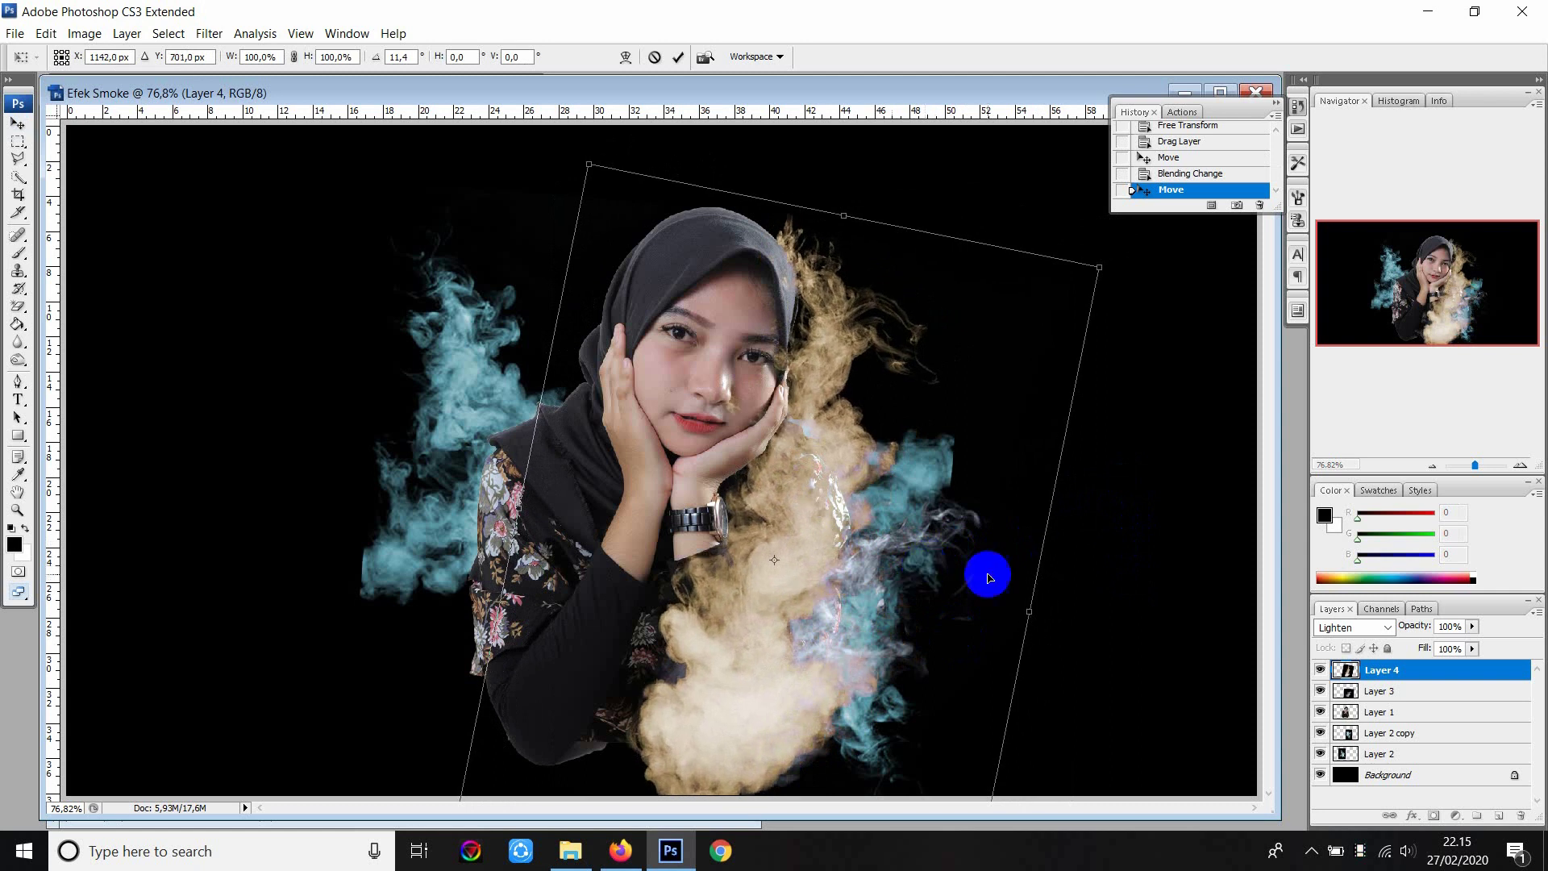
left_click_drag(1159, 553, 1005, 557)
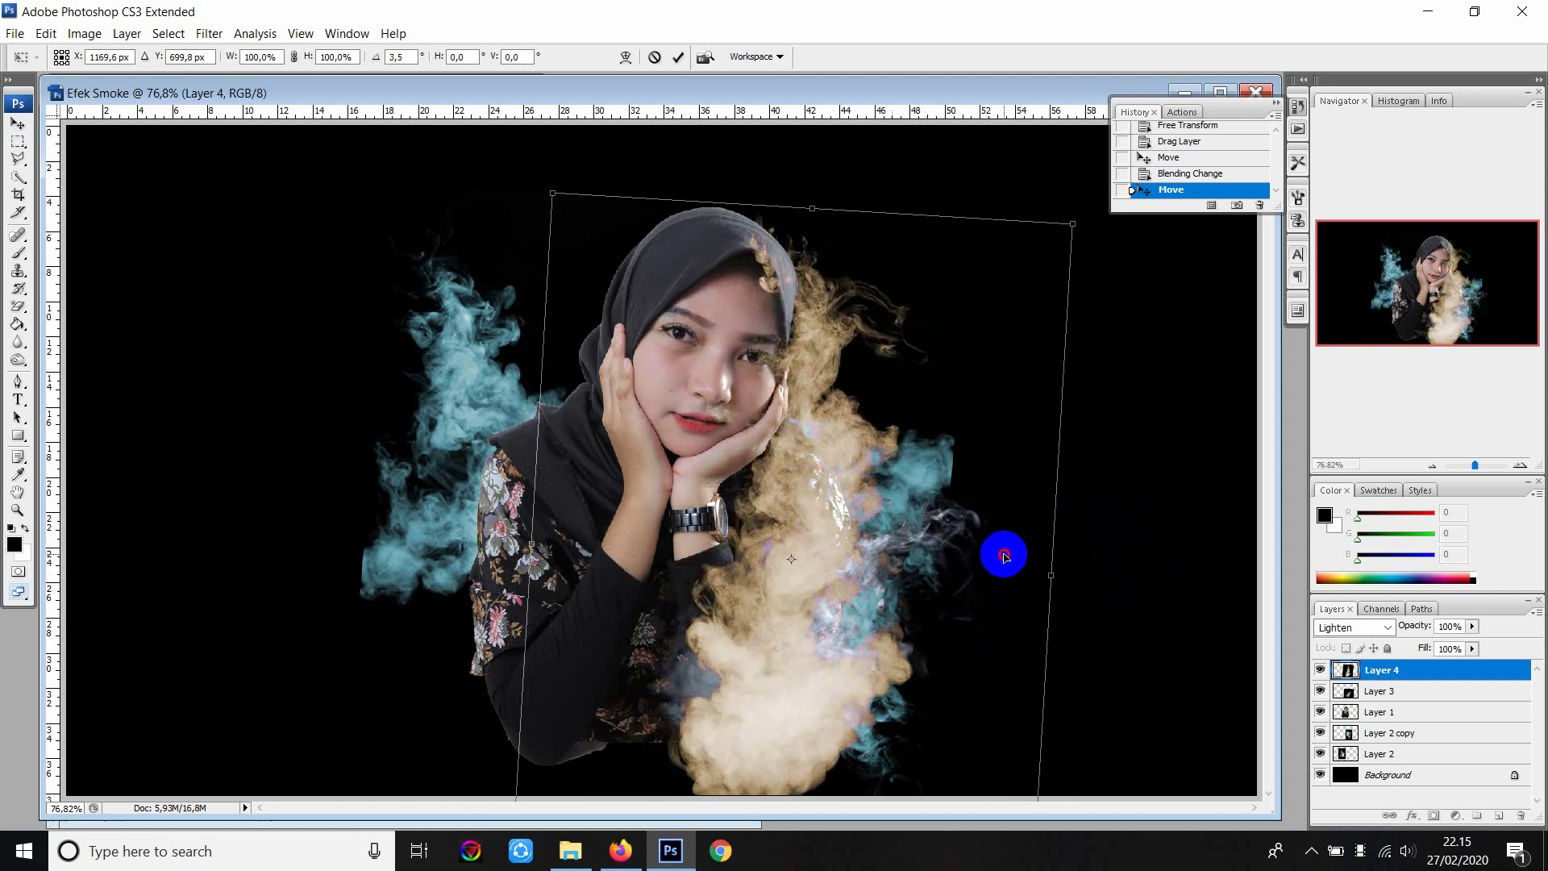
key("Return")
left_click_drag(781, 584, 779, 554)
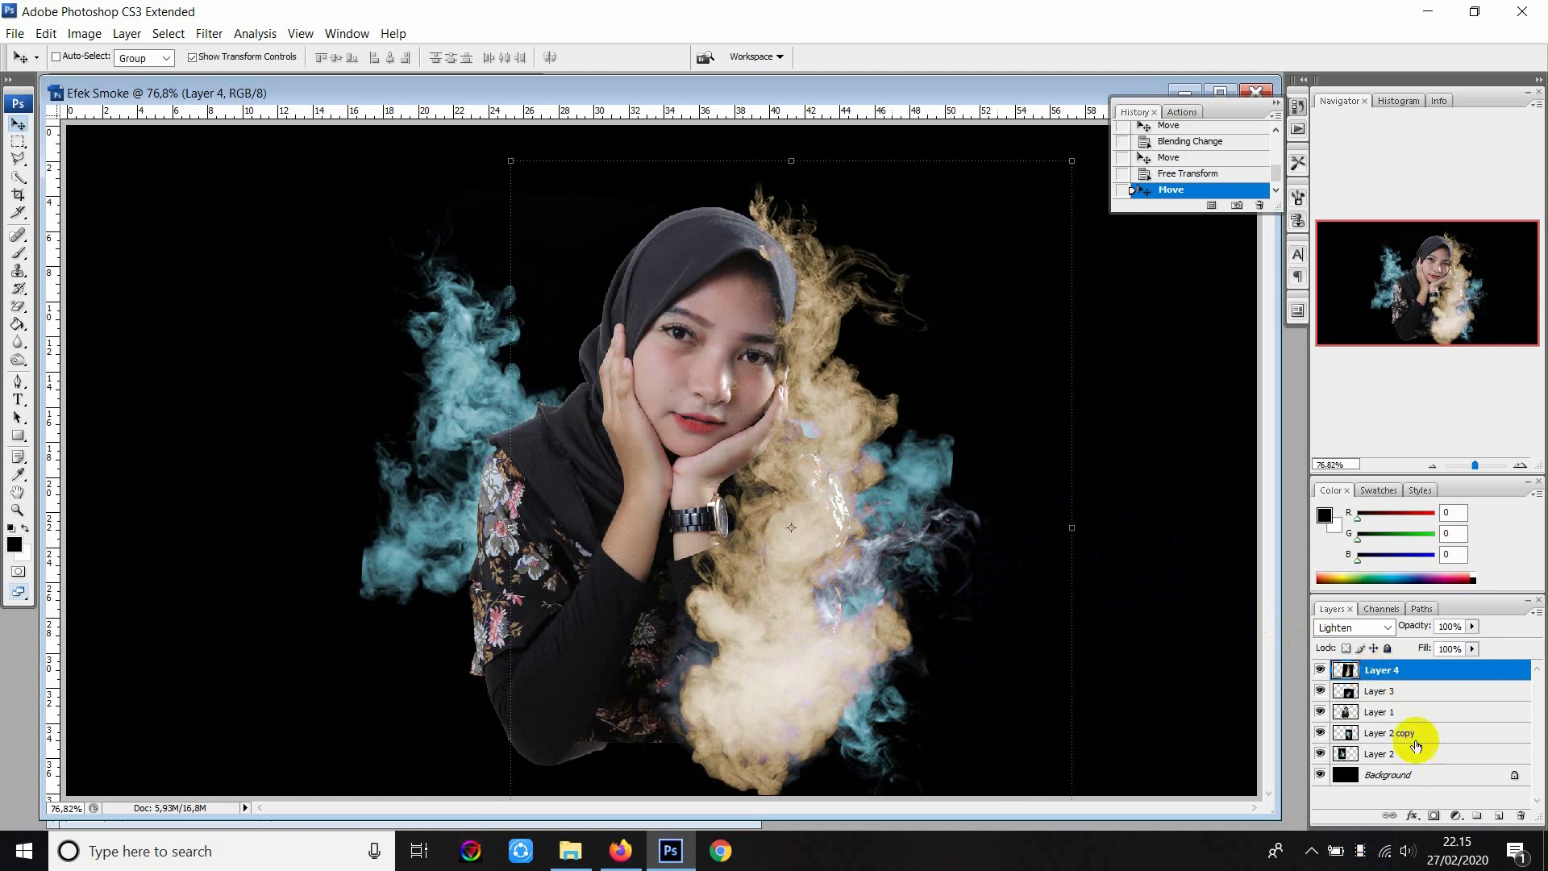
left_click(1434, 815)
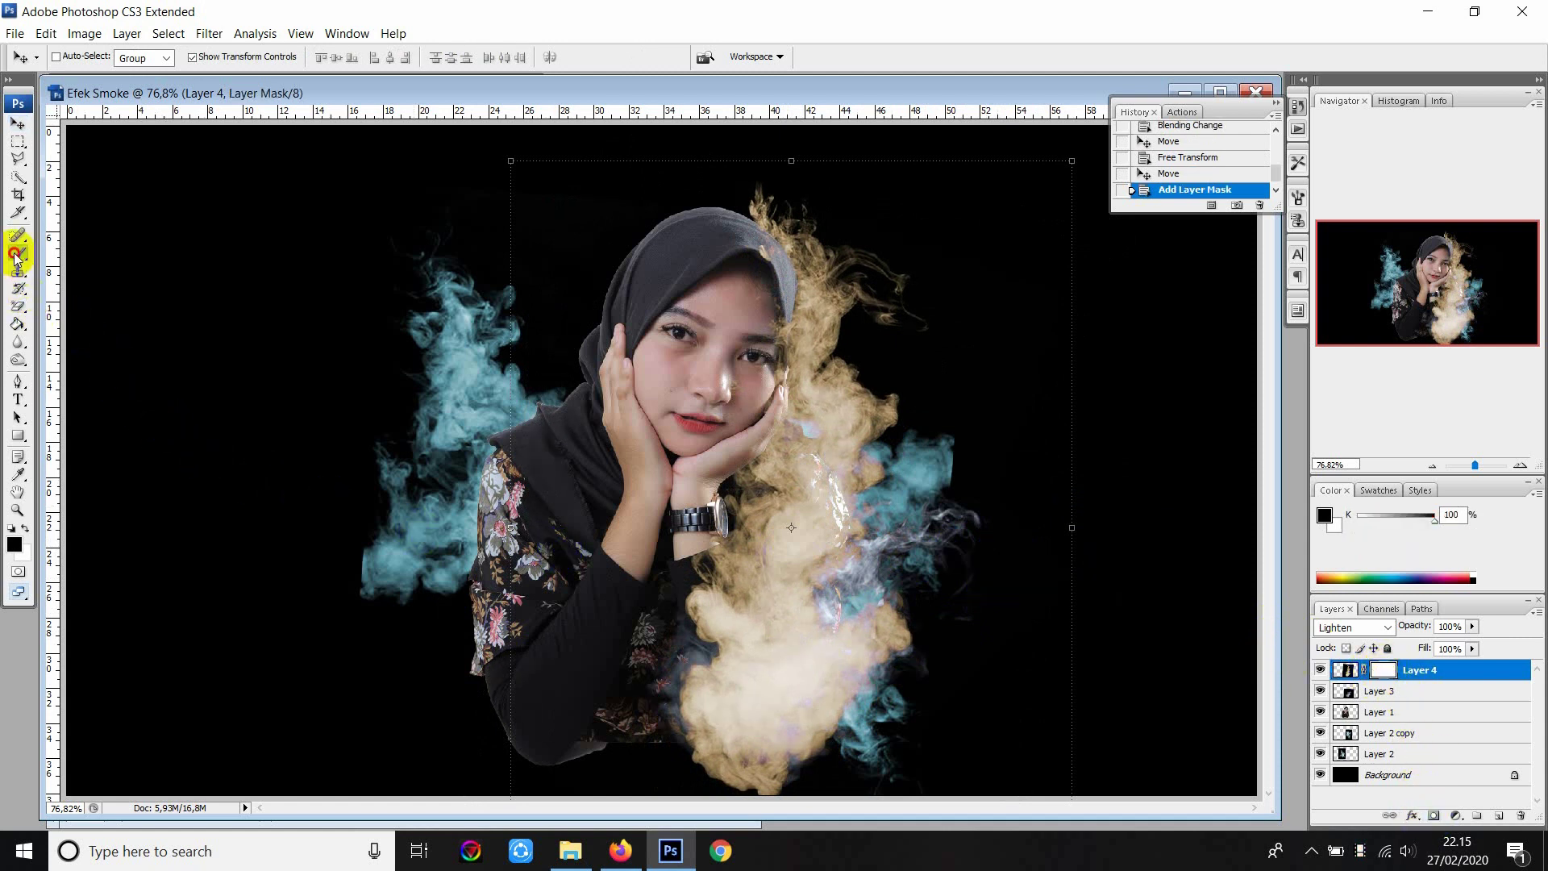
Paint black with a soft 100 px brush on Layer 4's mask around her arm and lower smoke.
left_click(15, 255)
left_click(107, 57)
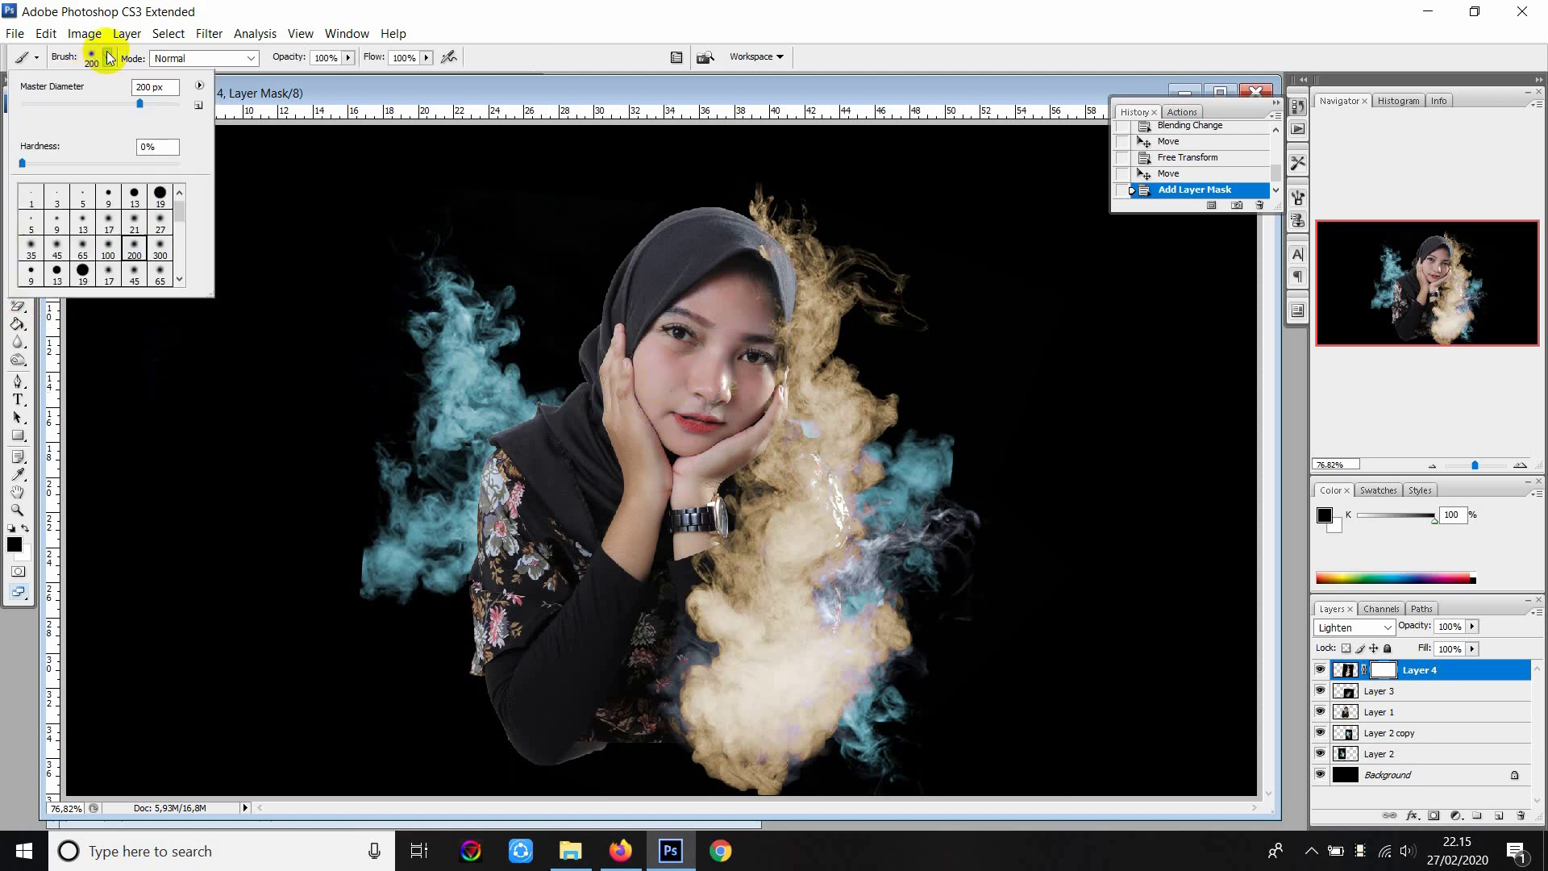
left_click(106, 250)
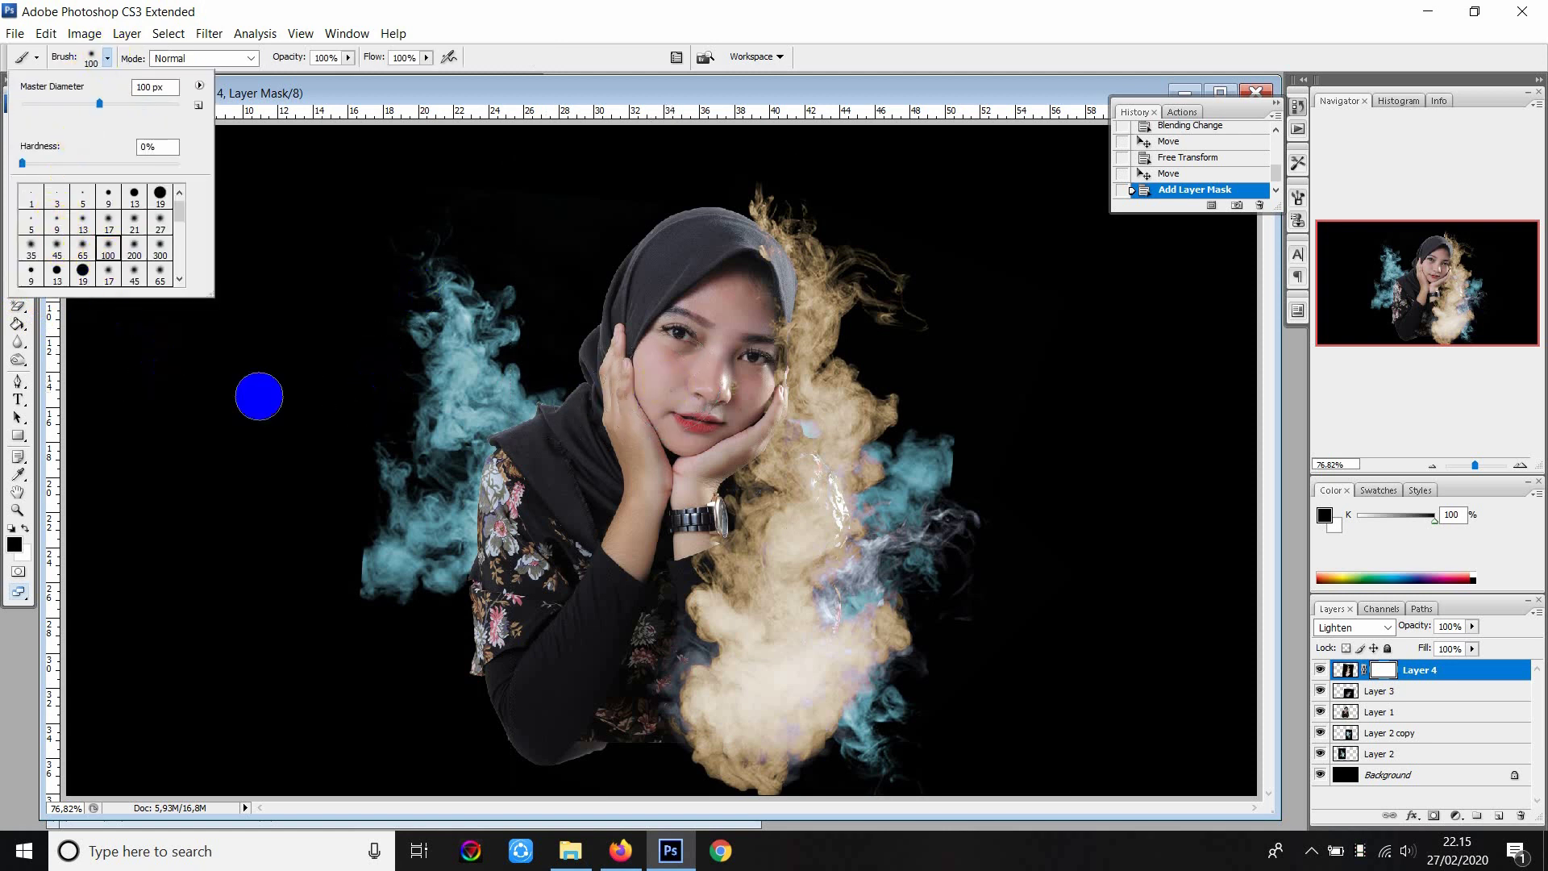
left_click(709, 388)
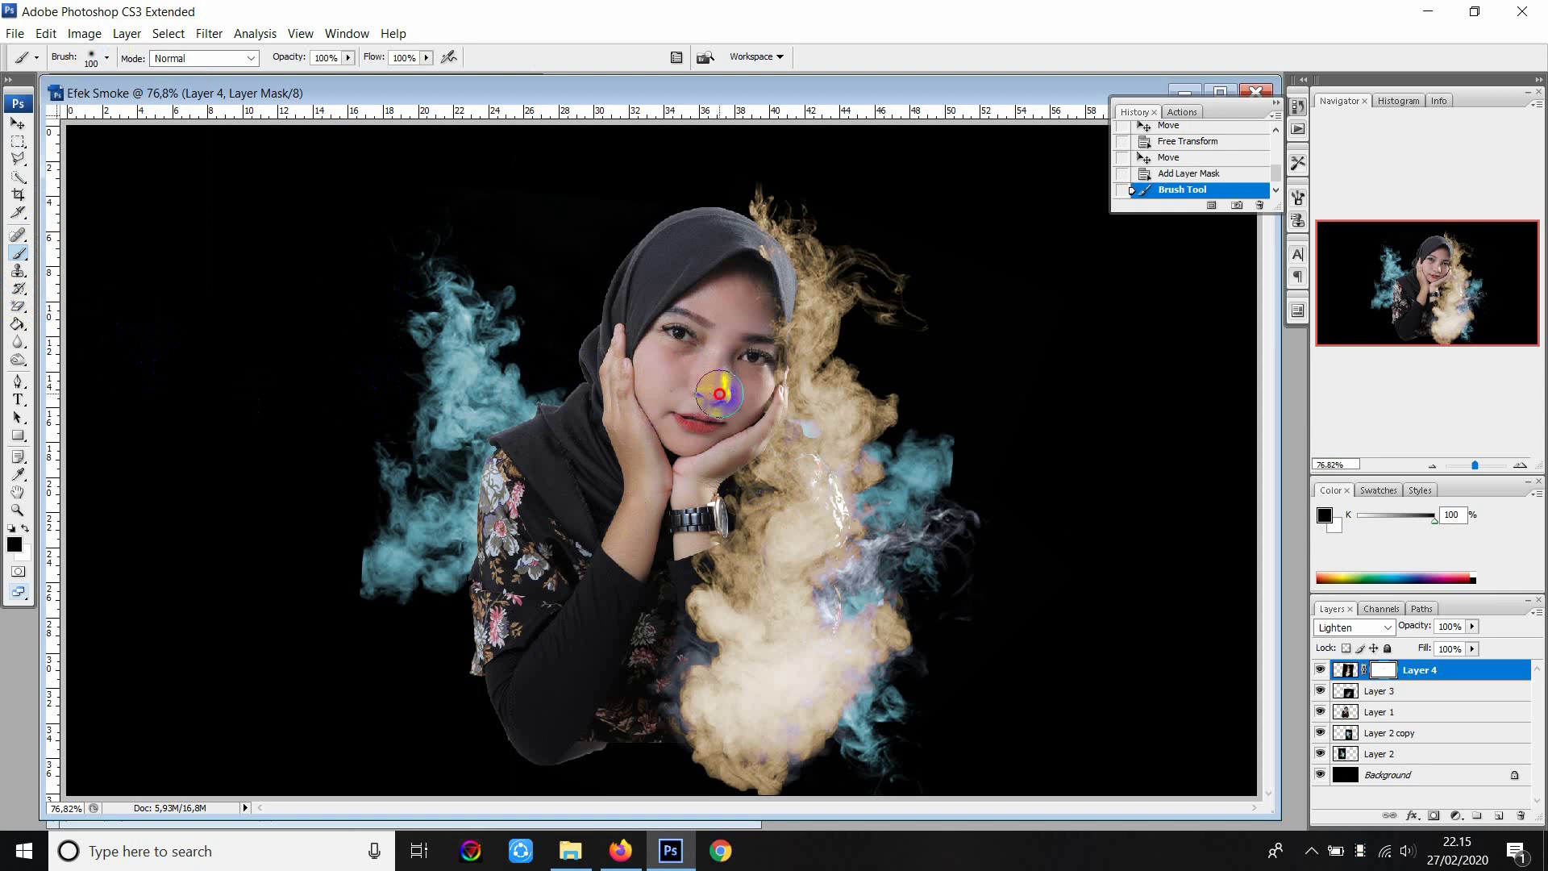
left_click(711, 729)
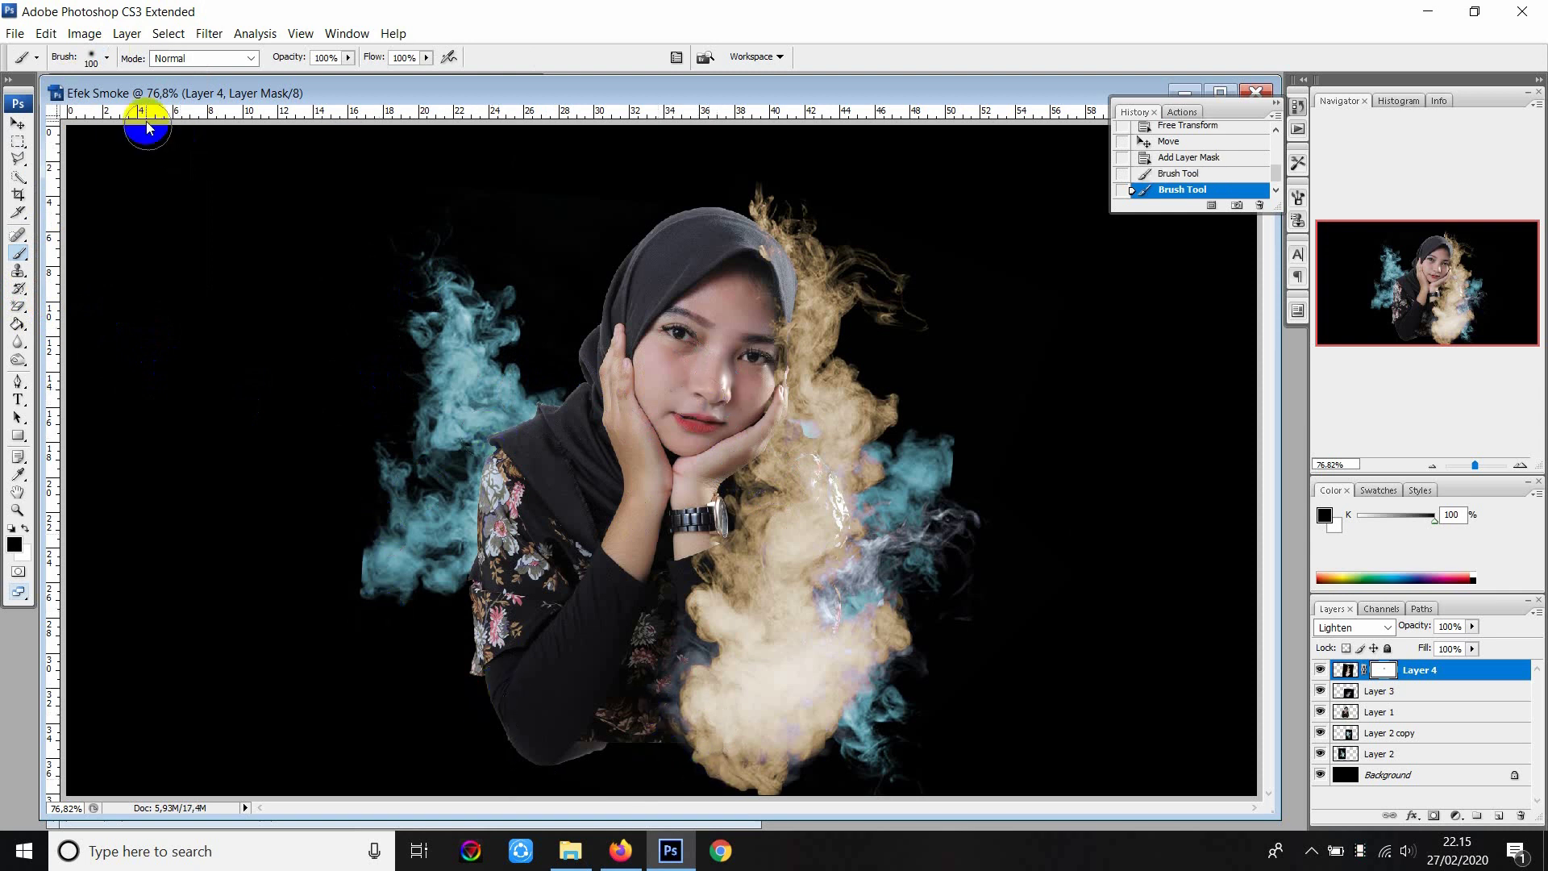
left_click(107, 58)
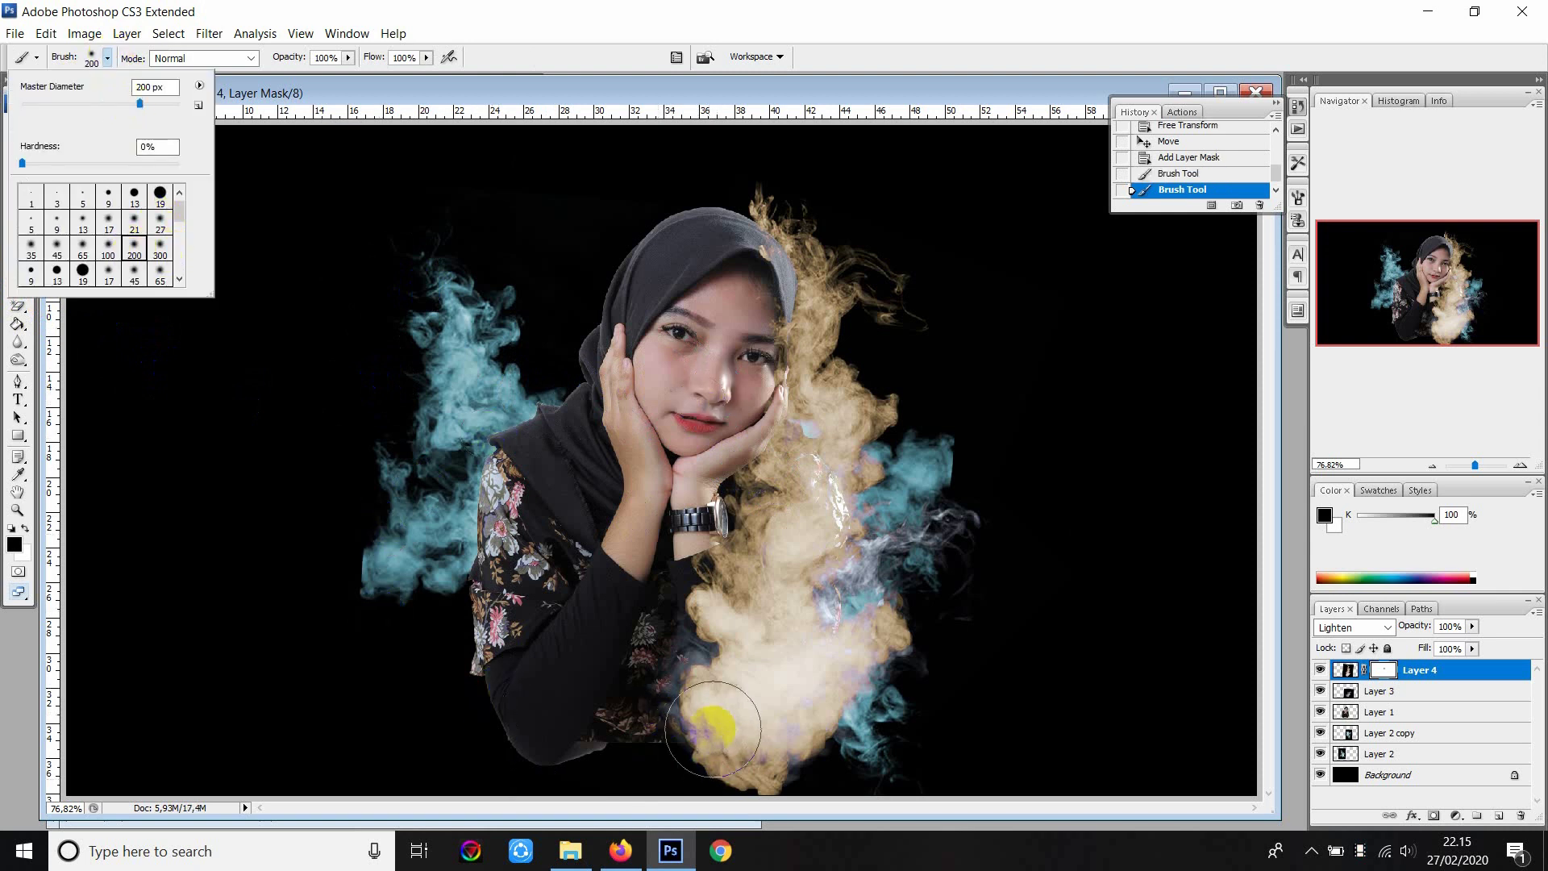
mouse_move(639, 709)
left_mouse_down()
mouse_move(632, 725)
mouse_move(627, 662)
left_mouse_up()
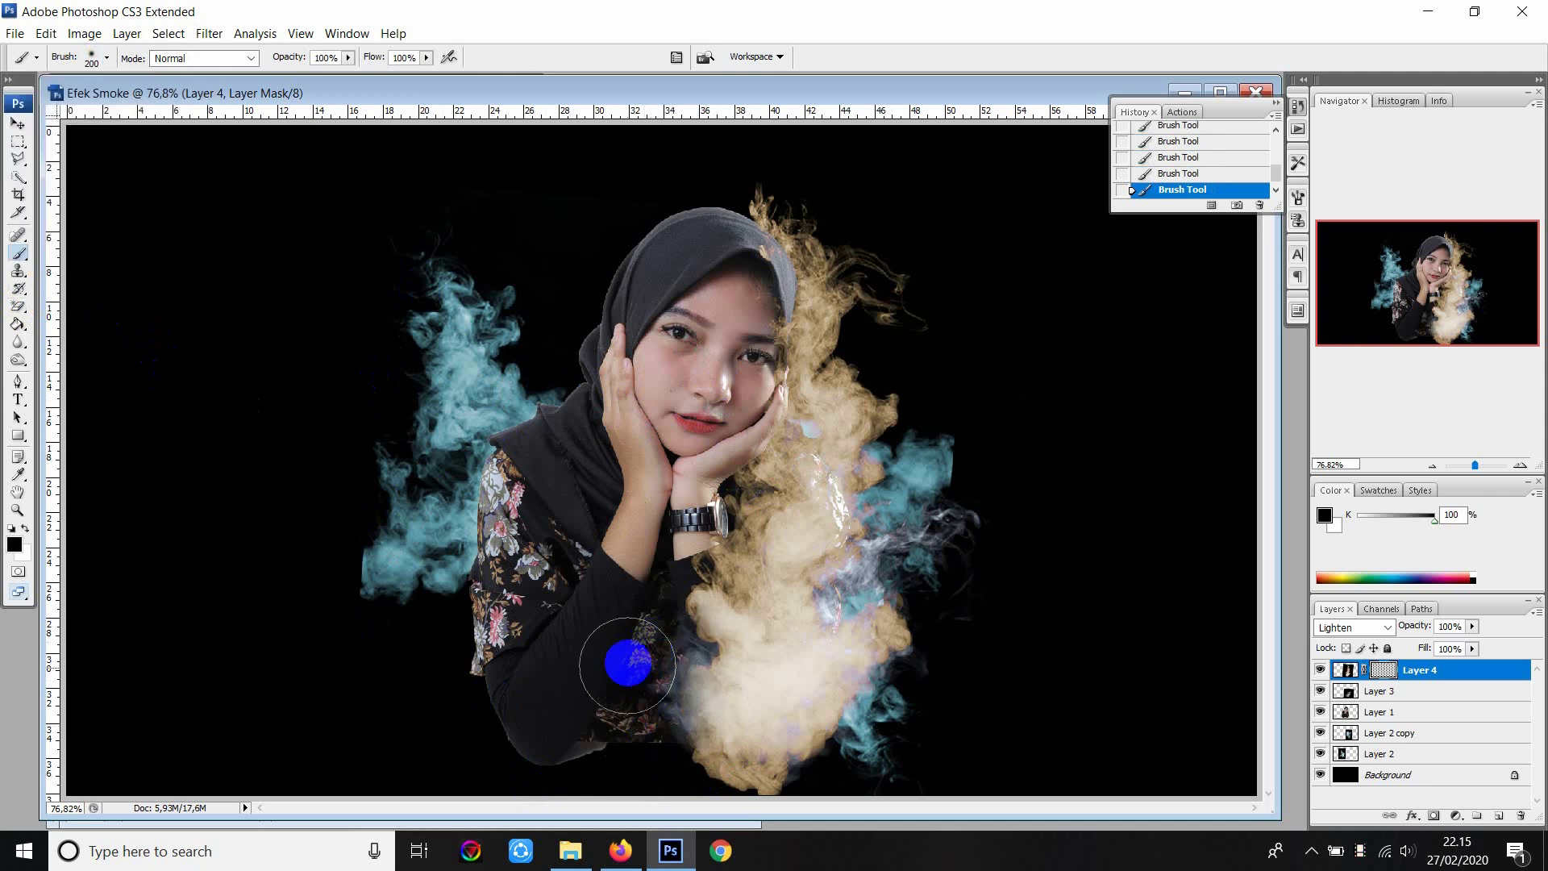
left_click(915, 554)
left_click_drag(914, 554, 949, 489)
left_click_drag(551, 620, 614, 540)
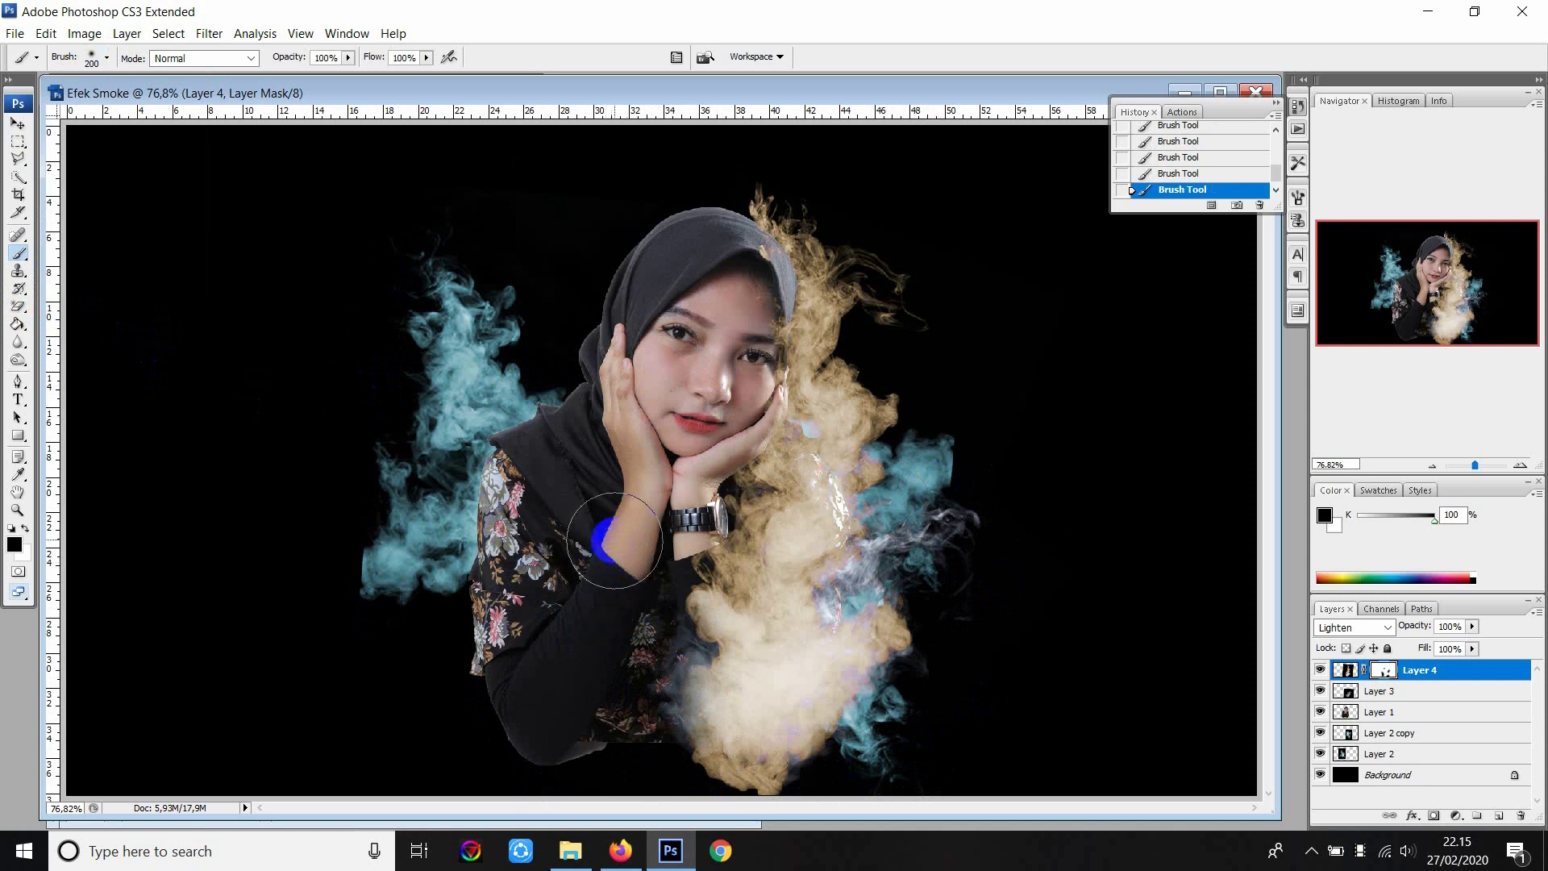
left_click(17, 127)
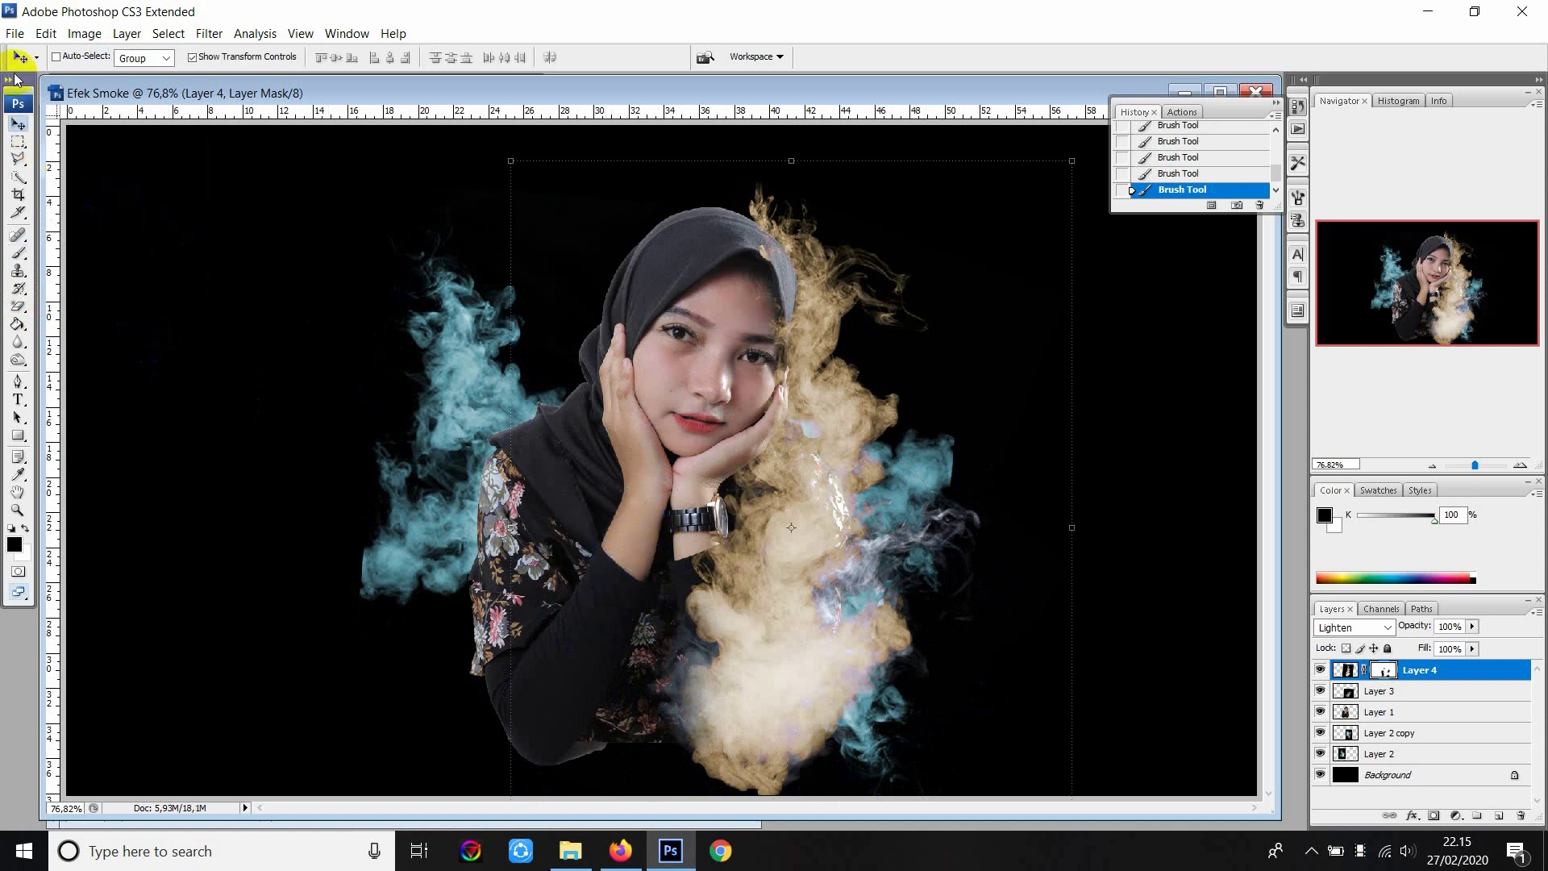
Open 4.png and bring its white smoke into Efek Smoke as a Lighten layer.
left_click(15, 33)
left_click(48, 68)
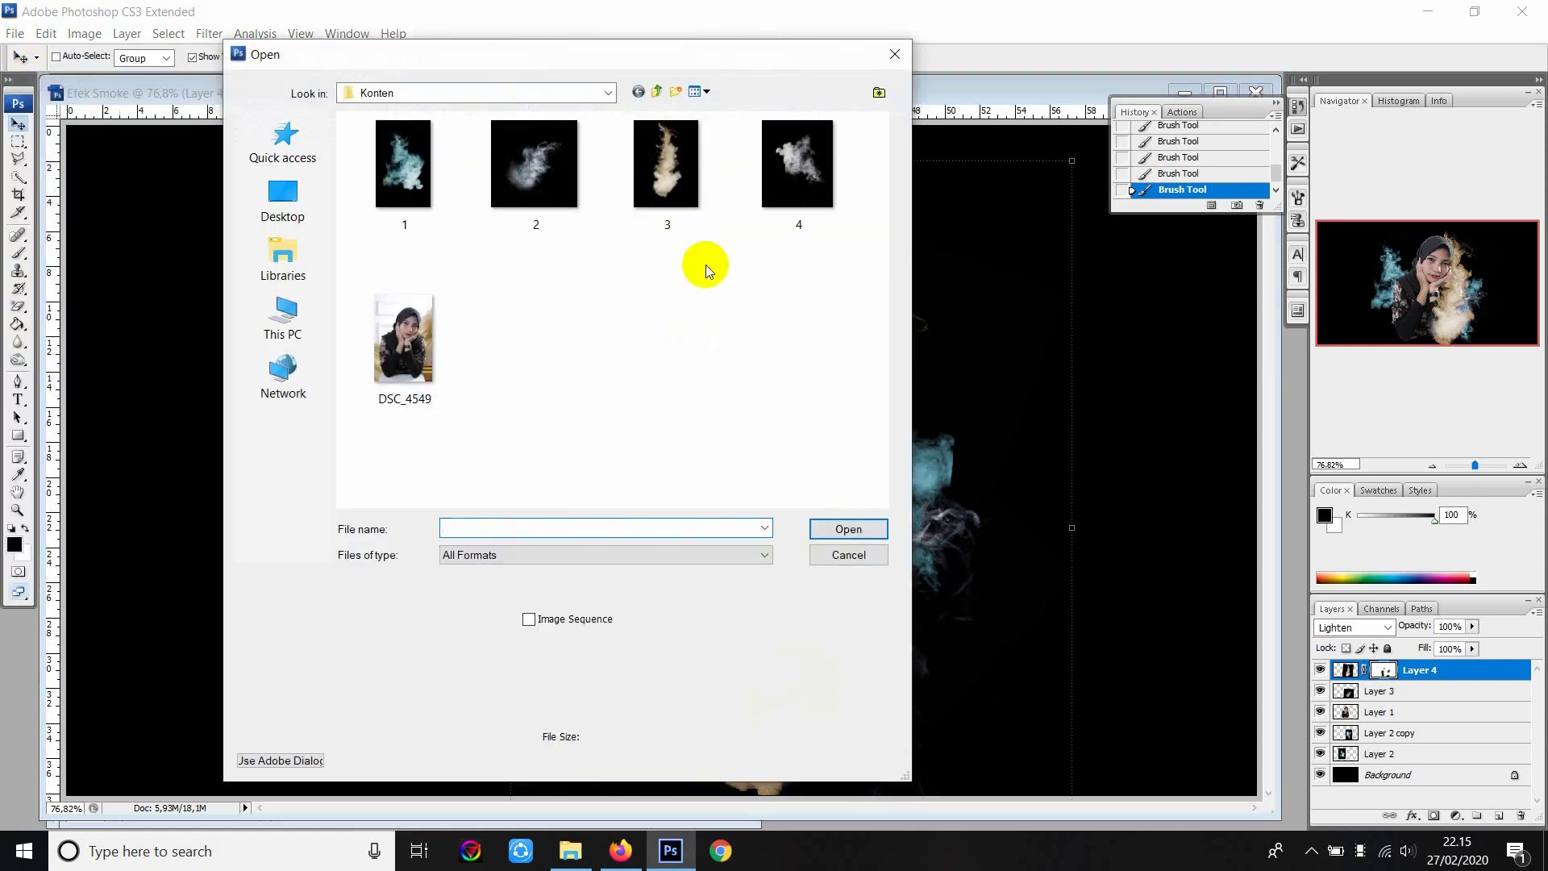
double_click(808, 202)
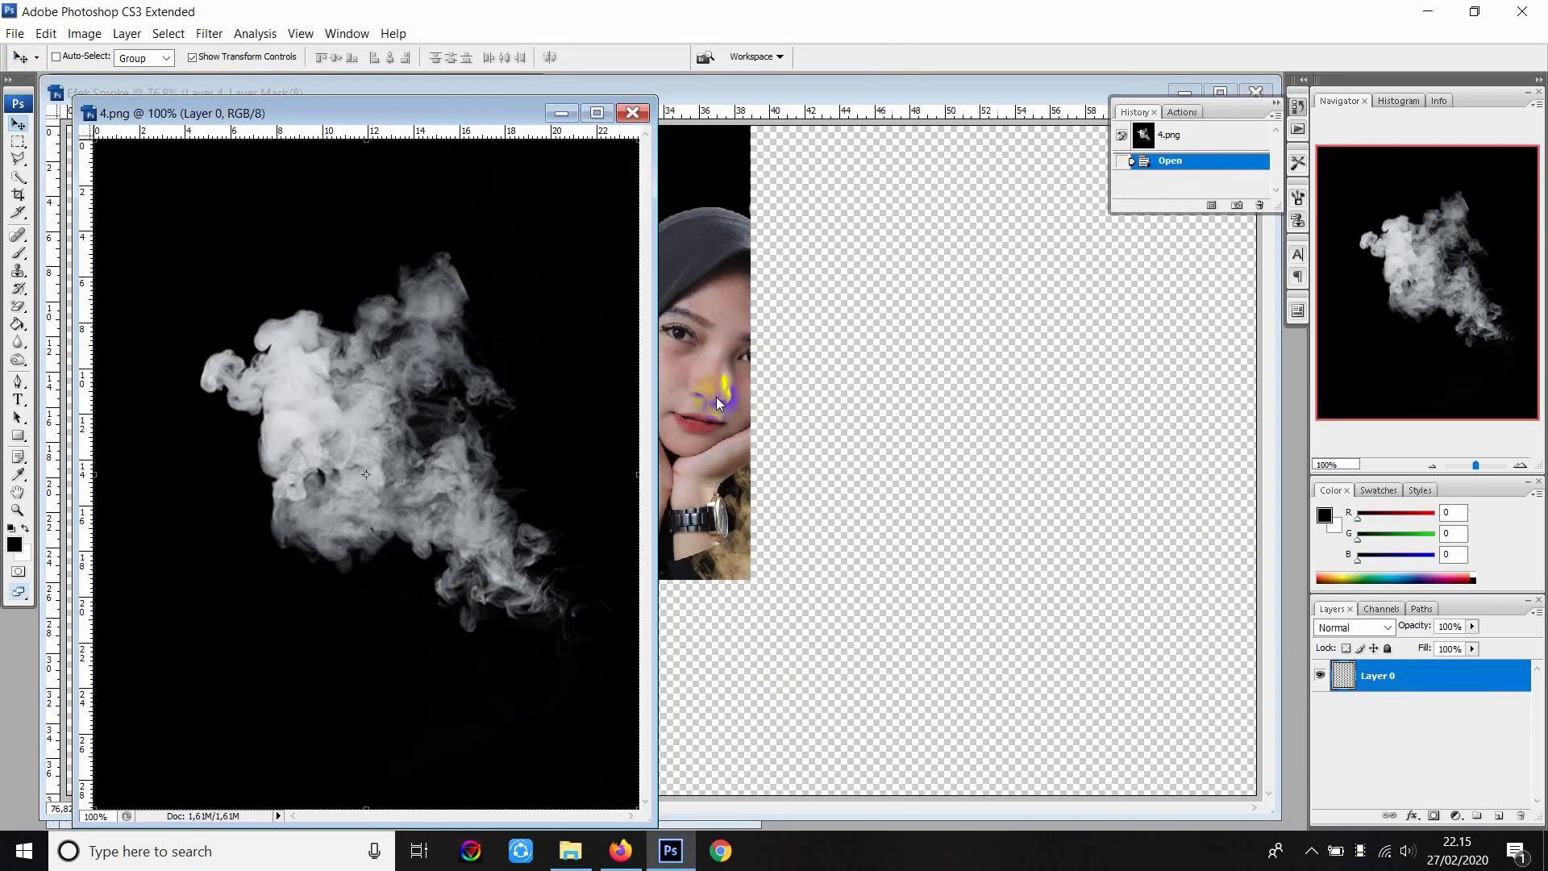
left_click_drag(415, 468, 728, 465)
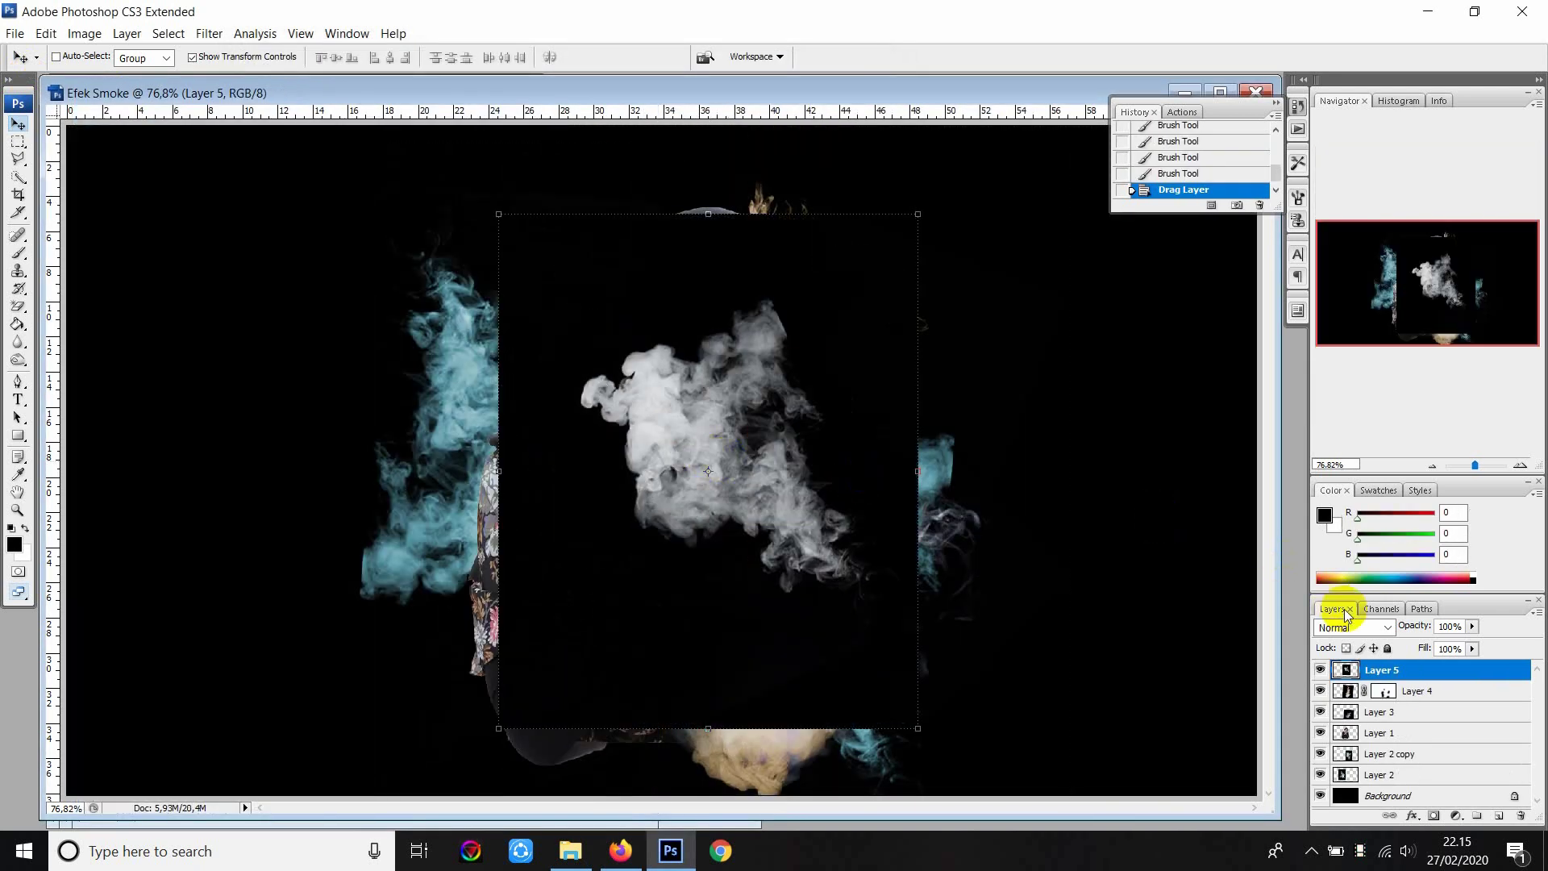
left_click(1386, 633)
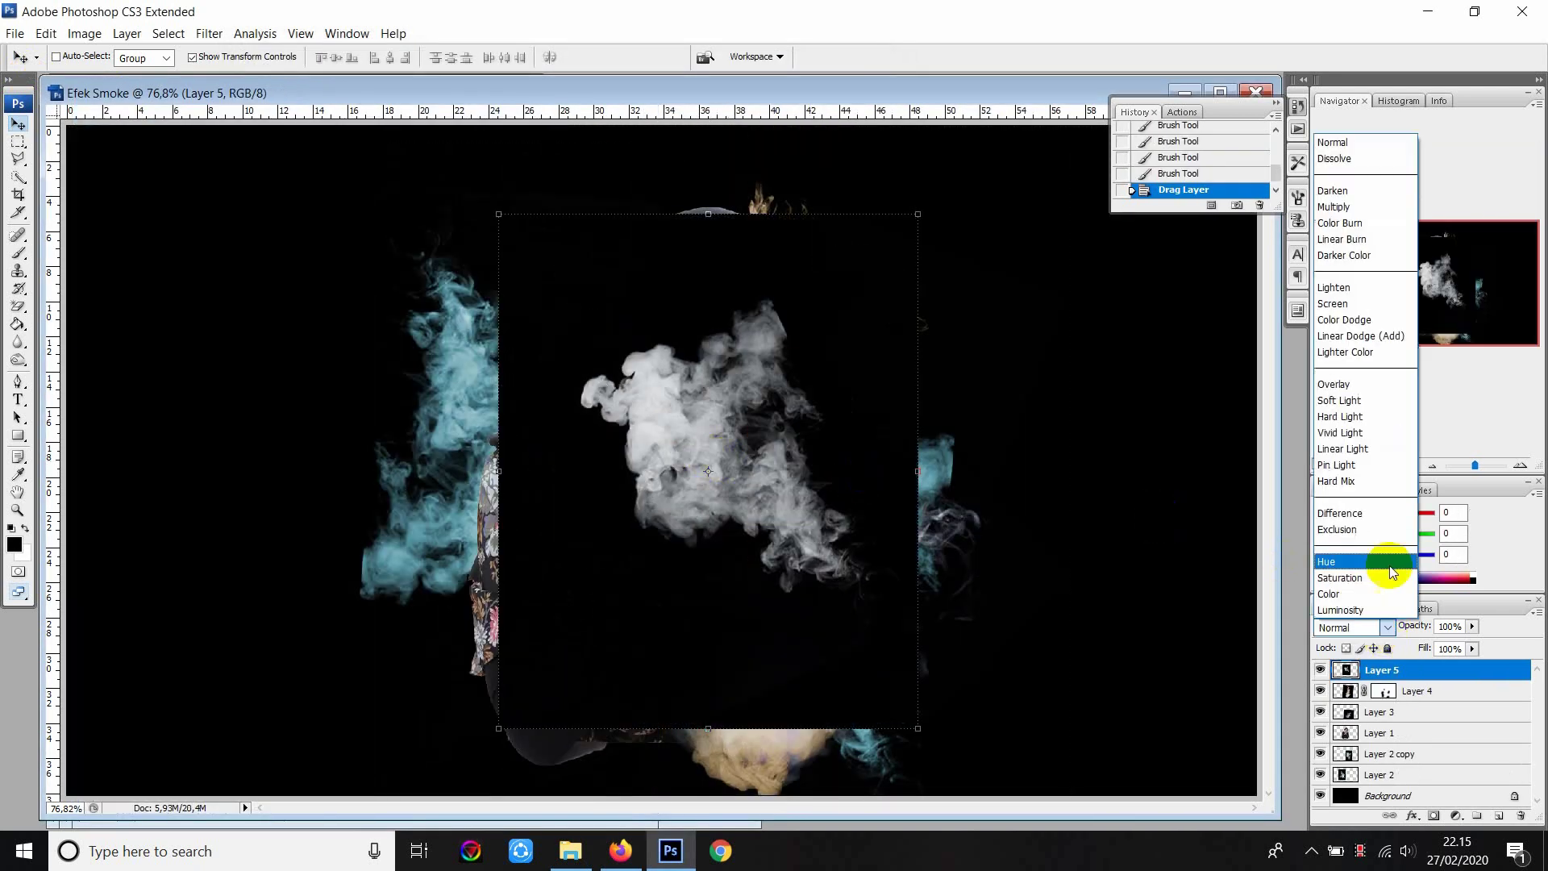
left_click(1359, 288)
Rotate the white smoke and place it curling around the portrait's lower left.
mouse_move(764, 427)
left_mouse_down()
mouse_move(498, 606)
mouse_move(555, 597)
left_mouse_up()
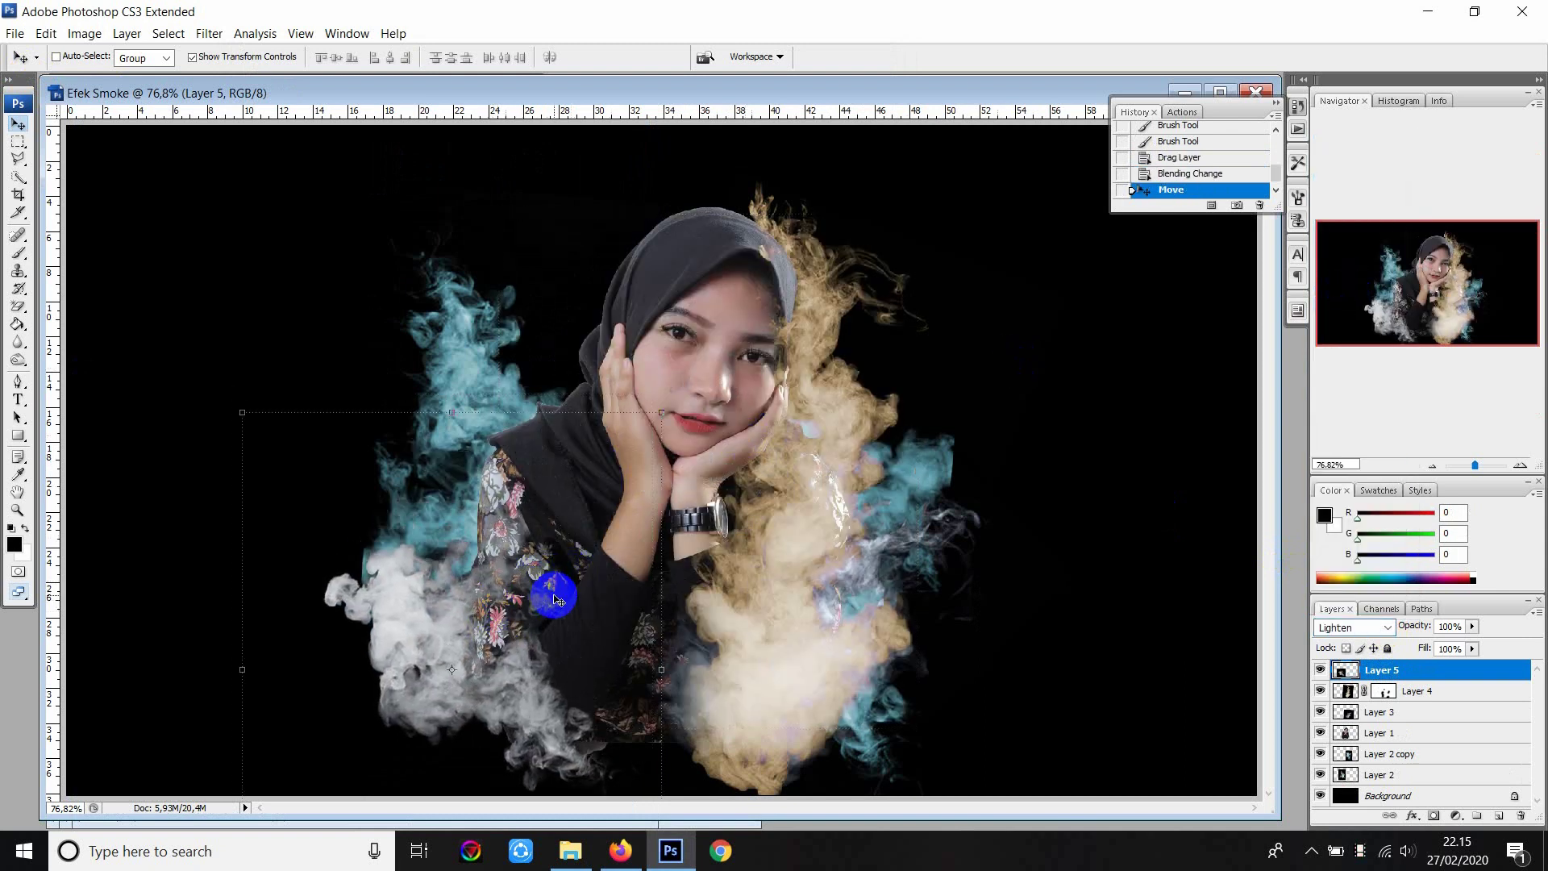
mouse_move(675, 521)
left_mouse_down()
mouse_move(513, 605)
mouse_move(525, 629)
left_mouse_up()
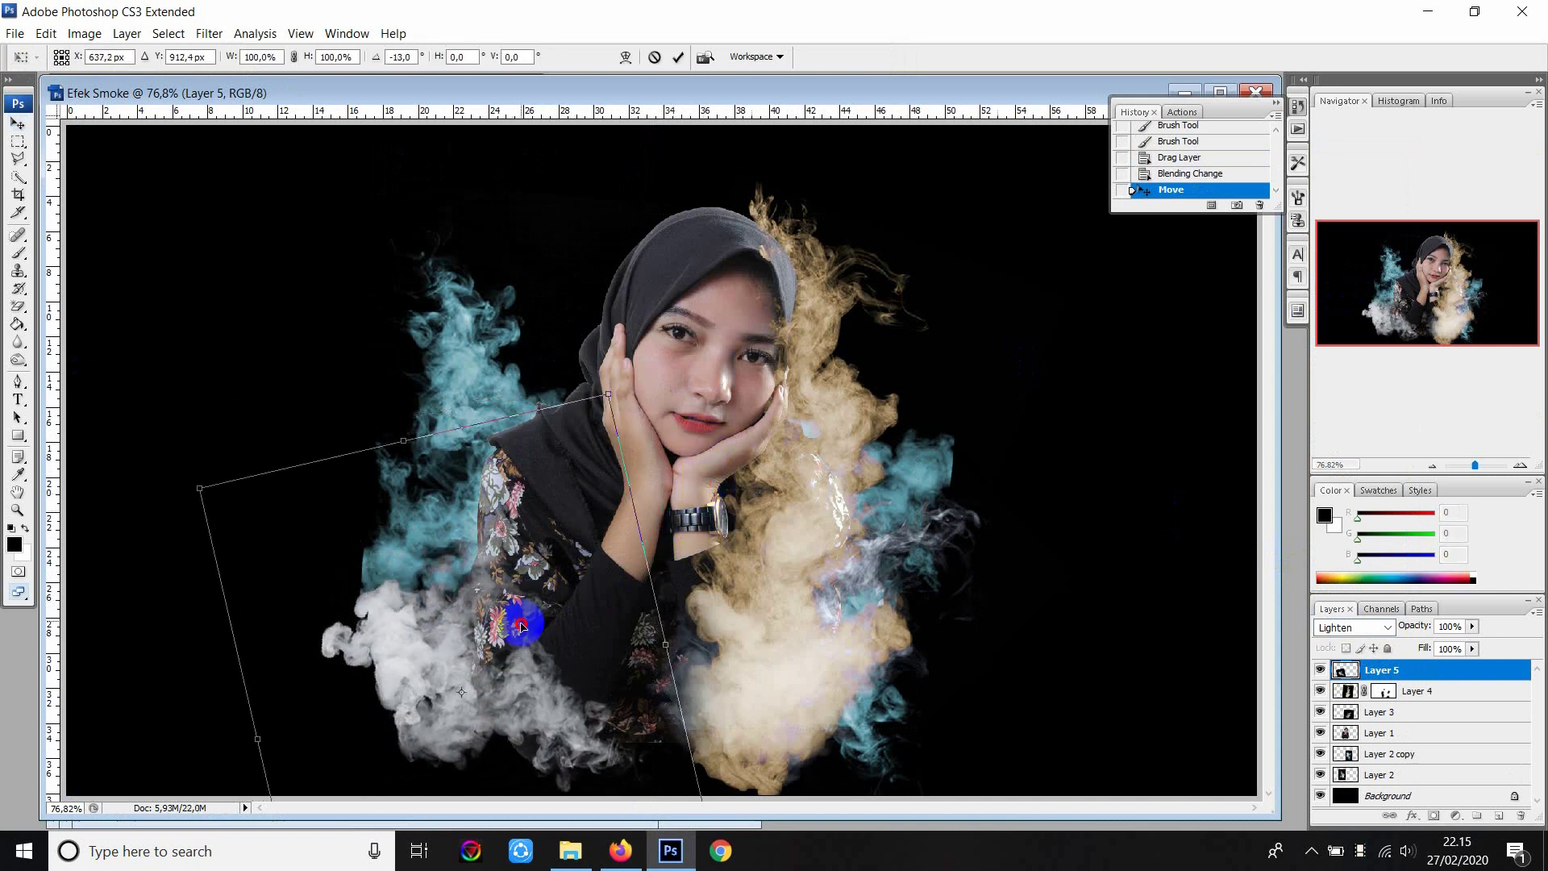
left_click_drag(753, 629, 768, 557)
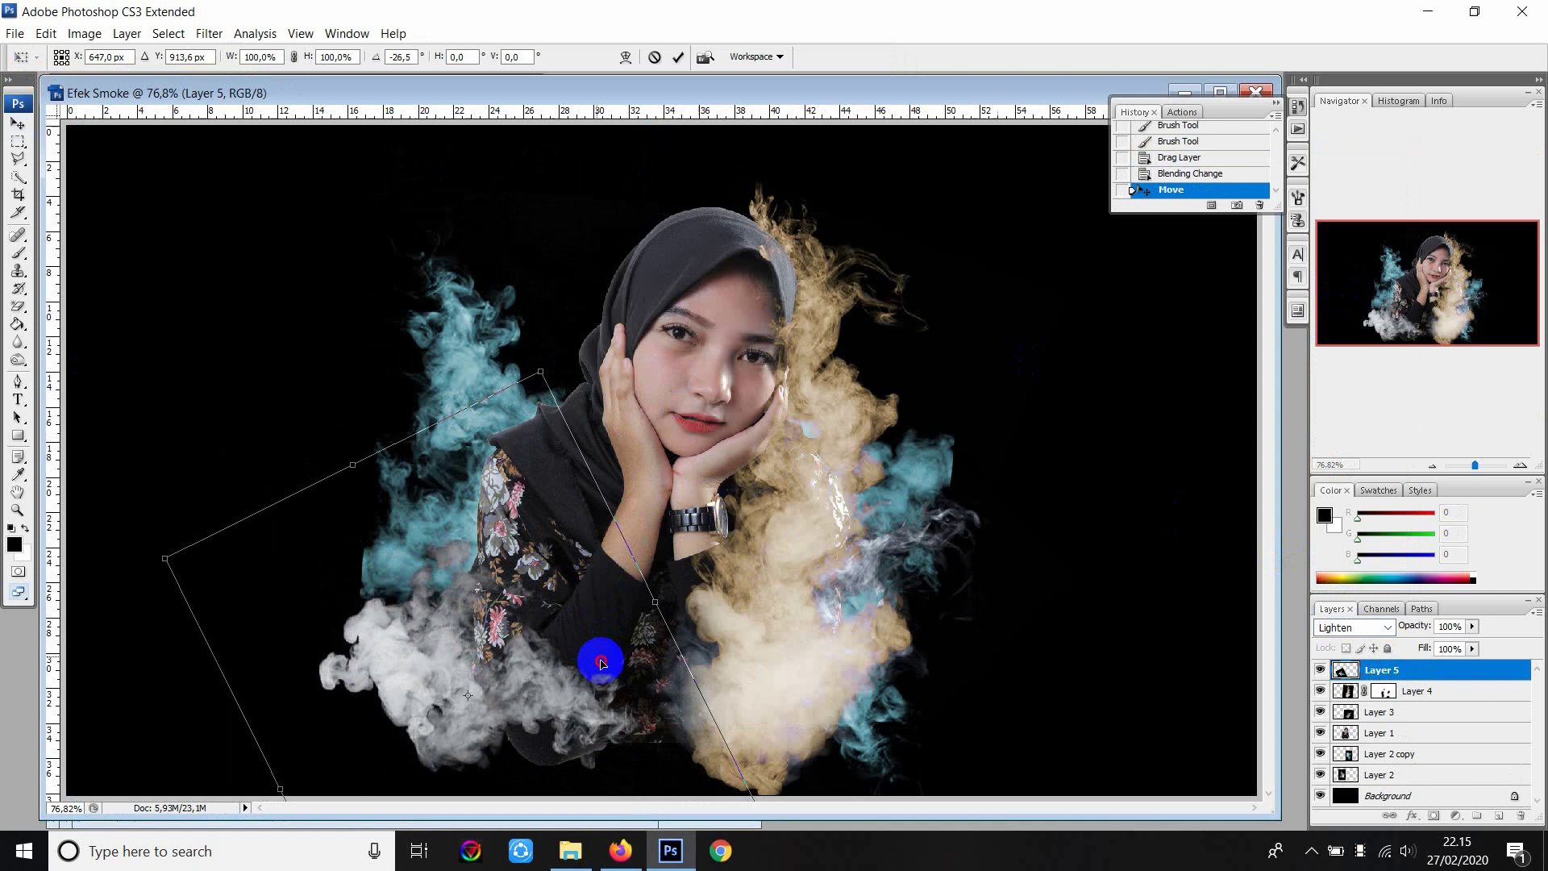
left_click_drag(598, 657, 626, 663)
left_click_drag(770, 577, 760, 718)
left_click_drag(603, 746, 564, 732)
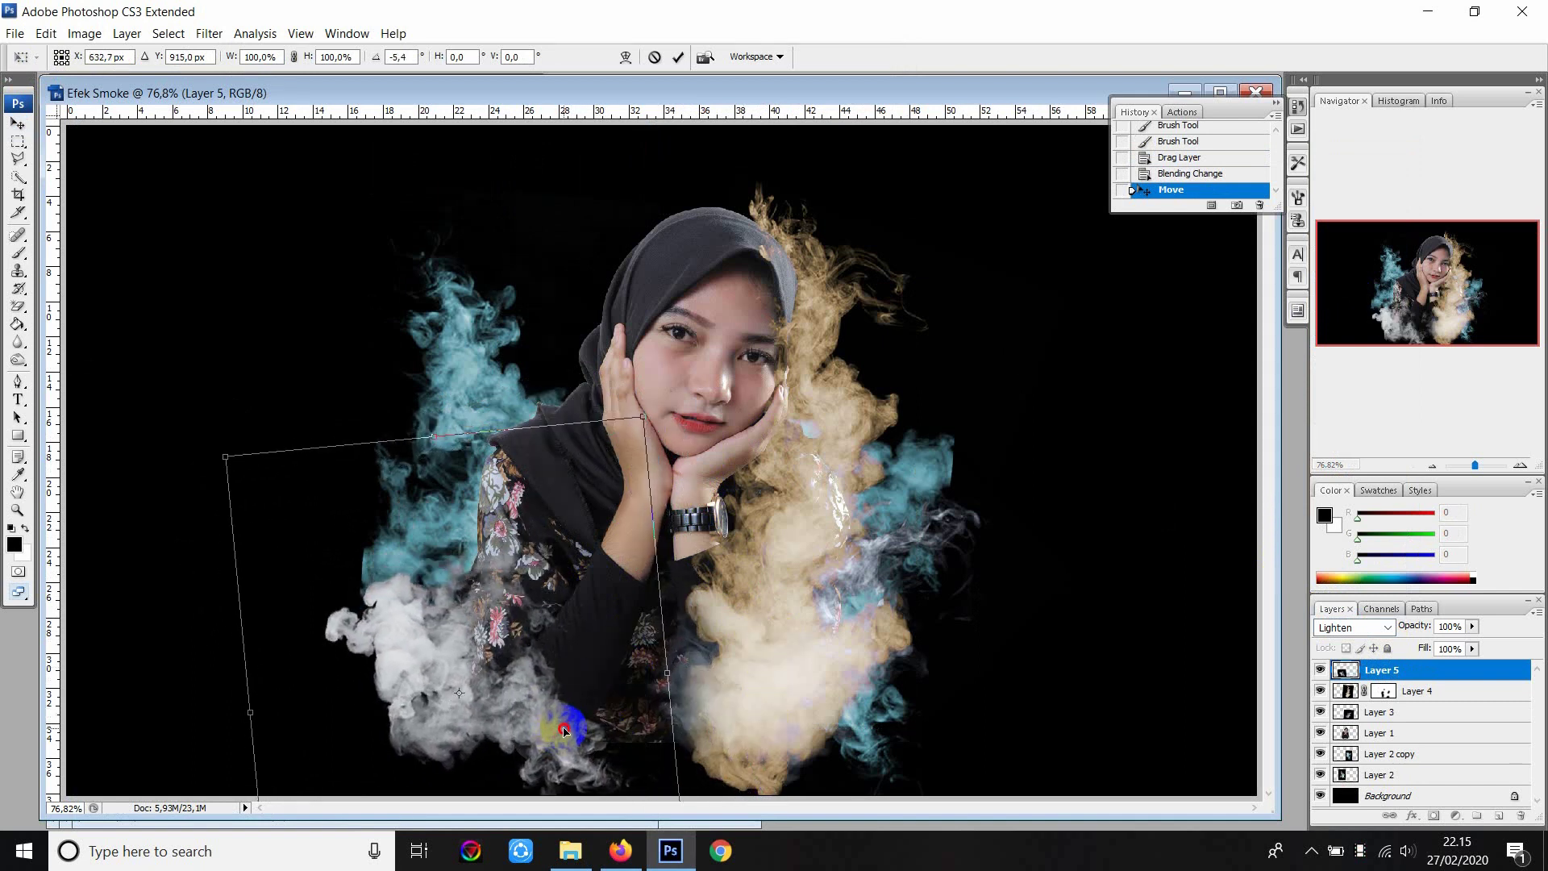
key("Return")
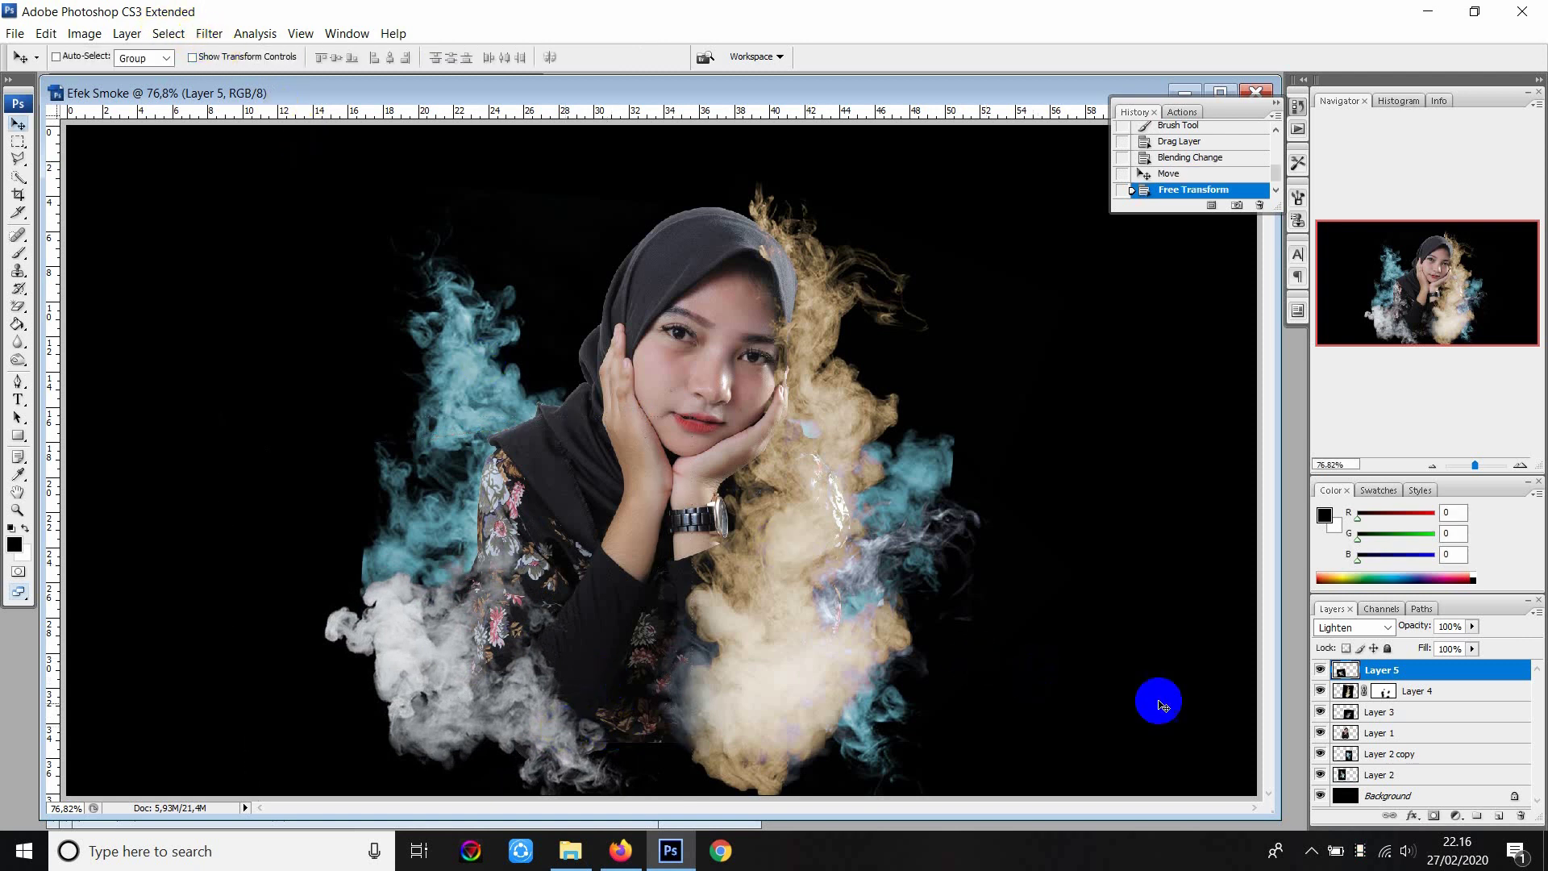
left_click(1428, 698)
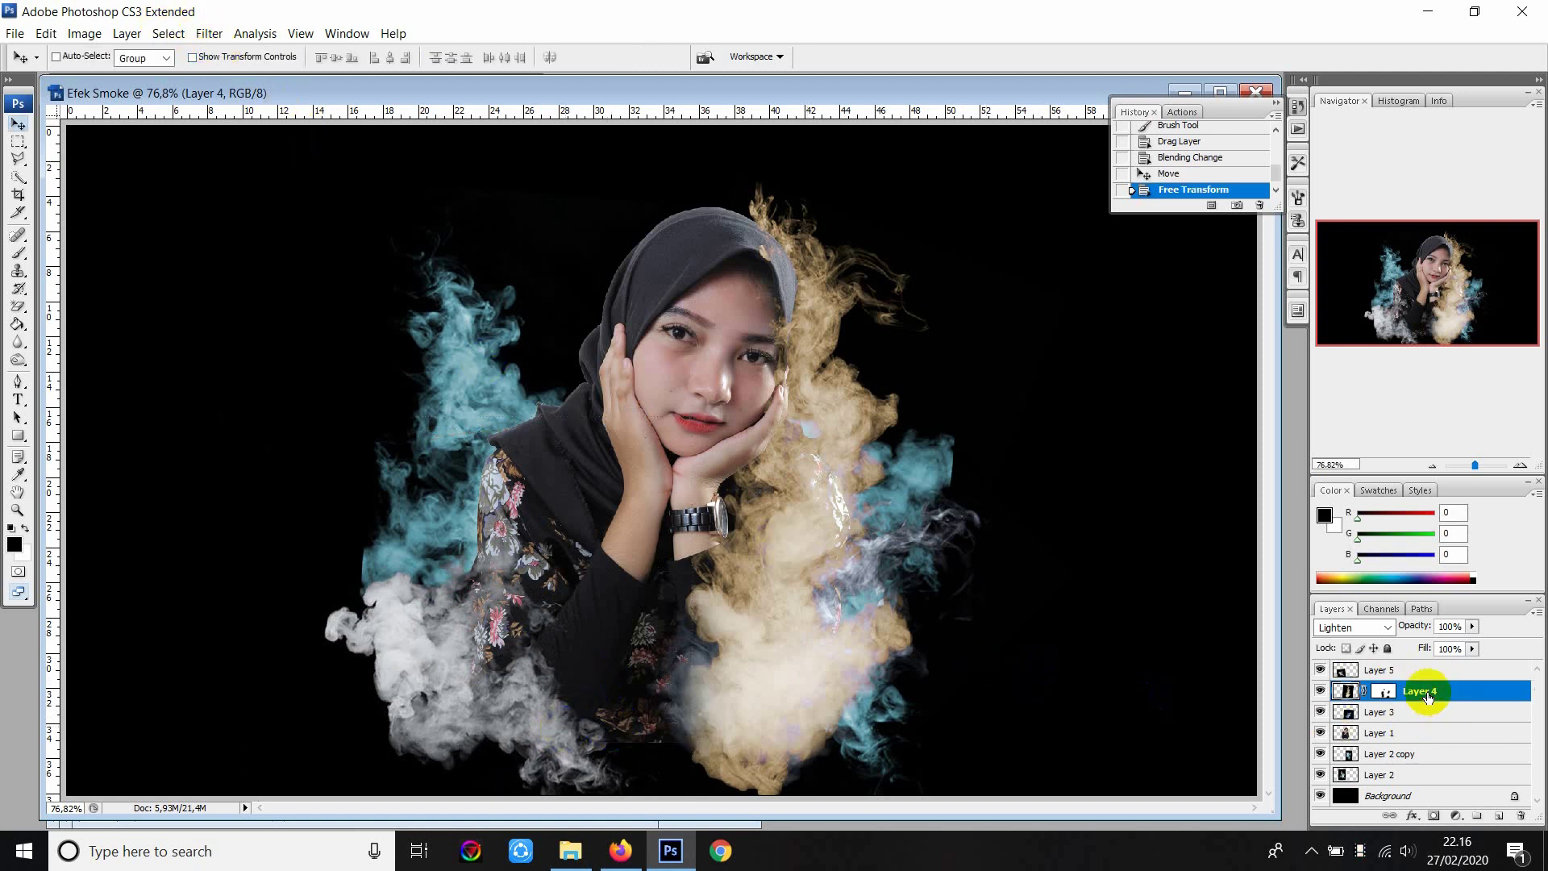
Duplicate the tan smoke, rotate the copy and move it below Layer 1 on the left.
key("ctrl+j")
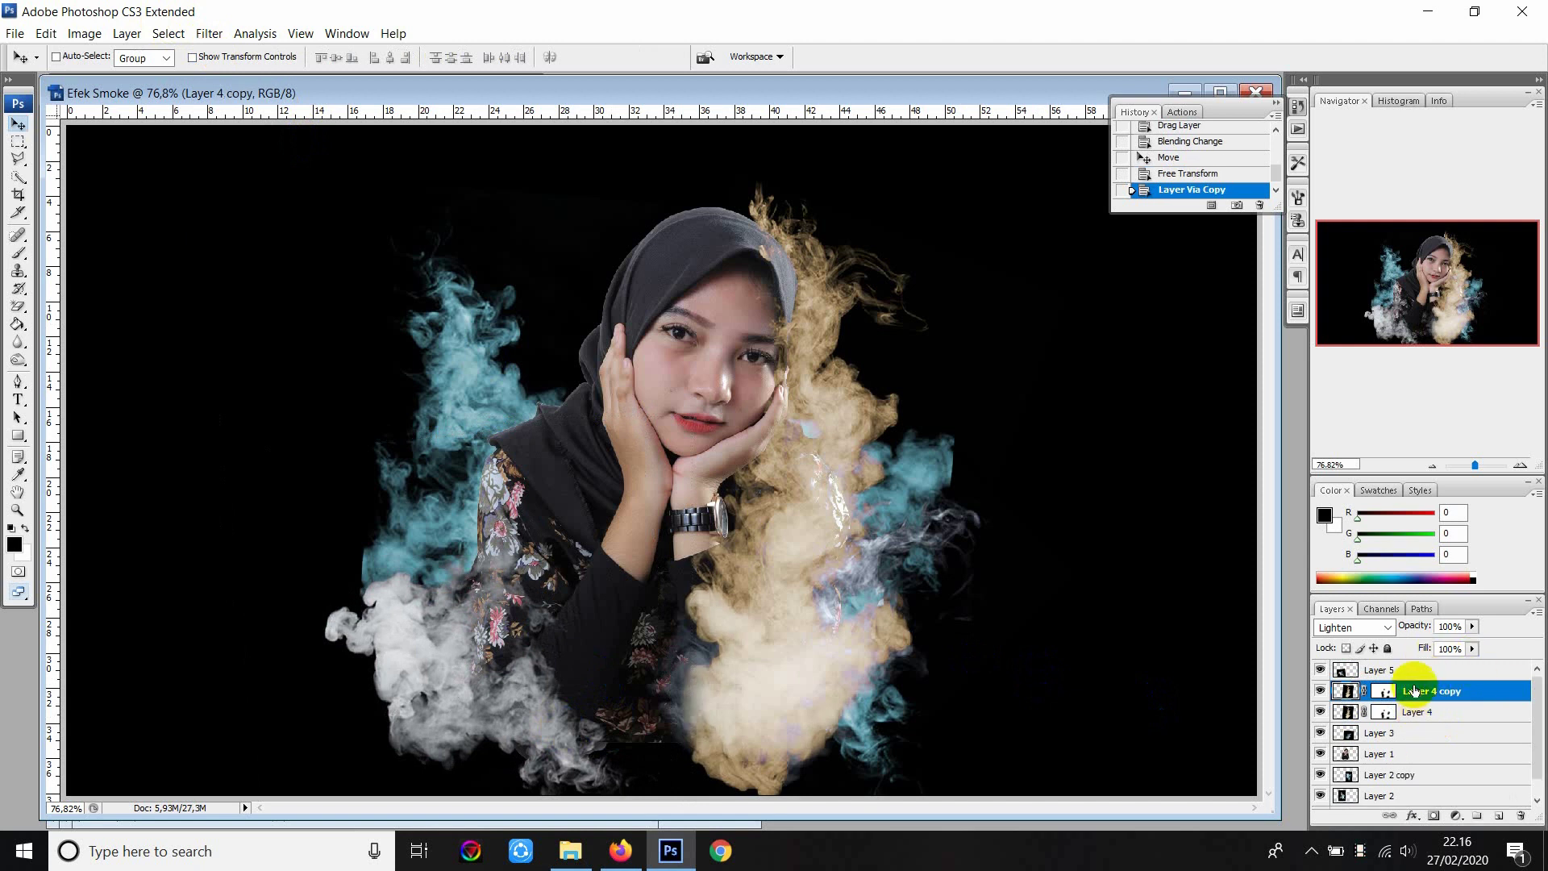
left_click_drag(876, 465, 677, 488)
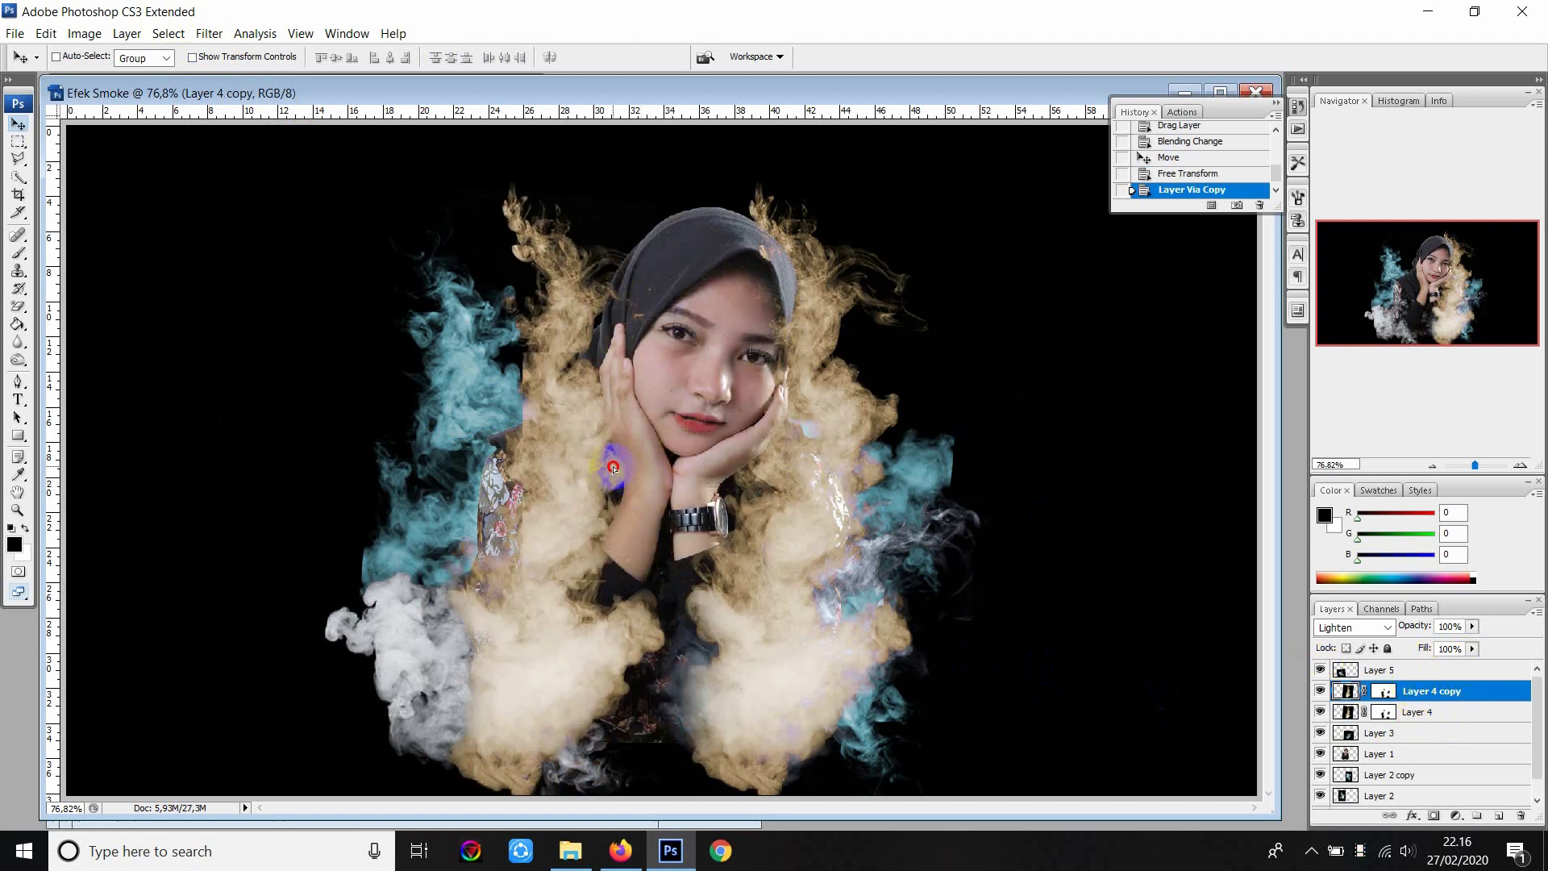
left_click(45, 33)
mouse_move(75, 394)
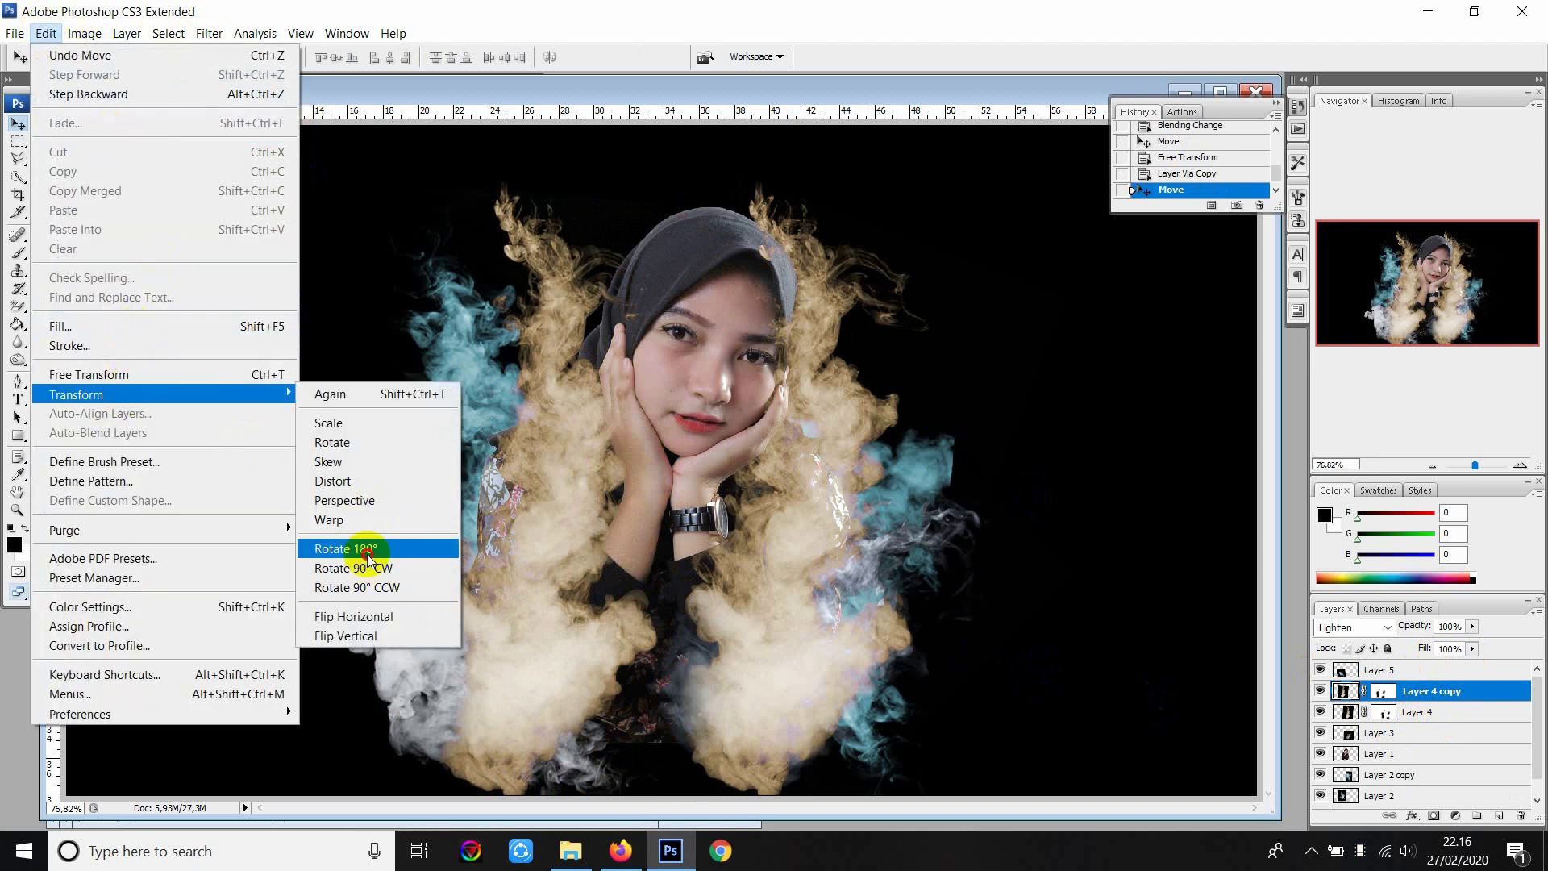
left_click(384, 569)
left_click_drag(563, 475, 573, 481)
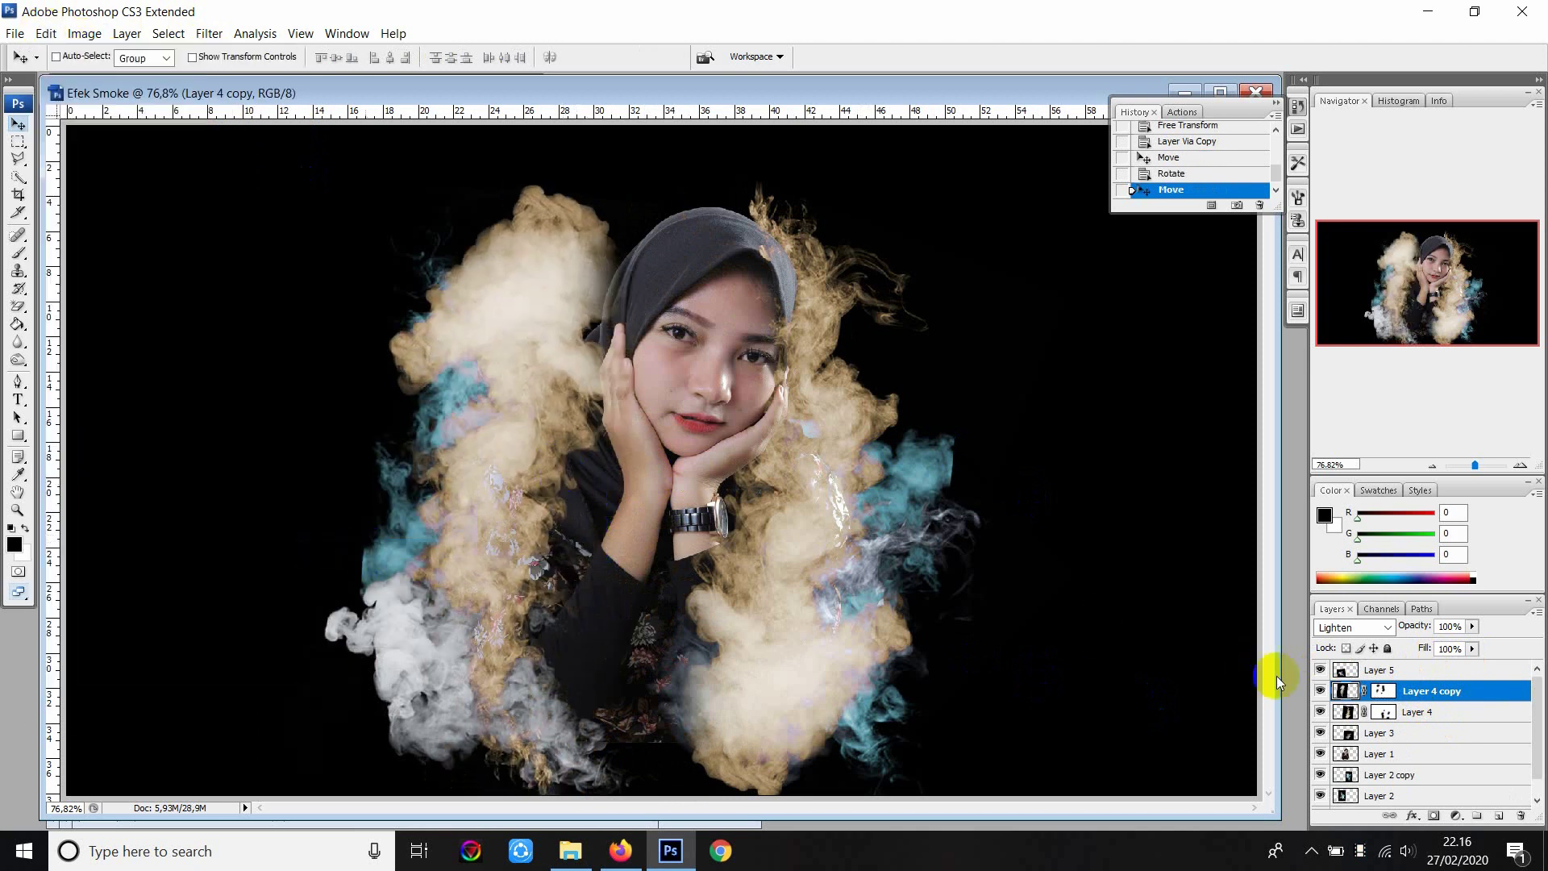
left_click_drag(1441, 692, 1393, 764)
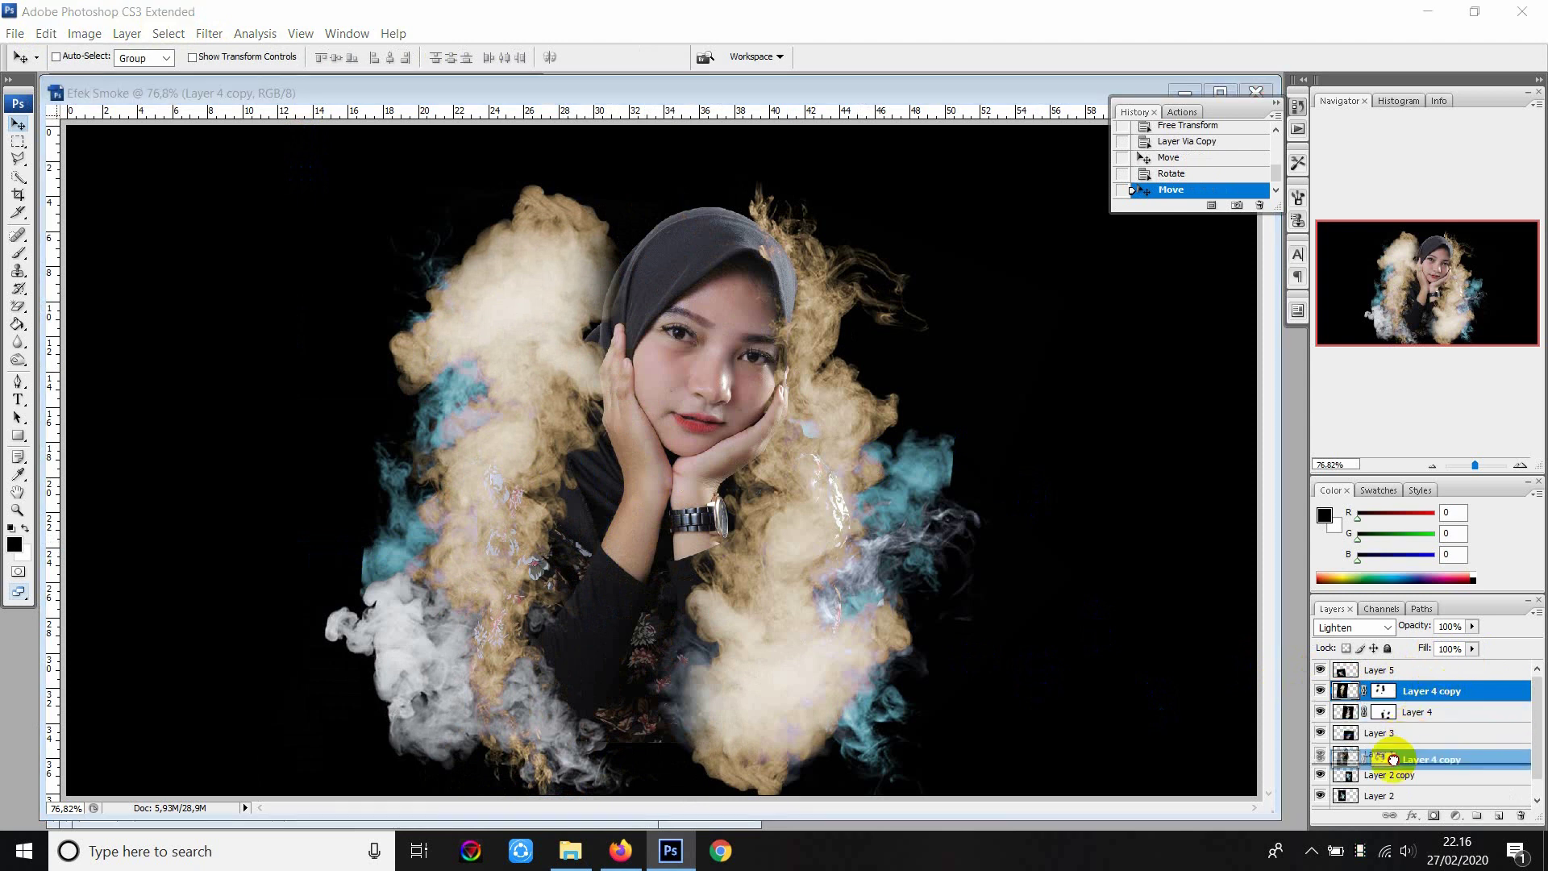
left_click_drag(631, 499, 620, 484)
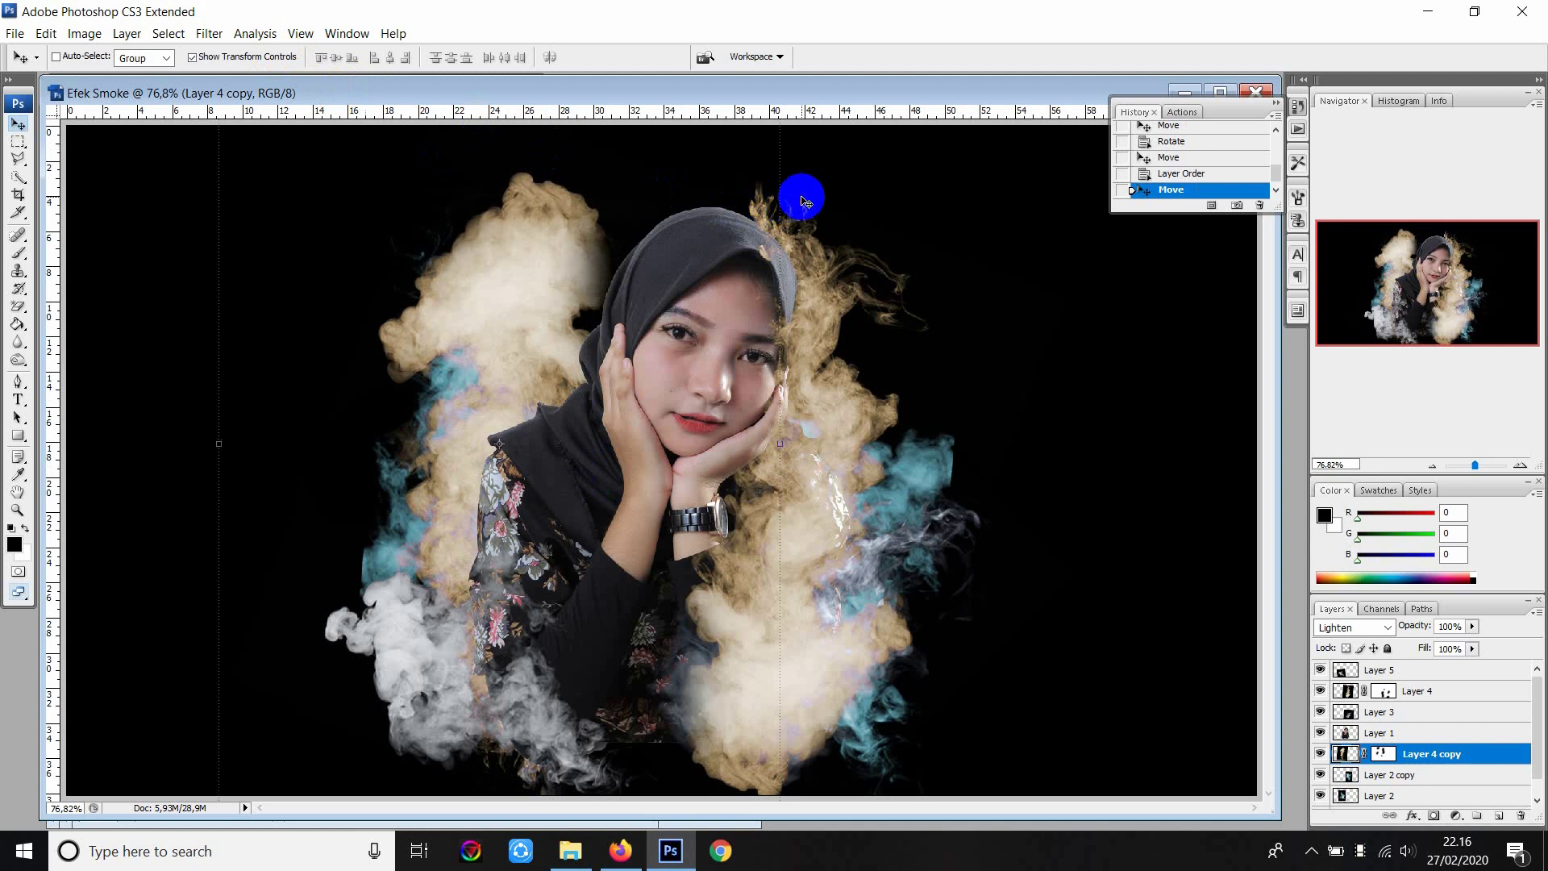
Tilt the copied tan smoke to about 50 degrees and settle it behind the portrait.
key("ctrl+t")
left_click_drag(846, 270, 887, 420)
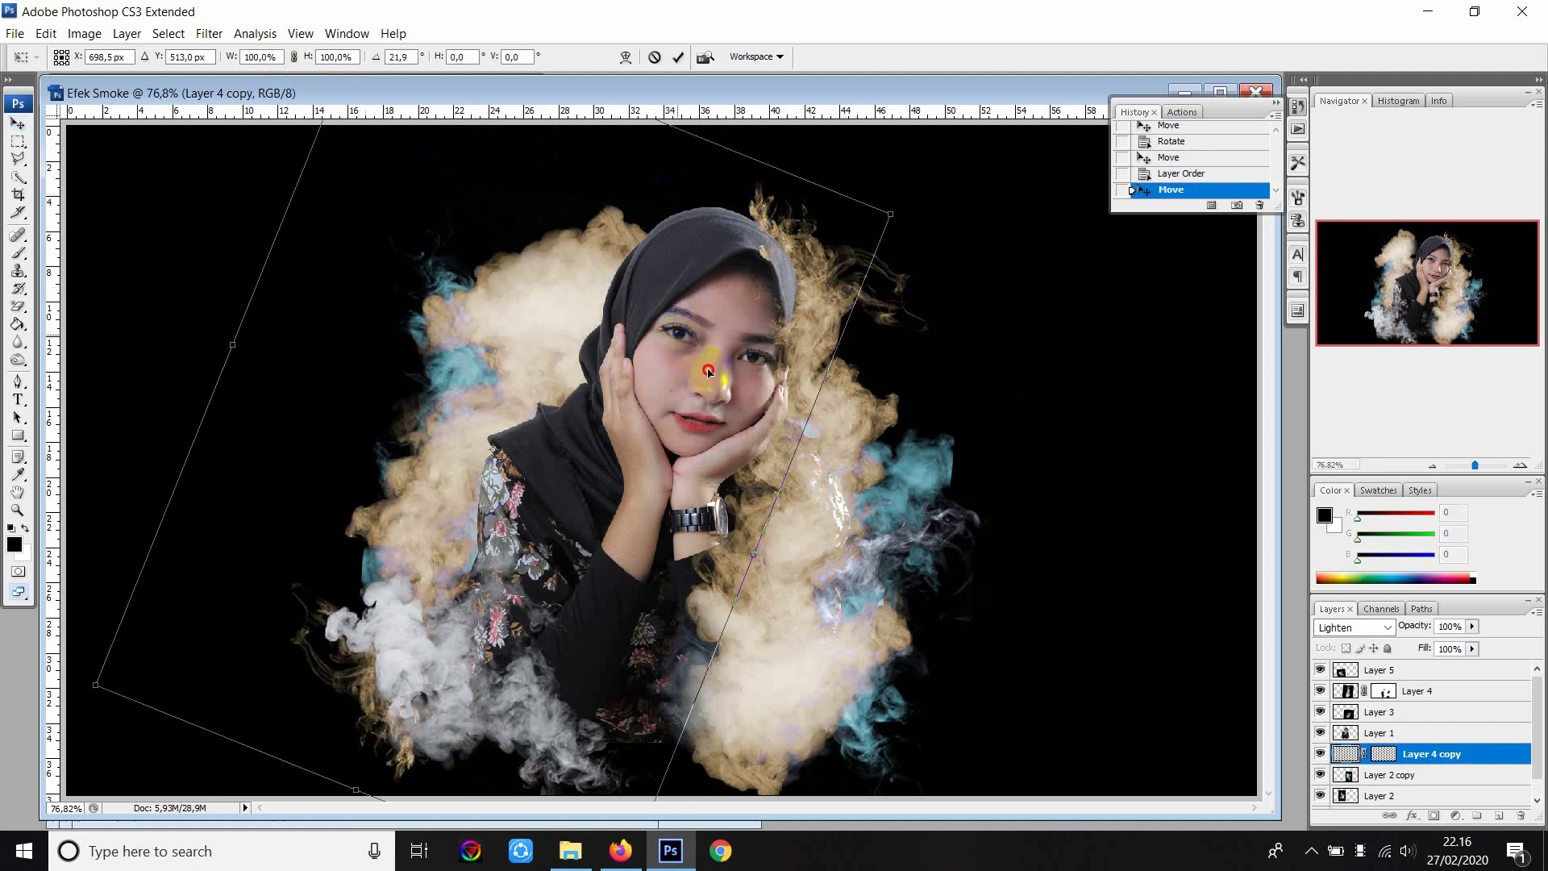
left_click_drag(708, 371, 810, 416)
left_click_drag(1090, 466, 1081, 586)
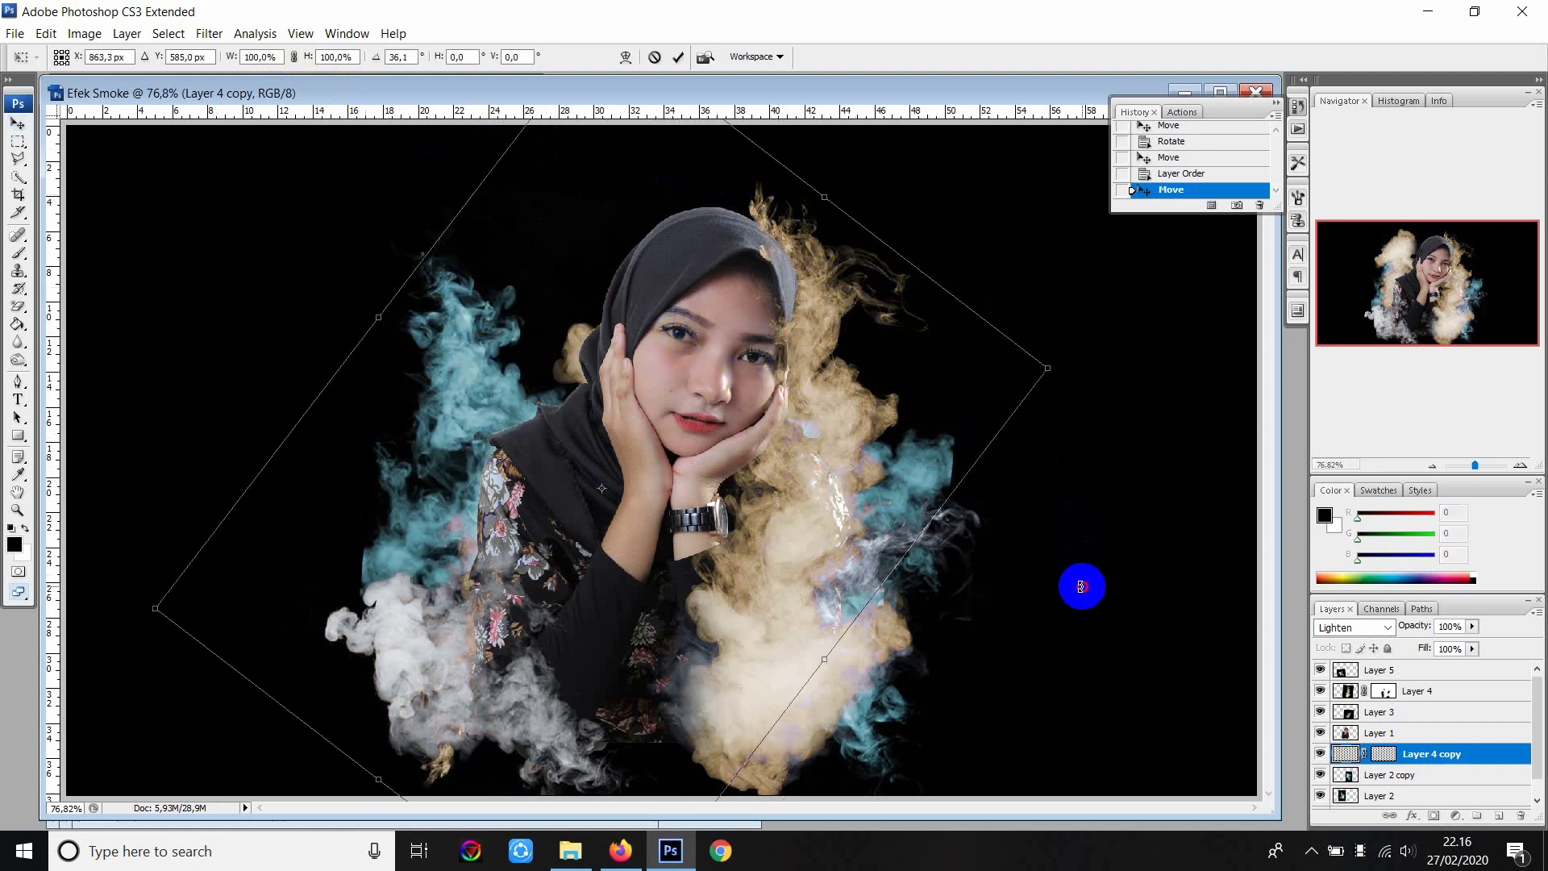
left_click_drag(830, 508, 773, 490)
left_click_drag(948, 496, 971, 546)
mouse_move(738, 468)
left_mouse_down()
mouse_move(801, 444)
mouse_move(787, 430)
left_mouse_up()
left_click_drag(1002, 549, 1012, 615)
mouse_move(823, 504)
left_mouse_down()
mouse_move(839, 501)
mouse_move(825, 547)
left_mouse_up()
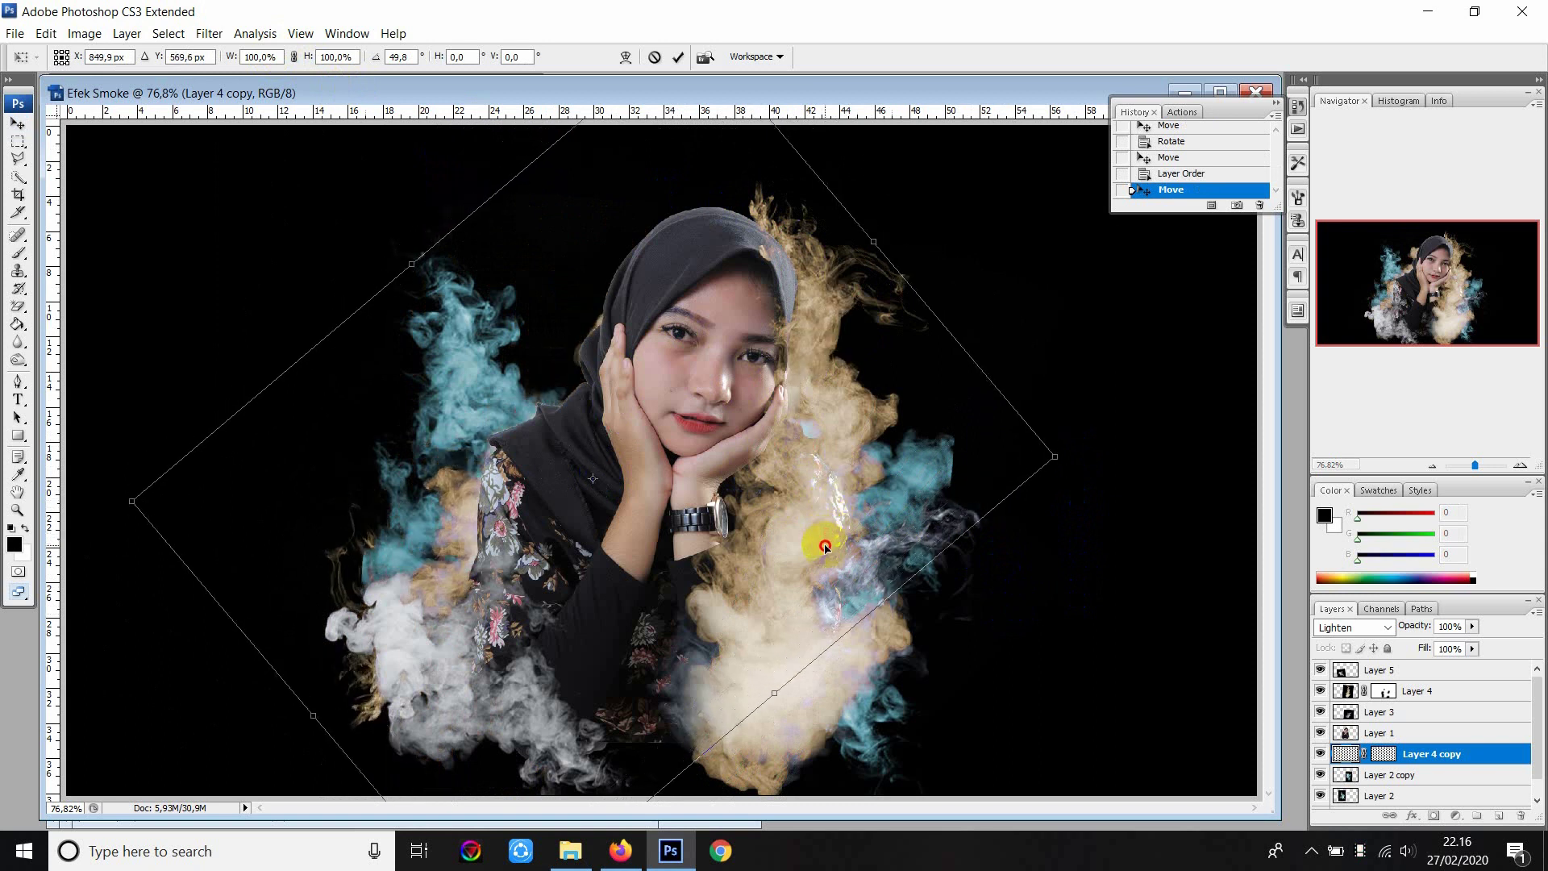
key("Return")
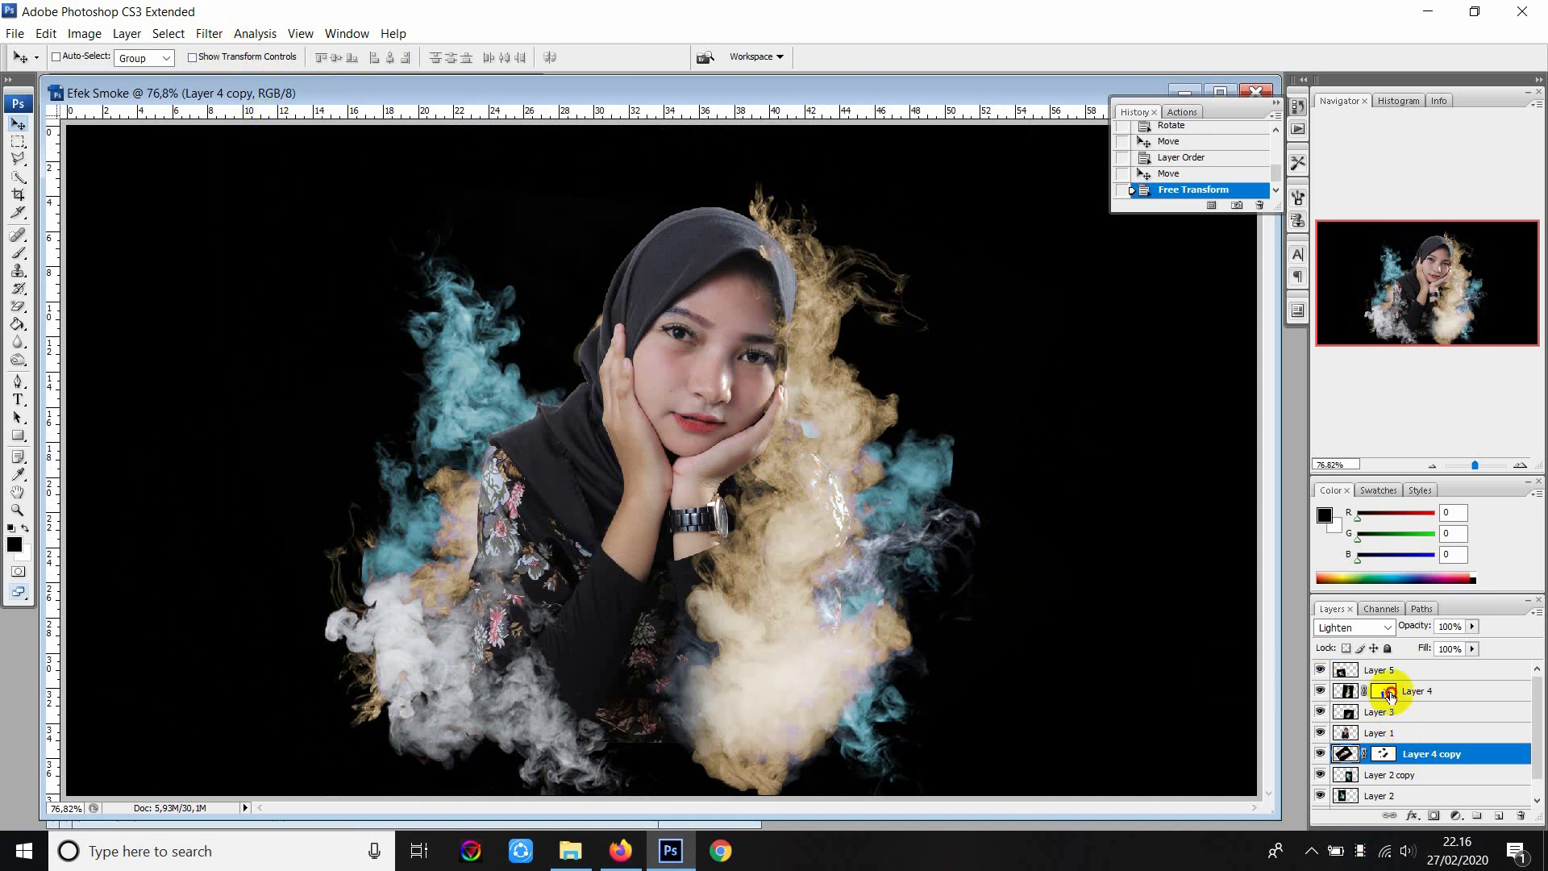
Brush out the lower part of the original tan smoke on Layer 4's mask.
left_click(1388, 693)
left_click(1345, 691)
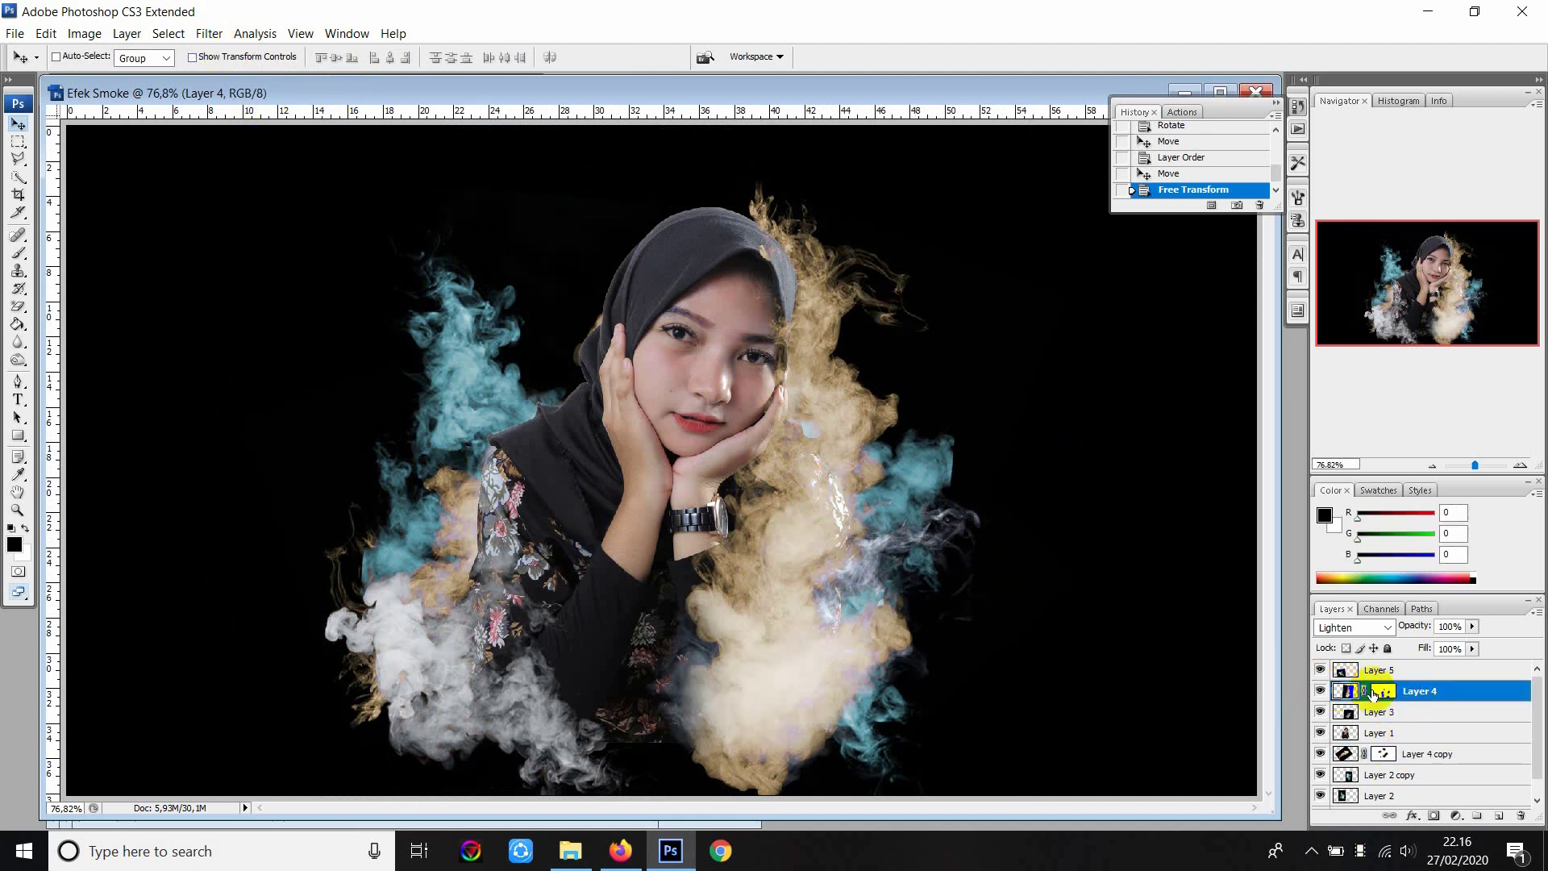
left_click(25, 254)
mouse_move(629, 669)
left_mouse_down()
mouse_move(715, 676)
mouse_move(691, 594)
mouse_move(718, 556)
mouse_move(701, 615)
mouse_move(812, 674)
mouse_move(822, 656)
mouse_move(691, 518)
mouse_move(784, 636)
mouse_move(726, 615)
left_mouse_up()
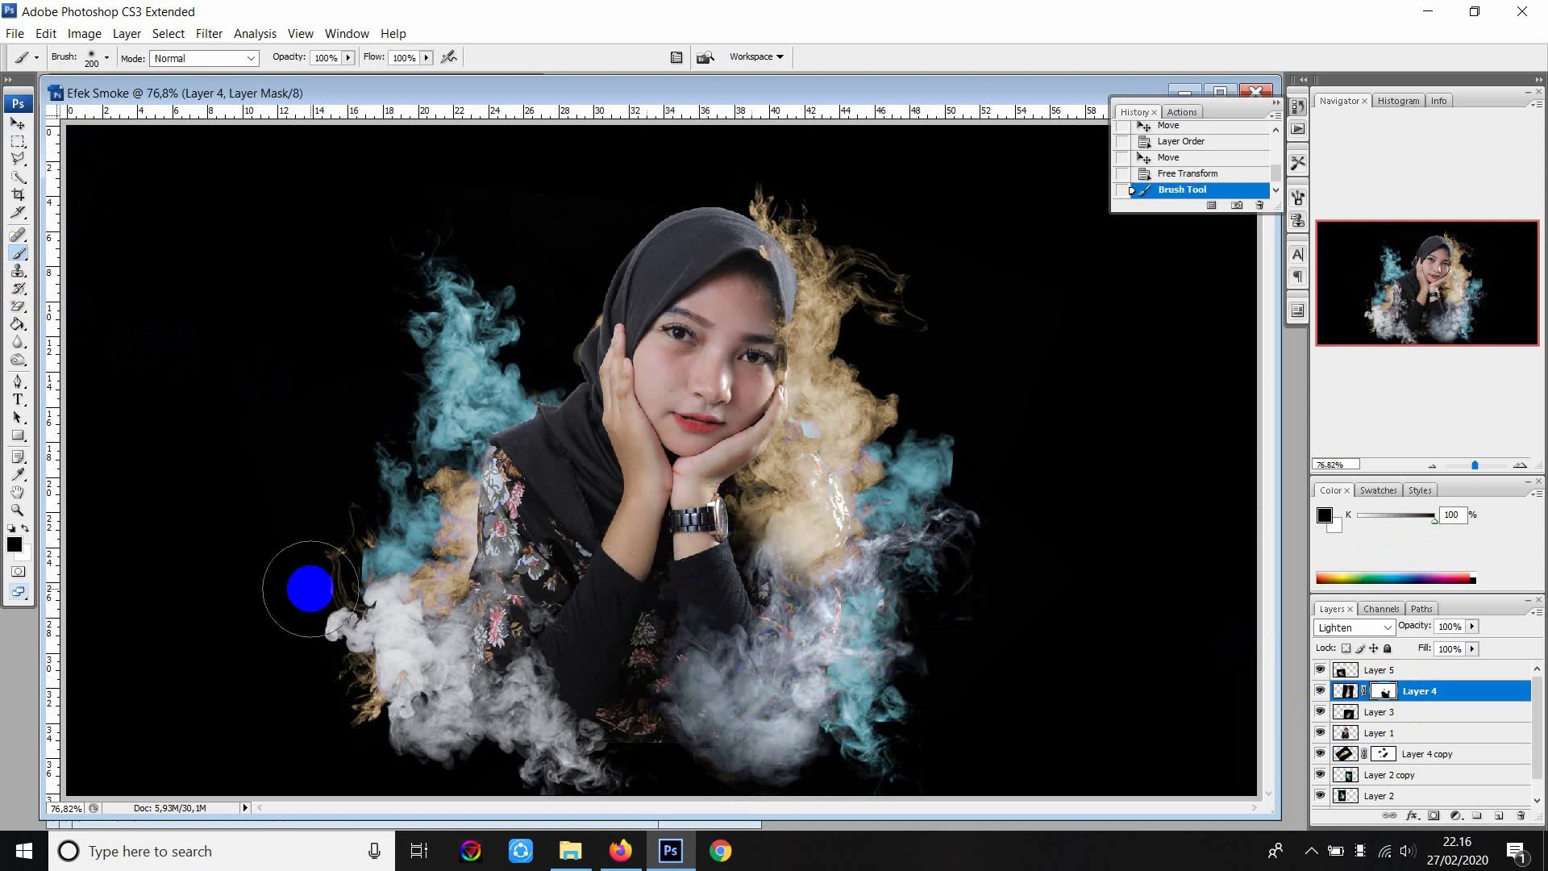
Mask away the tan smoke right of her arm and stack the Layer 2 copy smoke above Layer 1.
left_click_drag(819, 749, 688, 701)
left_click(18, 126)
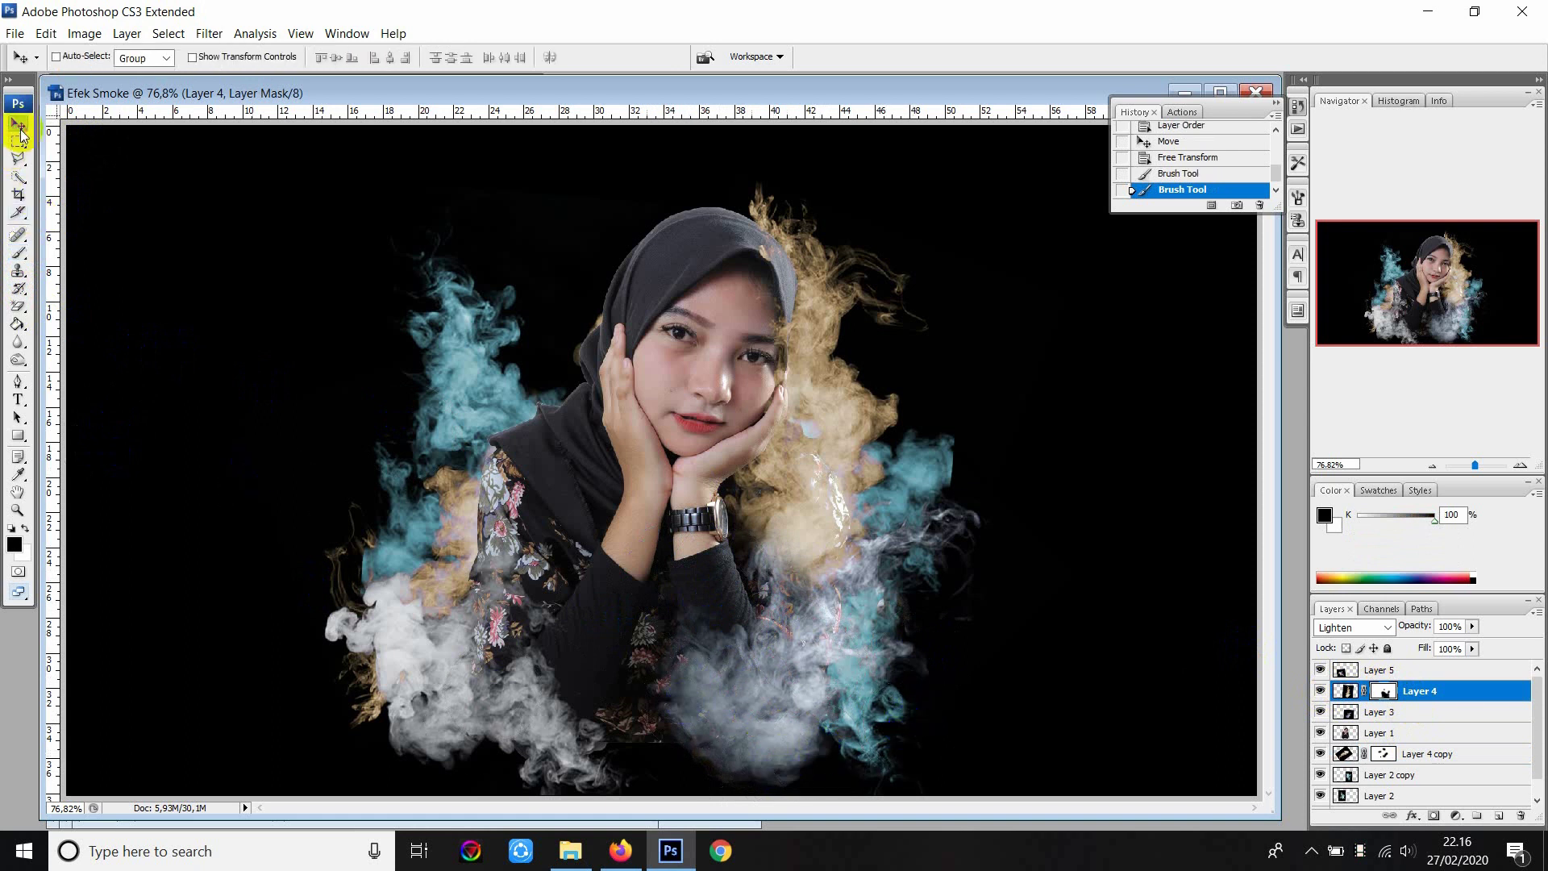
left_click(1408, 779)
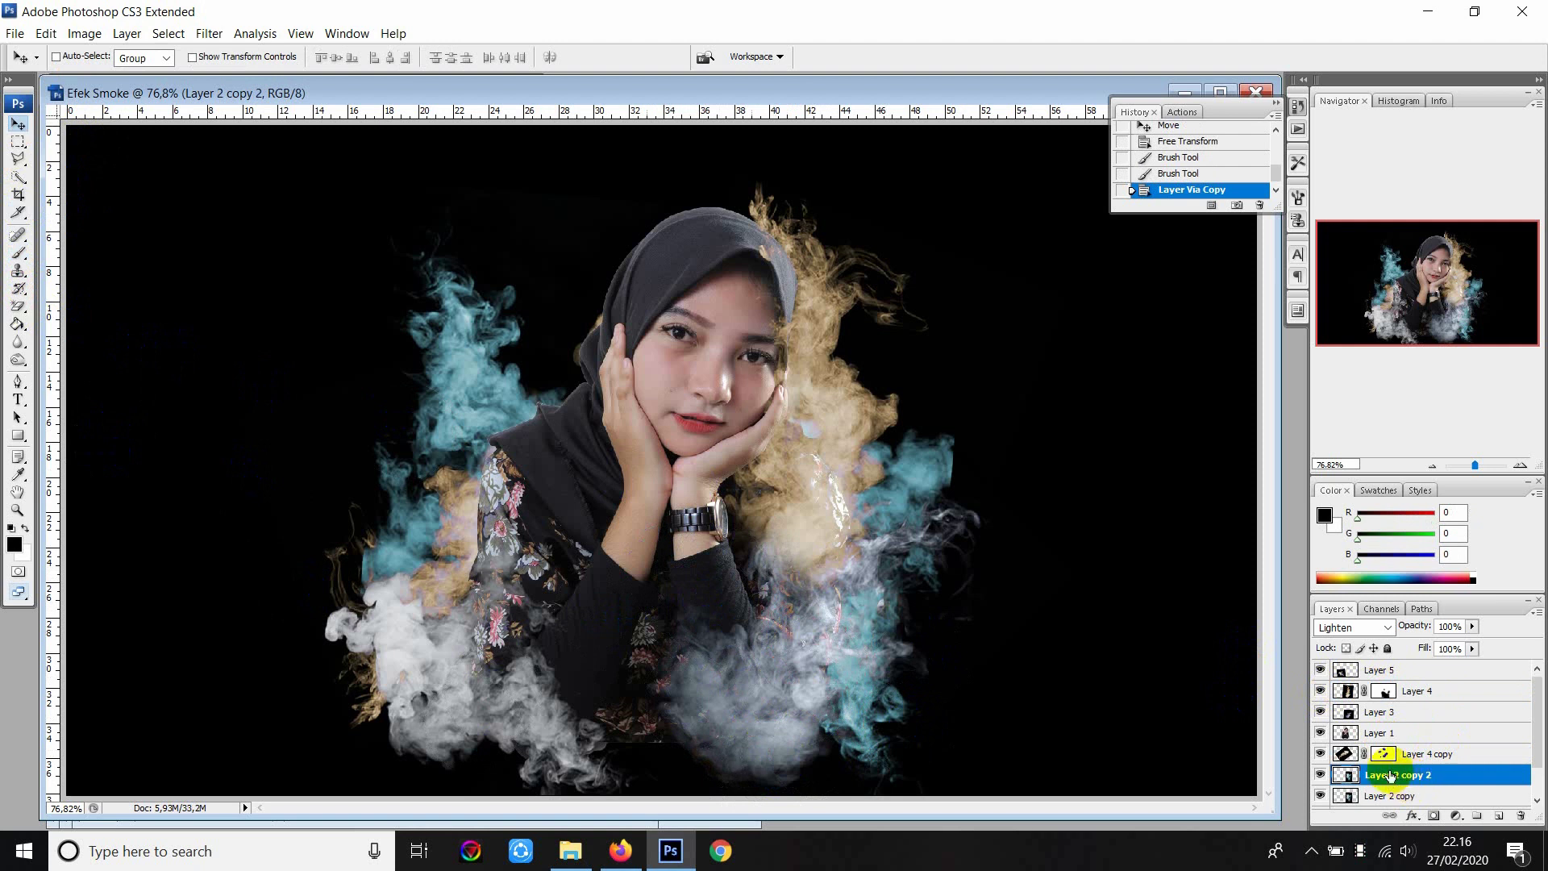
left_click_drag(1390, 776, 1375, 743)
Scale the blue-white smoke copy to about 72% and tilt it over her left side.
mouse_move(857, 656)
left_mouse_down()
mouse_move(778, 706)
mouse_move(512, 557)
left_mouse_up()
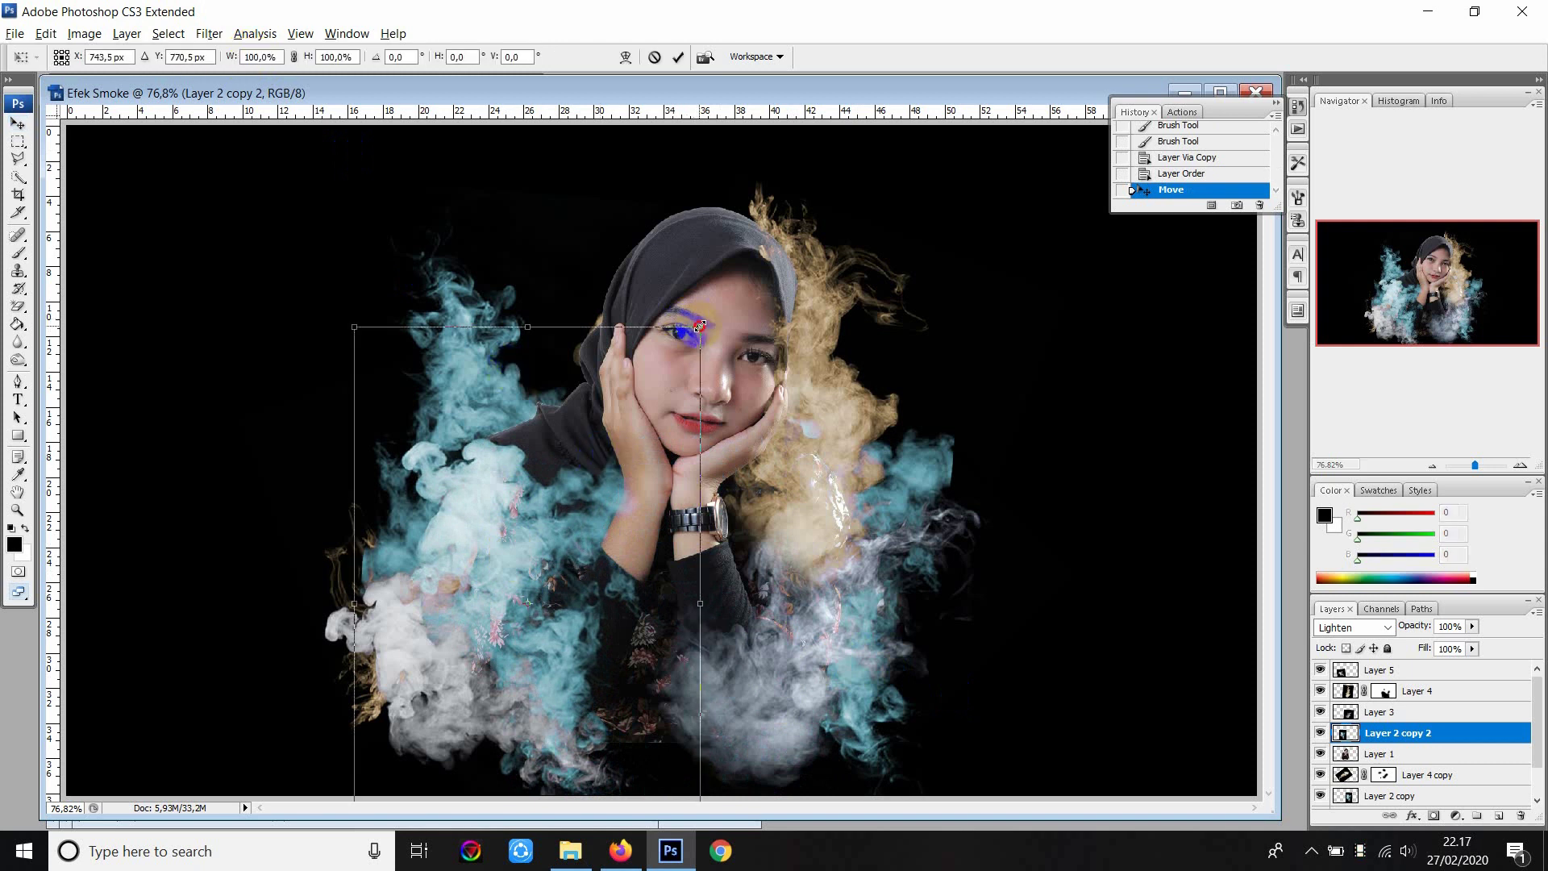
left_click_drag(695, 319, 651, 377)
mouse_move(588, 512)
left_mouse_down()
mouse_move(561, 525)
mouse_move(520, 499)
left_mouse_up()
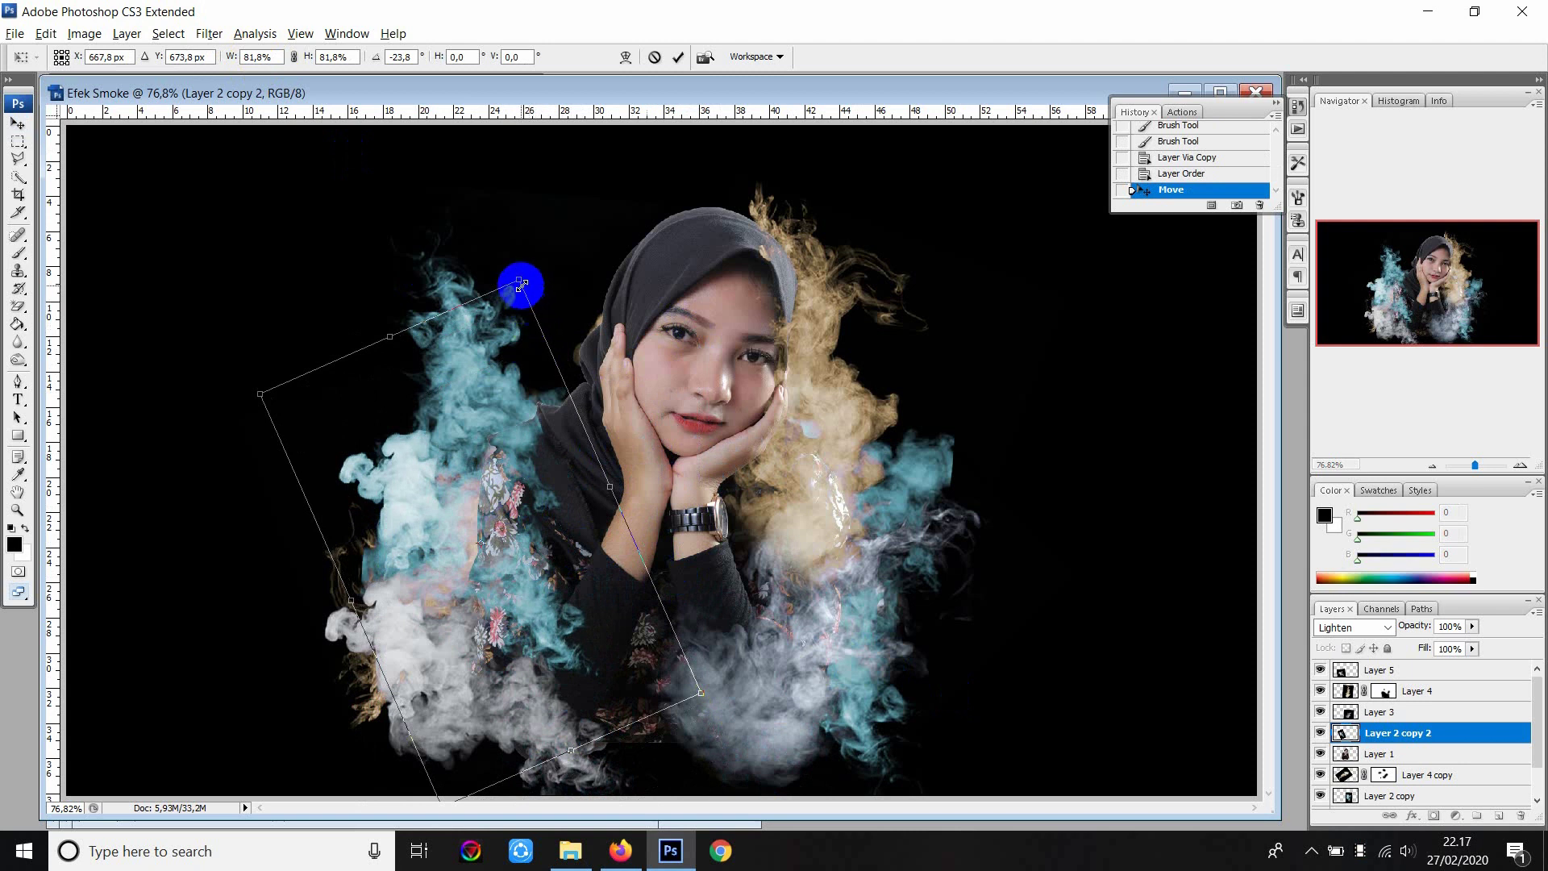
left_click_drag(519, 280, 501, 395)
left_click_drag(516, 560, 564, 535)
mouse_move(681, 518)
left_mouse_down()
mouse_move(709, 580)
mouse_move(691, 615)
left_mouse_up()
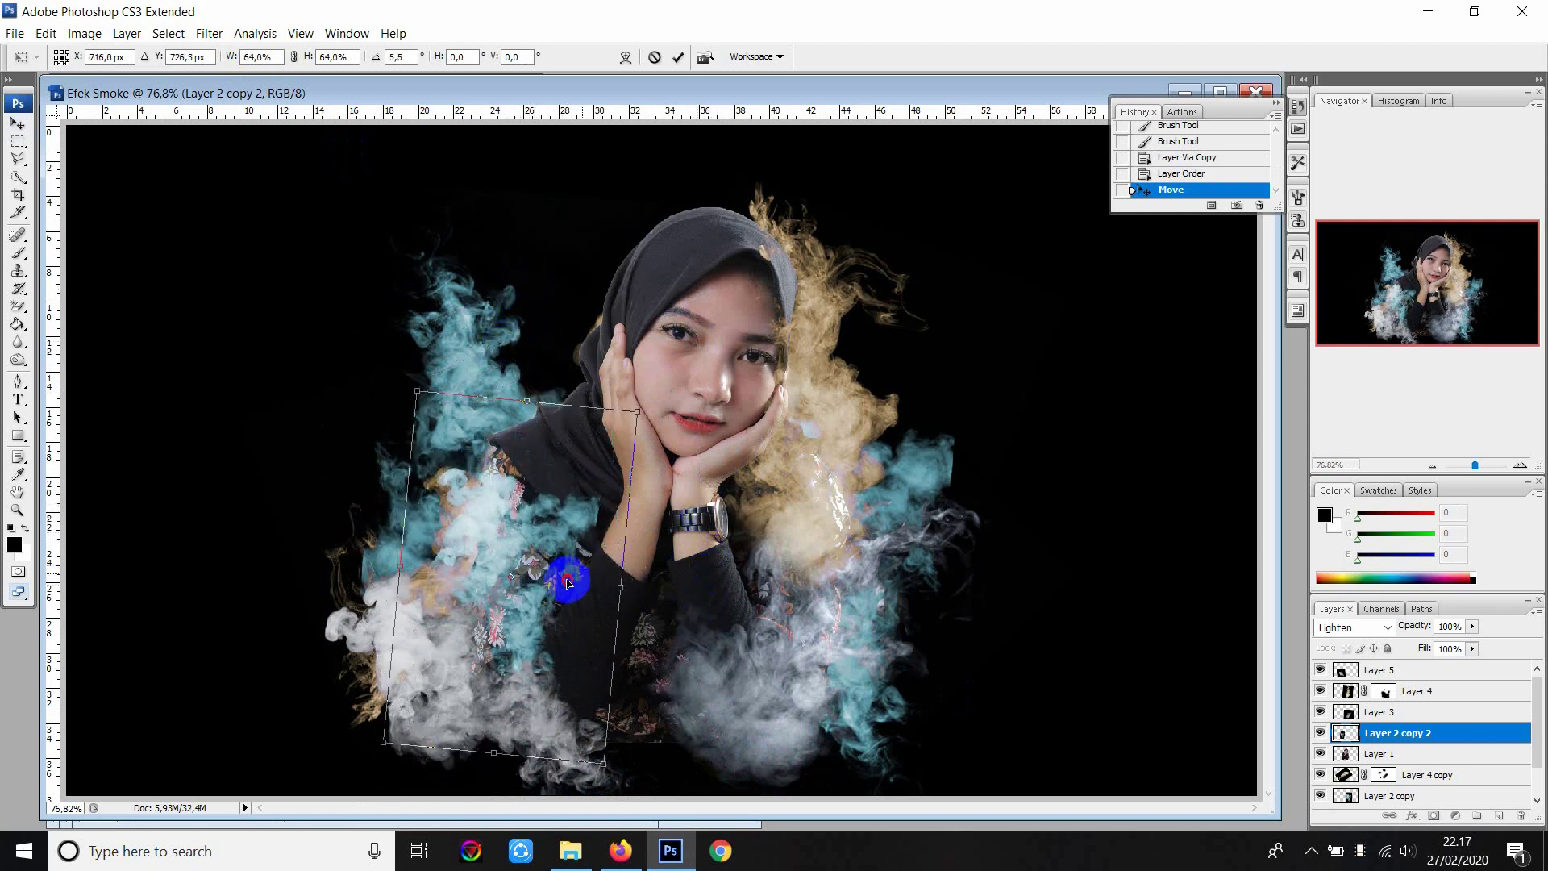
left_click_drag(553, 581, 522, 588)
left_click_drag(602, 421, 637, 377)
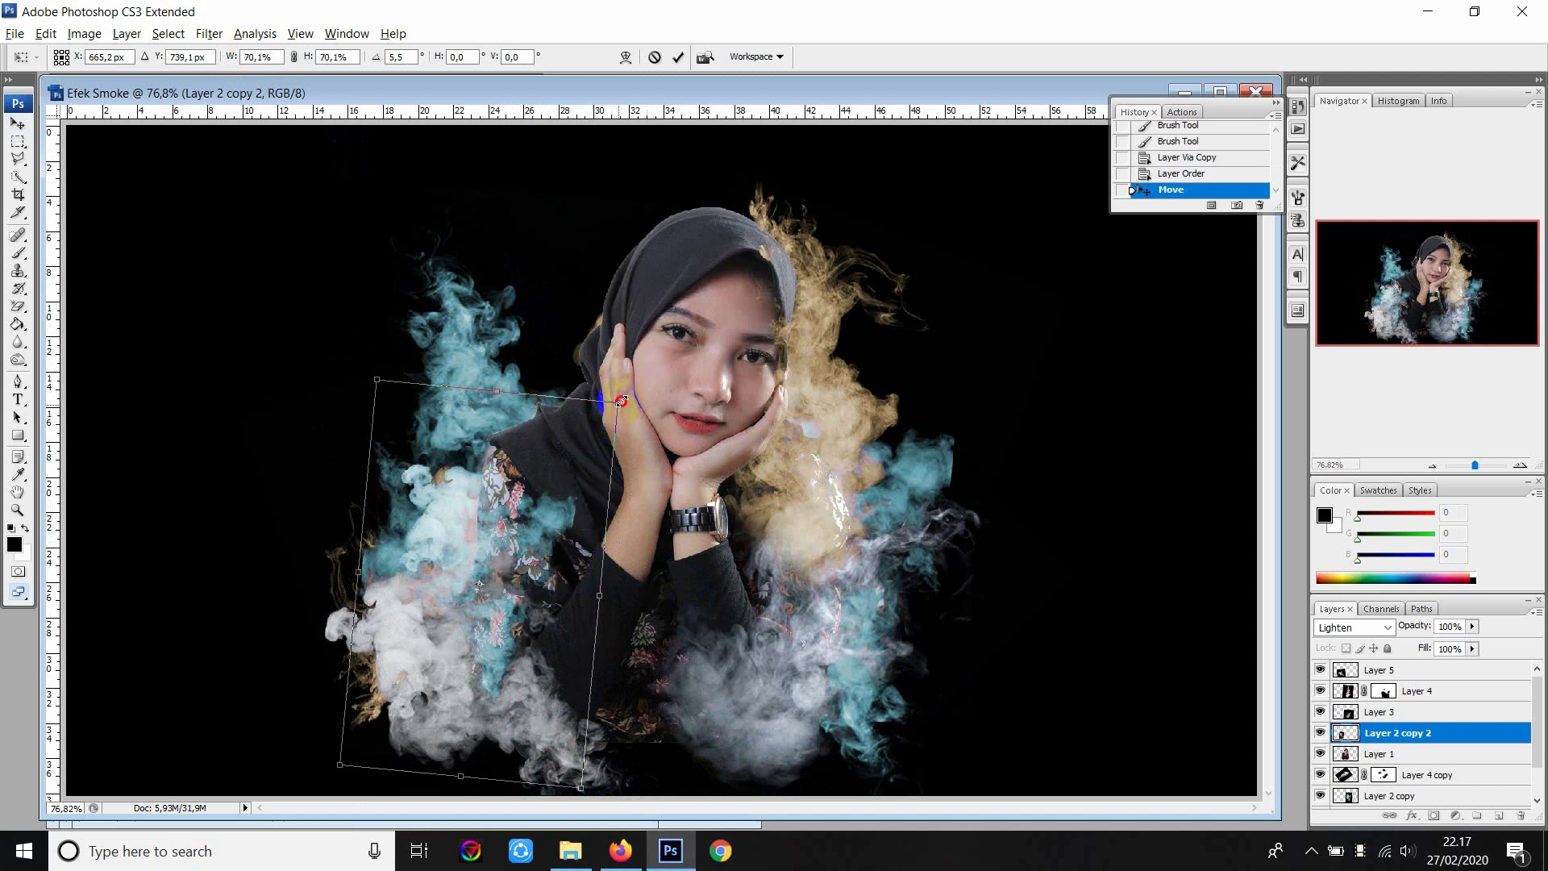
left_click_drag(549, 520, 539, 516)
left_click_drag(697, 619, 529, 539)
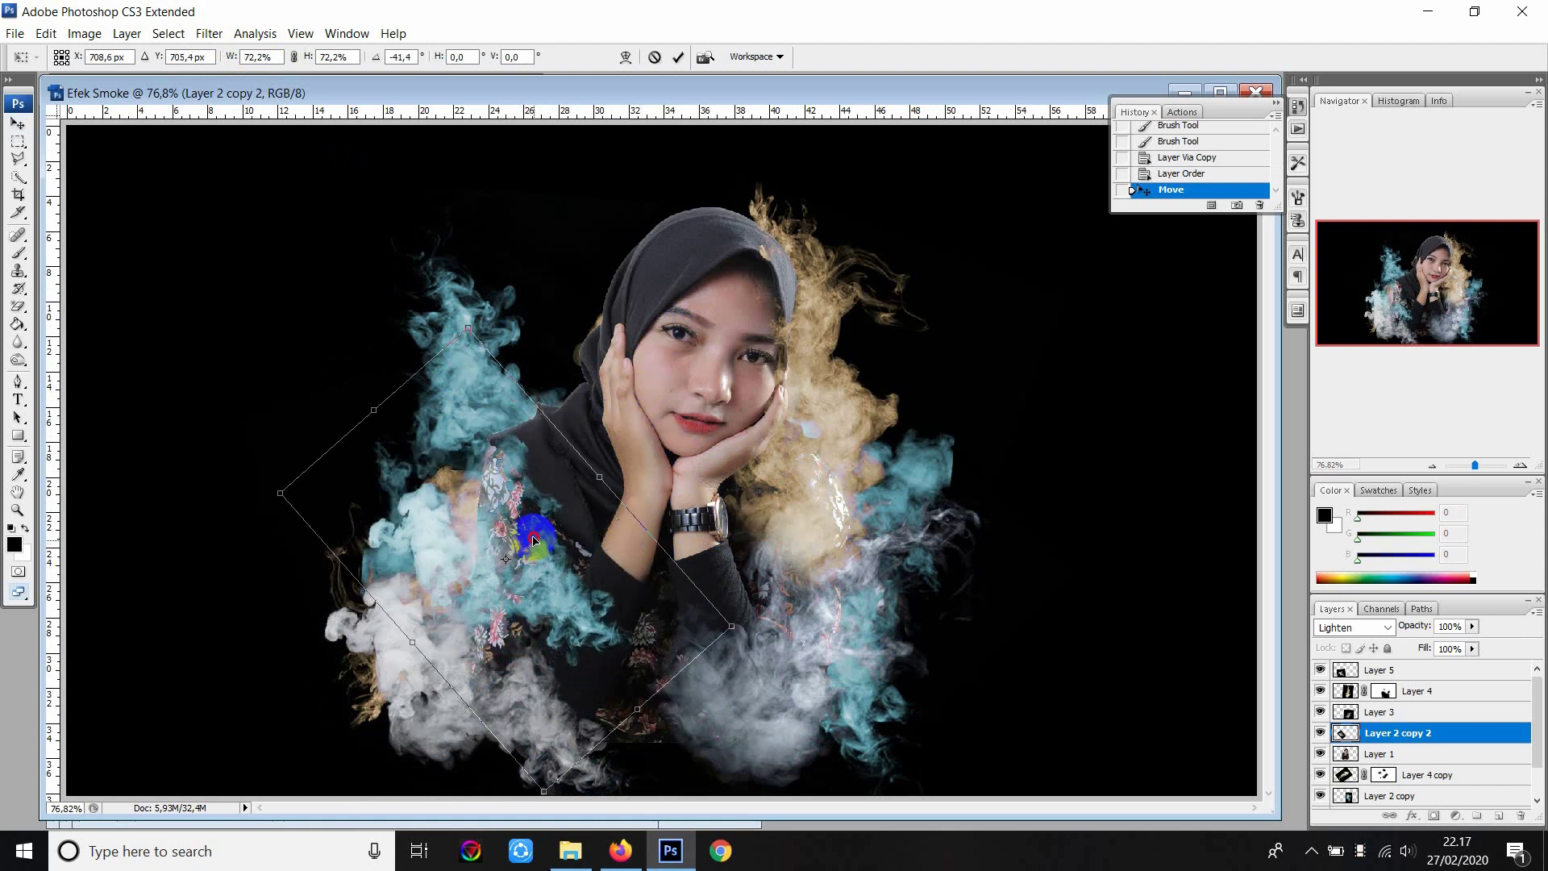
left_click_drag(669, 551, 669, 563)
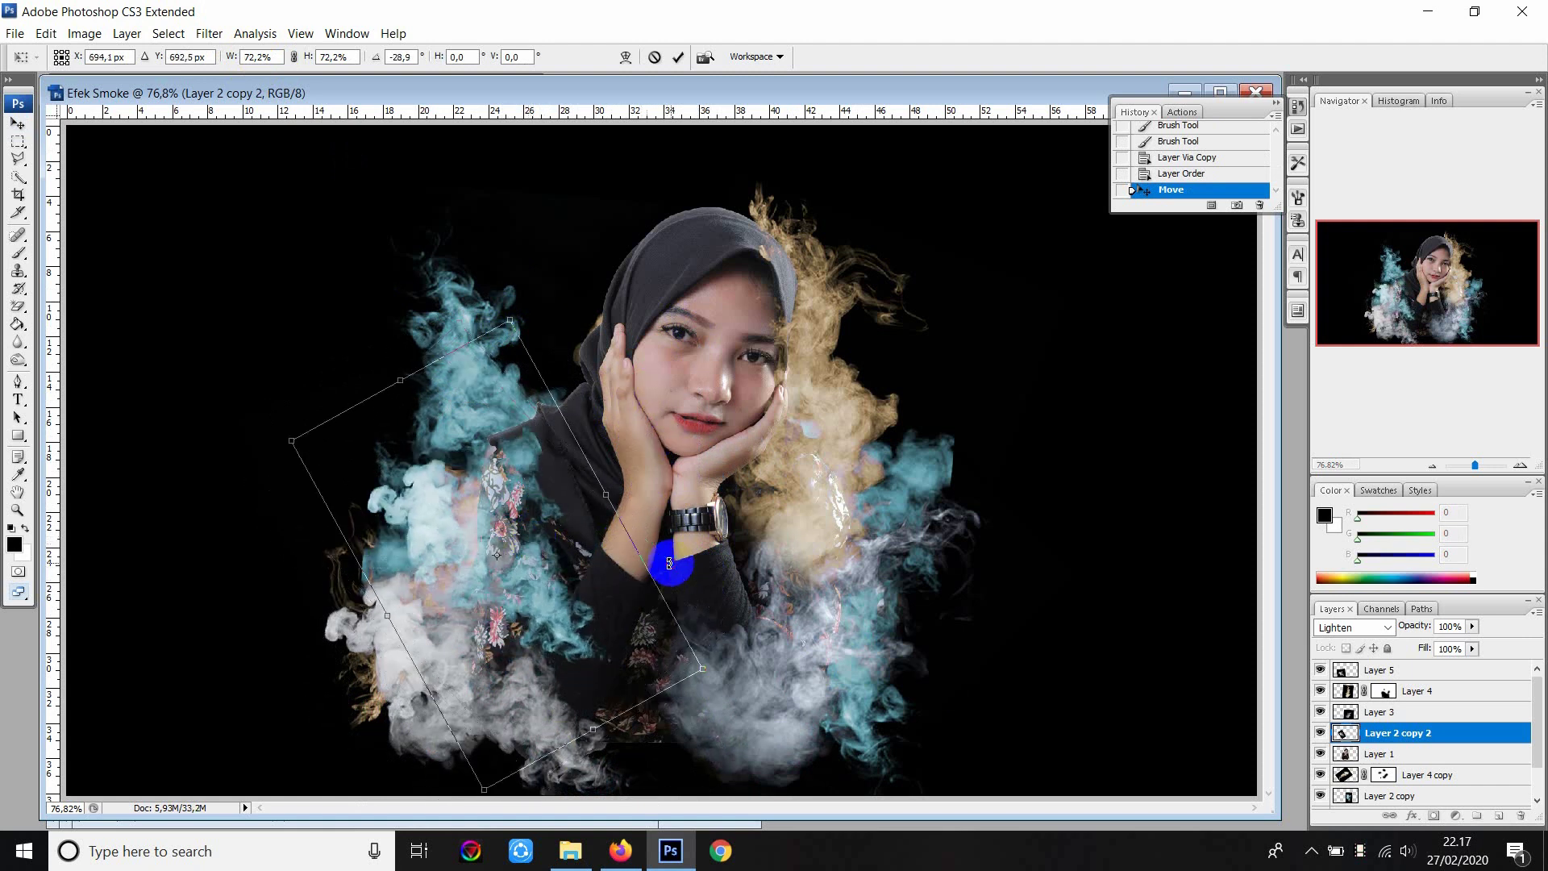
key("Return")
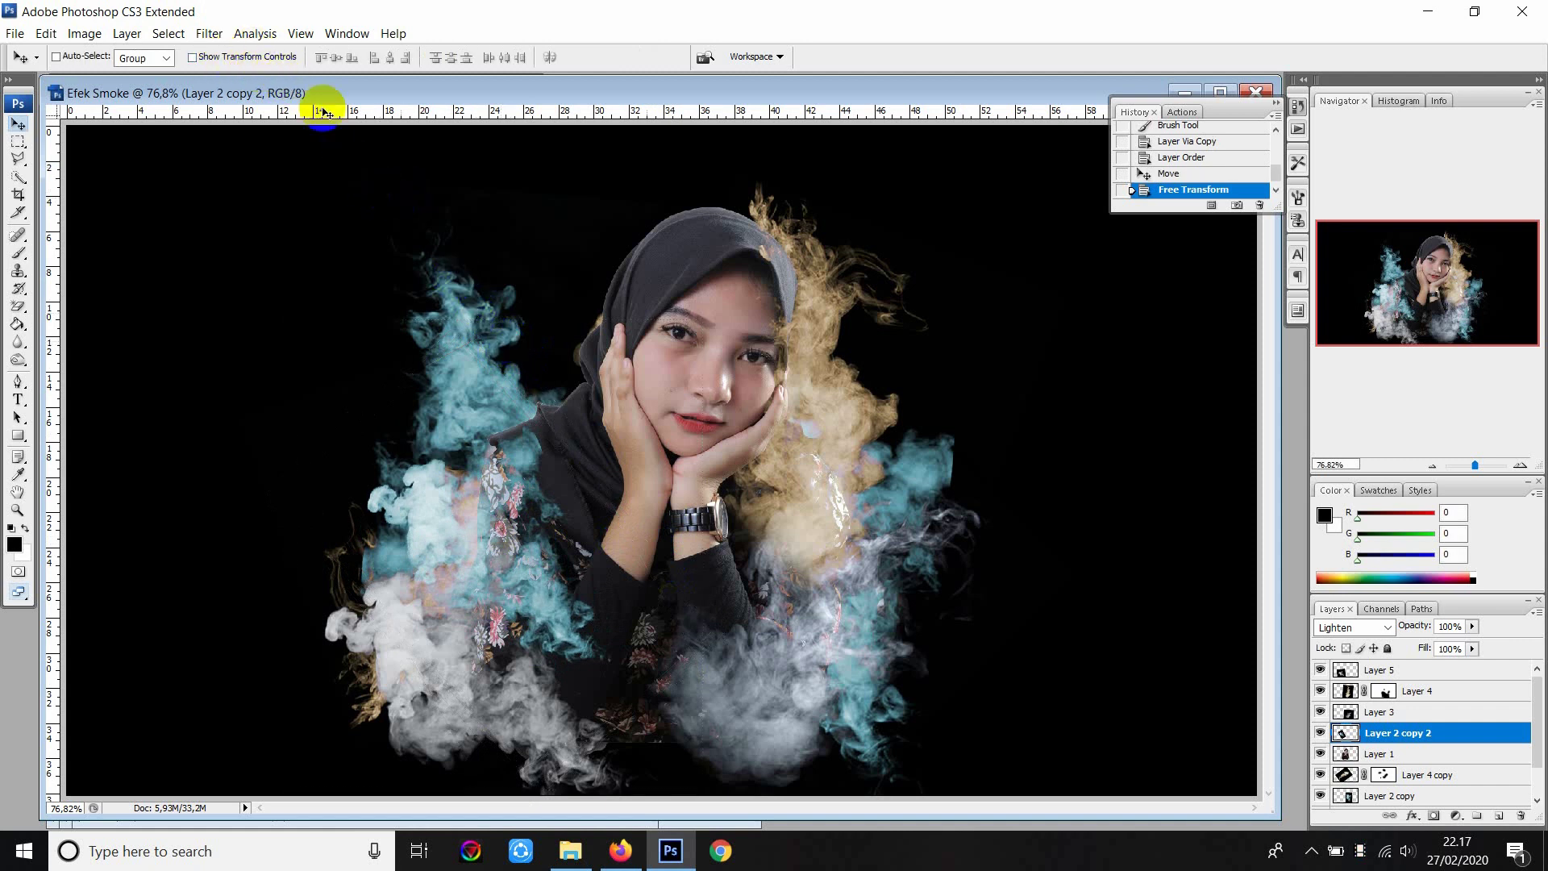
Duplicate Layer 4's tan smoke, put the copy below Layer 1, and position it beside her head.
left_click(1409, 761)
scroll(1411, 750, "down", 2)
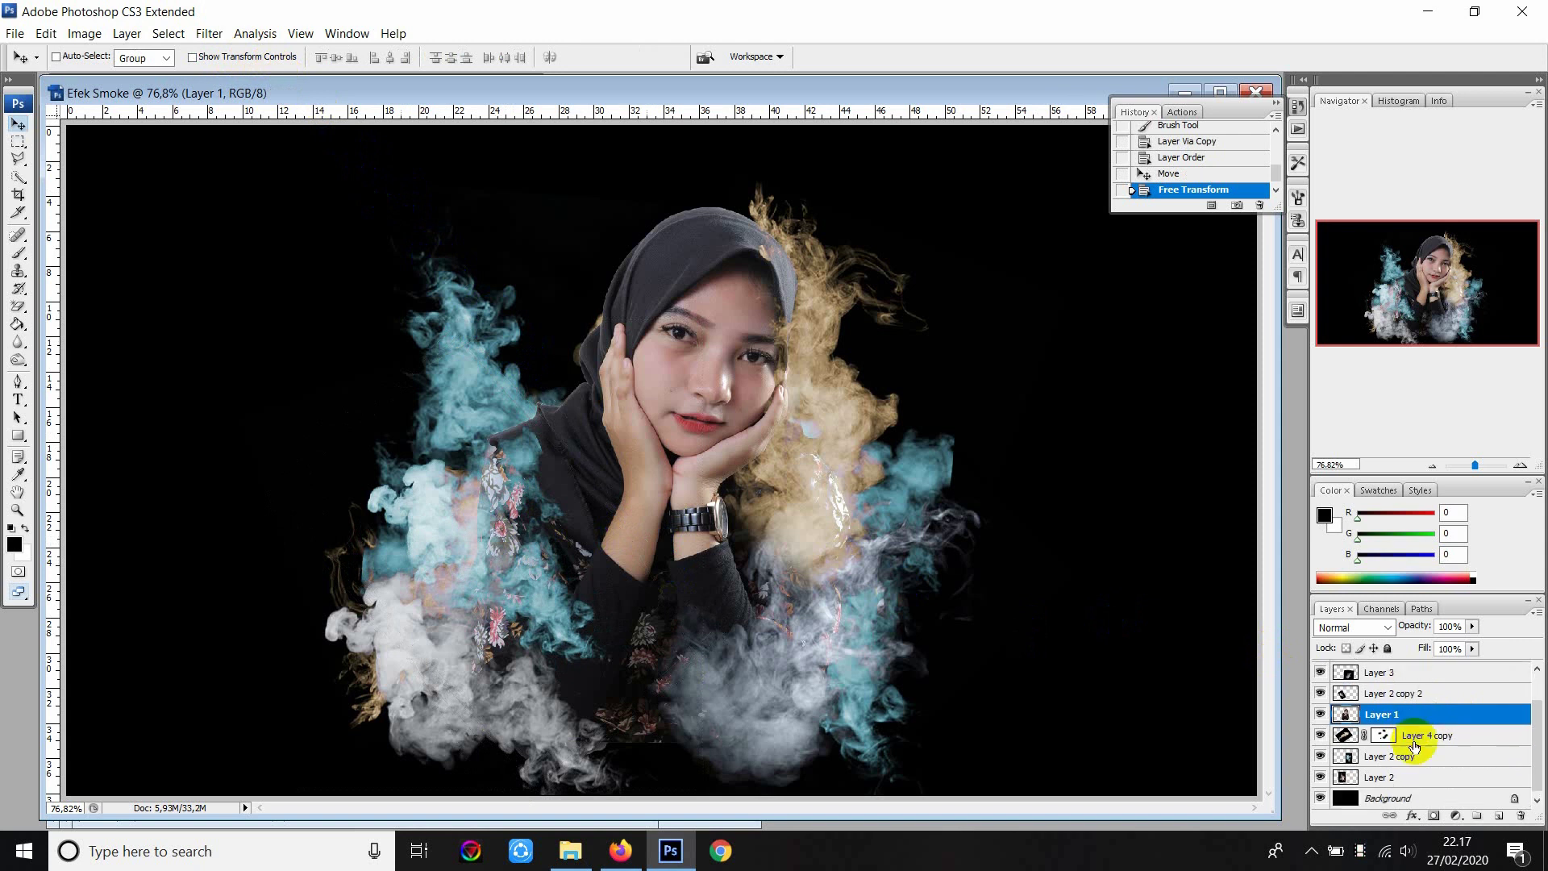
left_click(1423, 742)
scroll(1435, 744, "up", 2)
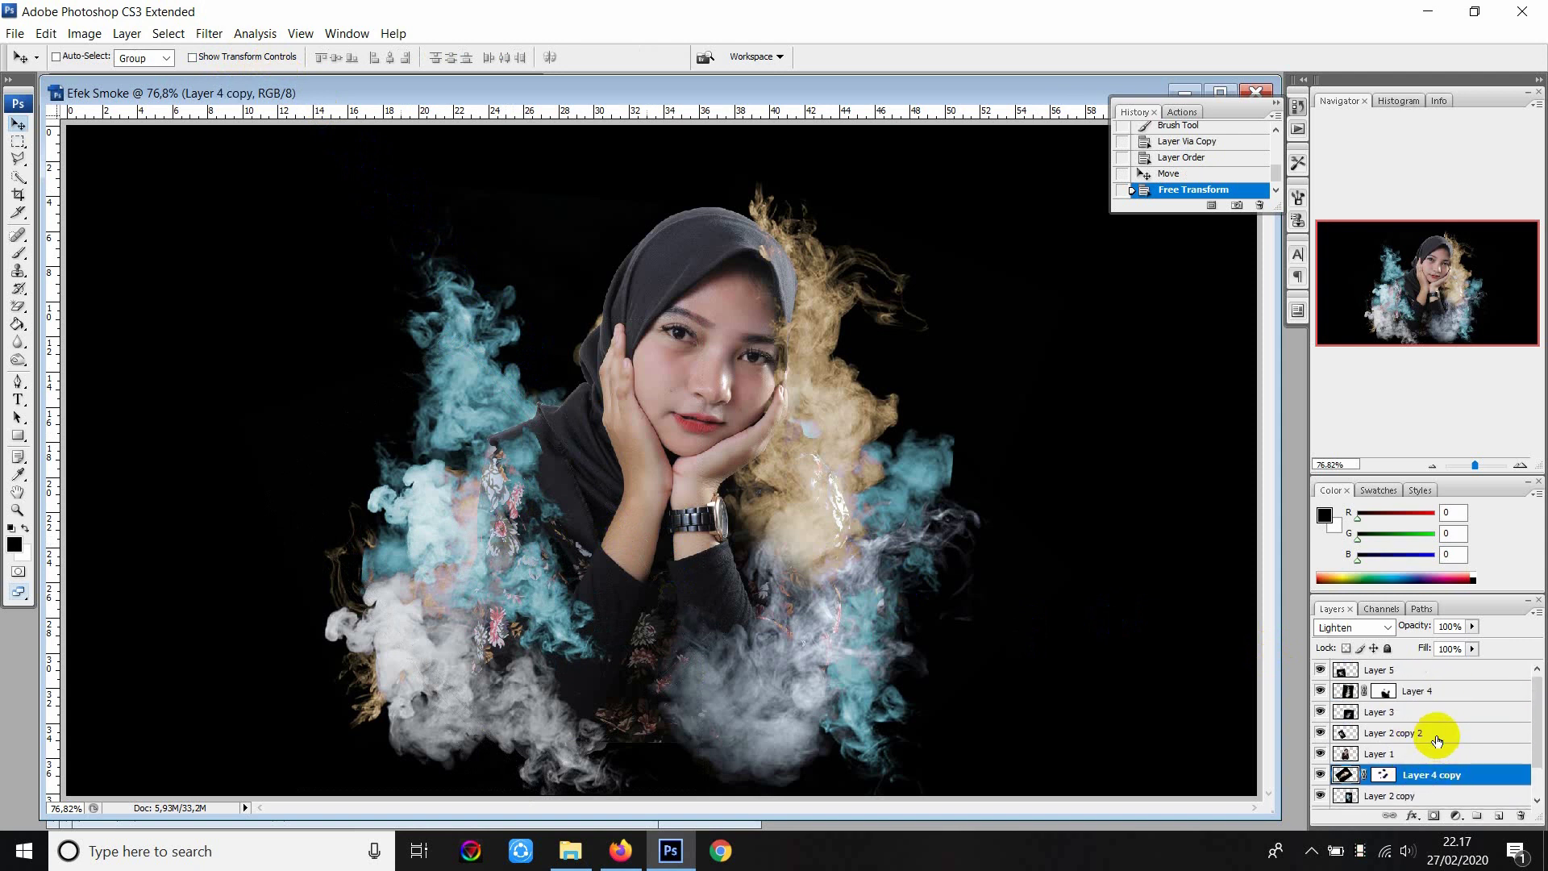
left_click(1444, 699)
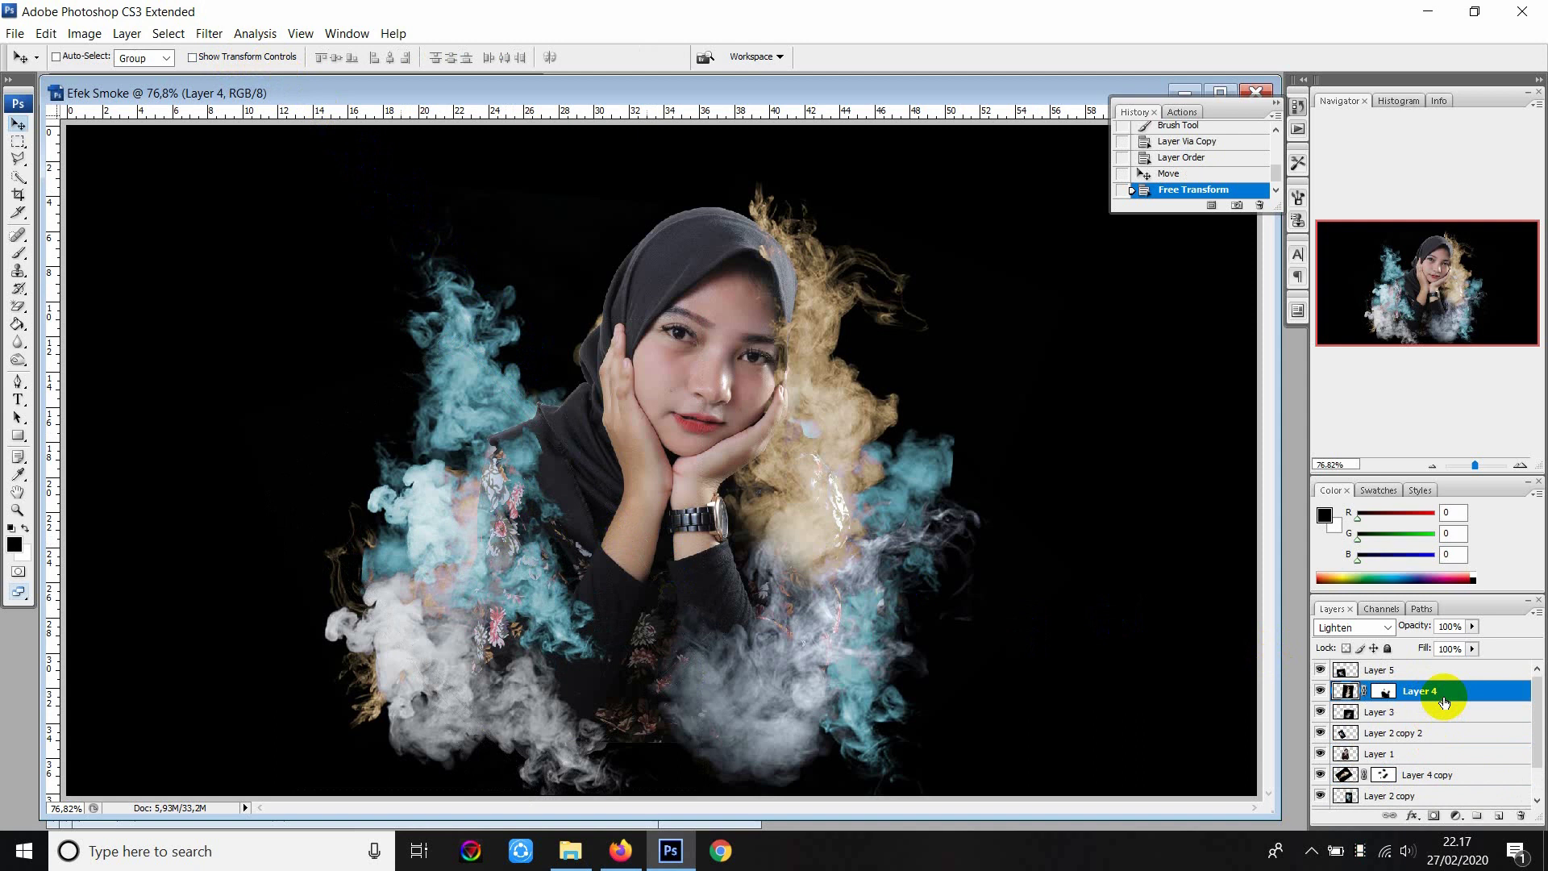
key("ctrl+j")
left_click_drag(847, 499, 603, 500)
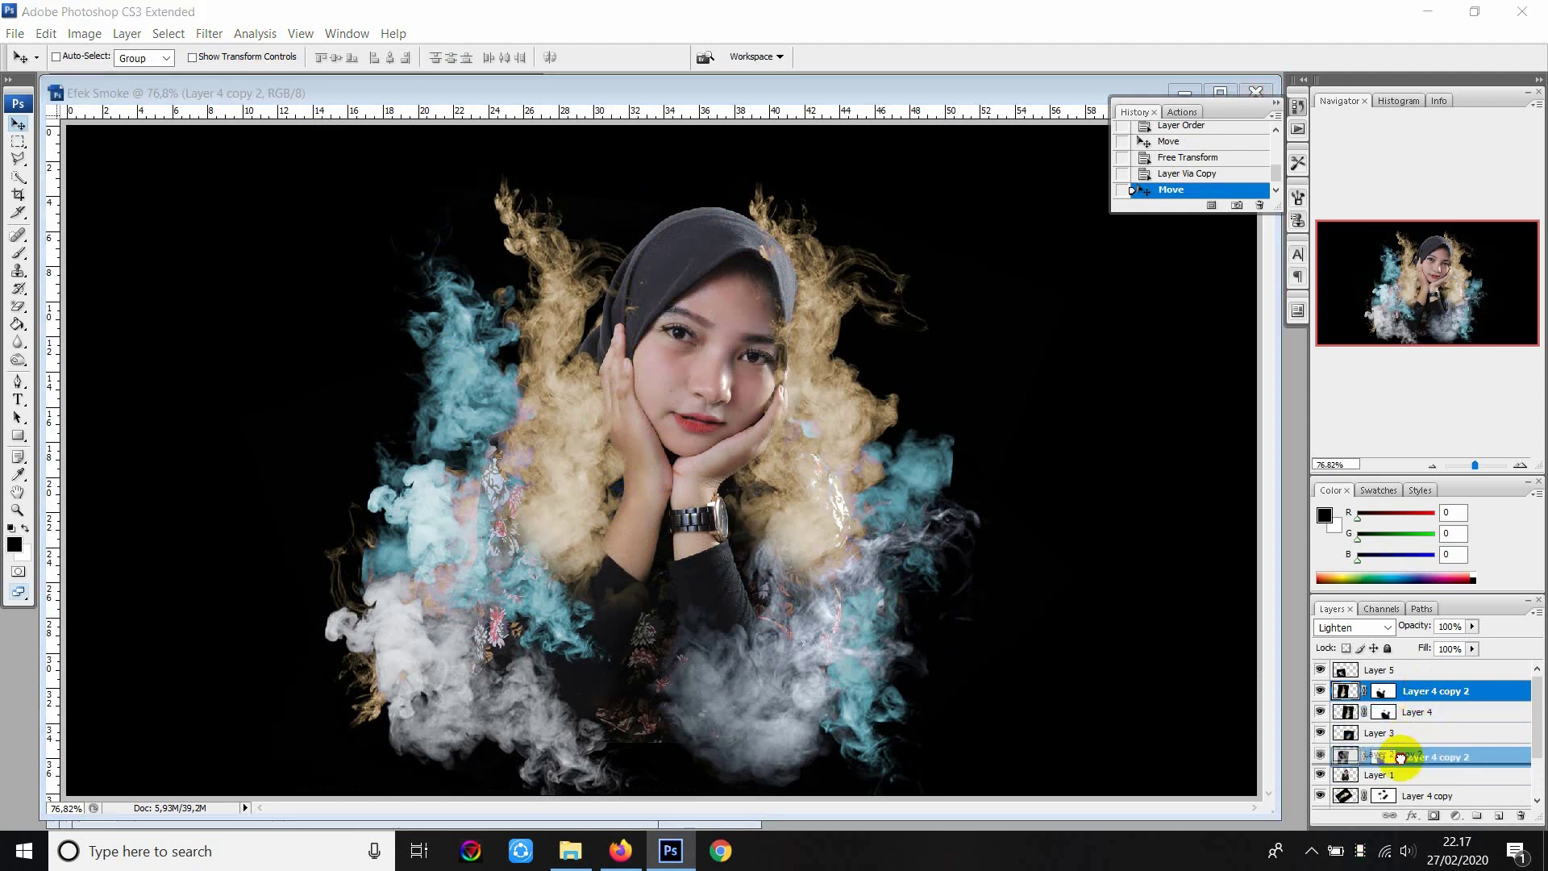
left_click_drag(1419, 691, 1403, 782)
left_click_drag(700, 530, 687, 499)
left_click_drag(595, 396, 647, 437)
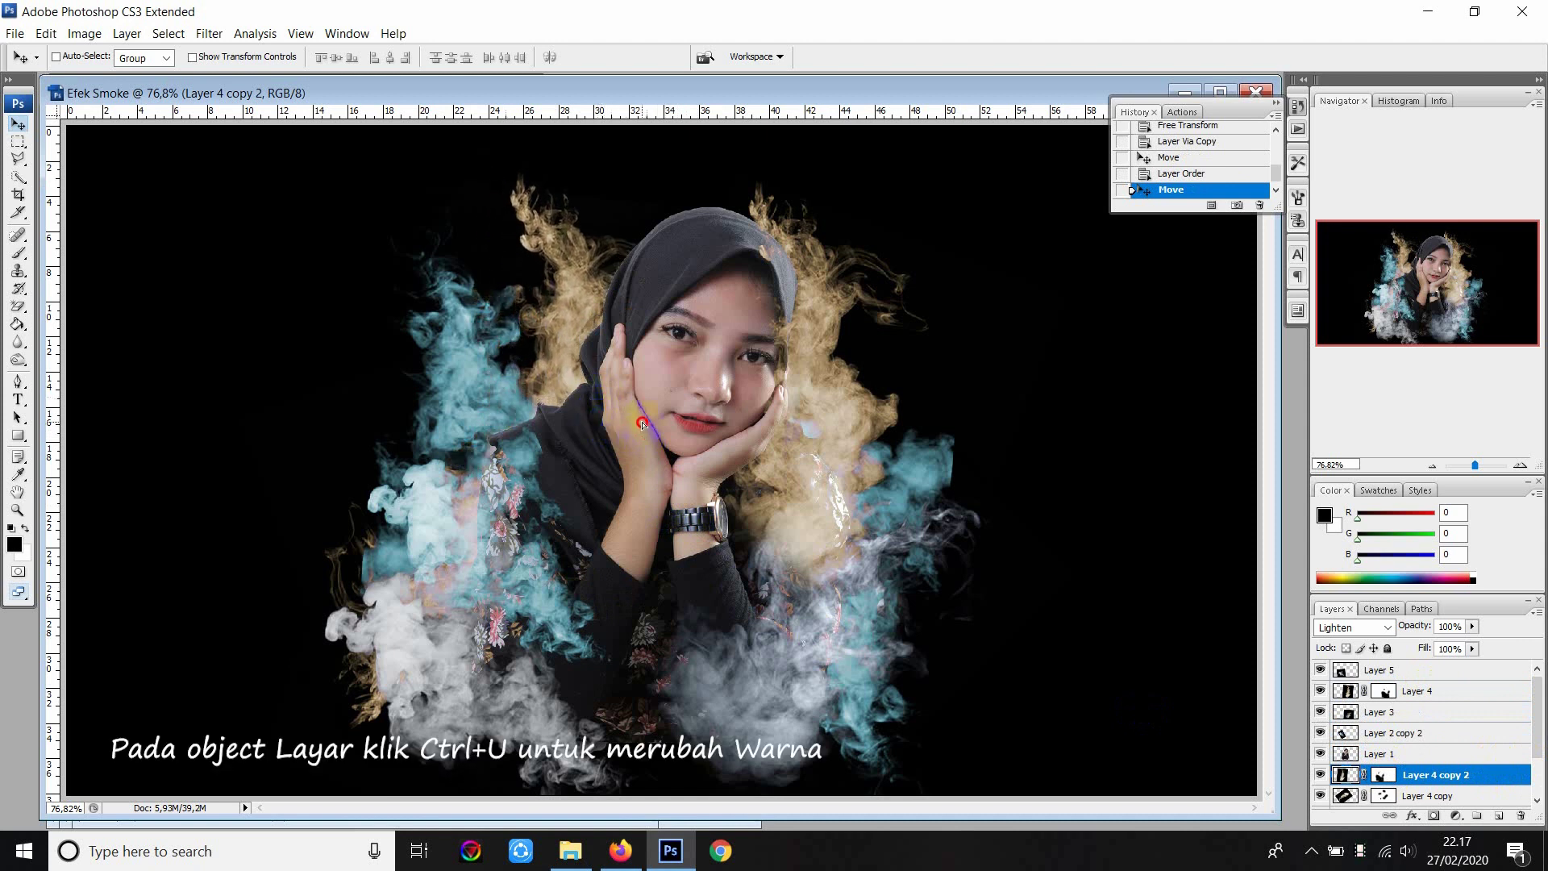
left_click_drag(647, 436, 636, 425)
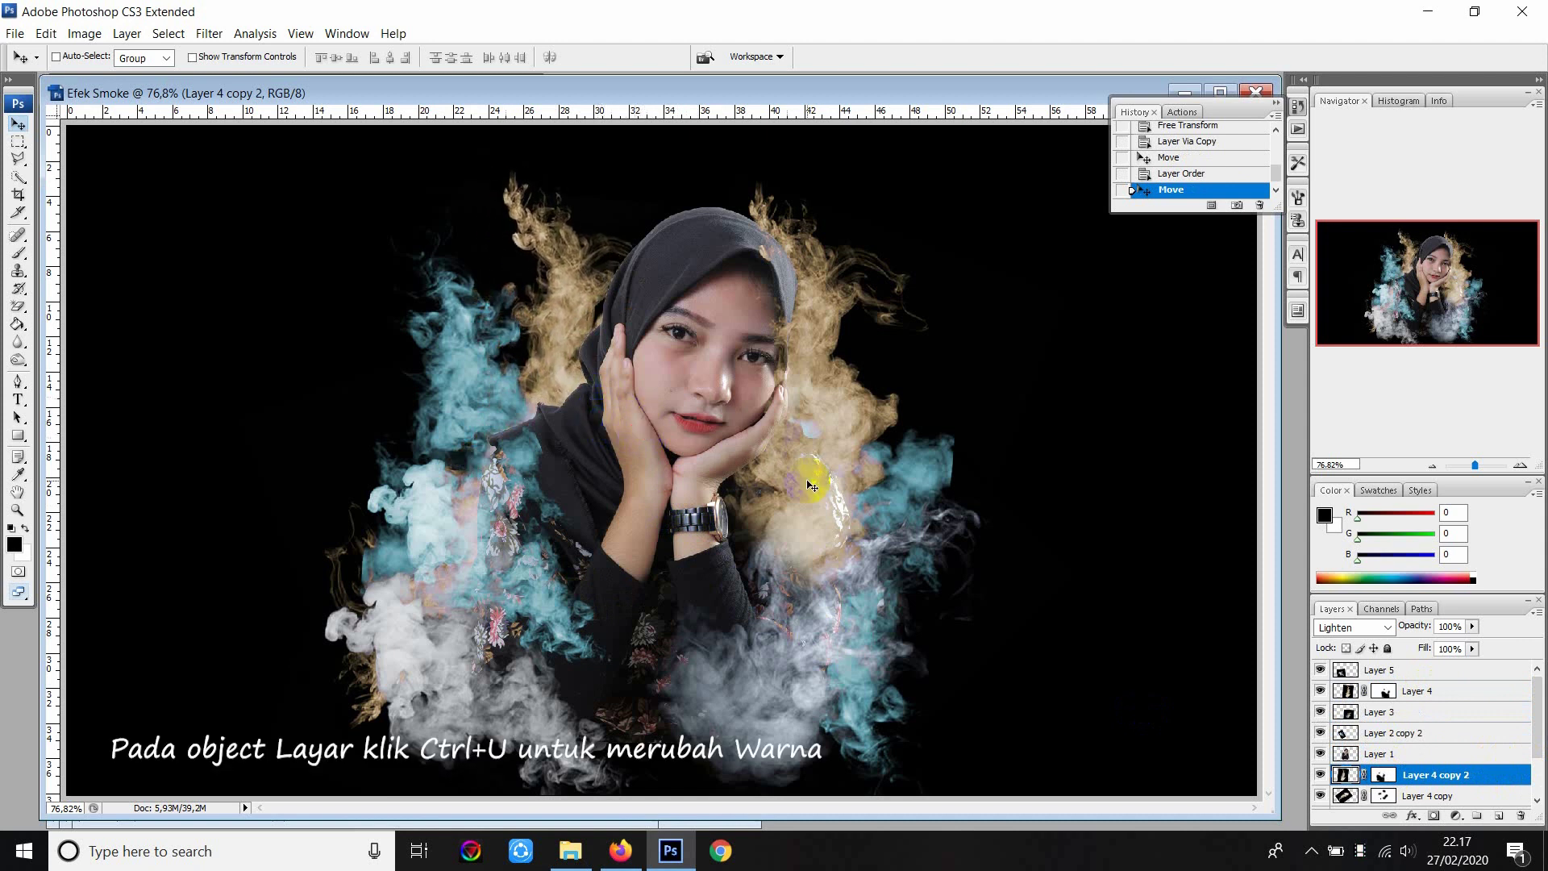
Shift the tan smoke copy's hue to pink with Hue/Saturation, then nudge it up and left.
key("ctrl+u")
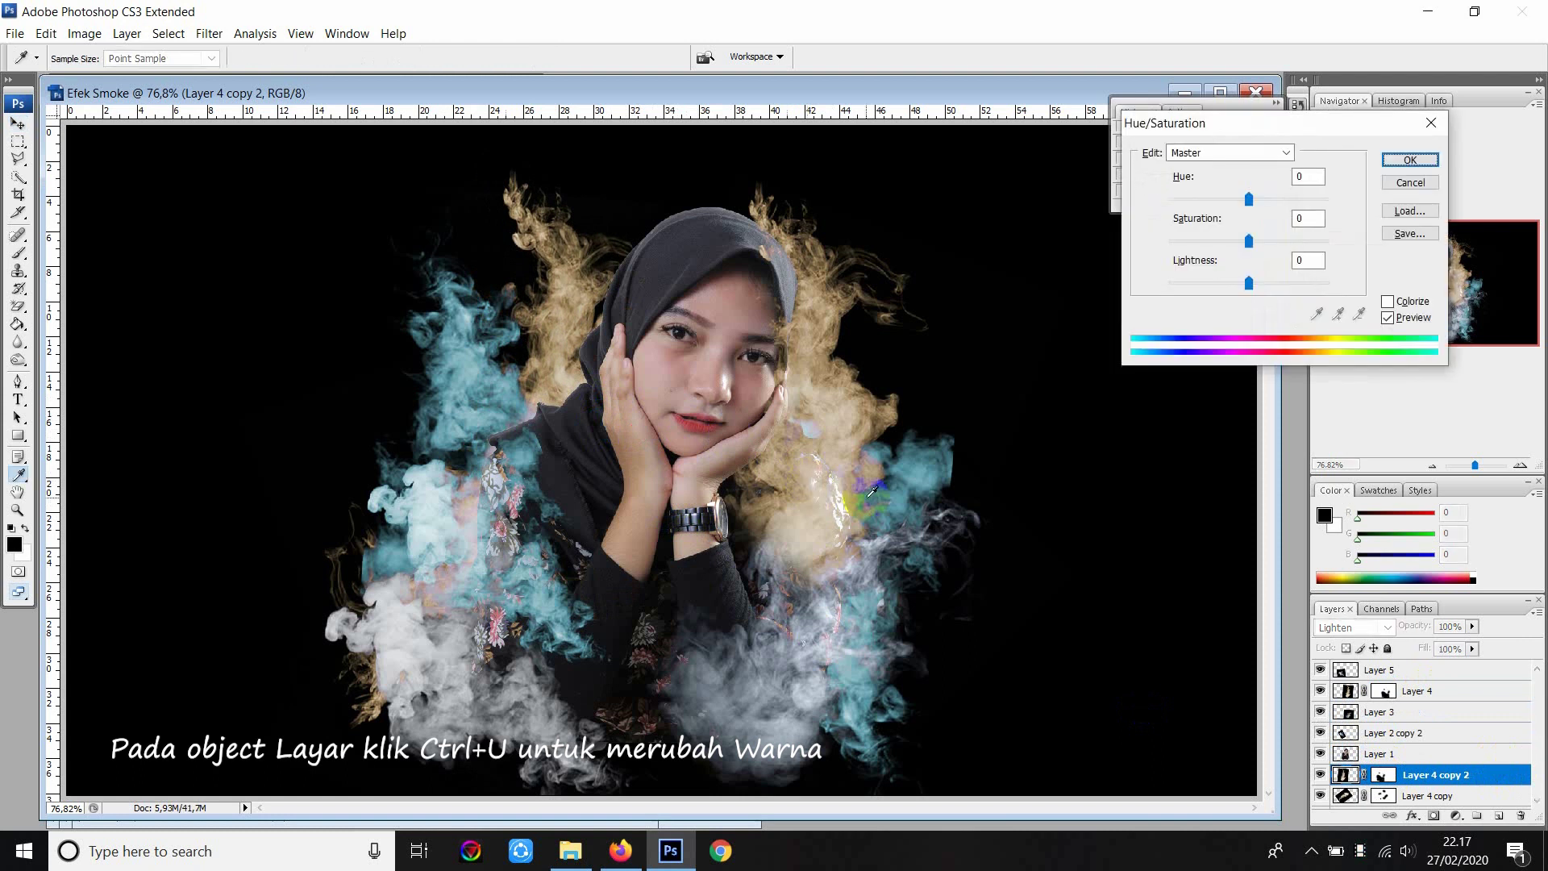
left_click_drag(1256, 146, 1091, 282)
mouse_move(1085, 335)
left_mouse_down()
mouse_move(1166, 337)
mouse_move(1011, 321)
mouse_move(1143, 323)
left_mouse_up()
mouse_move(1147, 316)
left_mouse_down()
mouse_move(1125, 315)
mouse_move(1182, 320)
mouse_move(1039, 332)
left_mouse_up()
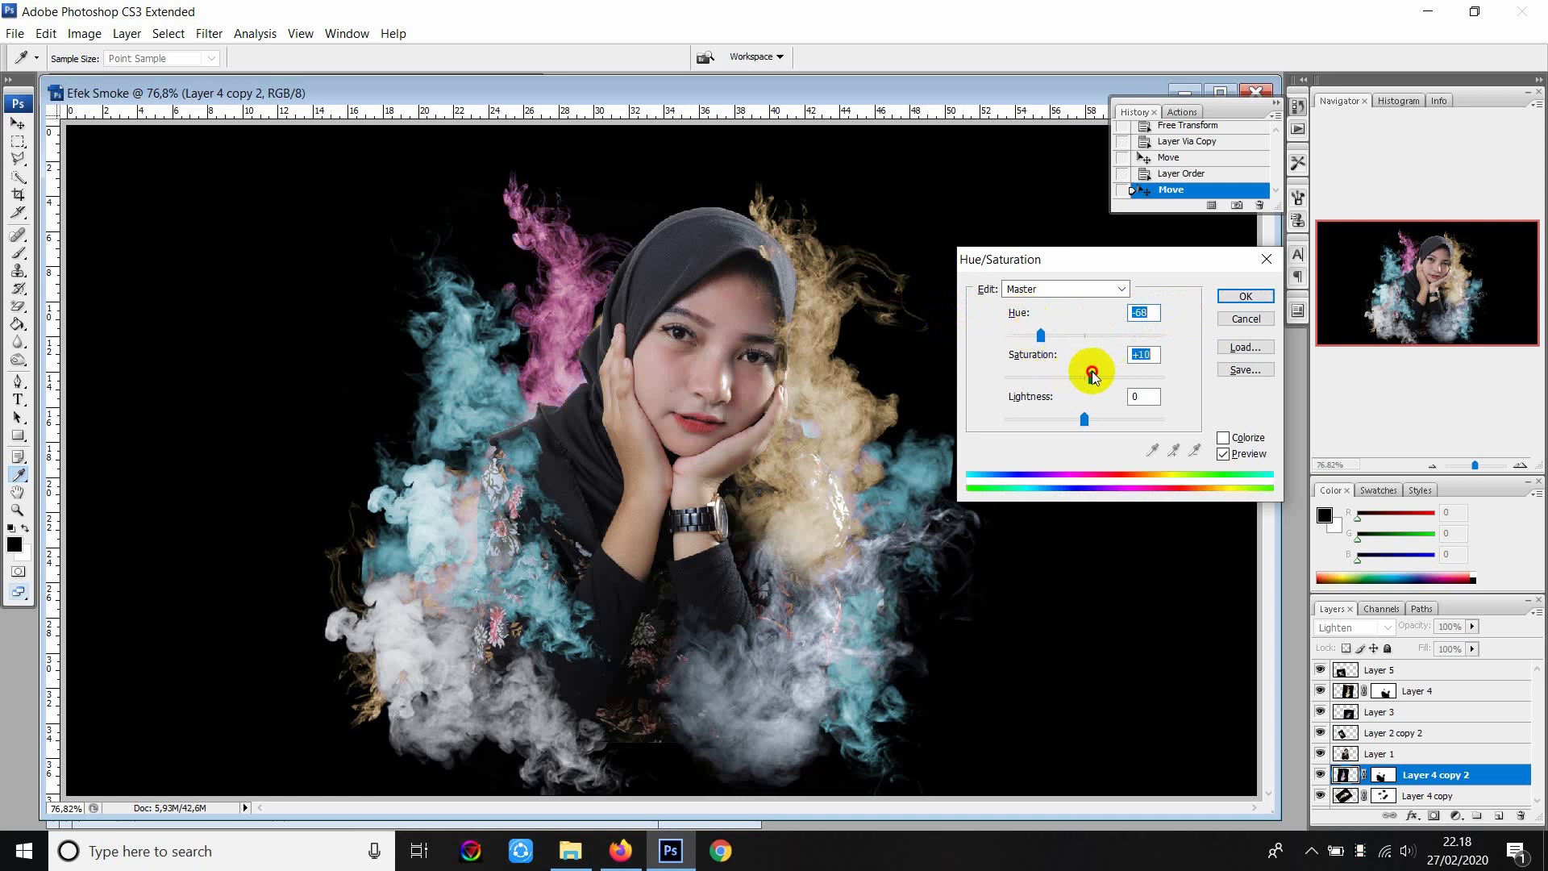
left_click(1247, 295)
key("v")
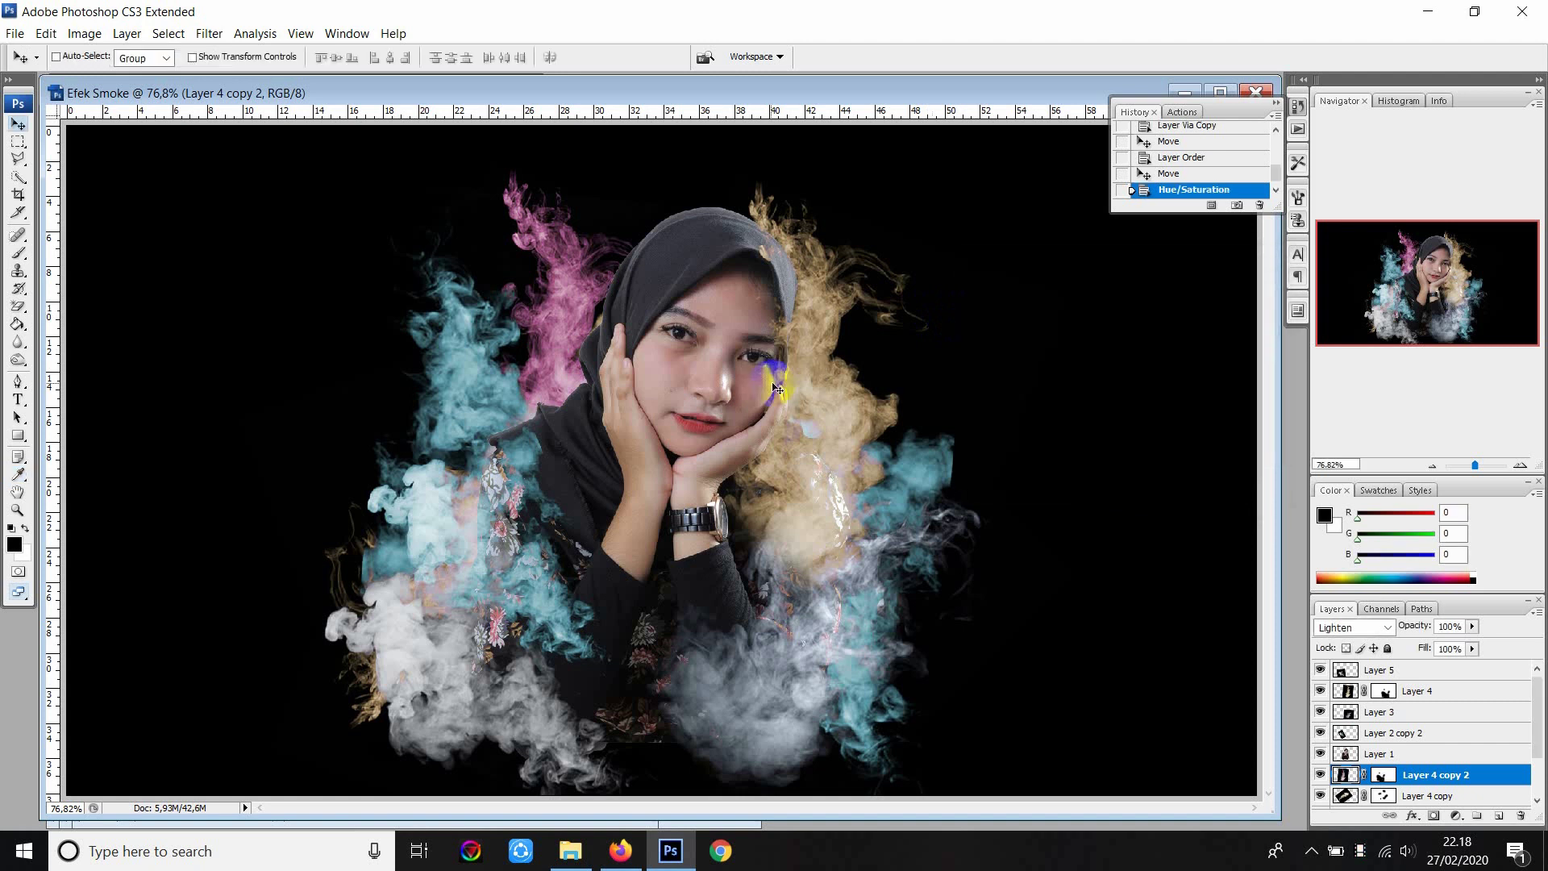
left_click_drag(779, 392, 746, 377)
Duplicate the pink smoke, rotate it 180°, restack above Layer 1, and tilt it about 42°.
key("ctrl+j")
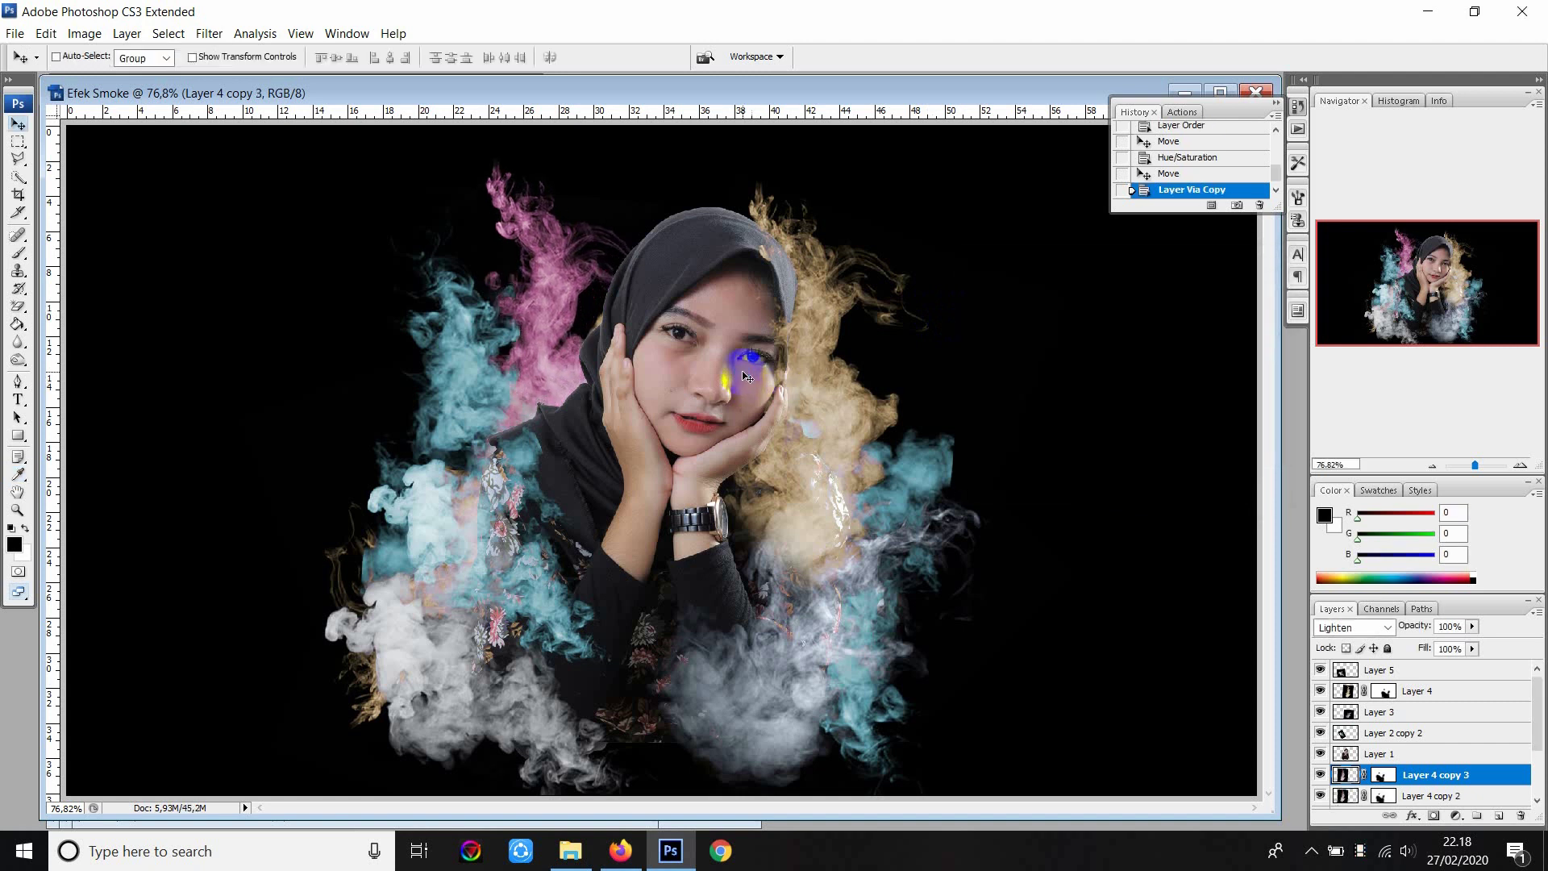
left_click(46, 33)
mouse_move(75, 394)
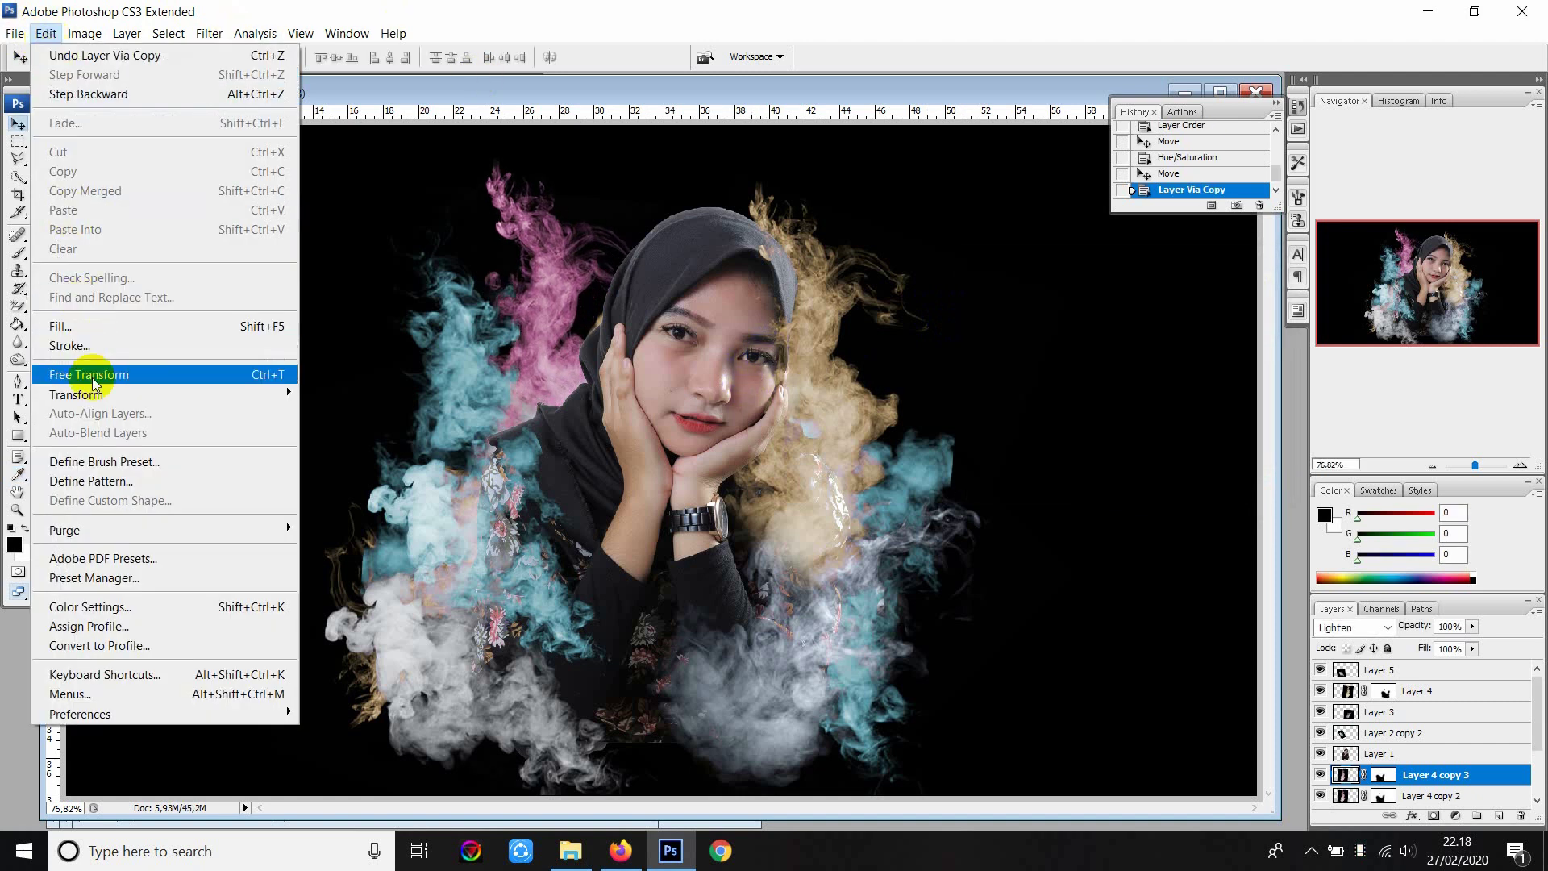
left_click(387, 550)
double_click(1435, 772)
left_click_drag(1435, 769, 1435, 743)
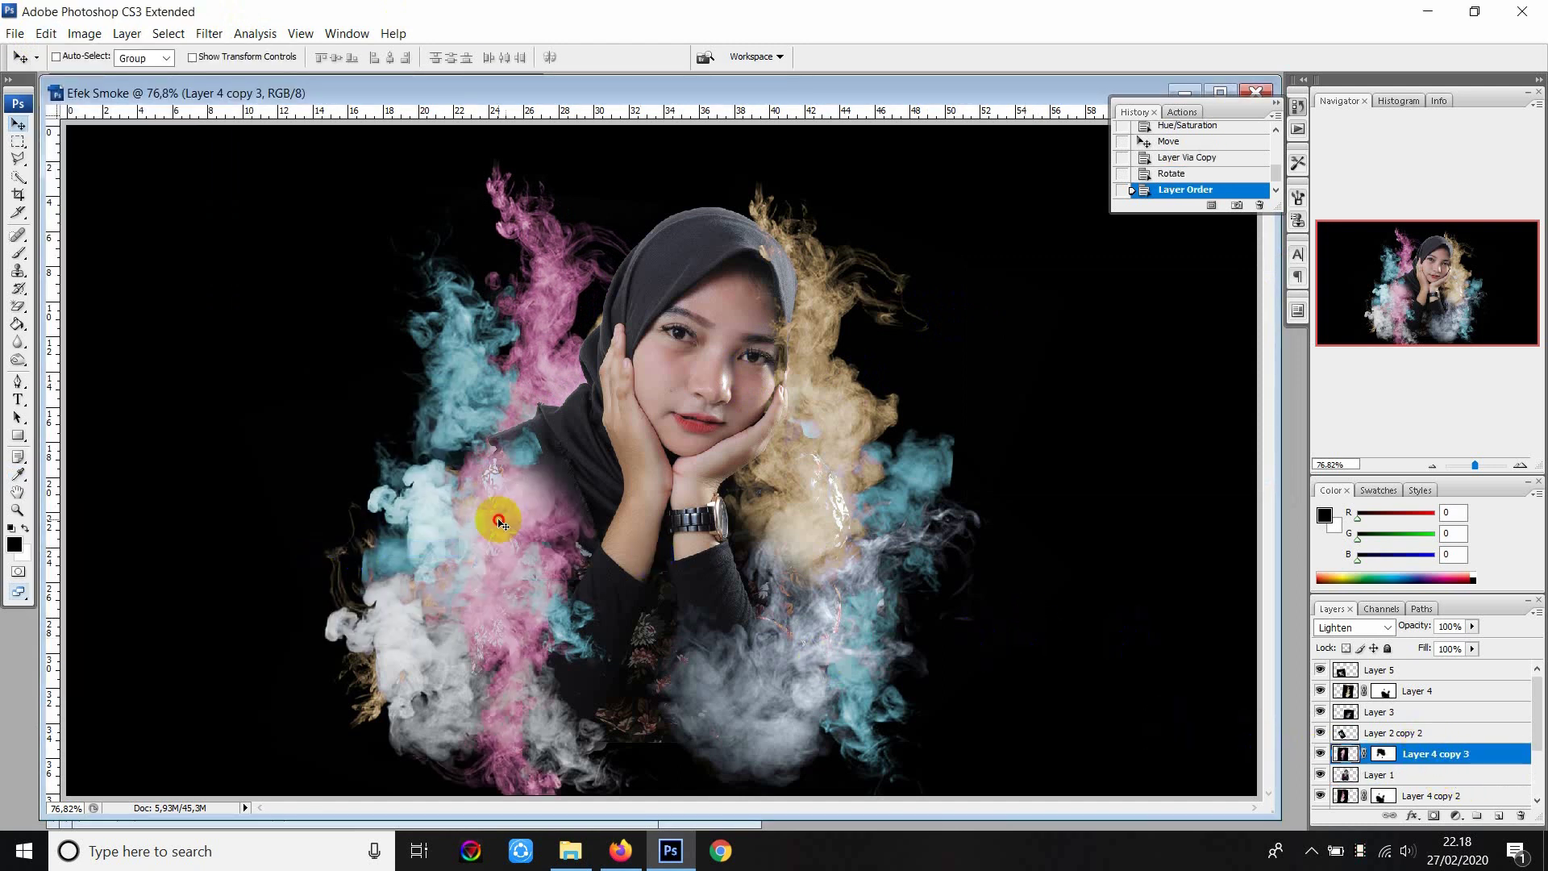
left_click_drag(515, 405, 564, 441)
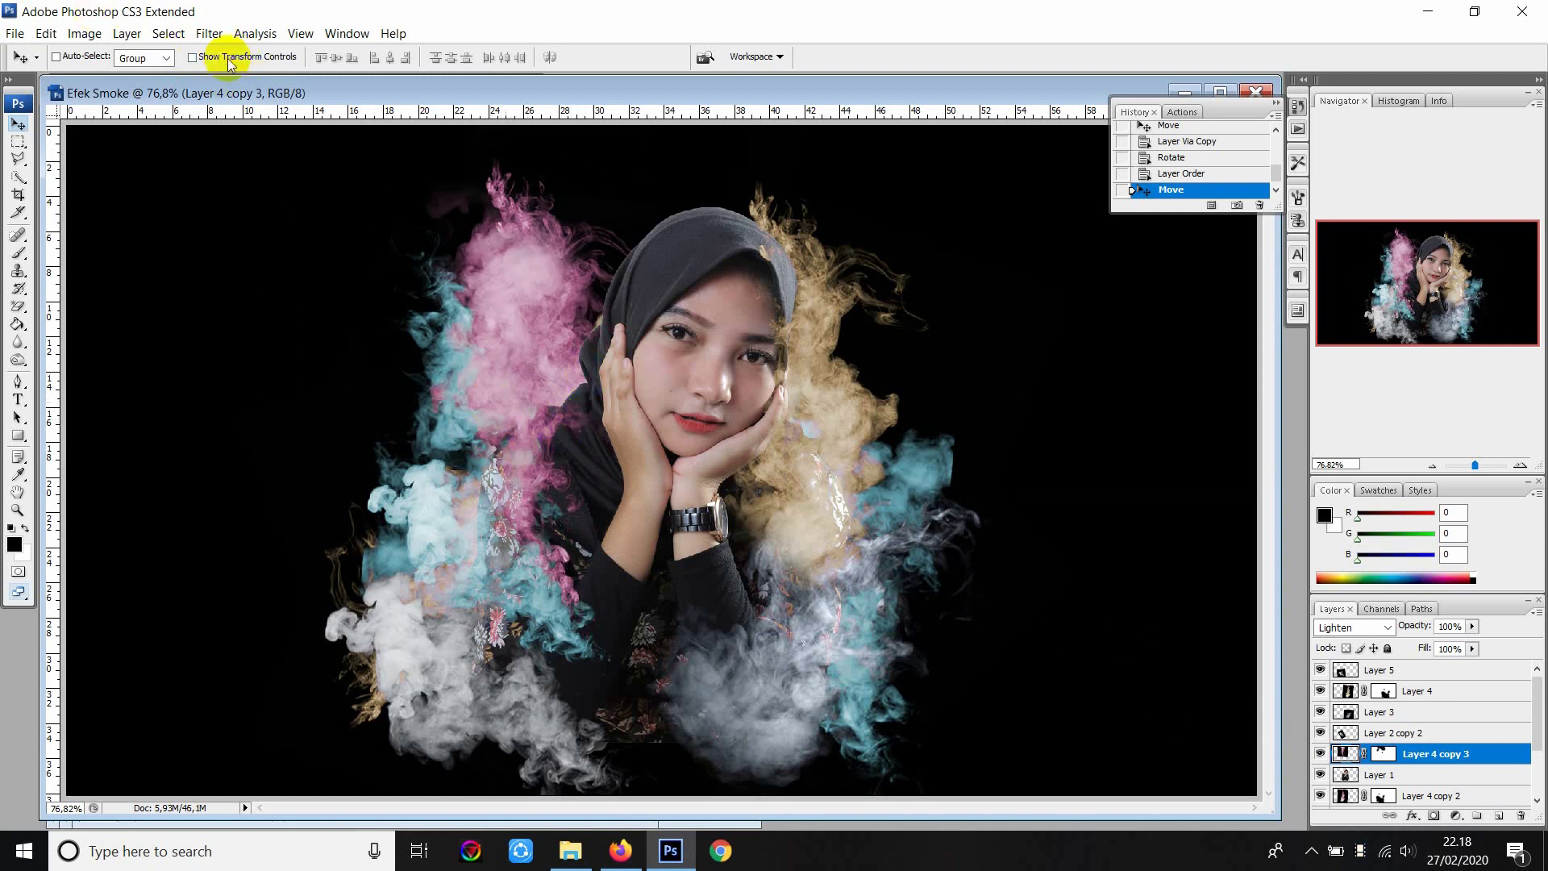
mouse_move(854, 306)
left_mouse_down()
mouse_move(898, 412)
mouse_move(794, 564)
left_mouse_up()
mouse_move(554, 387)
left_mouse_down()
mouse_move(628, 407)
mouse_move(604, 506)
left_mouse_up()
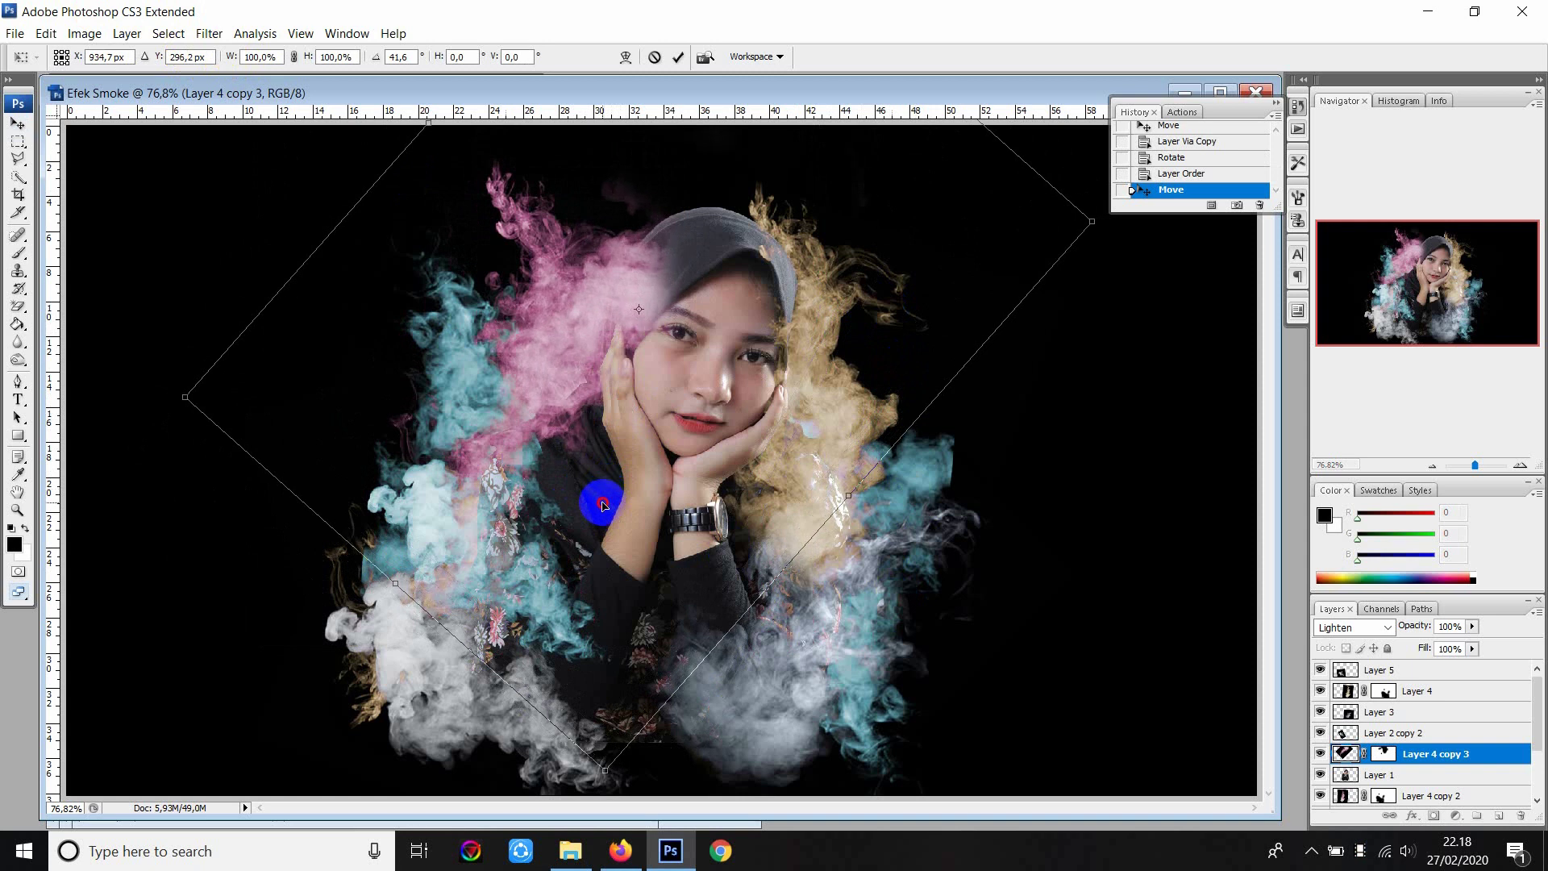
key("Return")
Move the pink smoke copy to the top of the layer stack and target its mask.
left_click(1422, 754)
mouse_move(1422, 754)
left_mouse_down()
mouse_move(1430, 645)
mouse_move(1425, 670)
left_mouse_up()
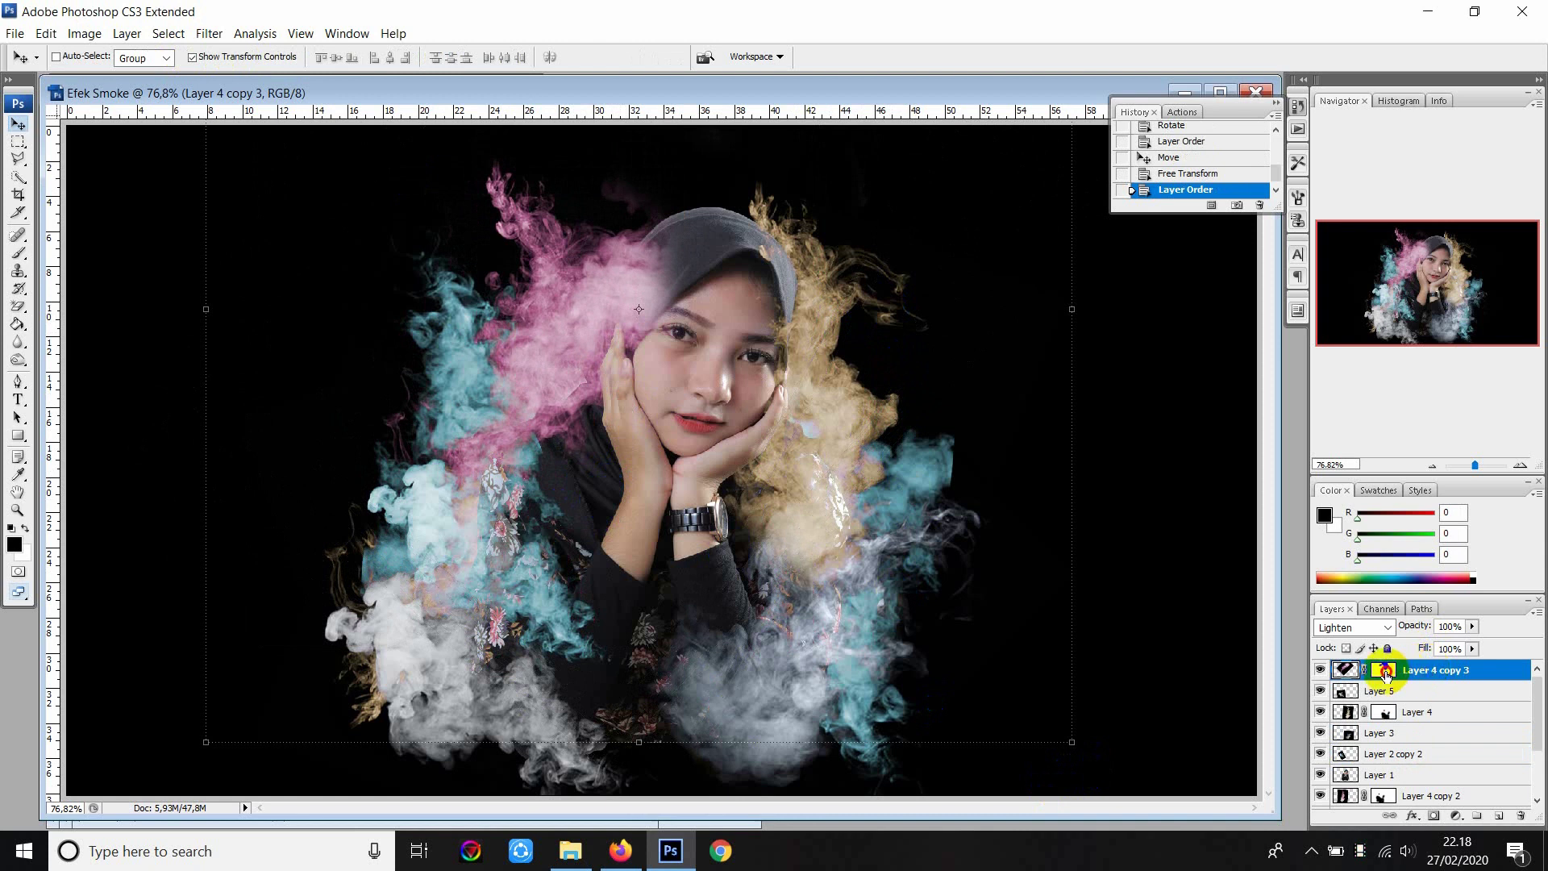
left_click(1385, 671)
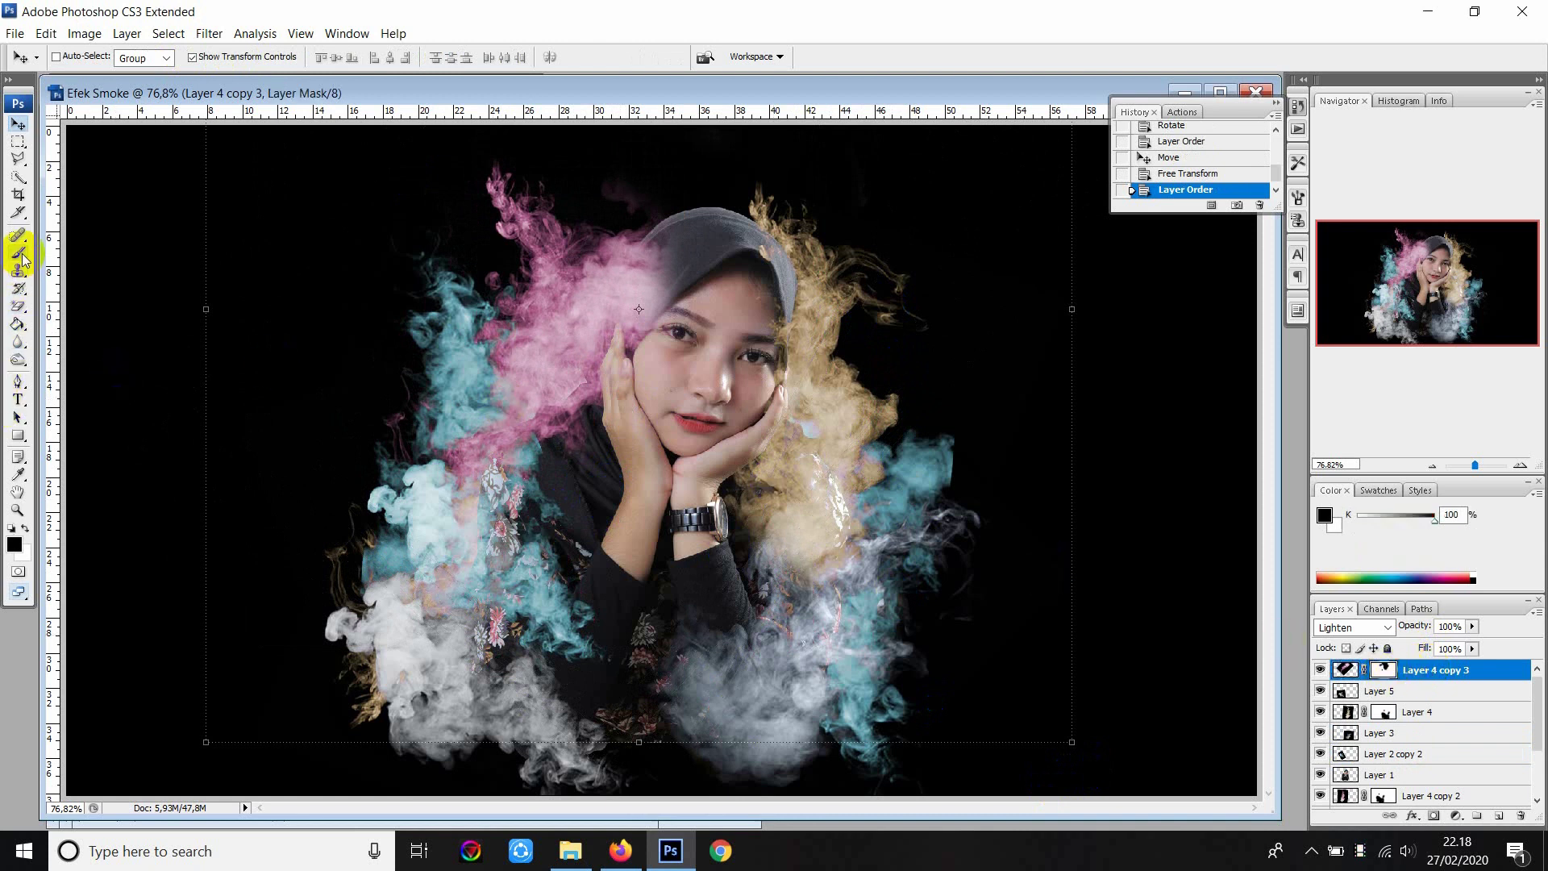
Paint the pink smoke off her cheek and hijab on its mask, then shift it down-left.
left_click(19, 253)
left_click_drag(643, 304, 569, 556)
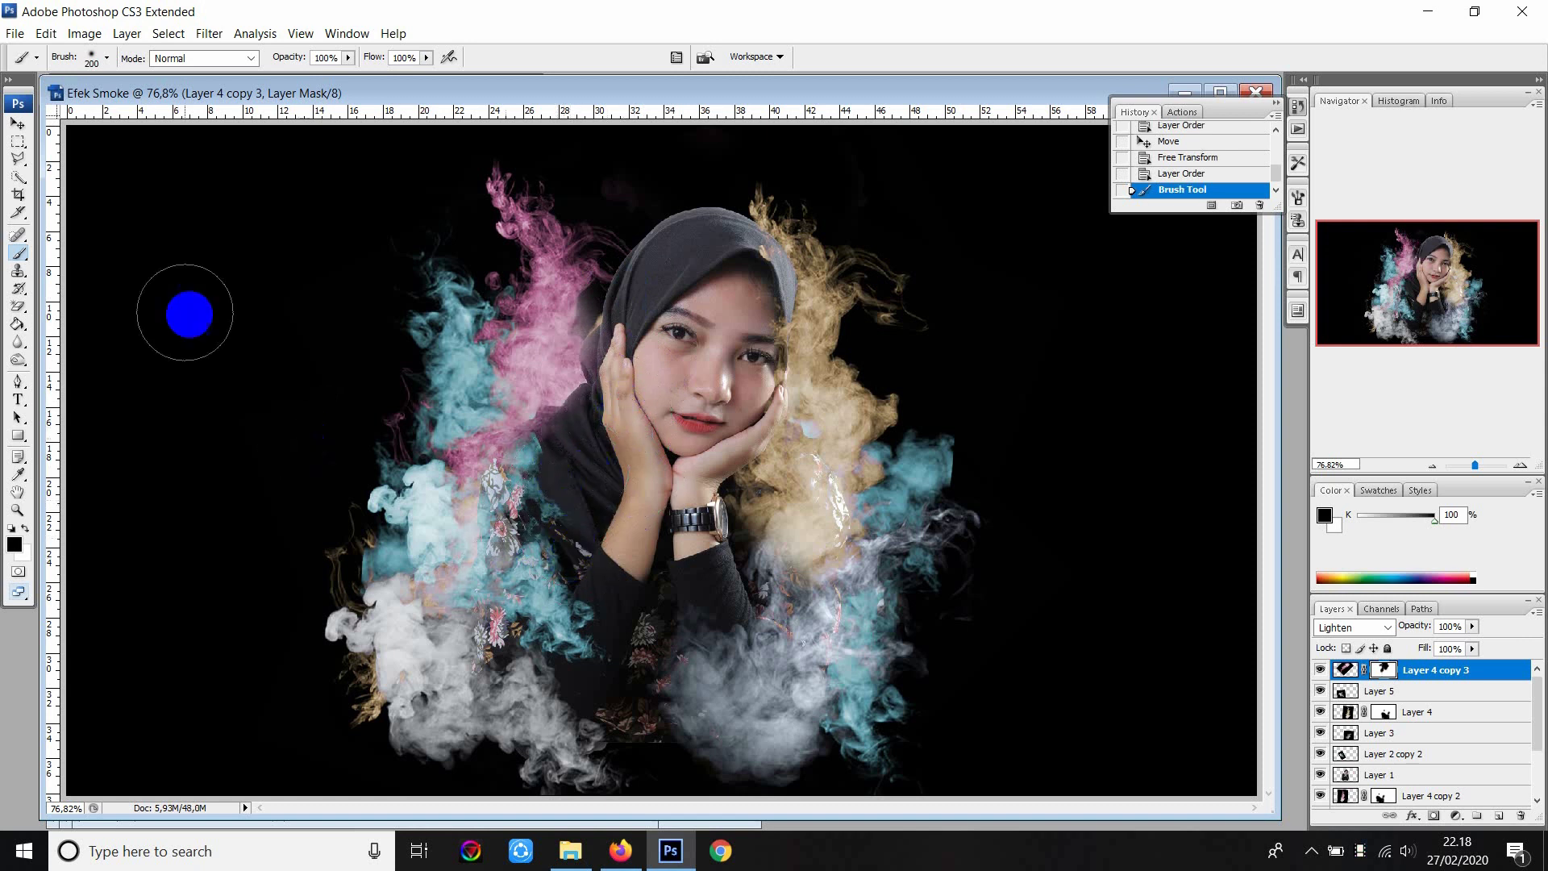
left_click(18, 123)
mouse_move(677, 528)
left_mouse_down()
mouse_move(612, 570)
mouse_move(629, 545)
left_mouse_up()
mouse_move(523, 448)
left_mouse_down()
mouse_move(545, 420)
mouse_move(533, 453)
left_mouse_up()
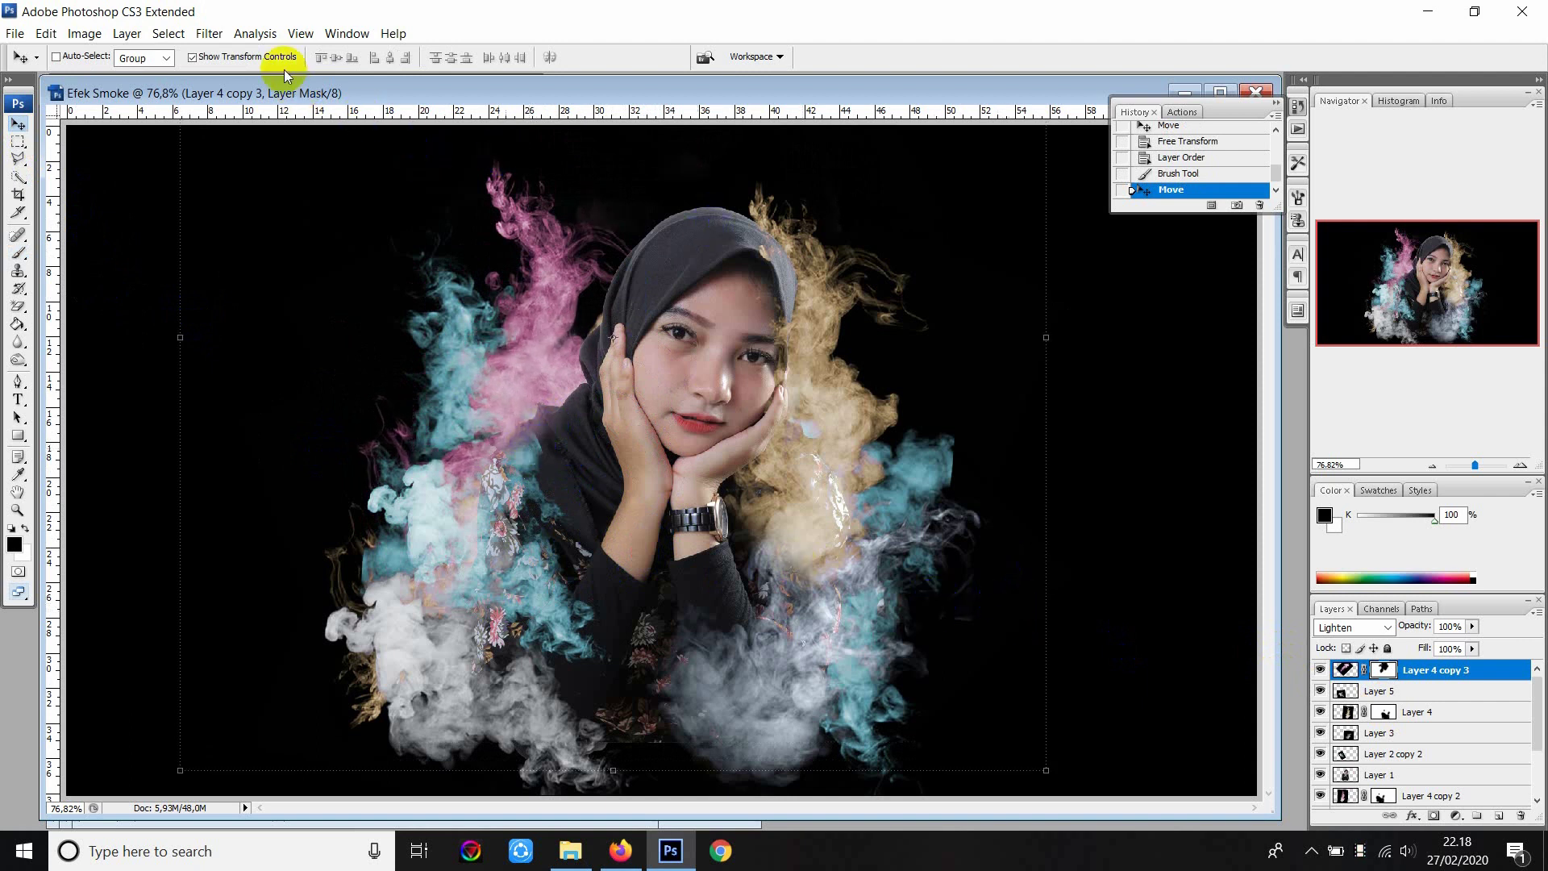
Toggle Layer 5's visibility to check it, then give Layer 1 a layer mask.
left_click(1320, 692)
left_click(1320, 694)
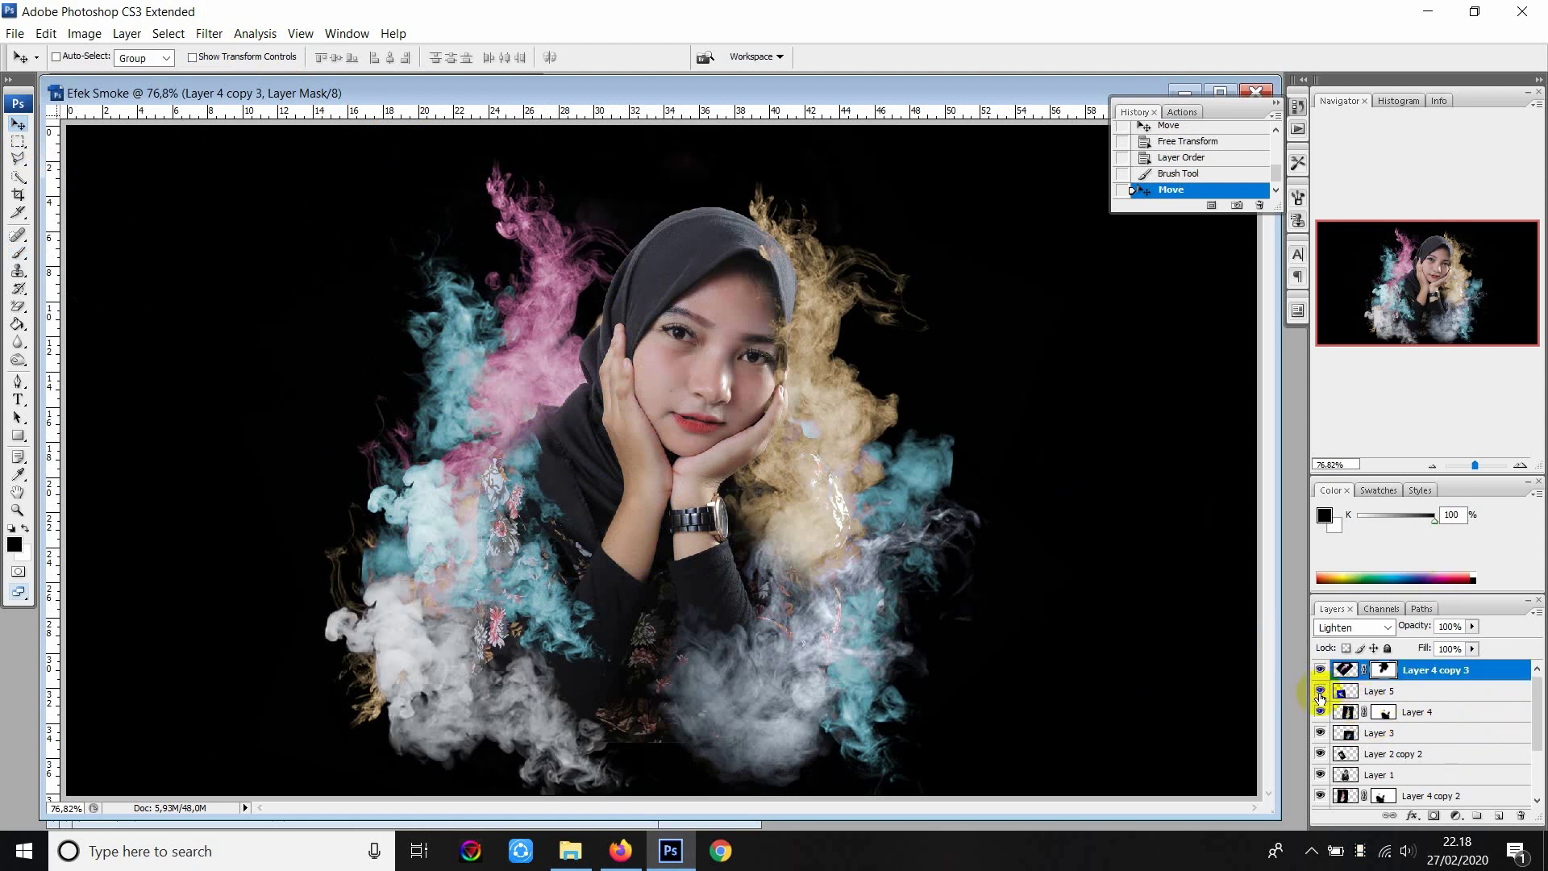
scroll(1403, 746, "down", 1)
left_click(1391, 754)
left_click(1434, 816)
left_click(1376, 754)
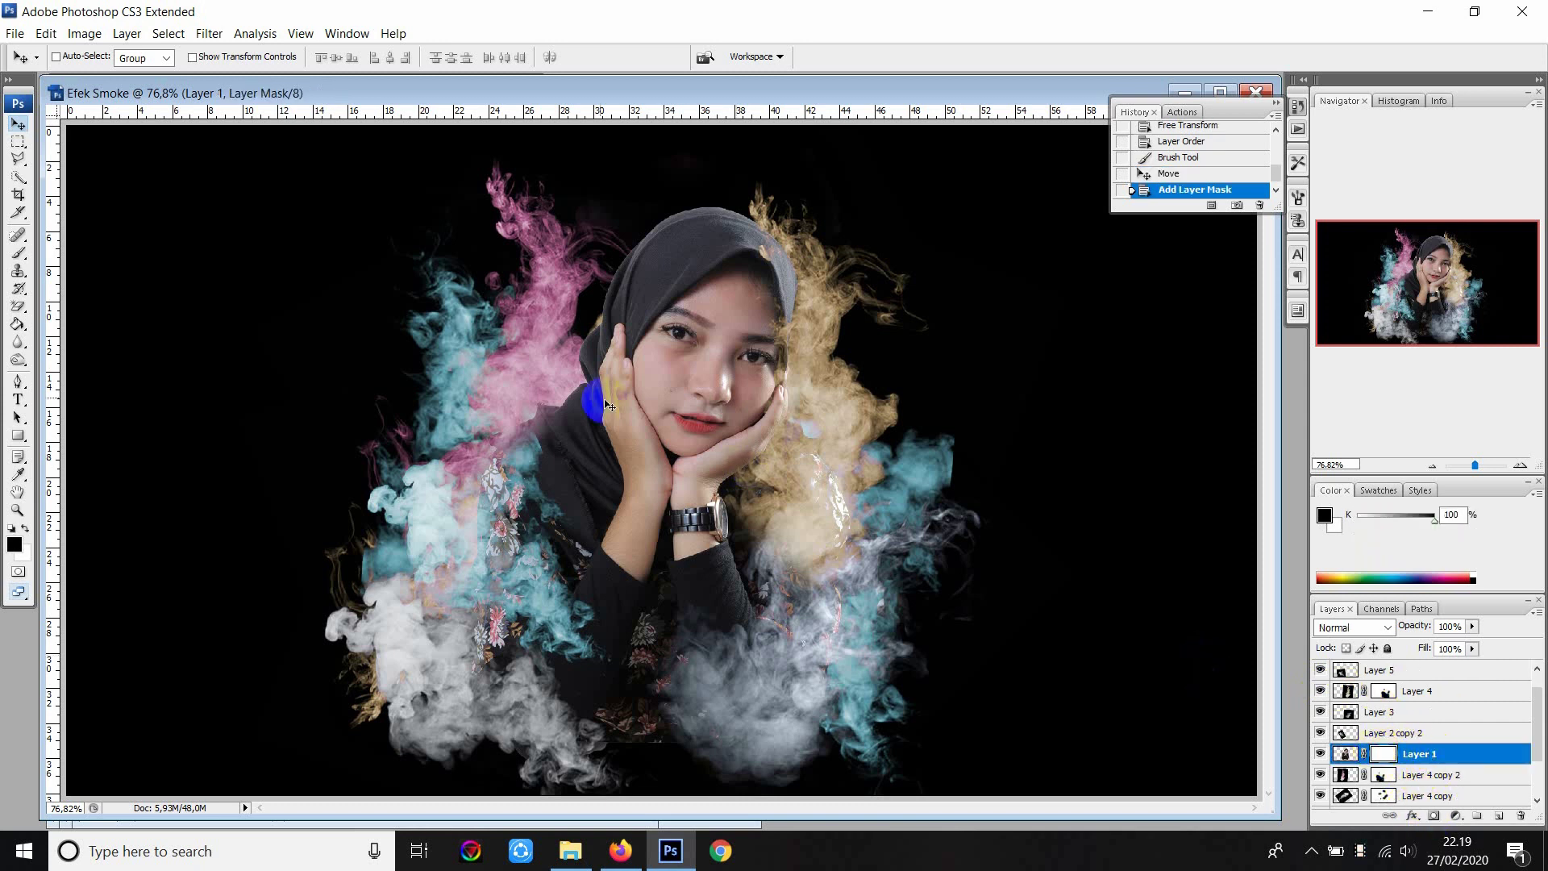
left_click(18, 252)
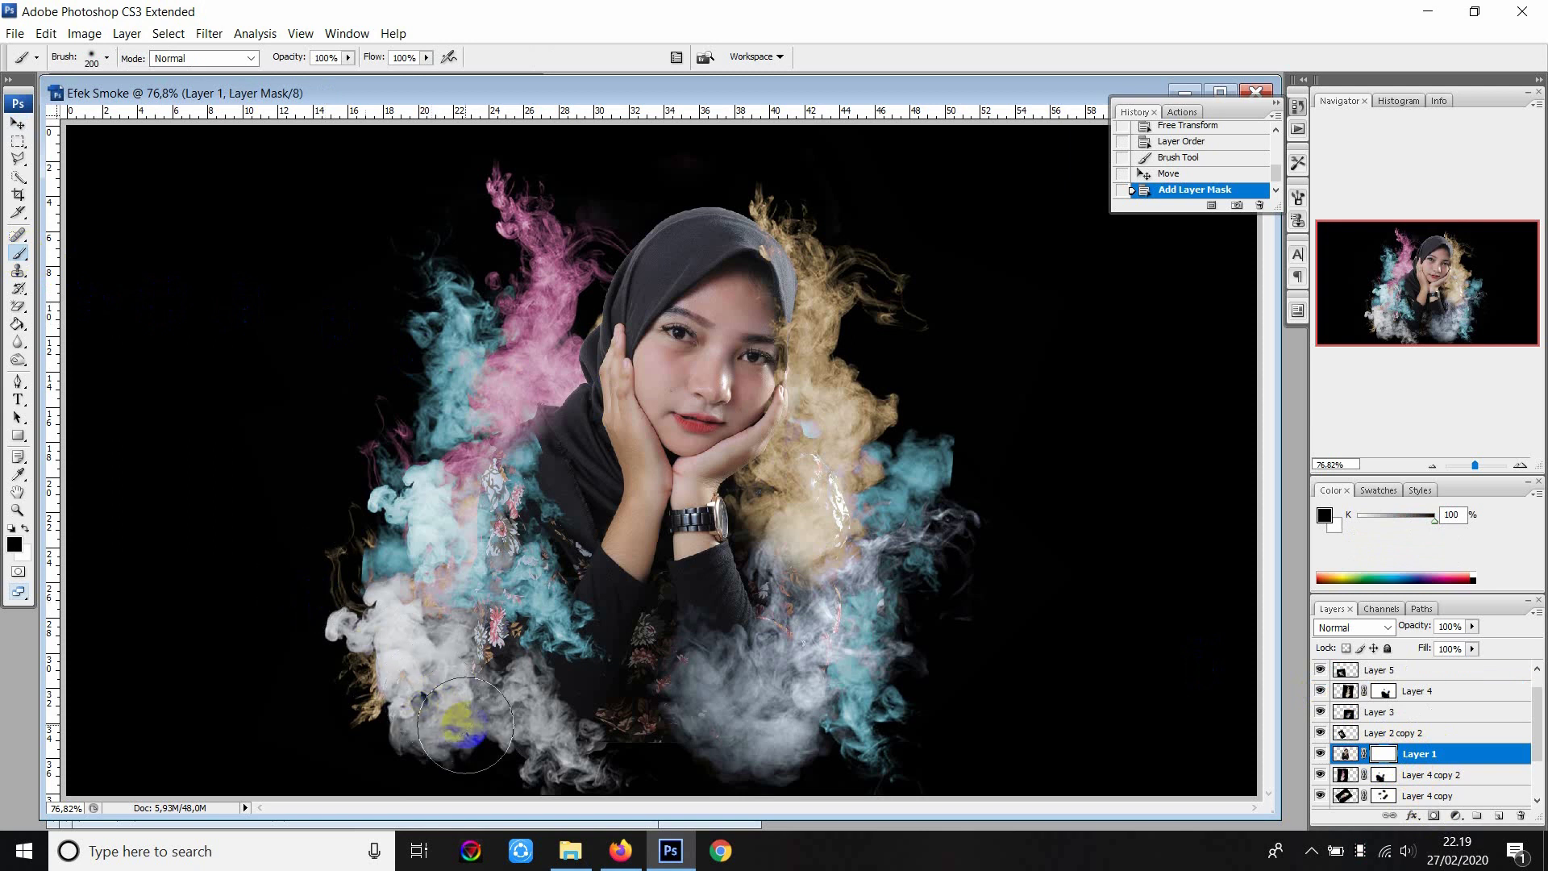
Paint out teal smoke at the bottom, right of the face, and on the left side on Layer 1's mask.
mouse_move(535, 762)
left_mouse_down()
mouse_move(565, 780)
mouse_move(605, 767)
mouse_move(529, 753)
mouse_move(415, 688)
left_mouse_up()
left_click_drag(808, 798, 891, 733)
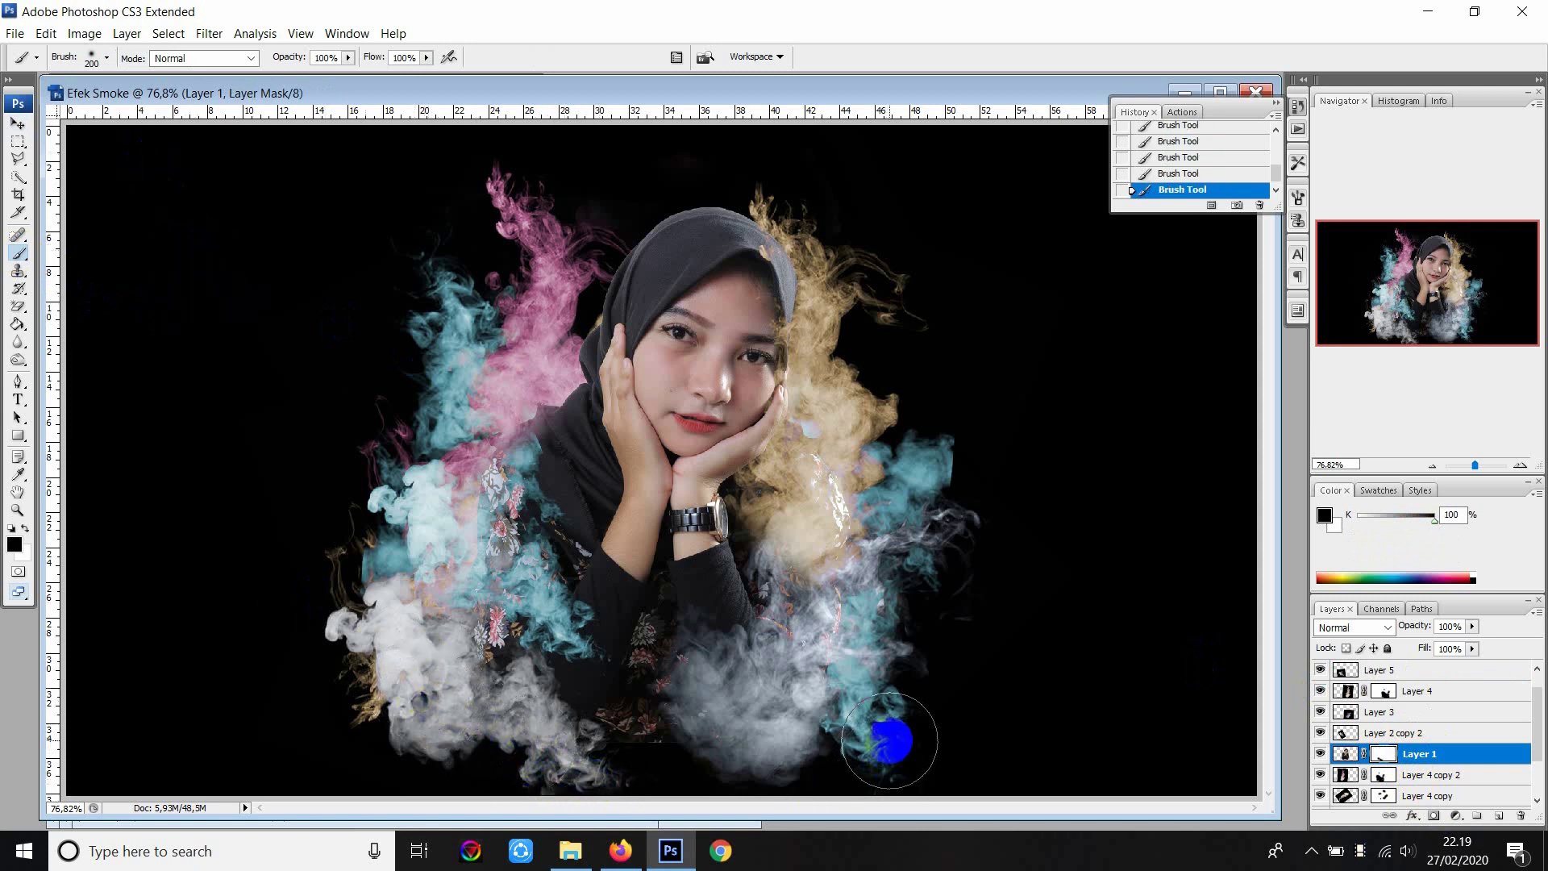
mouse_move(904, 541)
left_mouse_down()
mouse_move(907, 411)
mouse_move(940, 529)
left_mouse_up()
left_click(491, 374)
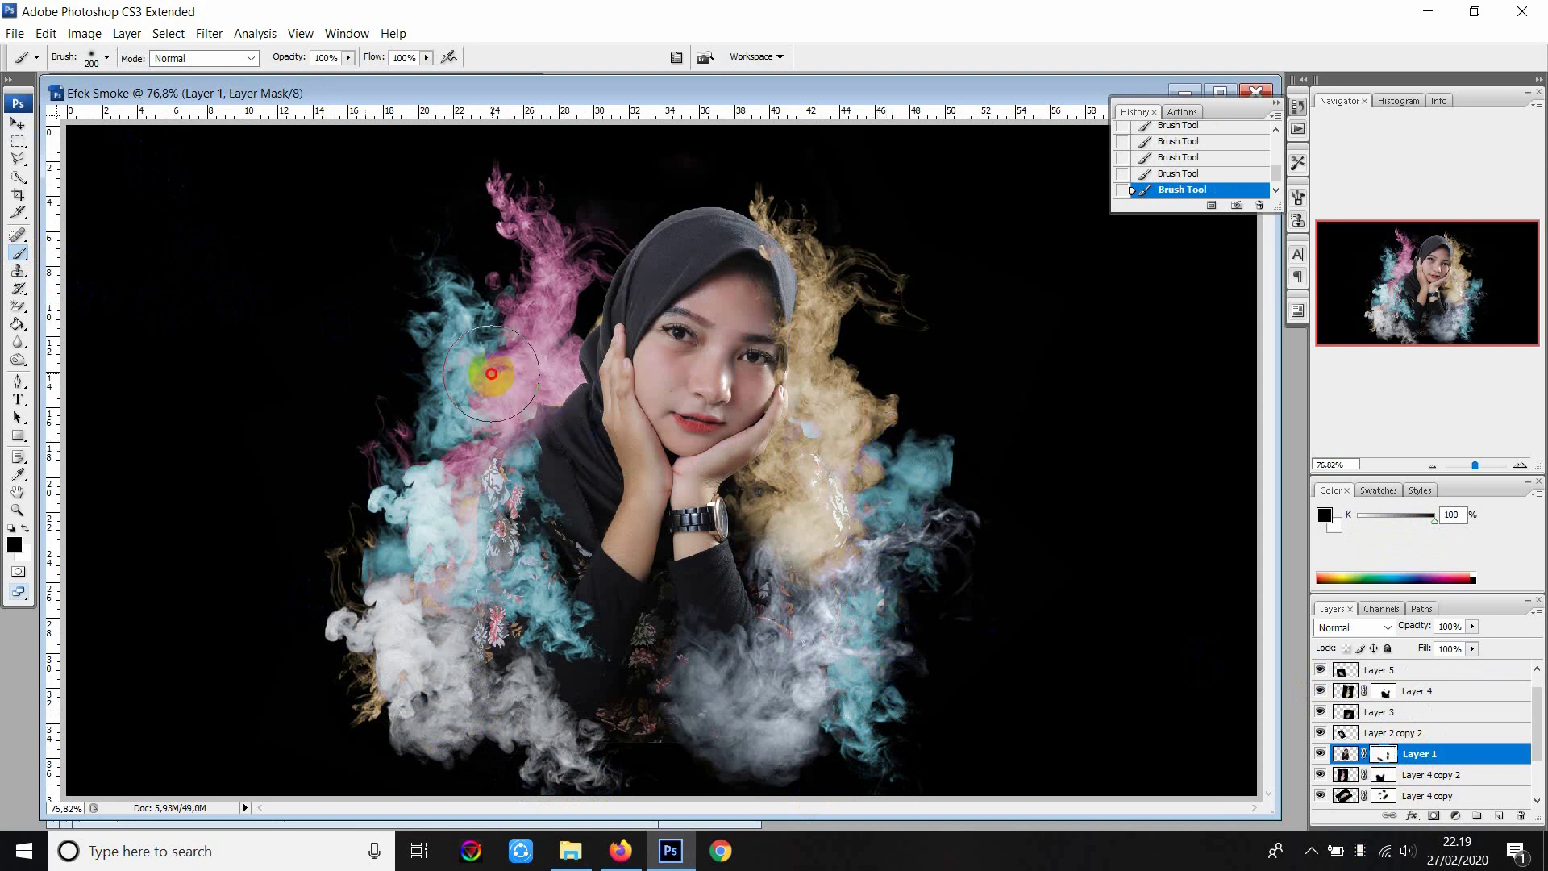
left_click_drag(487, 368, 487, 366)
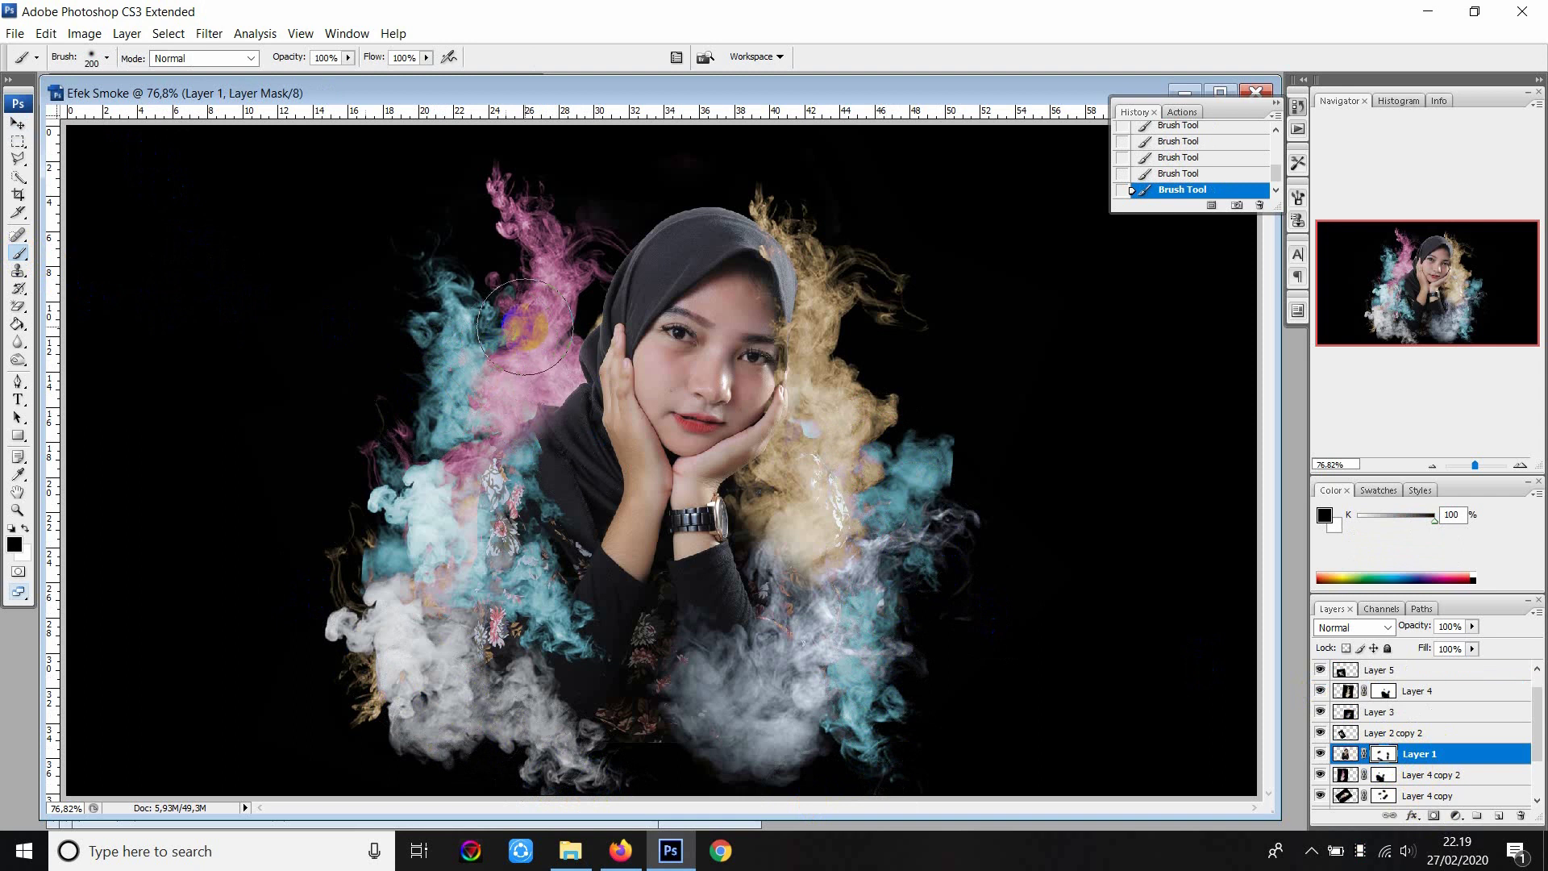
mouse_move(545, 268)
left_mouse_down()
mouse_move(588, 197)
mouse_move(702, 145)
mouse_move(809, 137)
mouse_move(857, 242)
mouse_move(630, 142)
left_mouse_up()
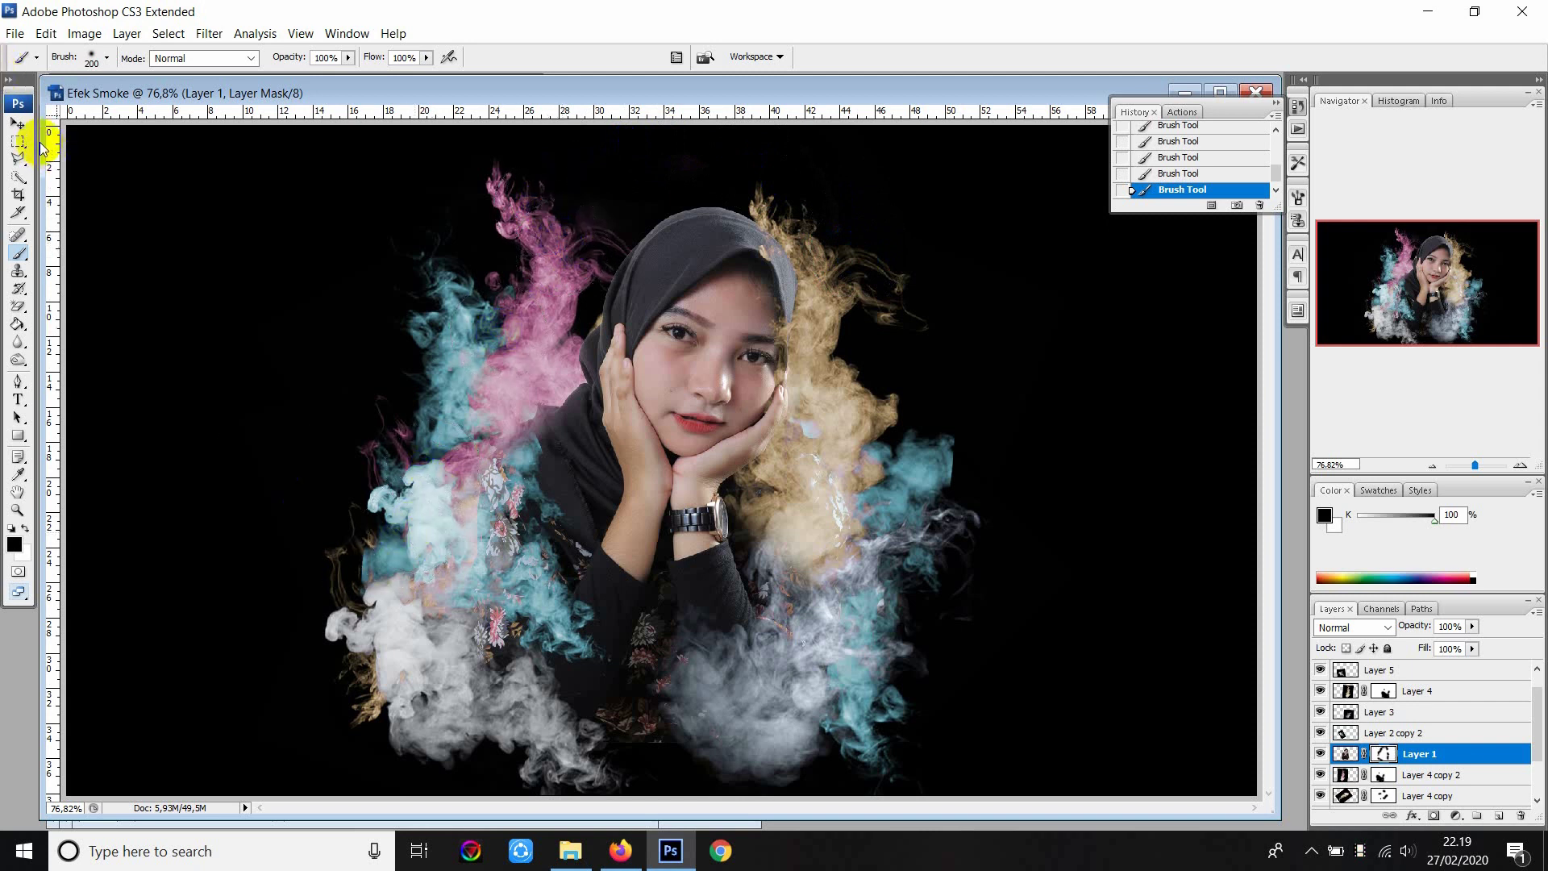
left_click(18, 123)
Type a new text line below the portrait and colour it white.
left_click(18, 404)
left_click(303, 613)
type("Tambahkan Text agar lebih menarik")
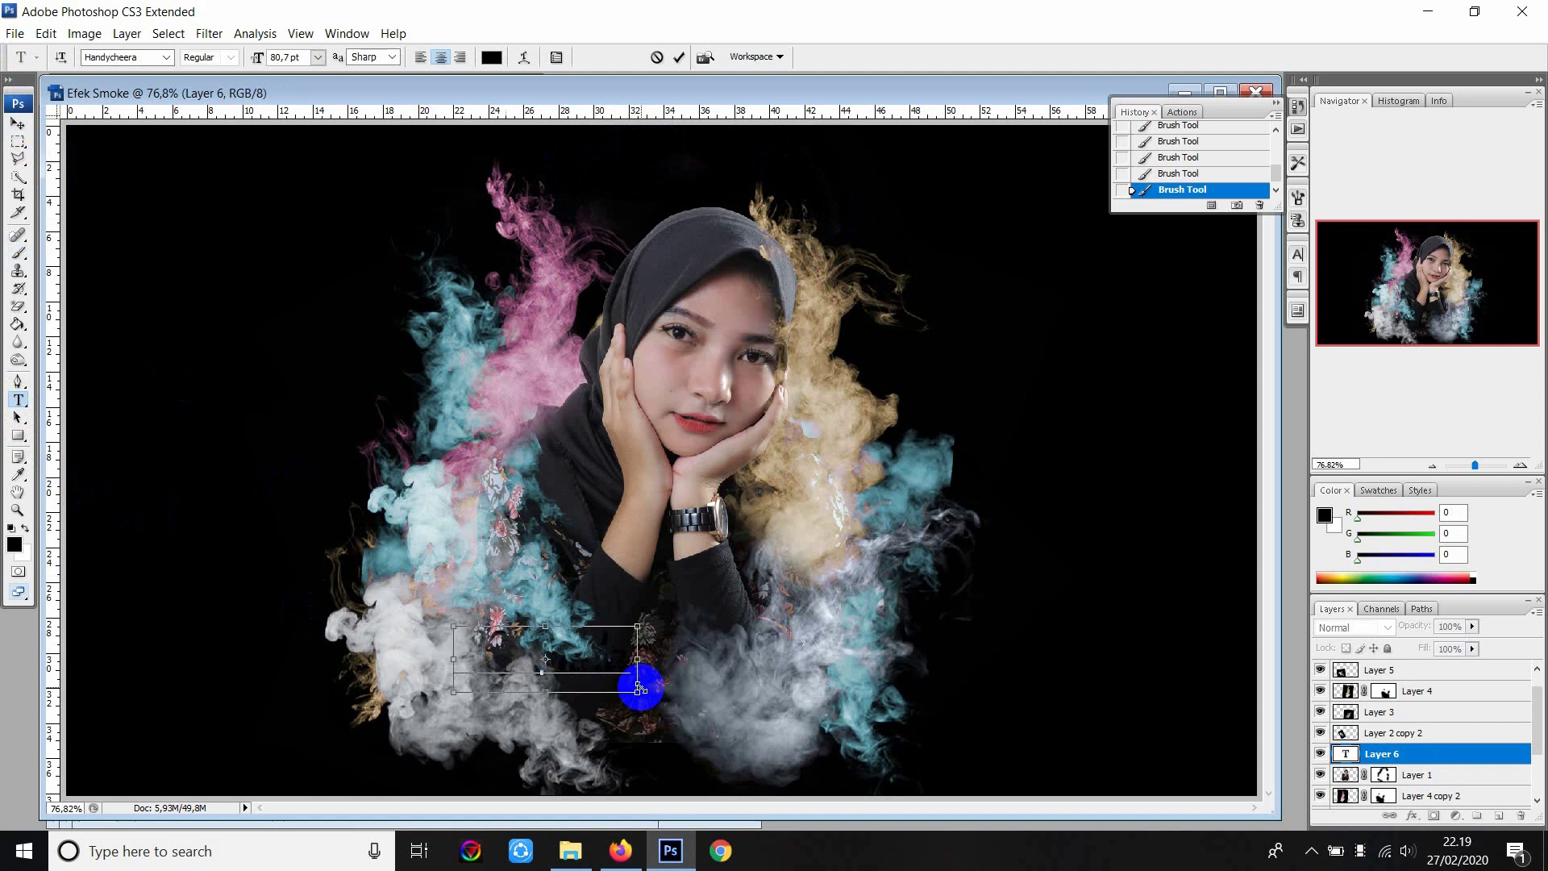
key("ctrl+a")
left_click(492, 57)
left_click_drag(964, 274, 927, 191)
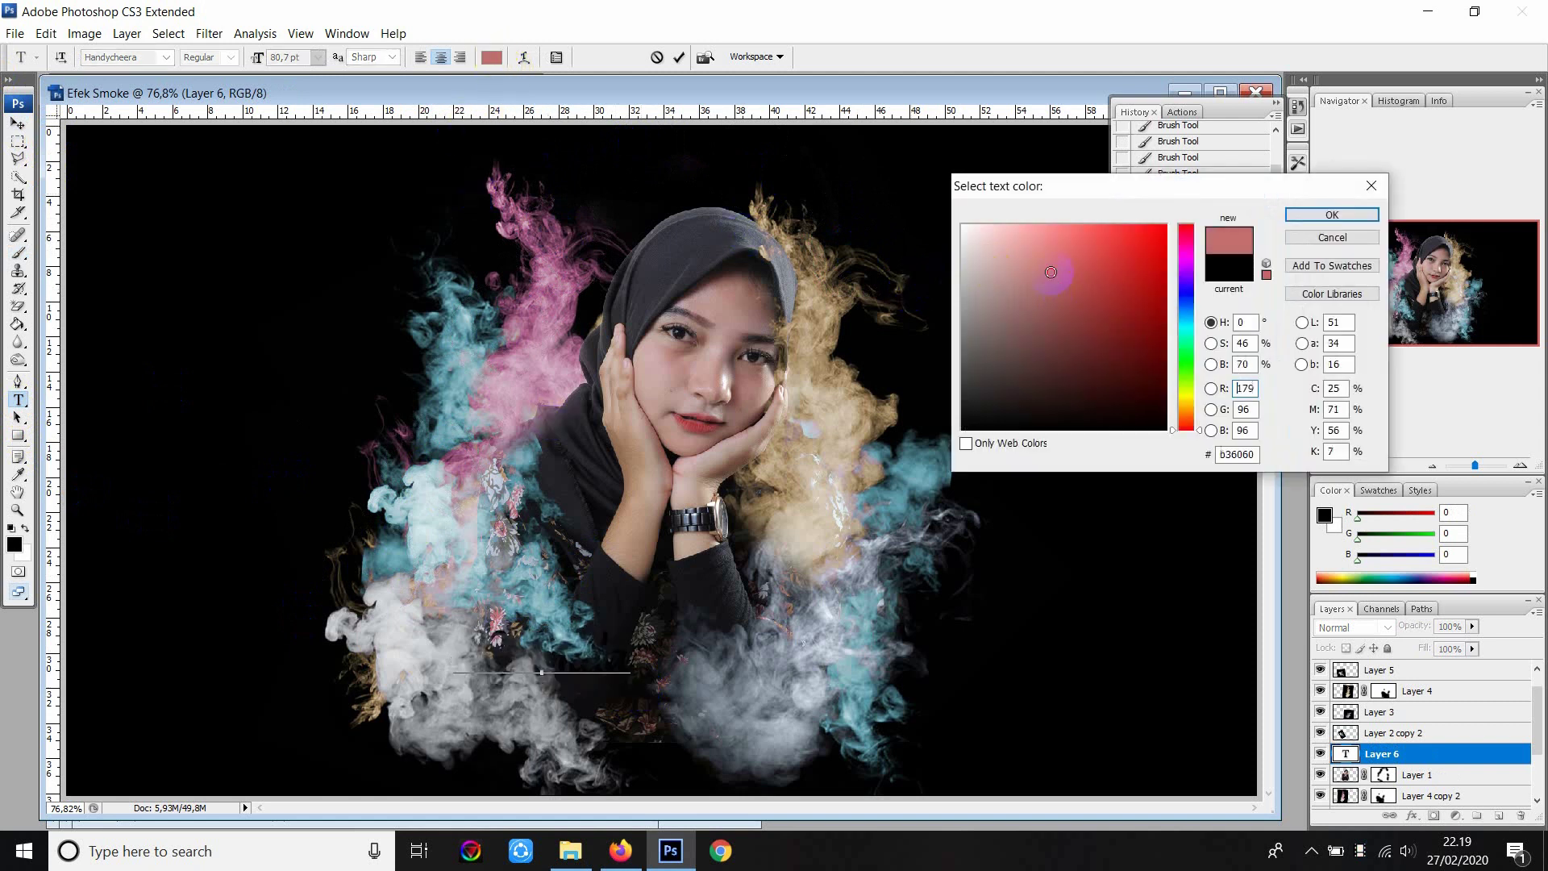
left_click(1332, 216)
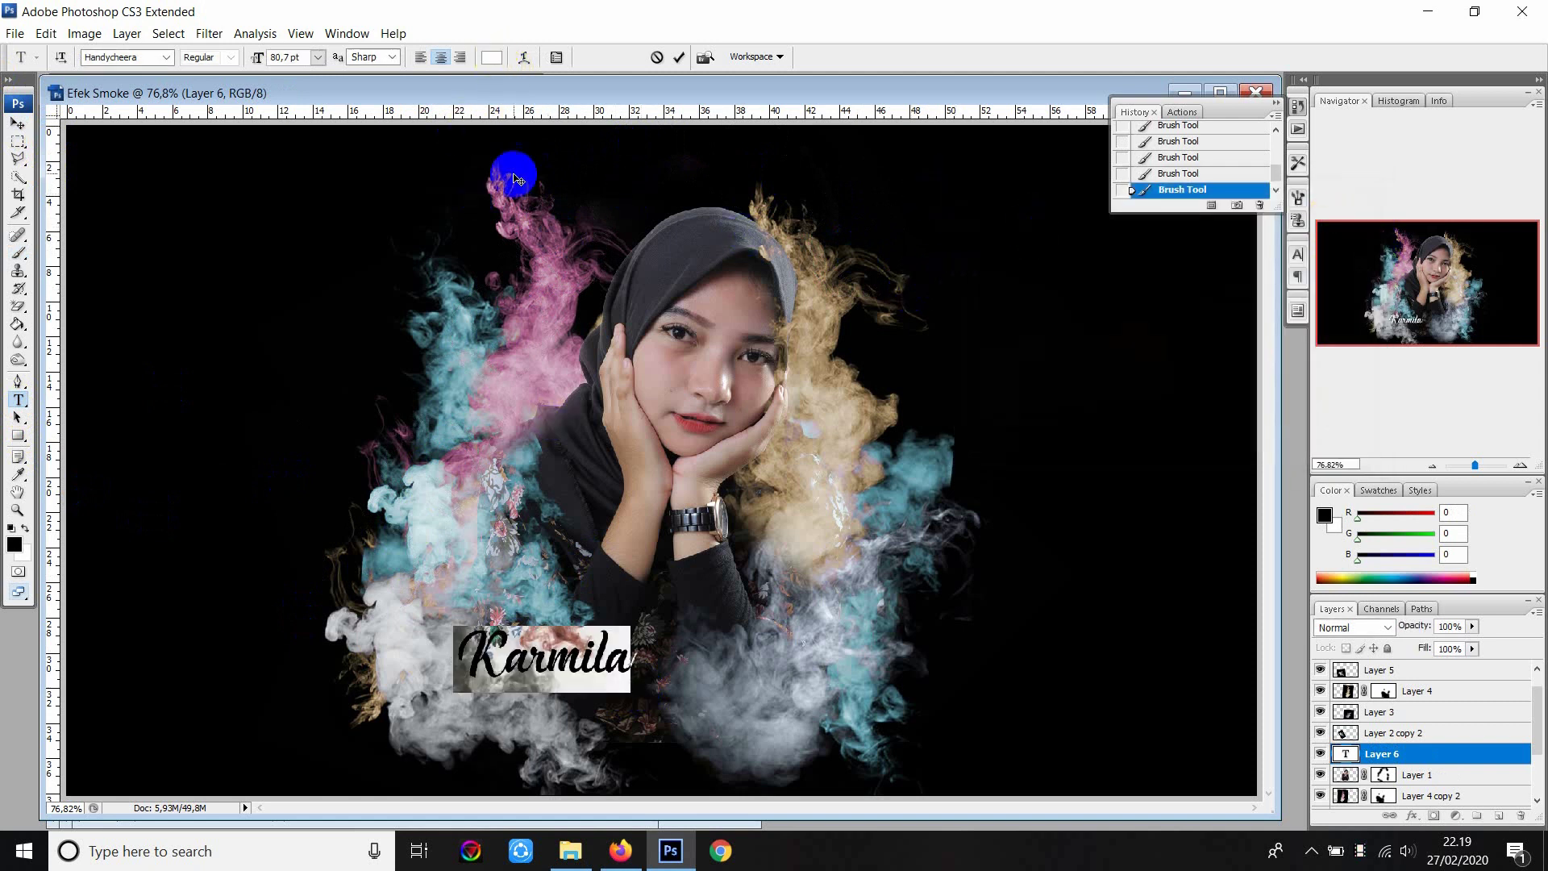
Set the Handycheera font, then enlarge the Karmila text and centre it below the hands.
left_click(166, 58)
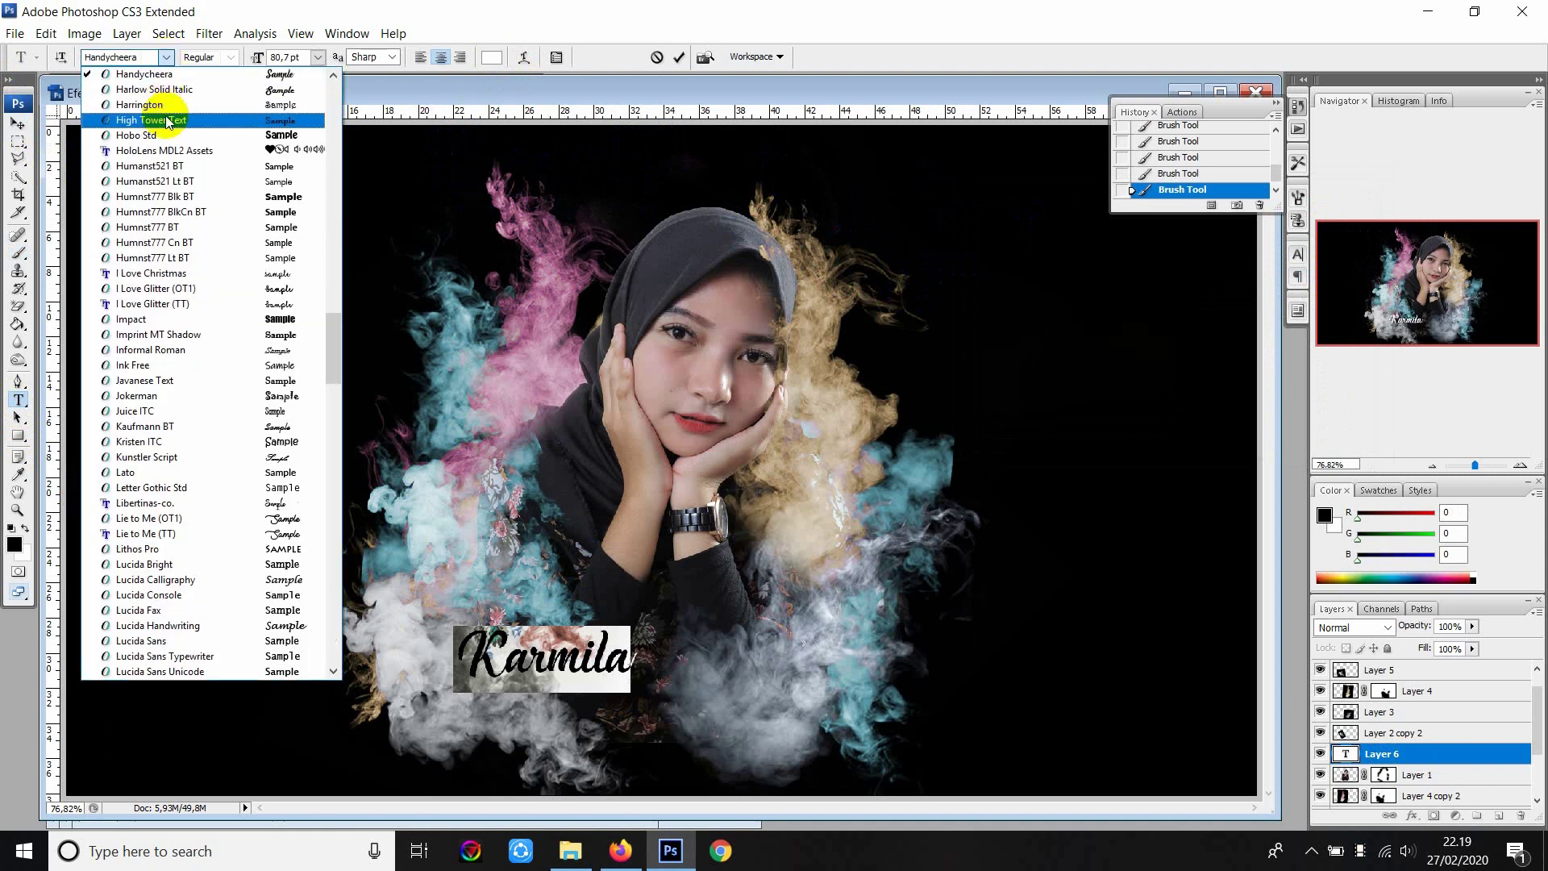
left_click(18, 125)
mouse_move(594, 605)
left_mouse_down()
mouse_move(701, 695)
mouse_move(792, 649)
left_mouse_up()
left_click(758, 673)
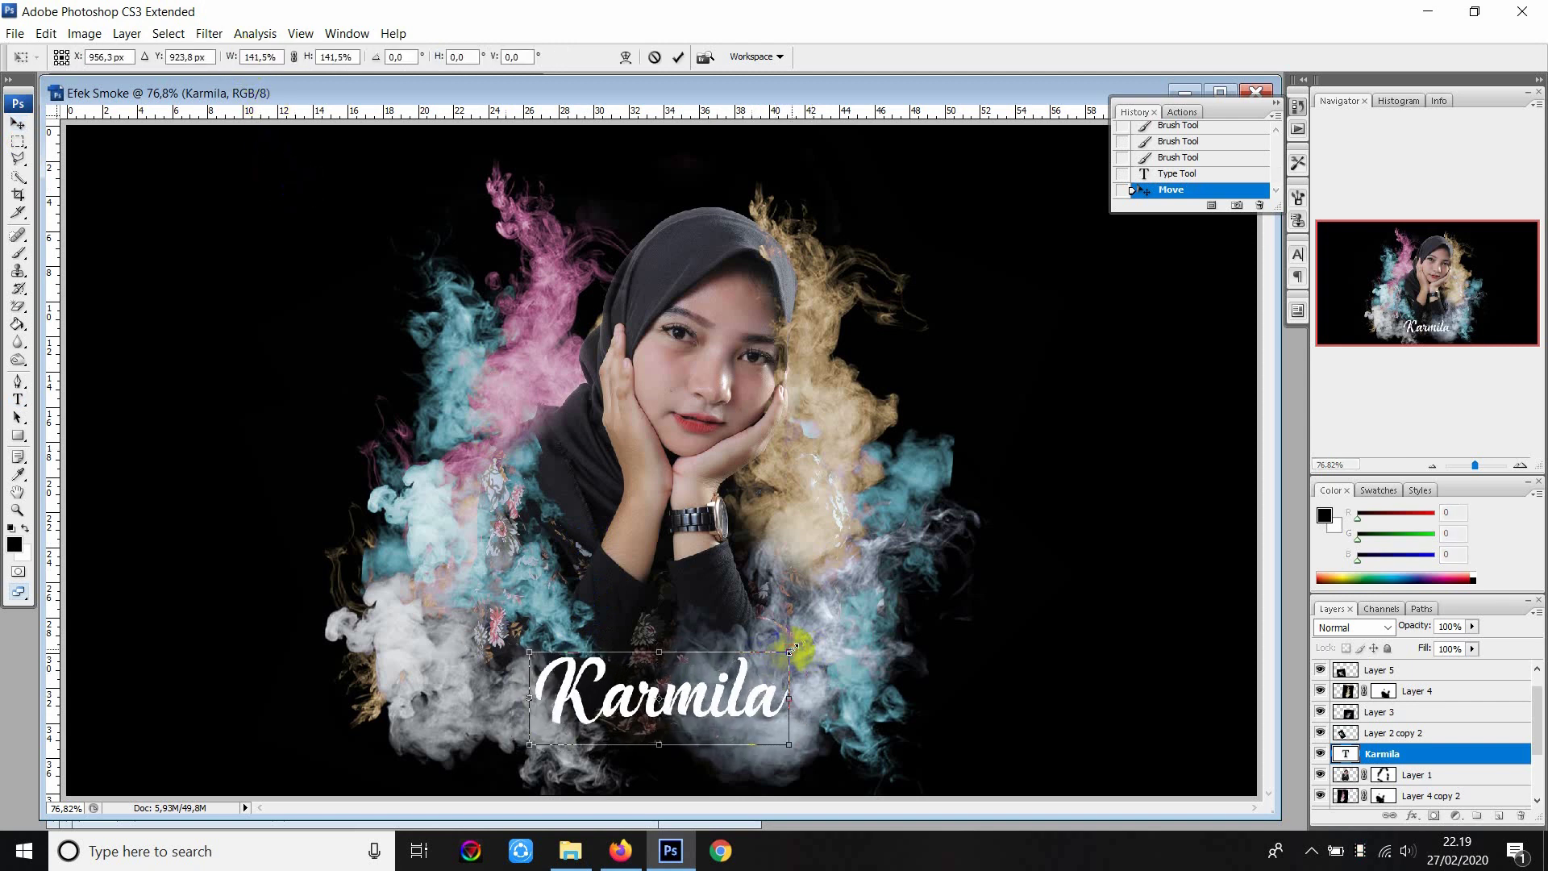
key("Return")
left_click_drag(754, 698, 745, 696)
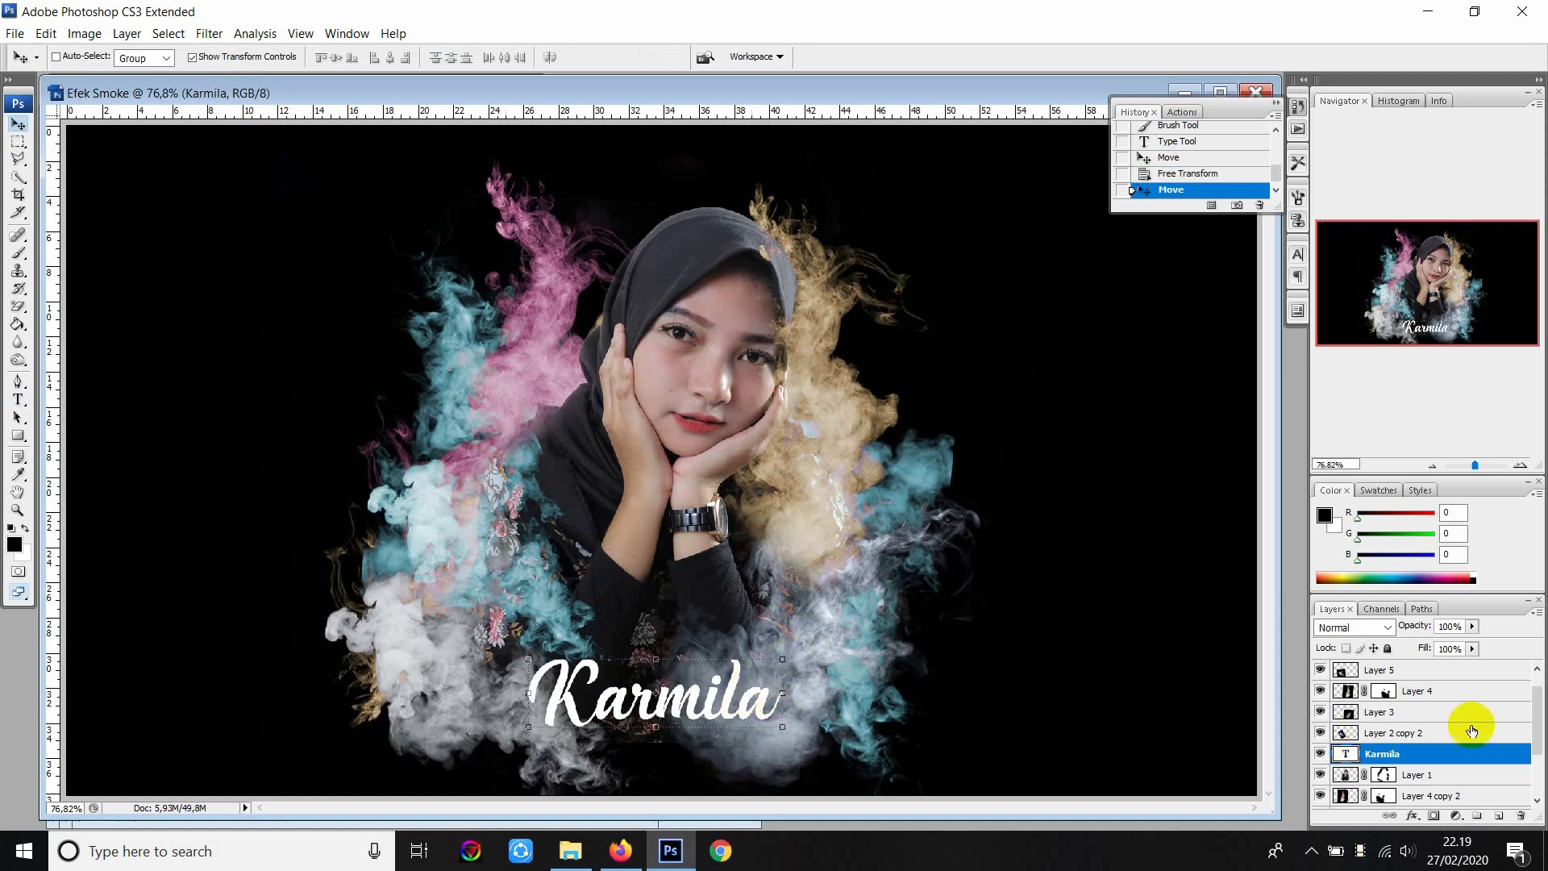
Add a drop shadow to Karmila with adjusted distance, spread and size at full opacity.
double_click(1447, 760)
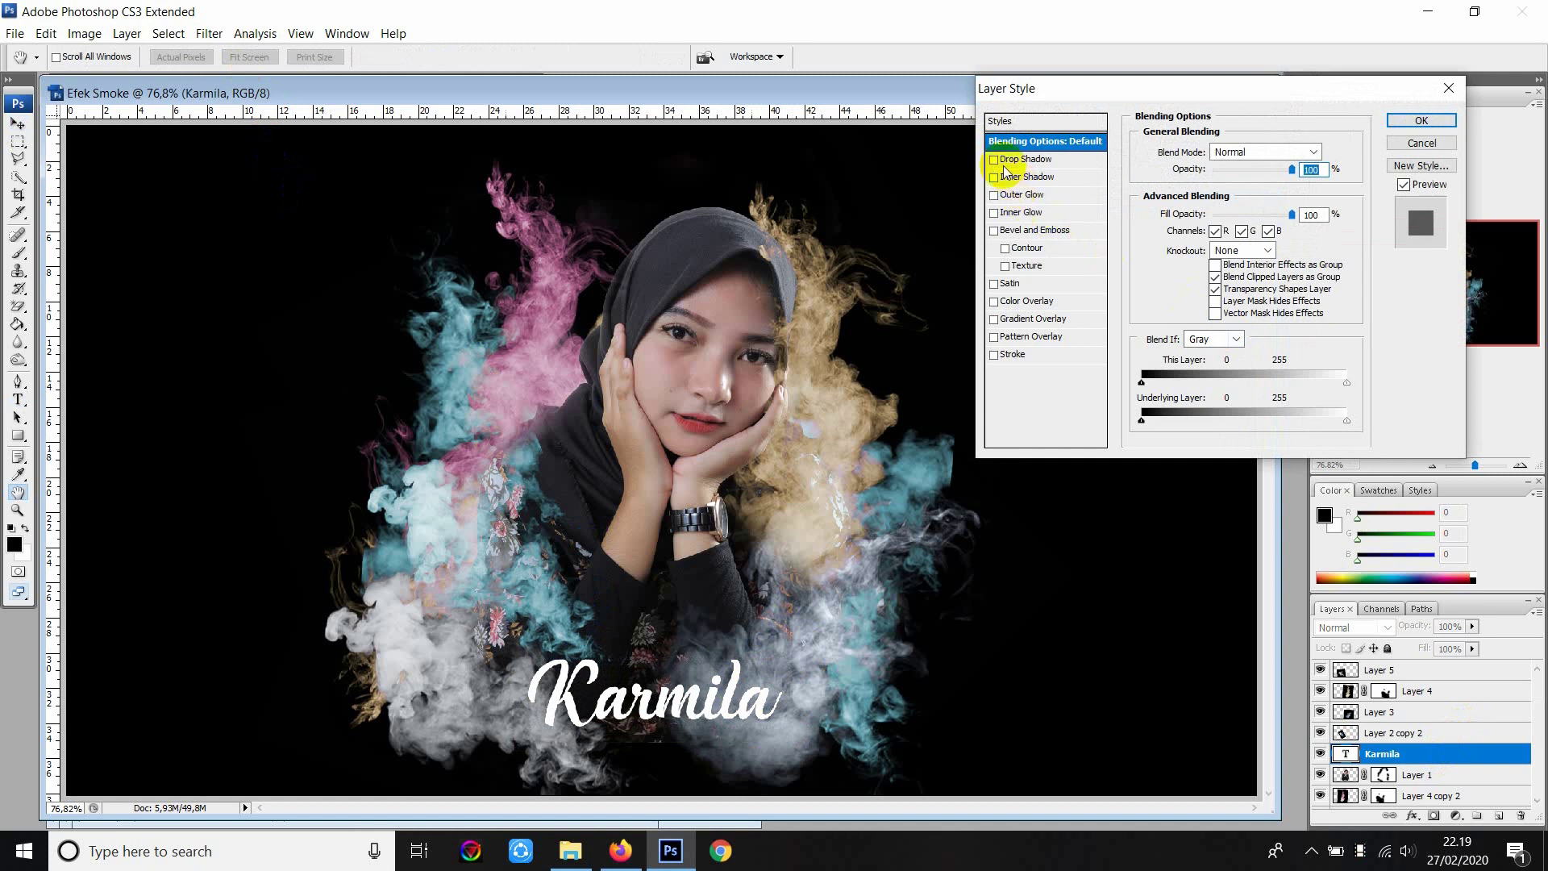
left_click(1026, 162)
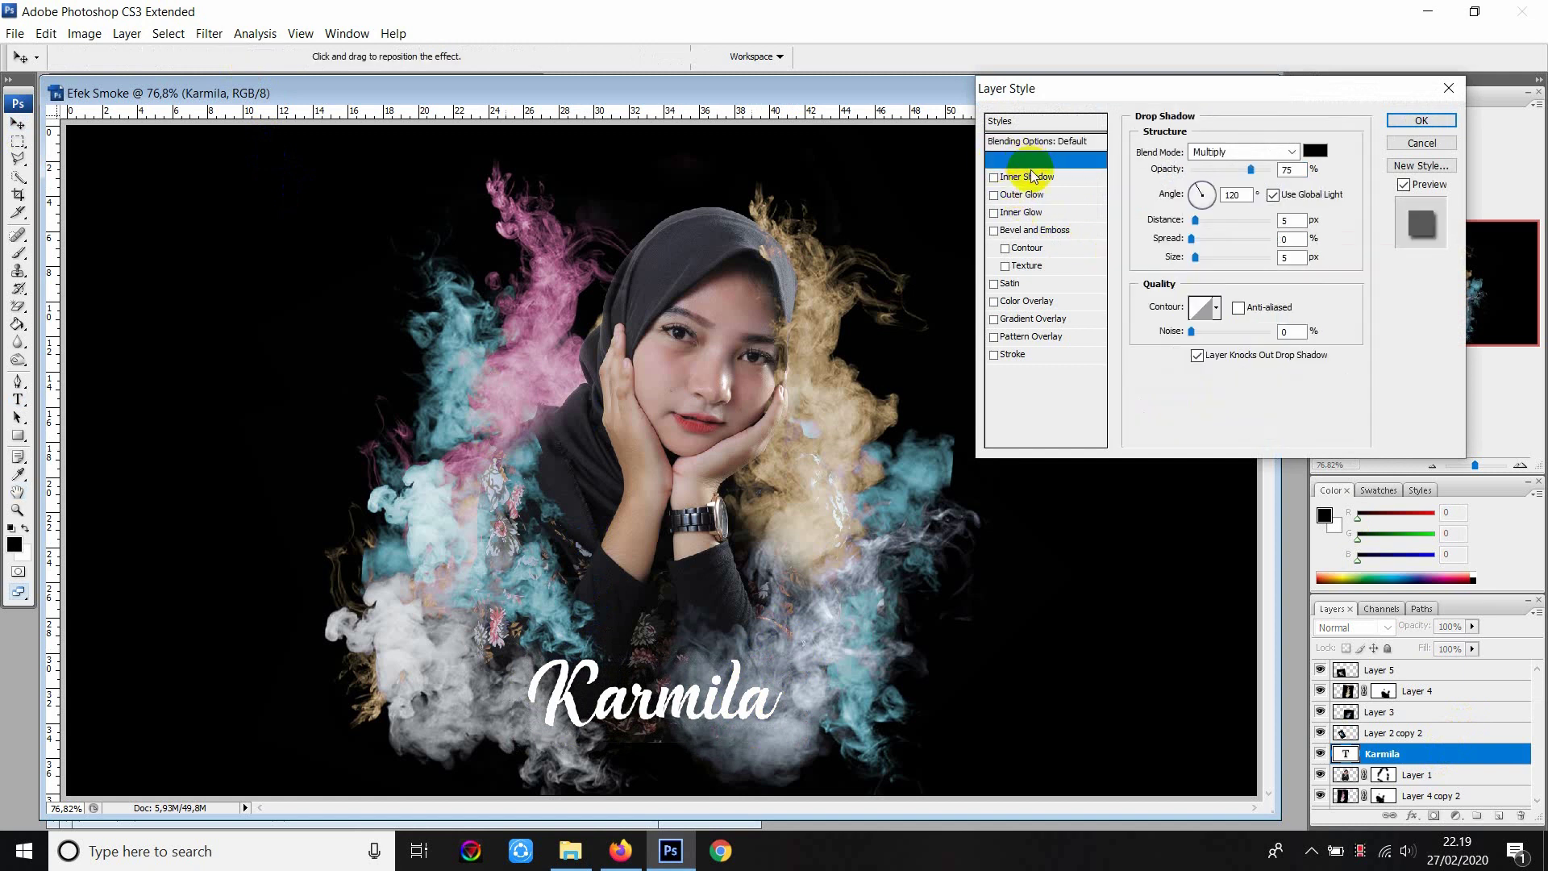
left_click(1207, 220)
left_click_drag(1204, 243, 1206, 242)
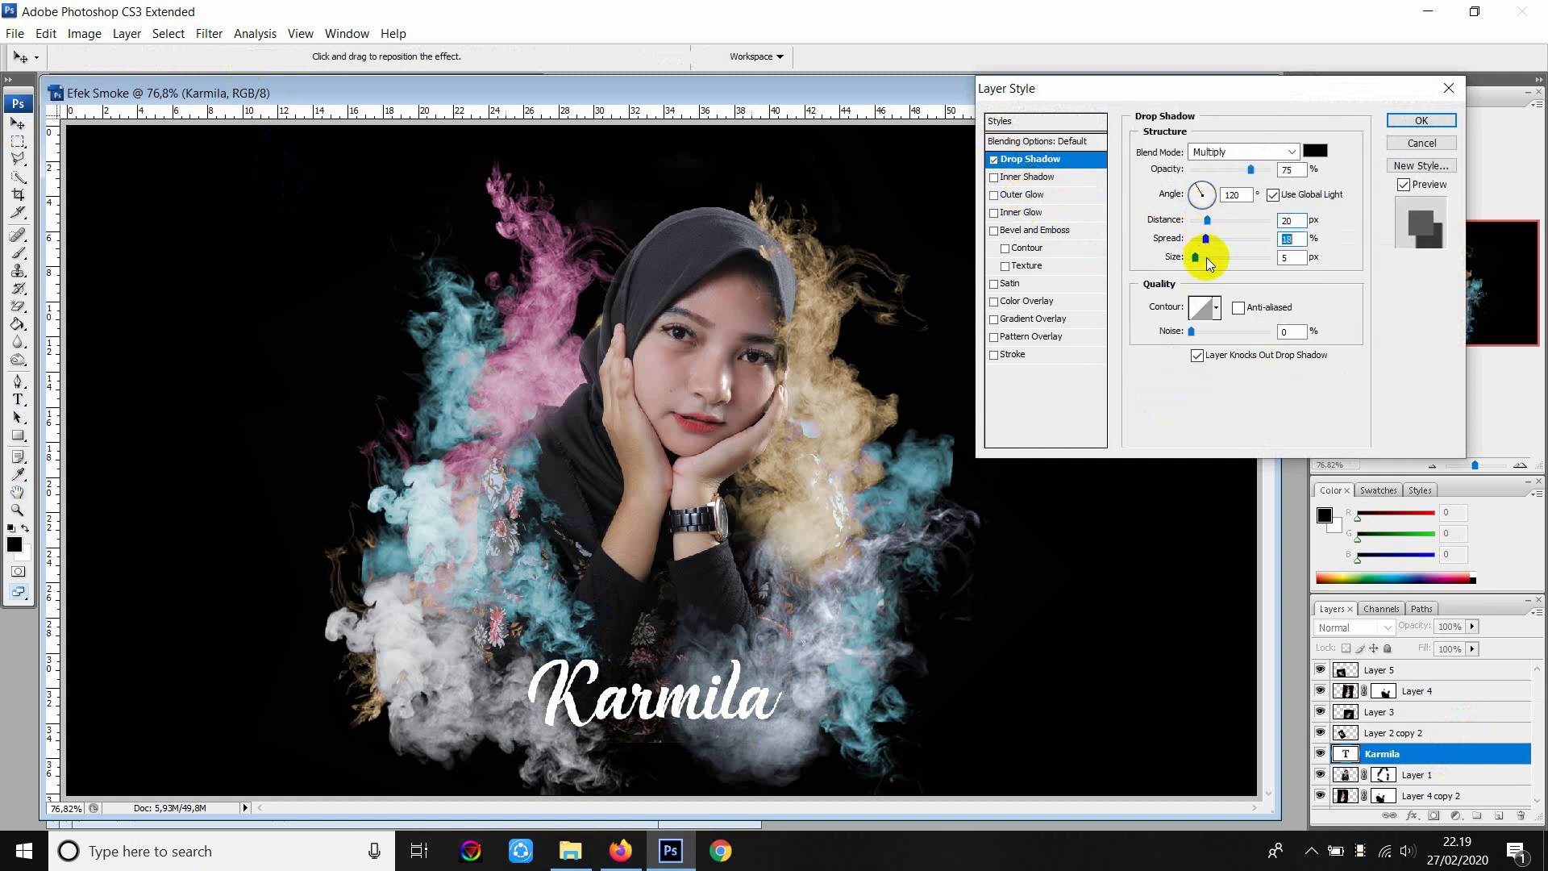
left_click(1213, 256)
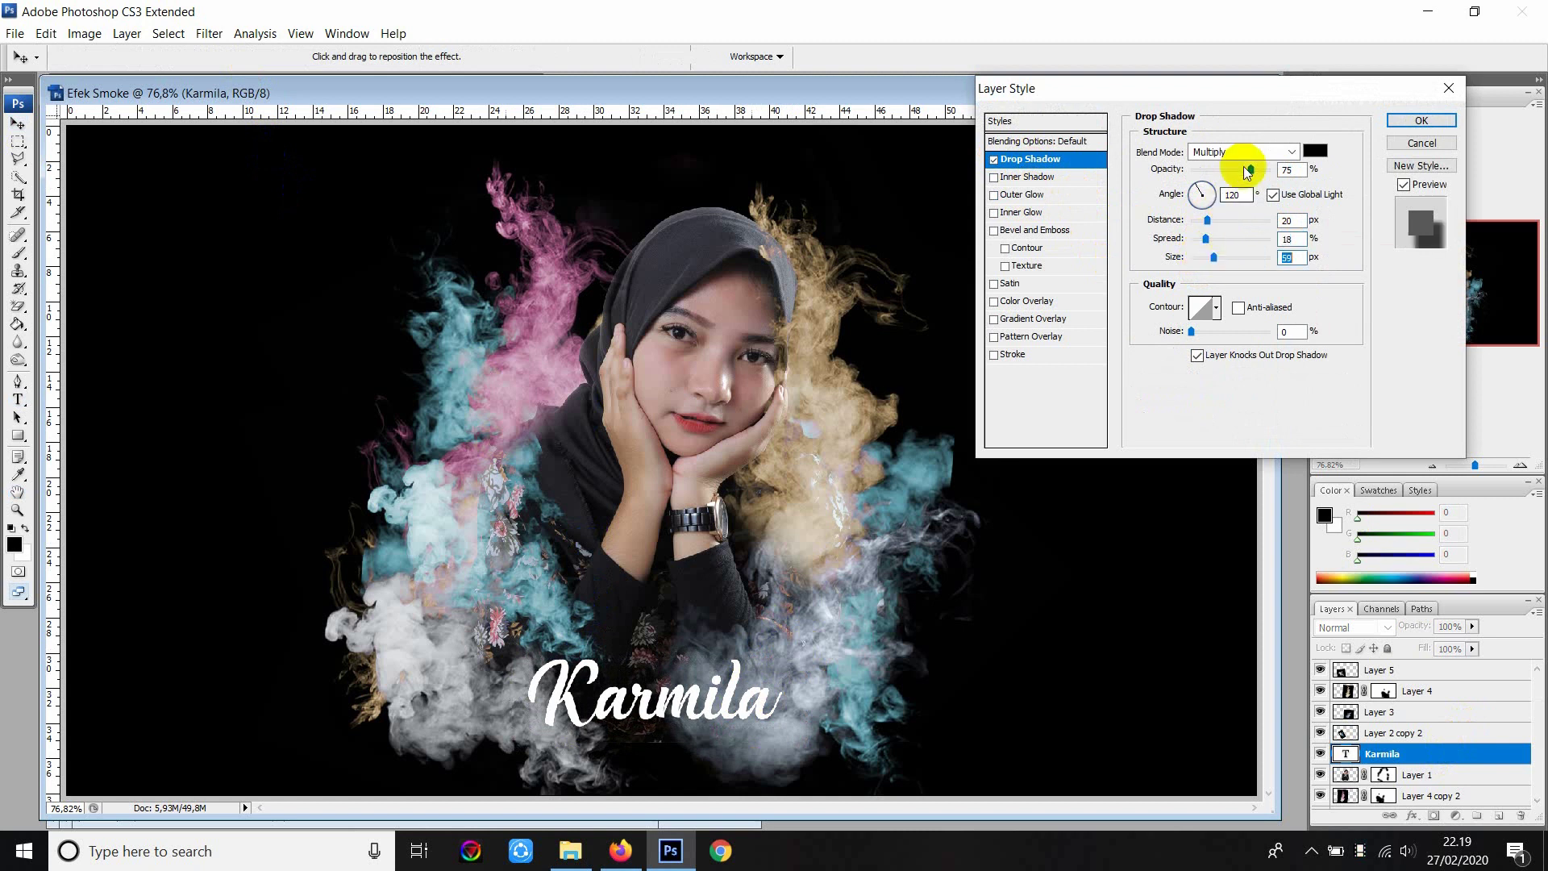
left_click_drag(1251, 170, 1273, 170)
left_click(1212, 221)
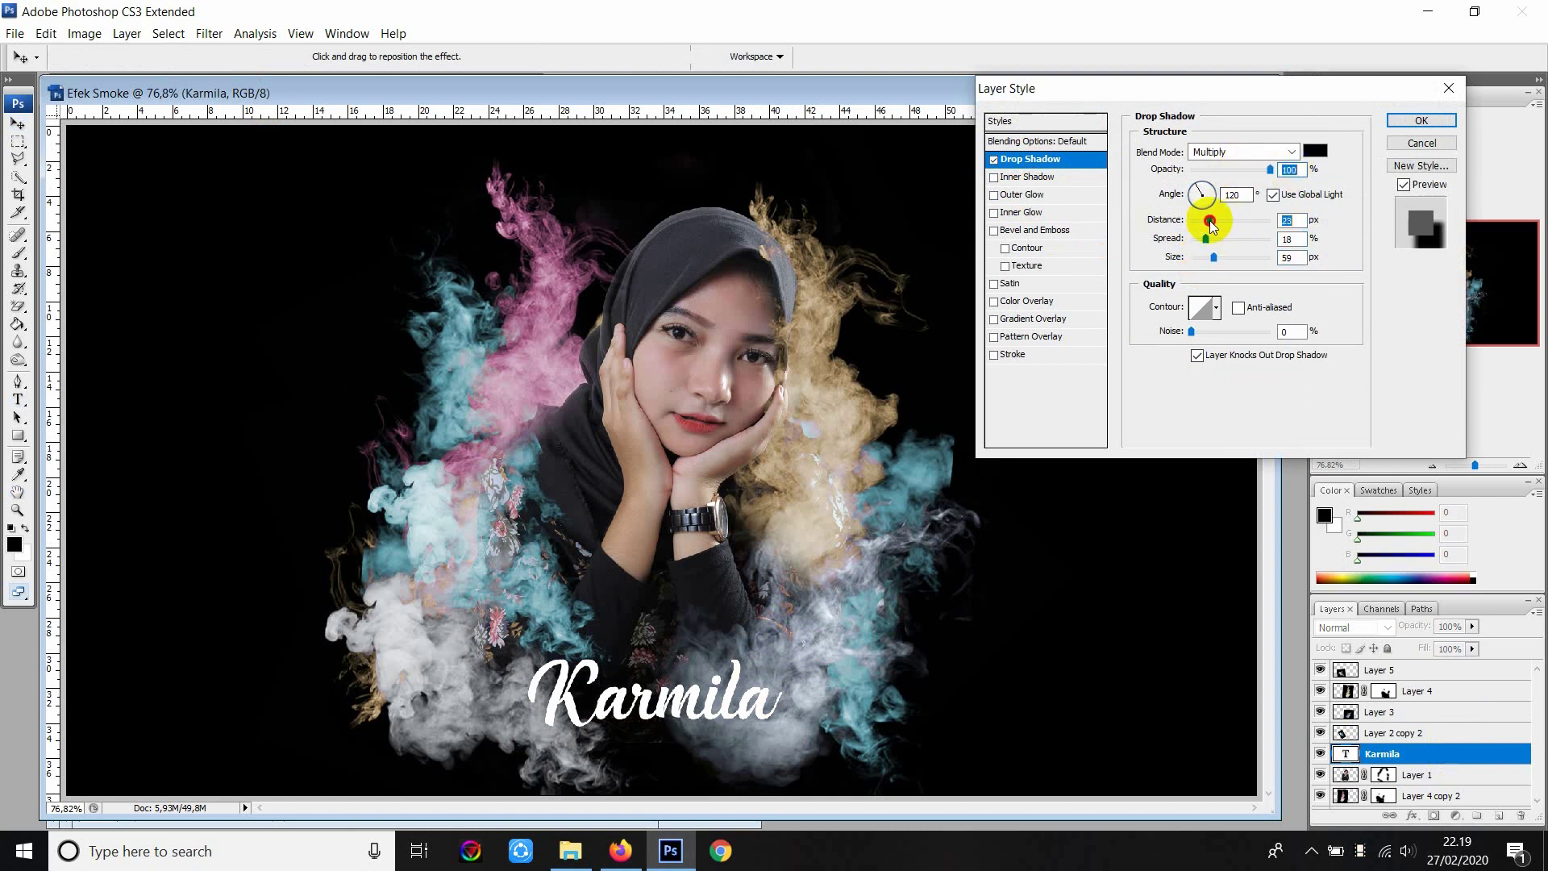
left_click_drag(1207, 240, 1237, 238)
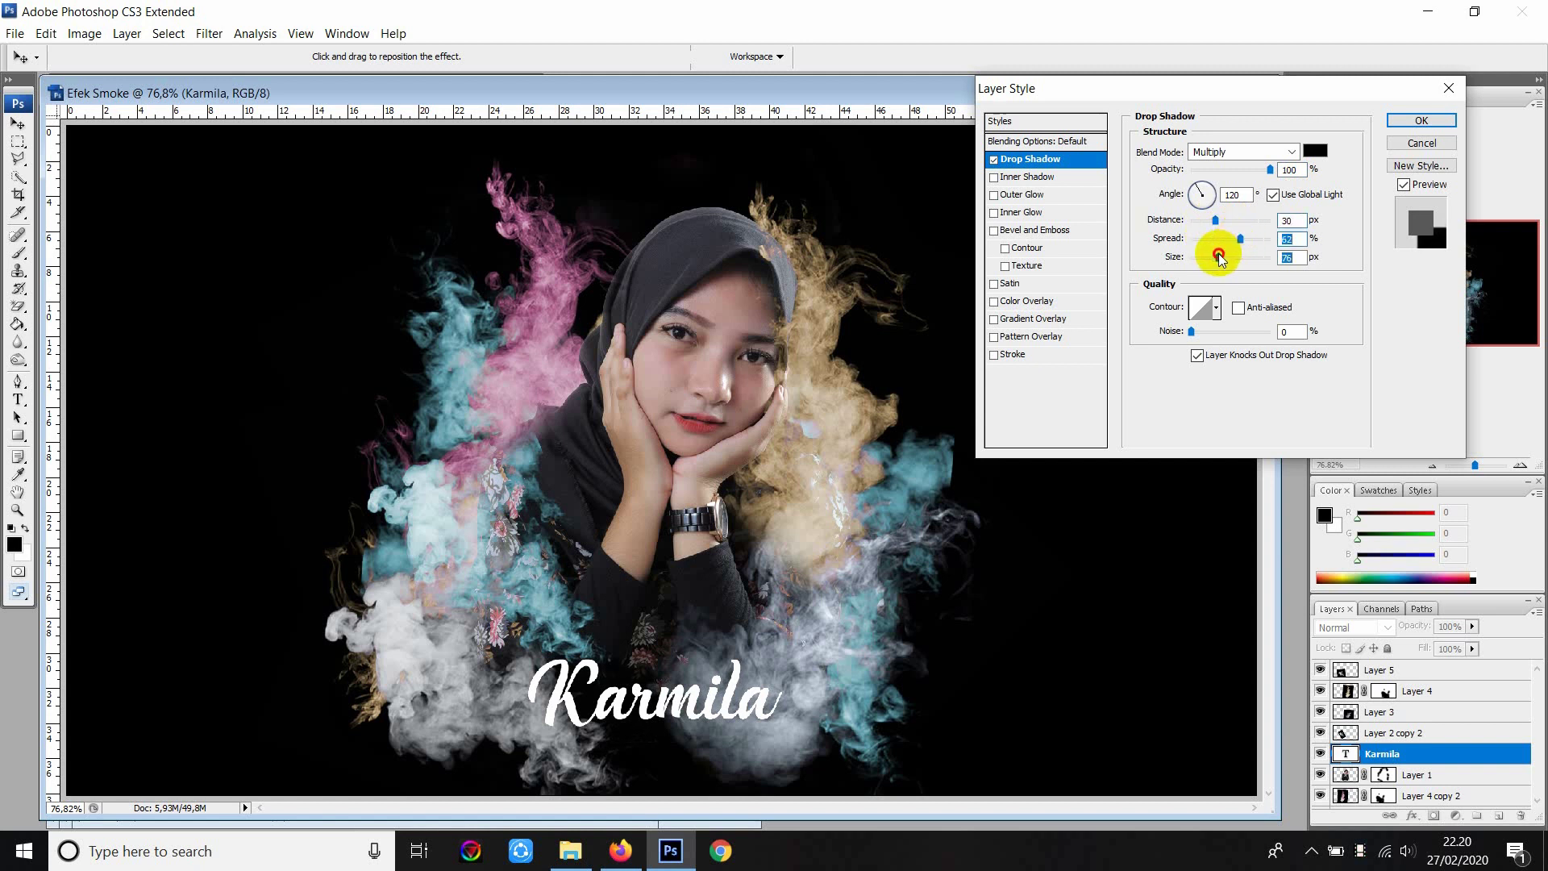
mouse_move(1213, 256)
left_mouse_down()
mouse_move(1192, 257)
mouse_move(1202, 223)
left_mouse_up()
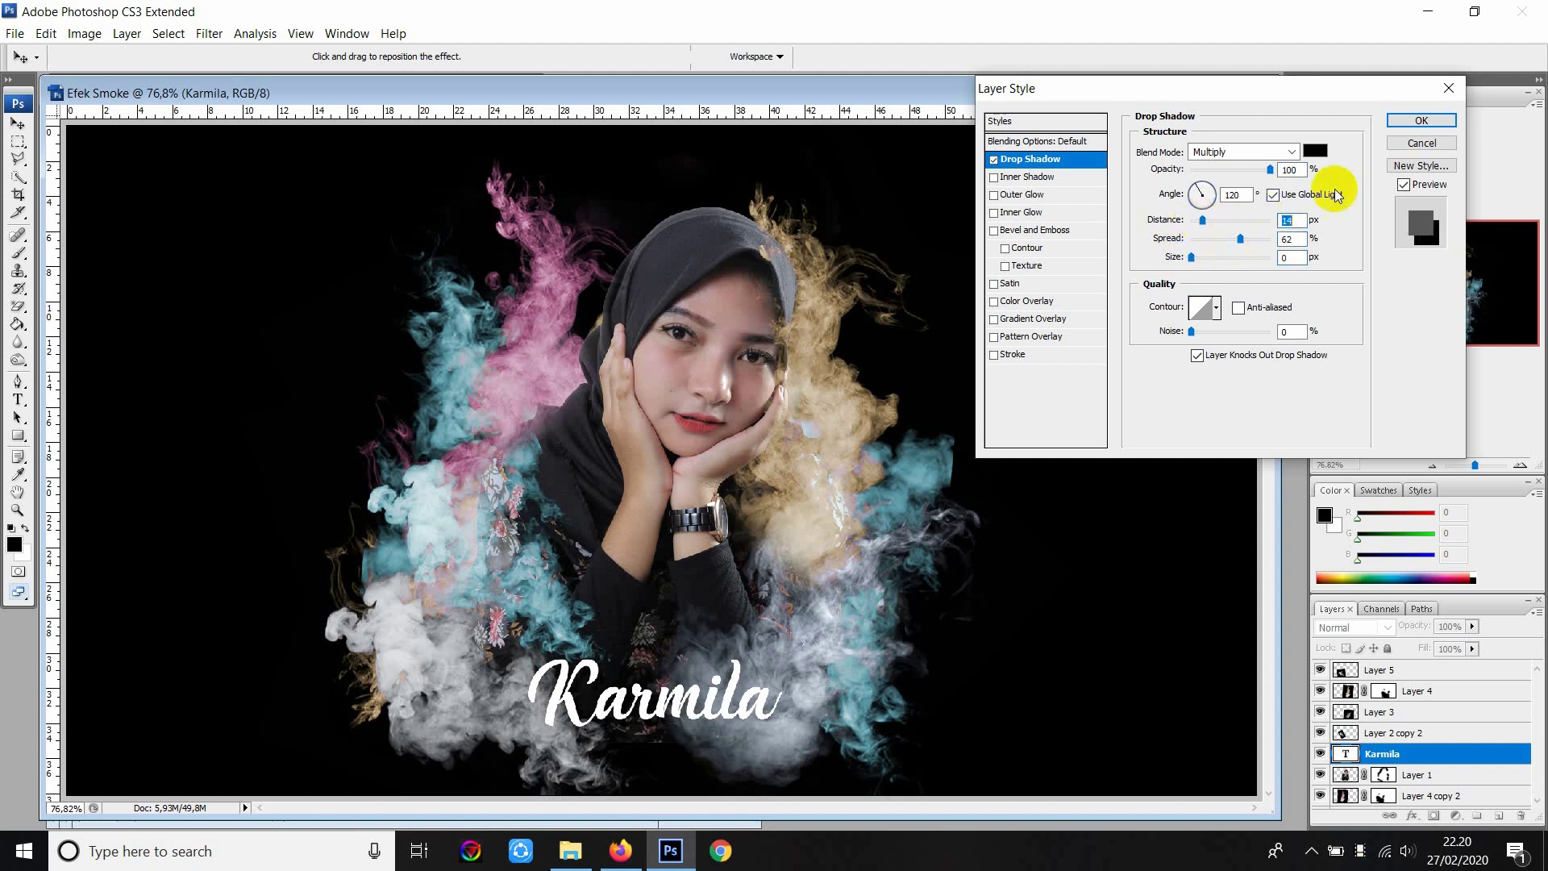
left_click(1421, 120)
Move the Karmila layer to the top of the layer stack.
mouse_move(1409, 733)
left_mouse_down()
mouse_move(1424, 650)
mouse_move(1409, 666)
left_mouse_up()
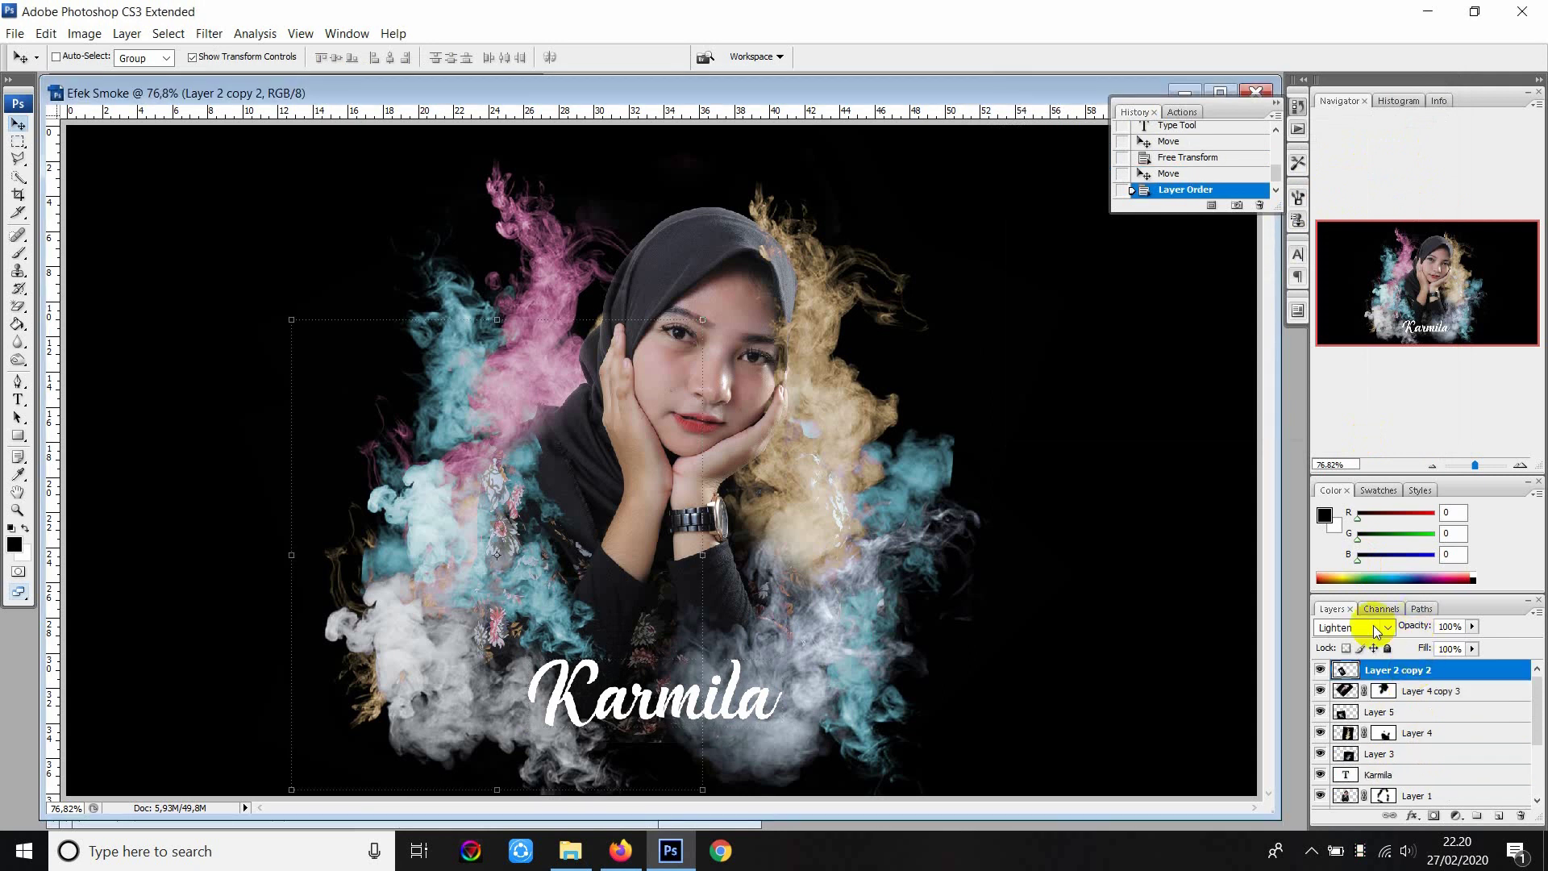
left_click(1428, 774)
key("ctrl+z")
mouse_move(1428, 773)
left_mouse_down()
mouse_move(1428, 660)
mouse_move(1477, 675)
left_mouse_up()
Re-enable the Karmila drop shadow with a tweaked distance and apply it.
double_click(1477, 676)
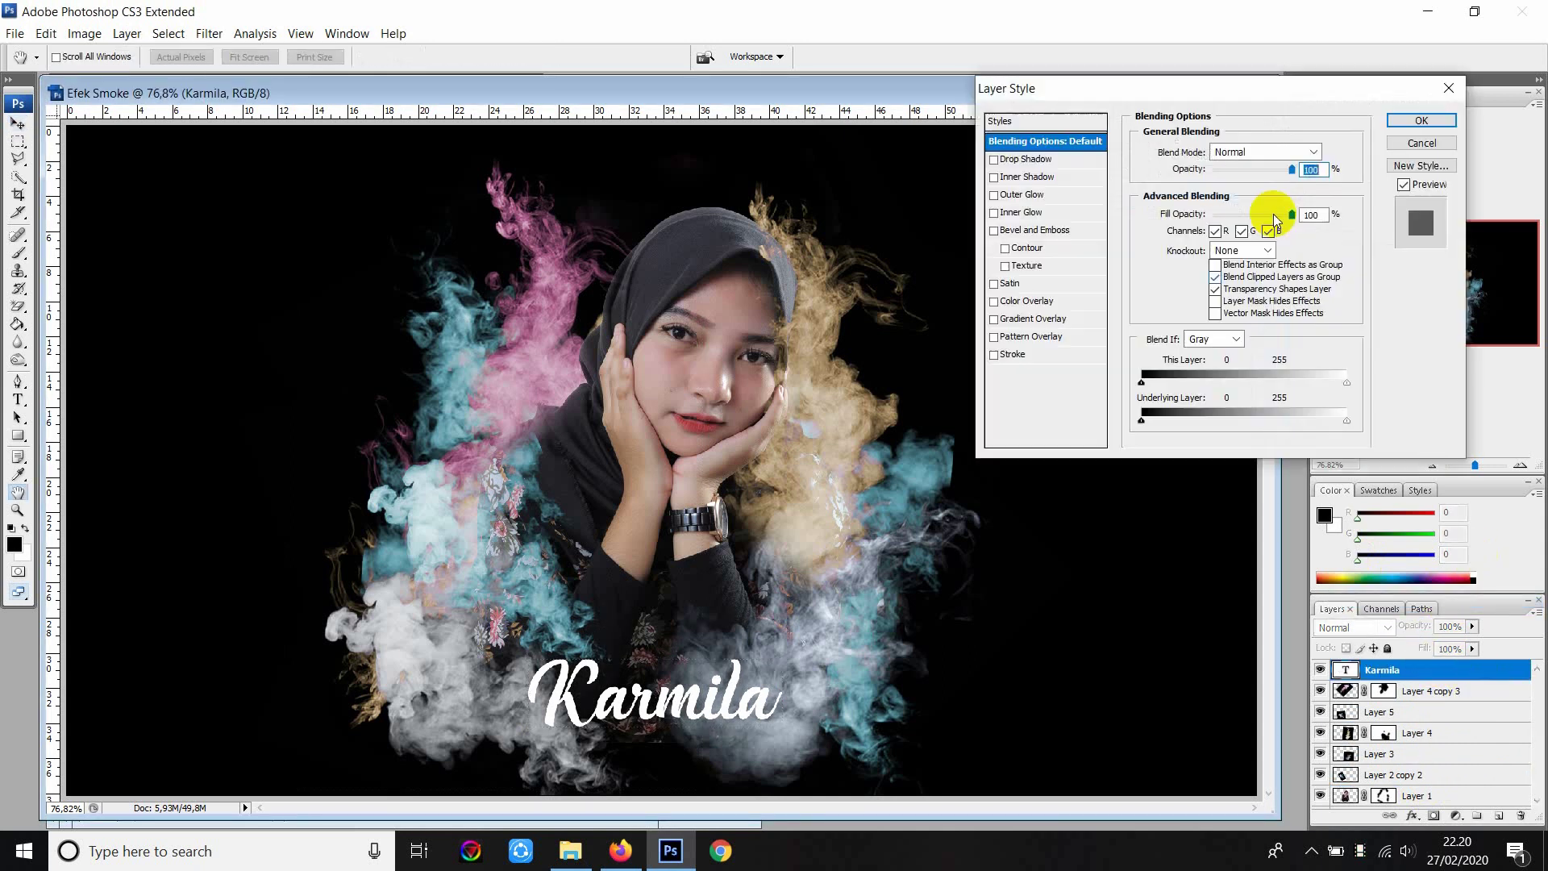
left_click(1040, 159)
left_click_drag(1197, 220, 1199, 221)
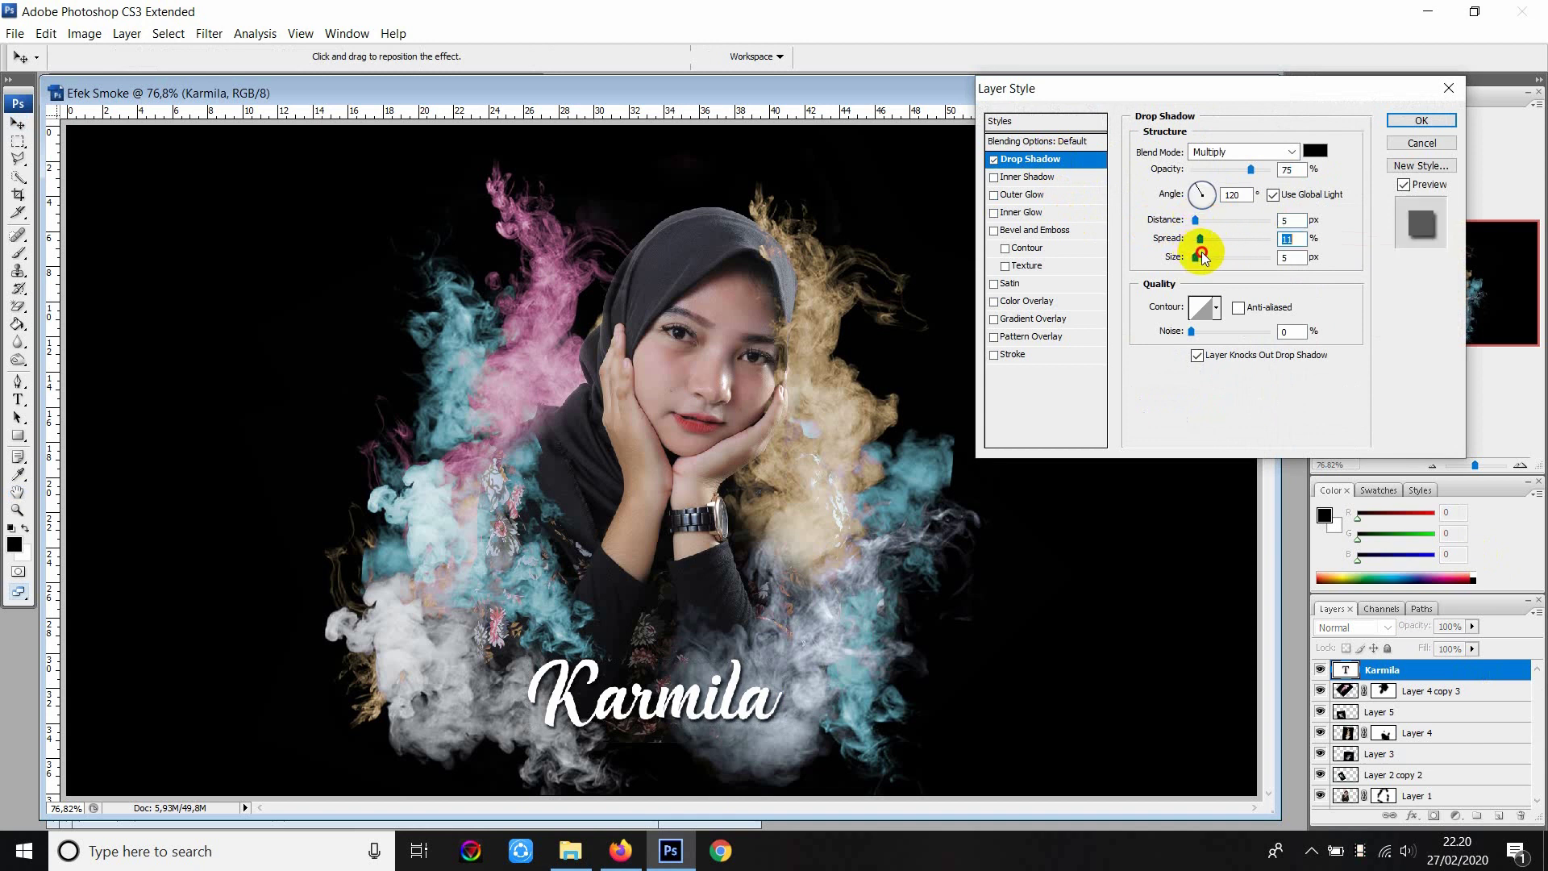
left_click(1410, 120)
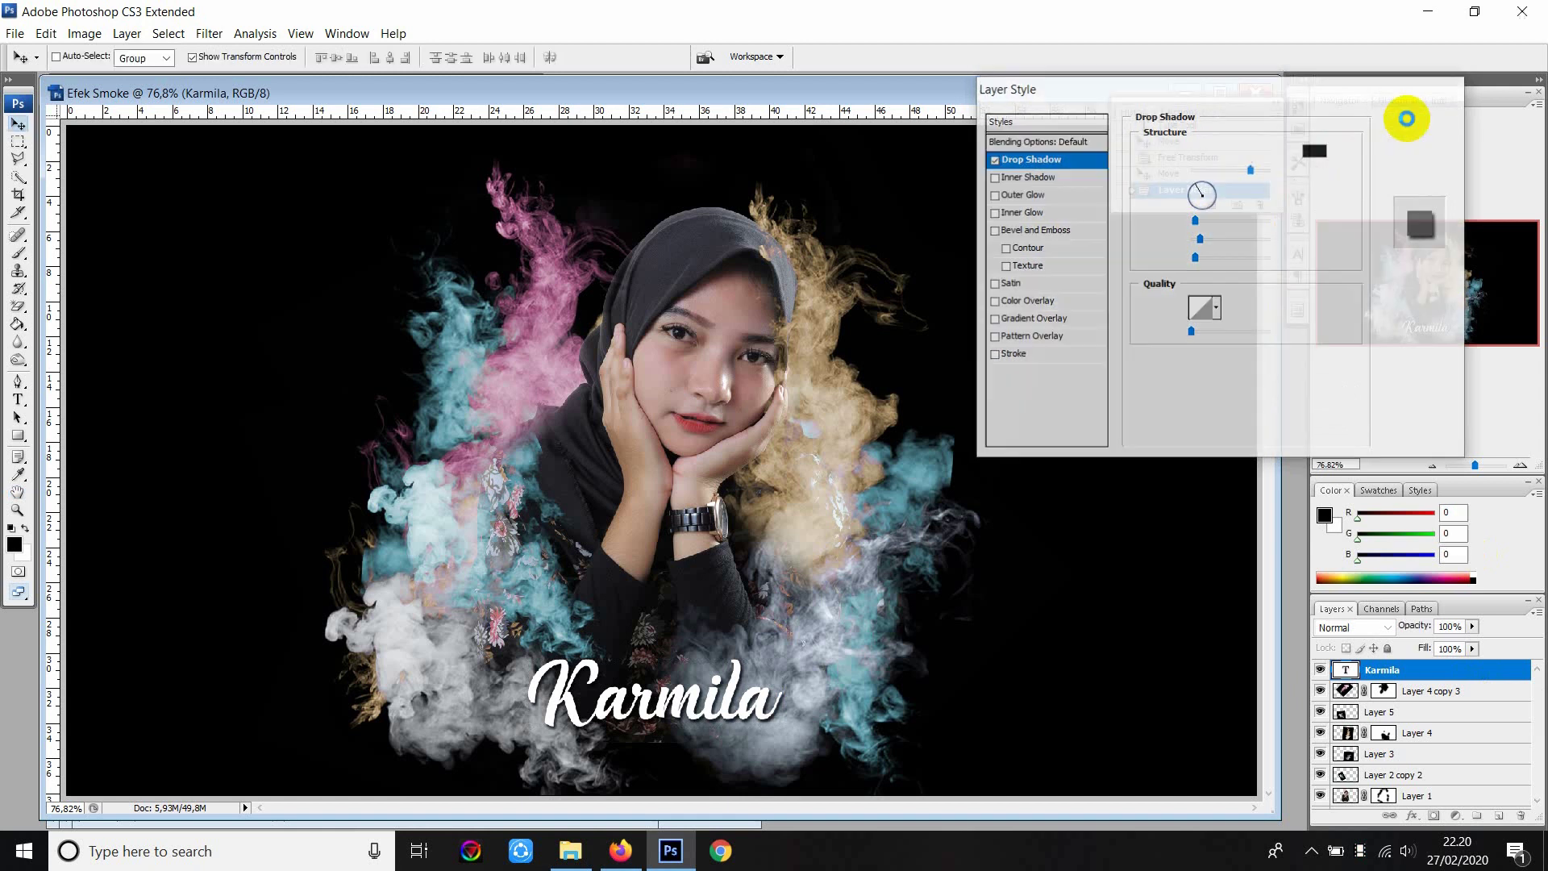
left_click(192, 57)
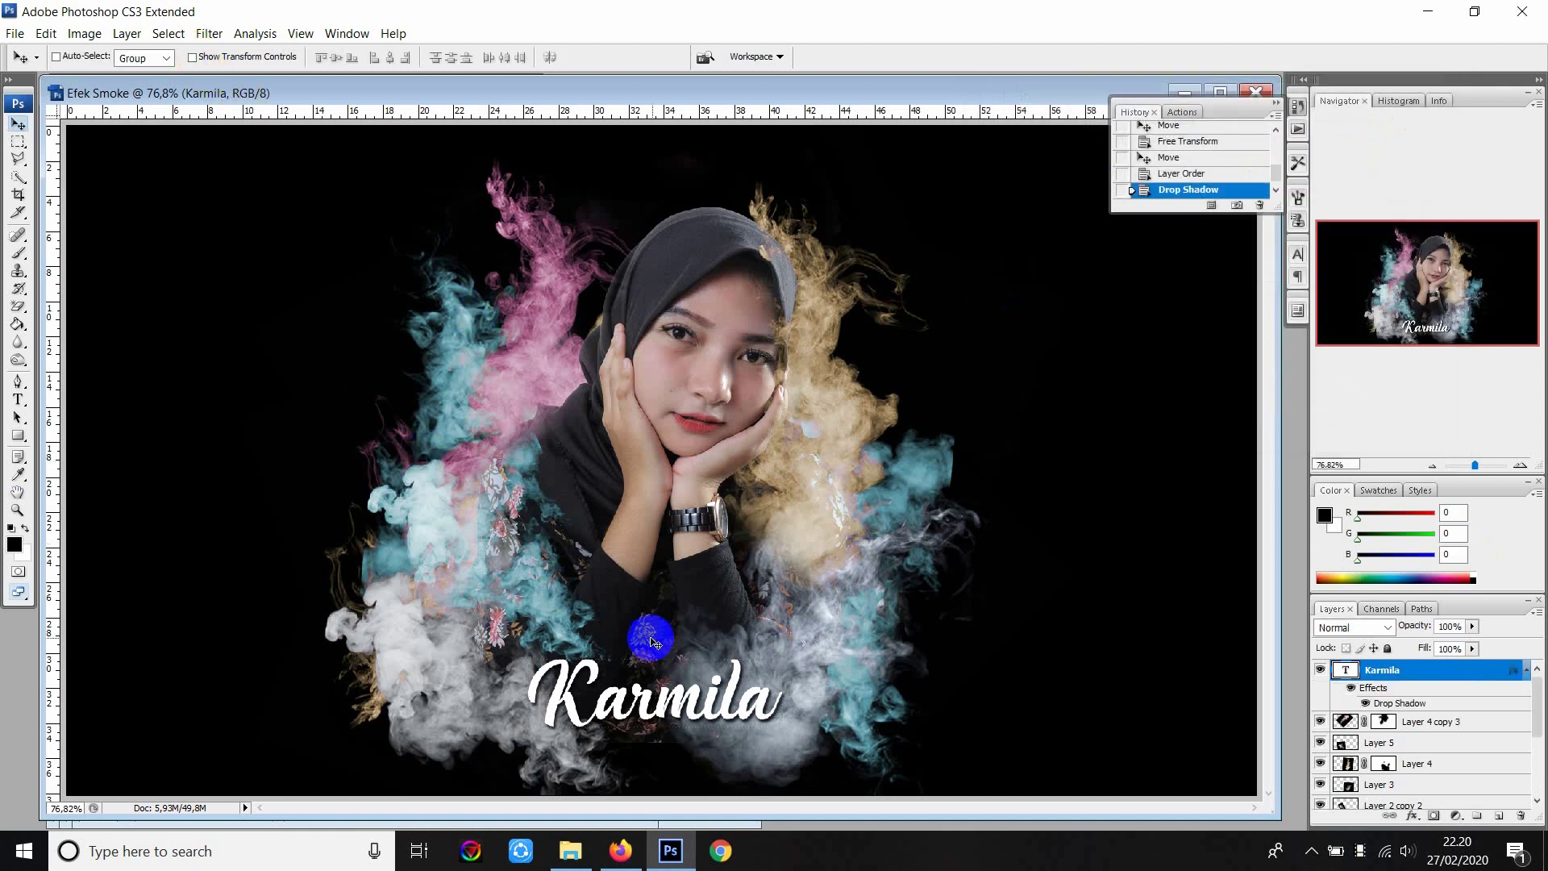
Nudge the Karmila title slightly, then start a new text line in Humnst777 Cn BT.
mouse_move(695, 659)
left_mouse_down()
mouse_move(704, 699)
mouse_move(704, 680)
left_mouse_up()
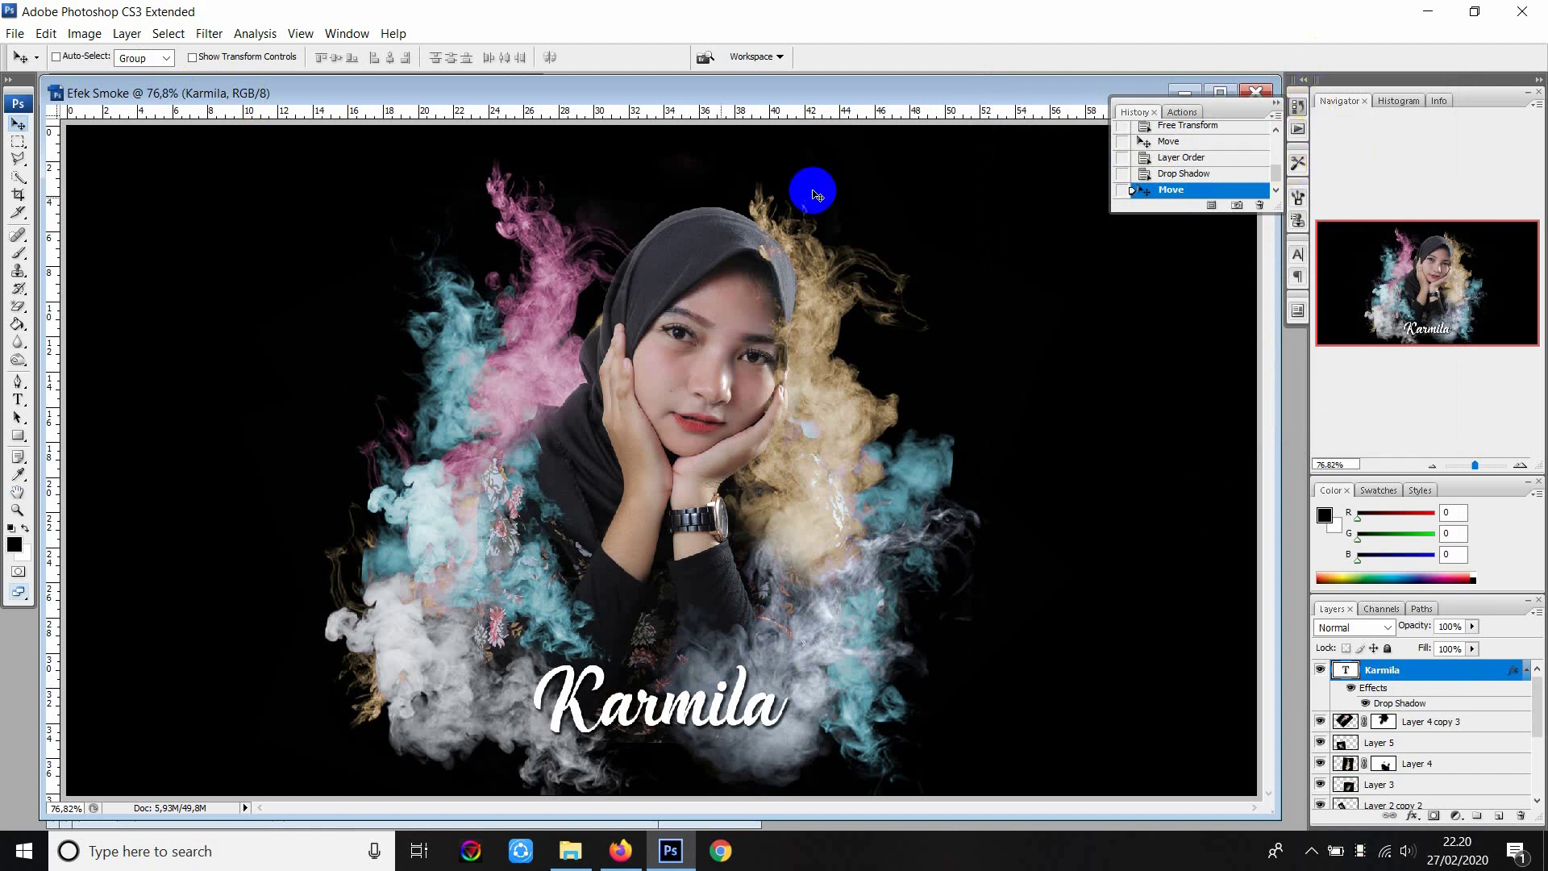
left_click(18, 399)
left_click(247, 659)
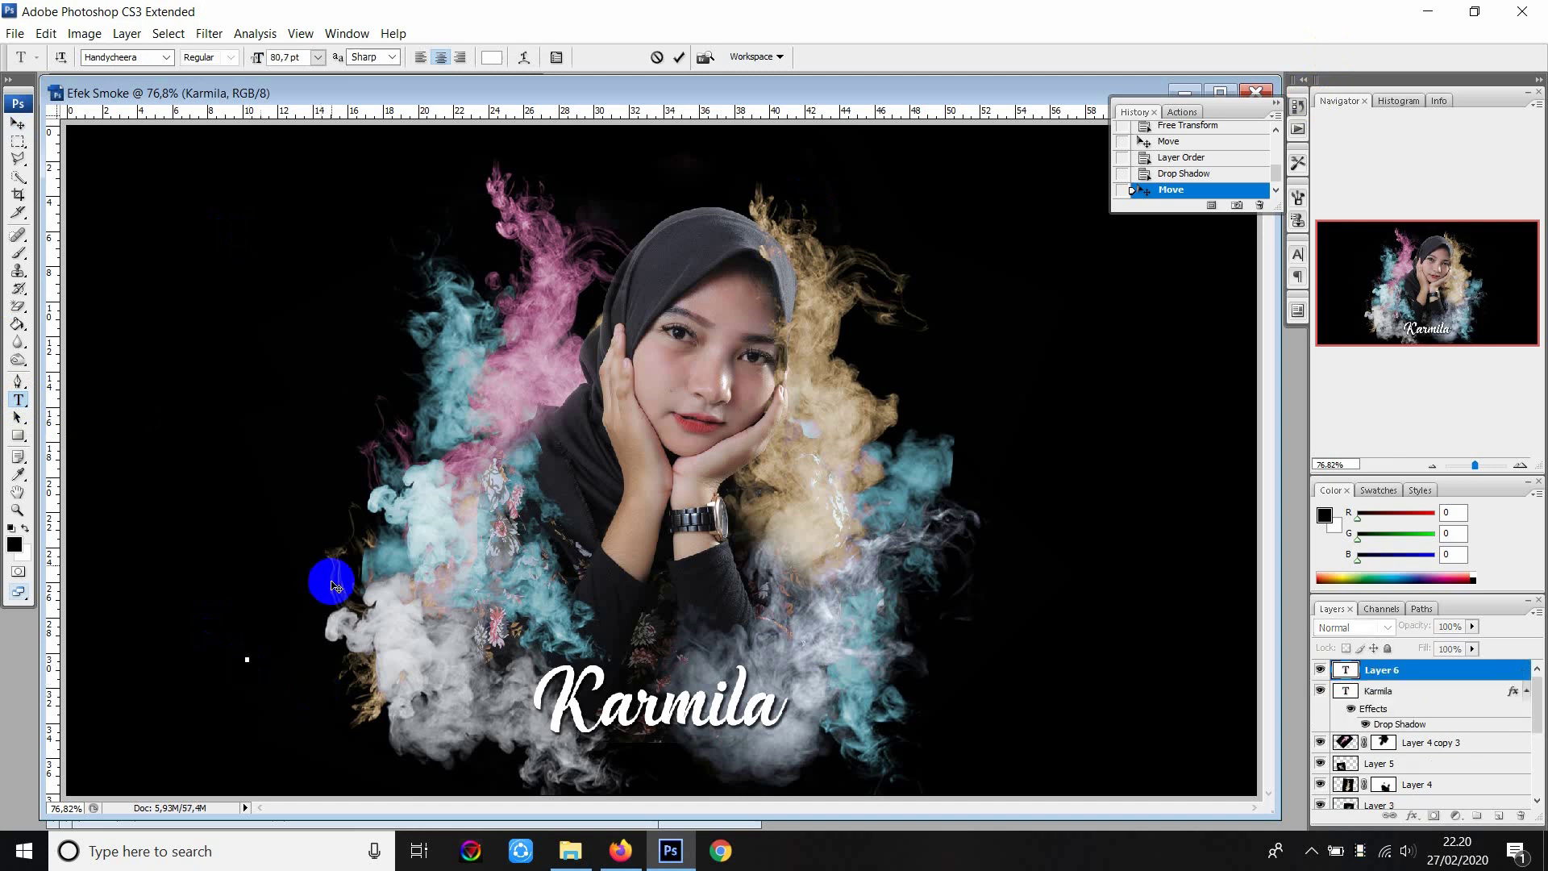
left_click(167, 58)
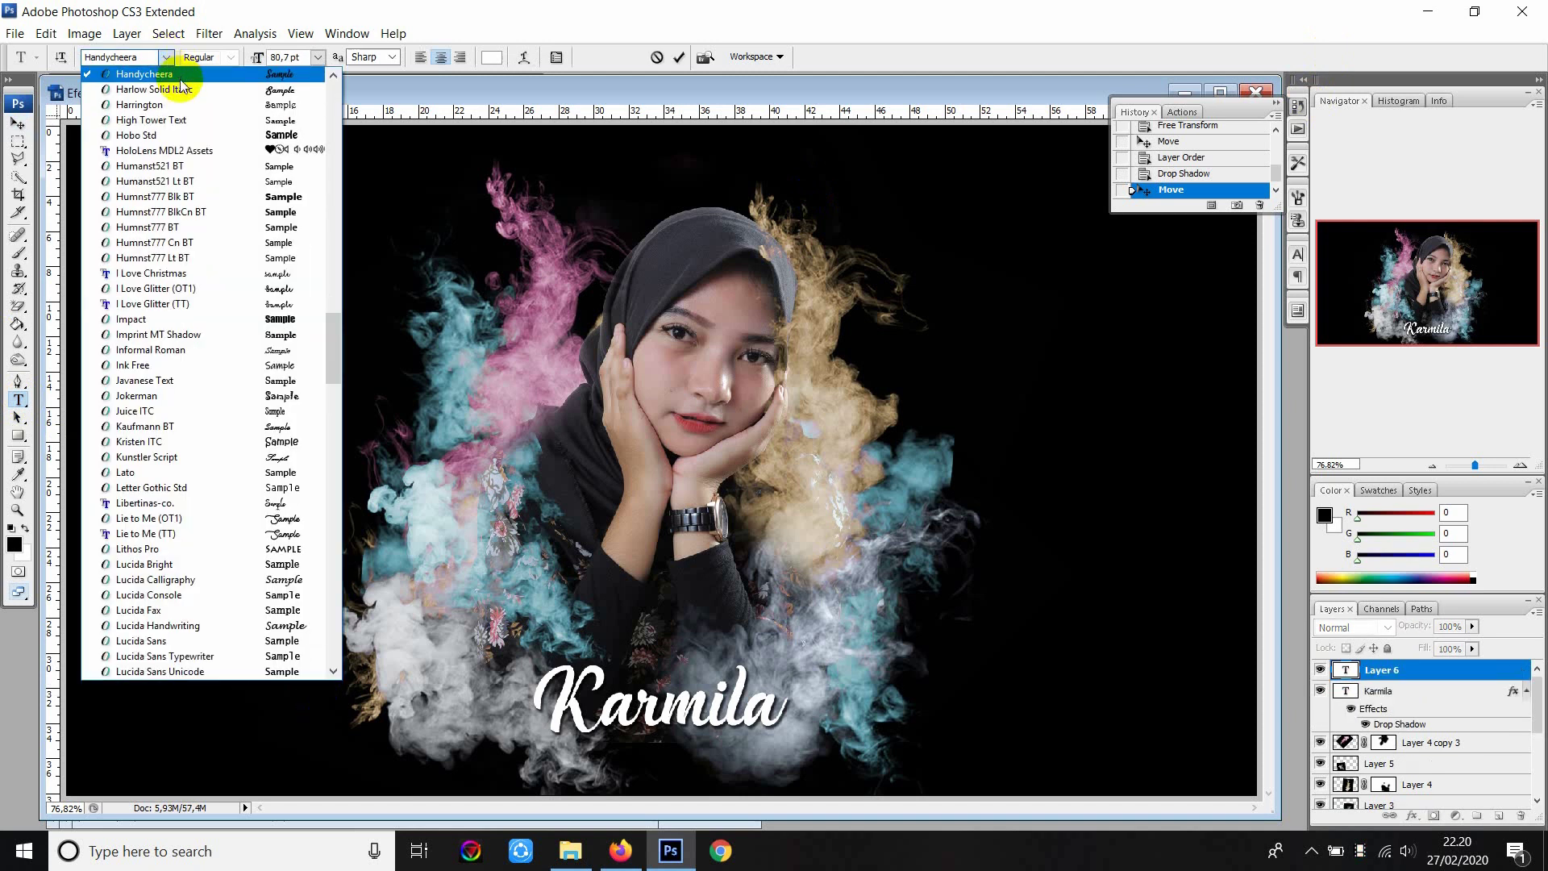
left_click(293, 242)
Set the credit text to 30 pt and move it beneath the Karmila title.
left_click(250, 504)
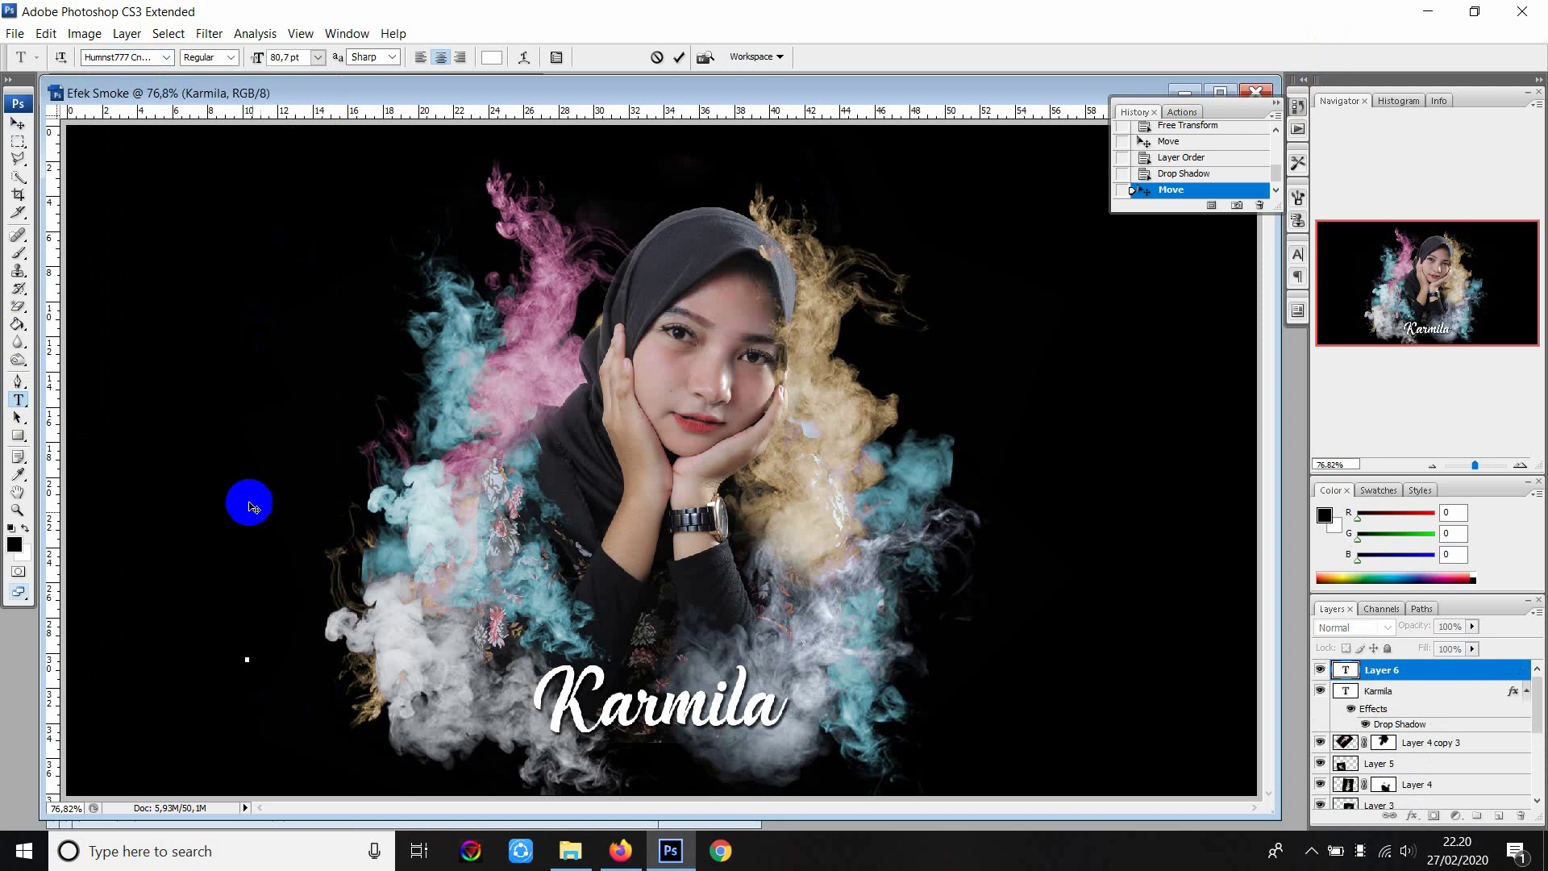
left_click(320, 58)
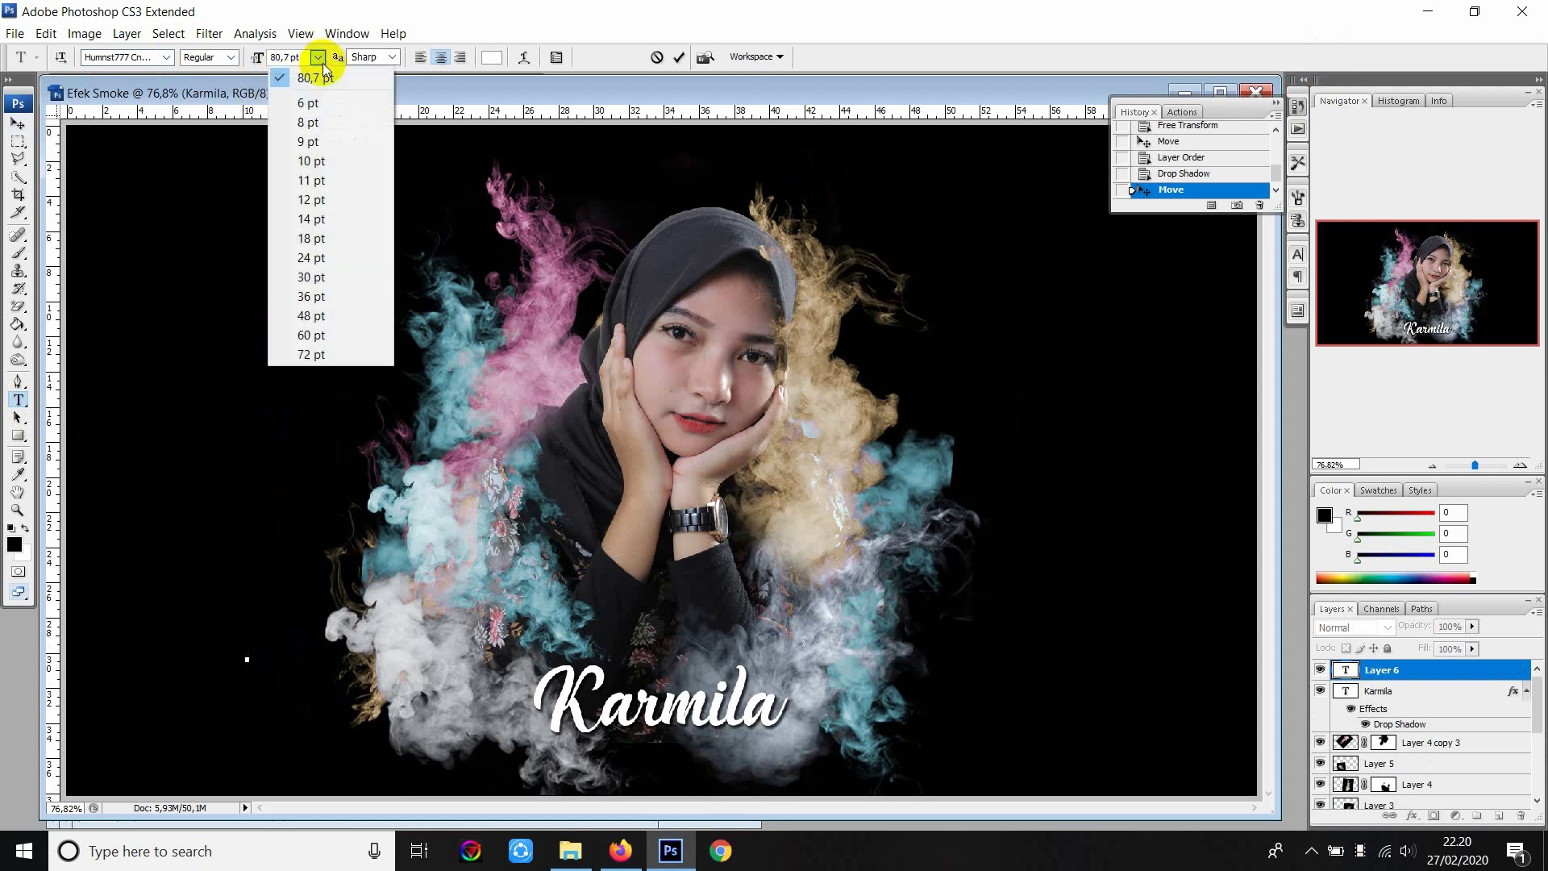
left_click(311, 219)
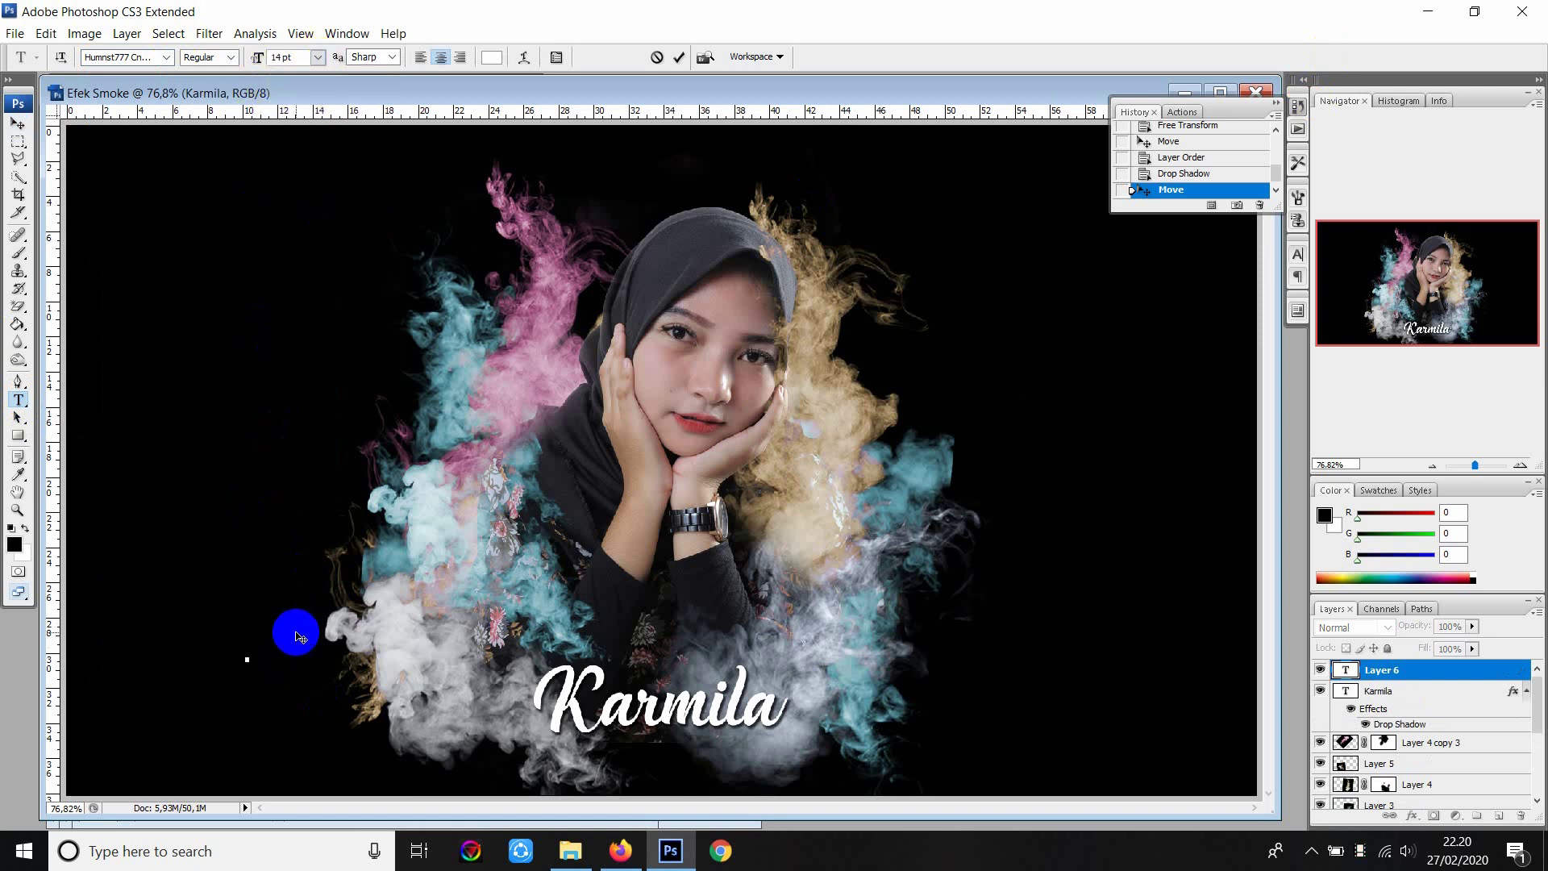
left_click(319, 58)
left_click(330, 279)
type("Created by @Fachrull30")
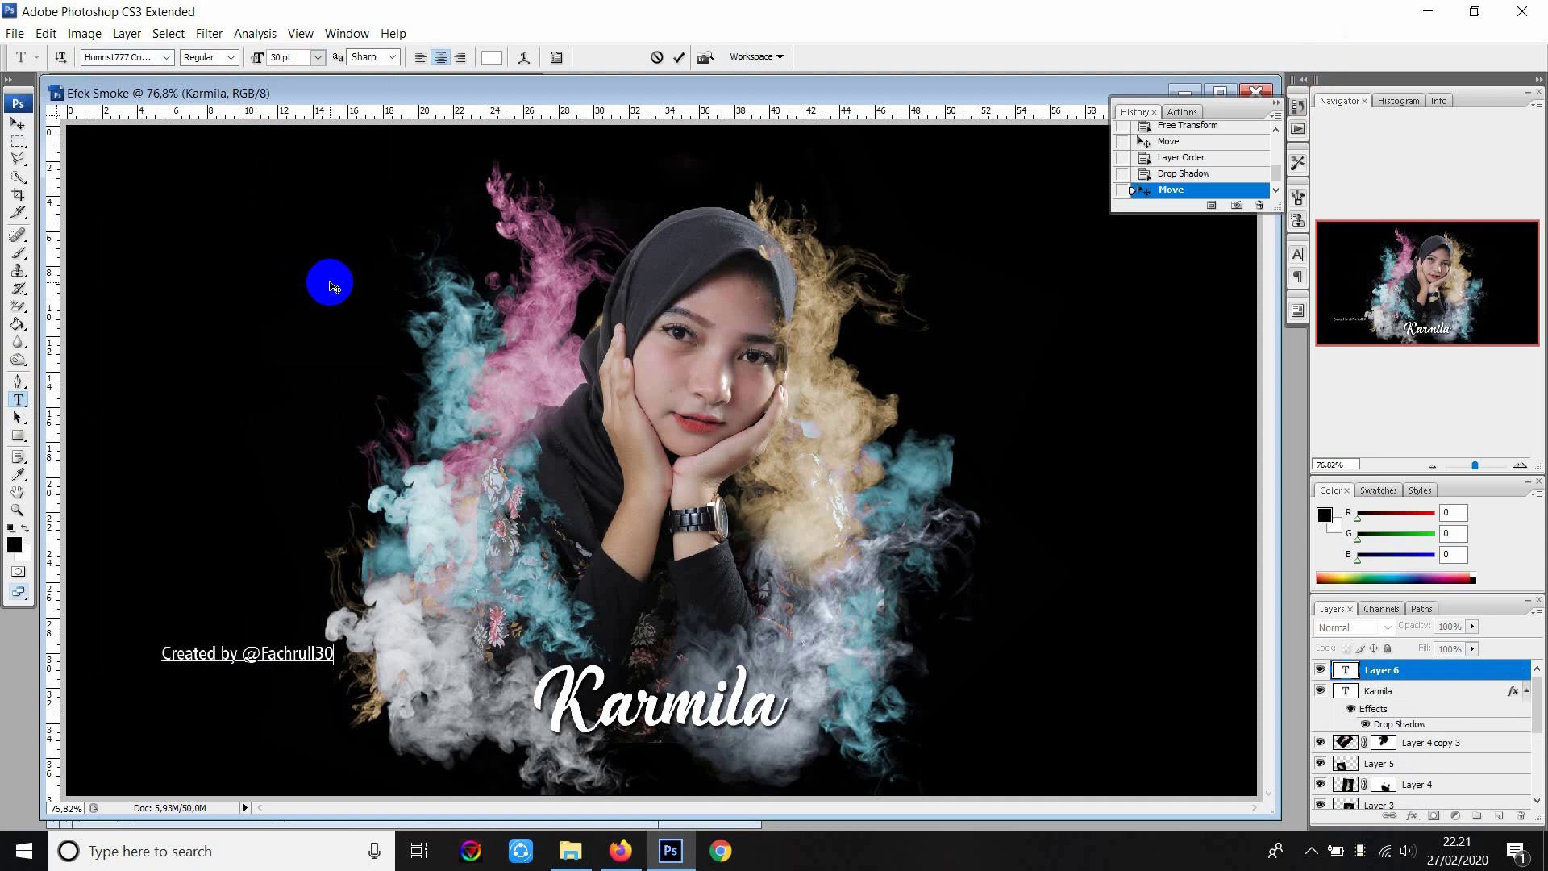
left_click(17, 123)
mouse_move(346, 617)
left_mouse_down()
mouse_move(705, 727)
mouse_move(769, 713)
left_mouse_up()
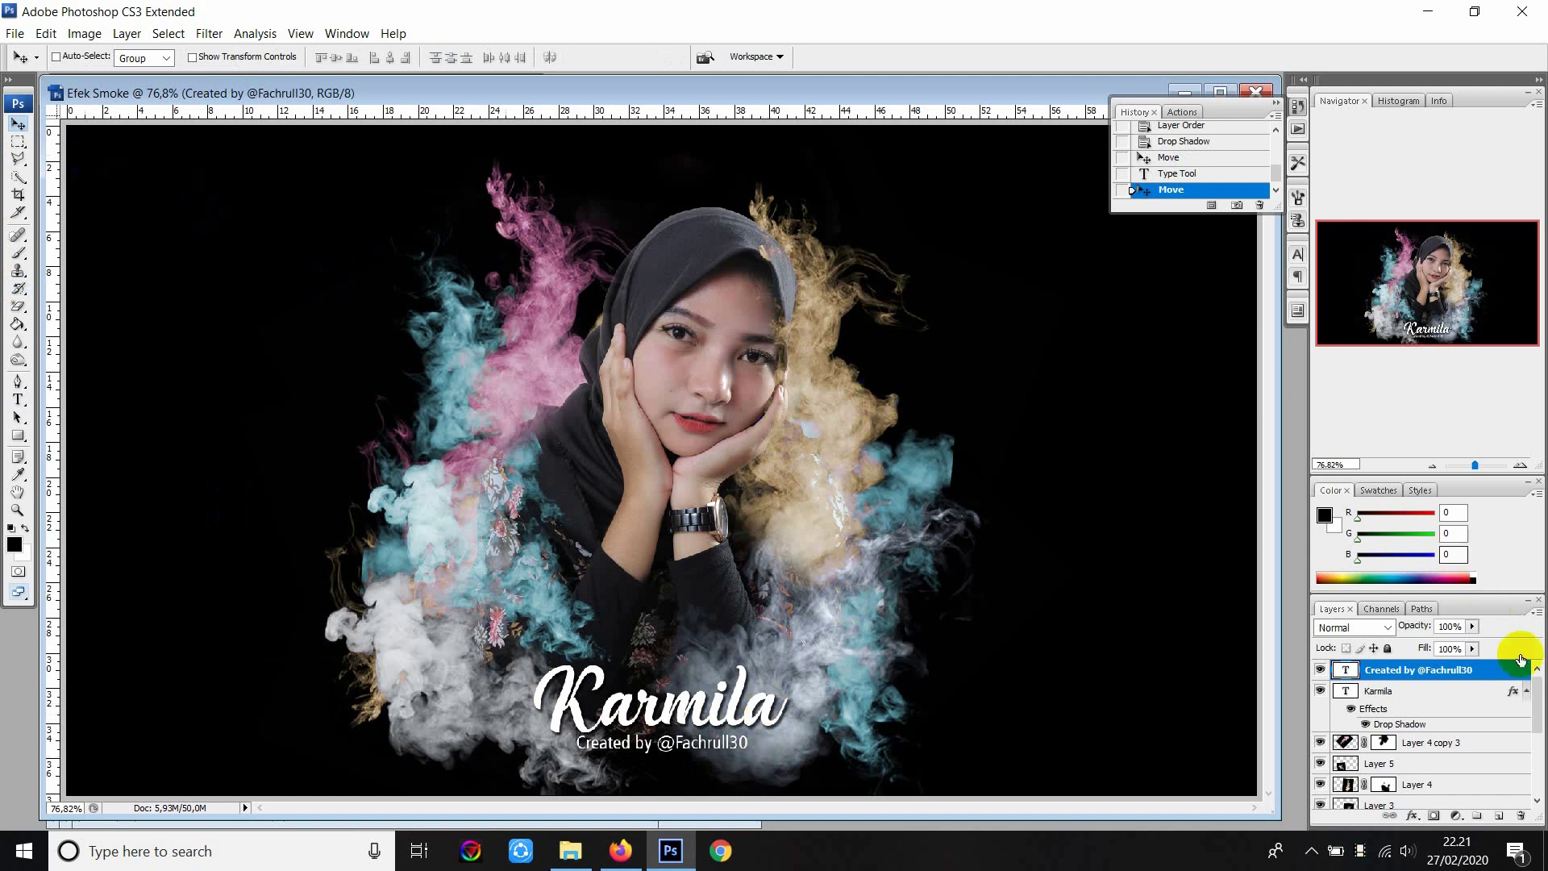
Add a Brightness/Contrast adjustment layer with brightness raised to +9.
left_click(1528, 692)
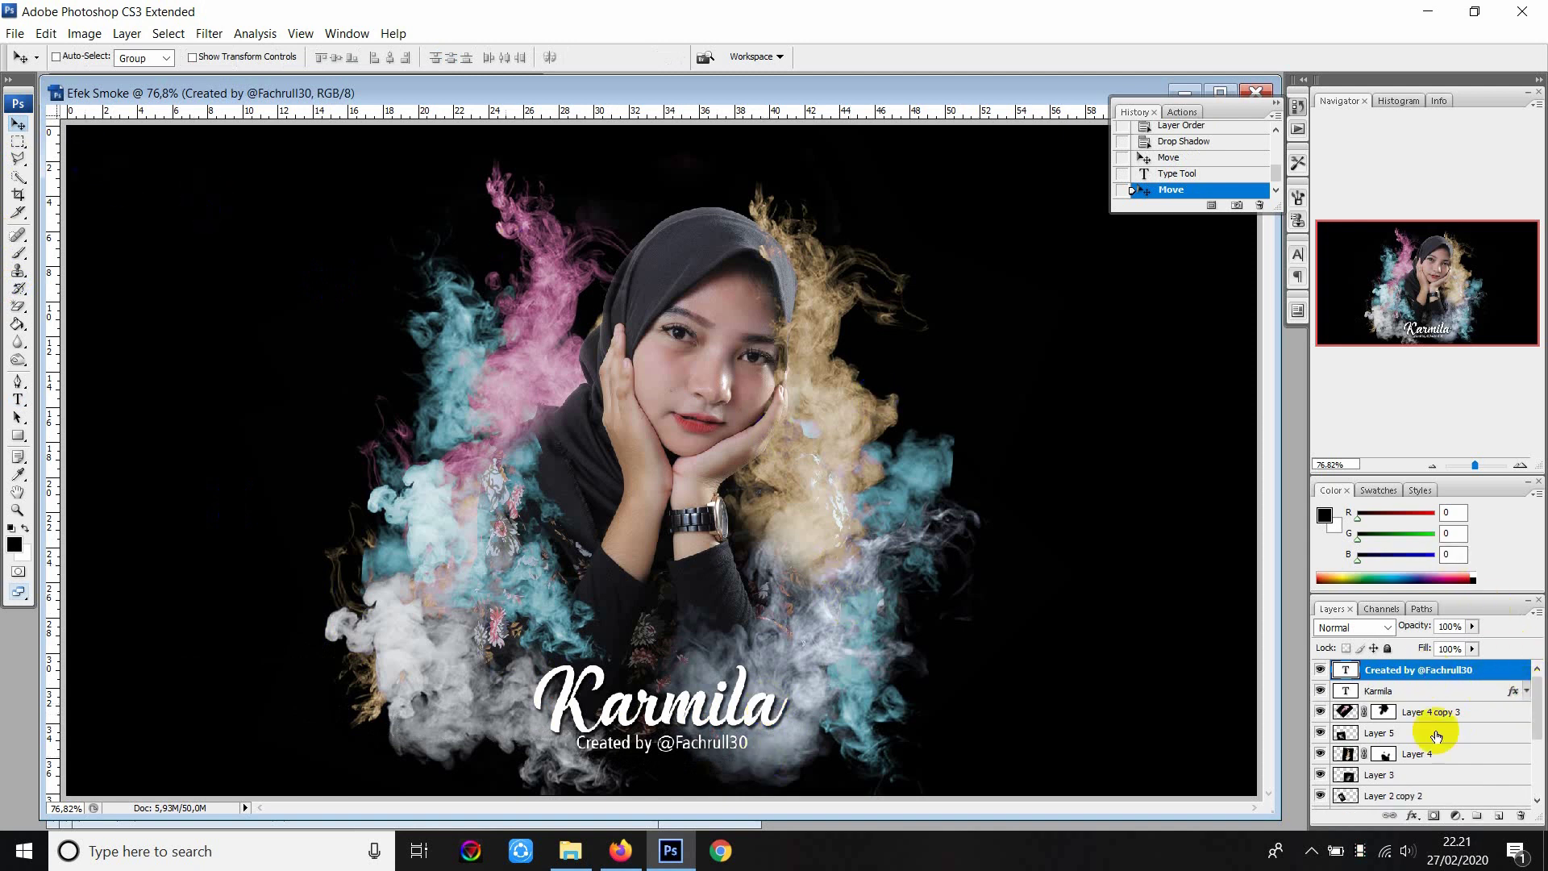
left_click(1456, 817)
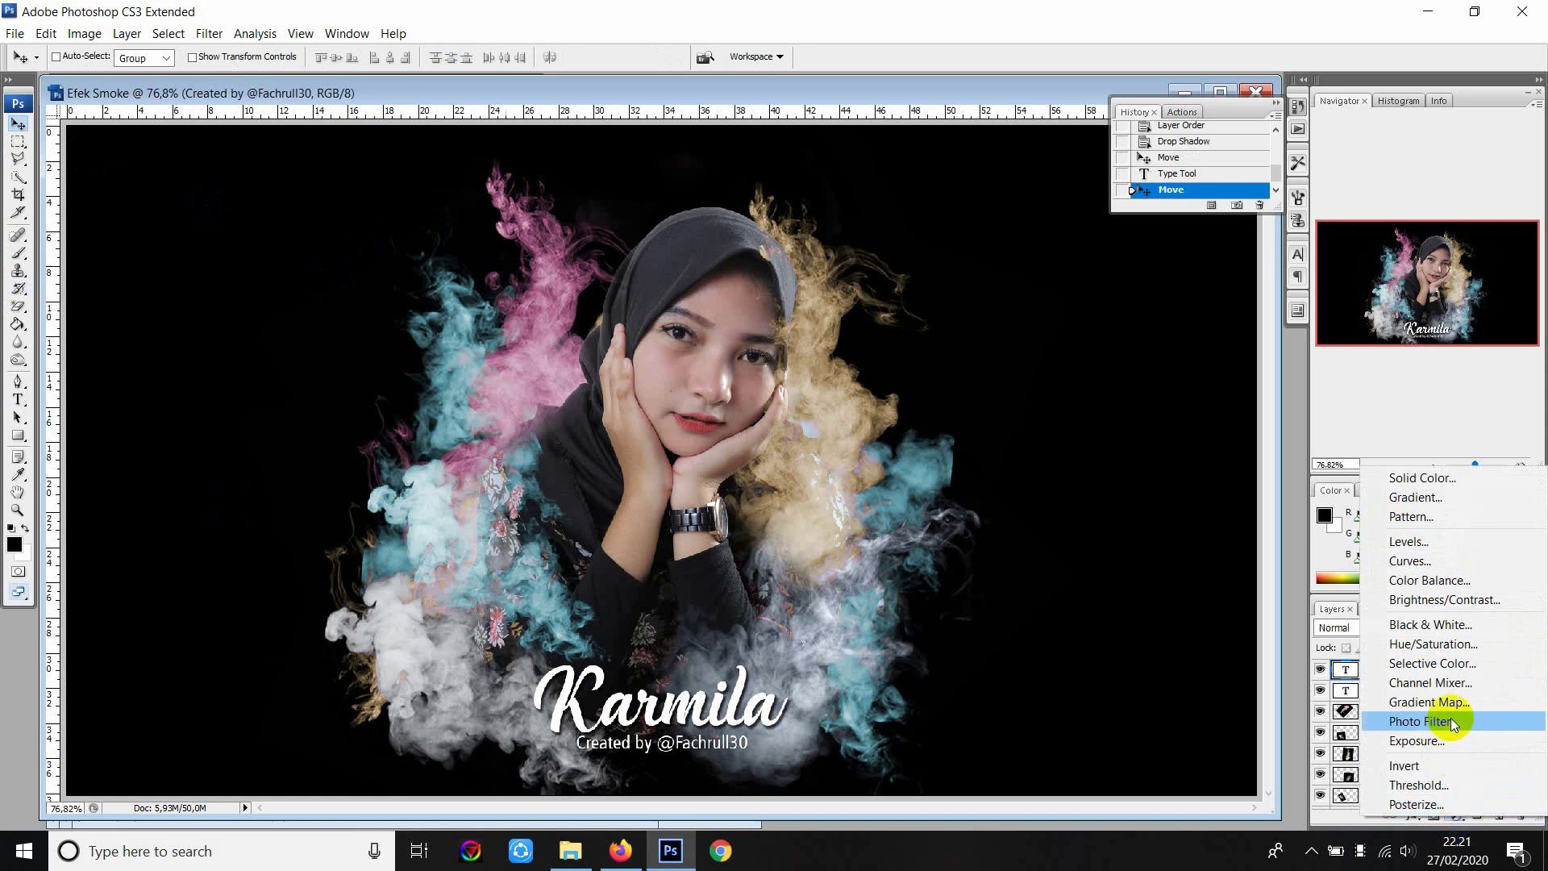
left_click(1436, 601)
left_click_drag(1094, 388, 1072, 436)
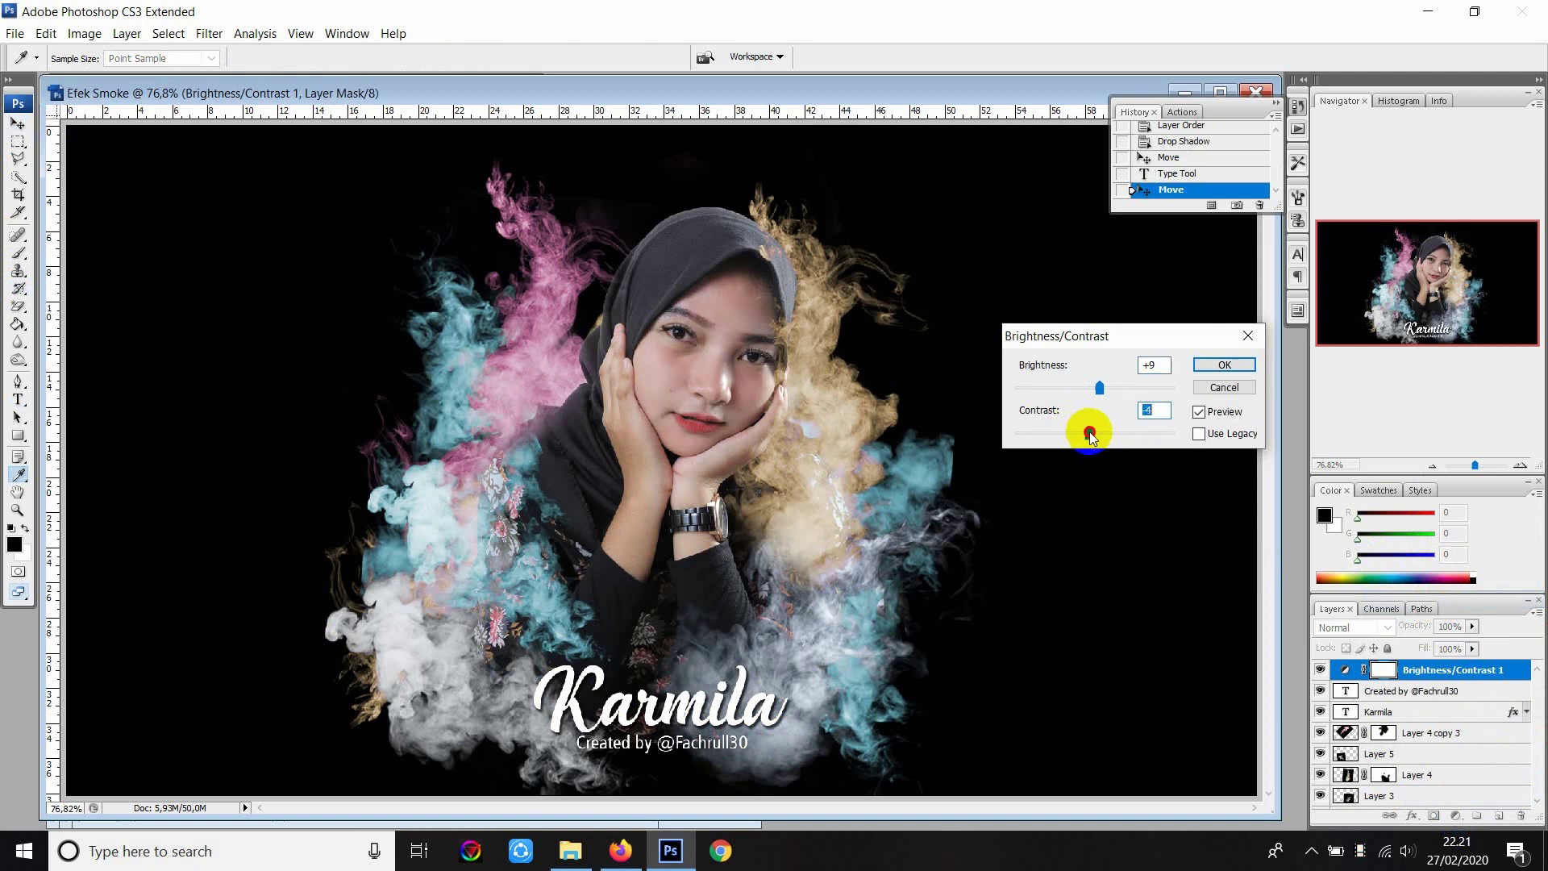
left_click(1224, 364)
scroll(1403, 726, "down", 2)
scroll(1399, 741, "down", 2)
scroll(1400, 746, "down", 1)
With the Blur tool on Layer 1, soften the hijab edge against the pink smoke.
left_click(1348, 741)
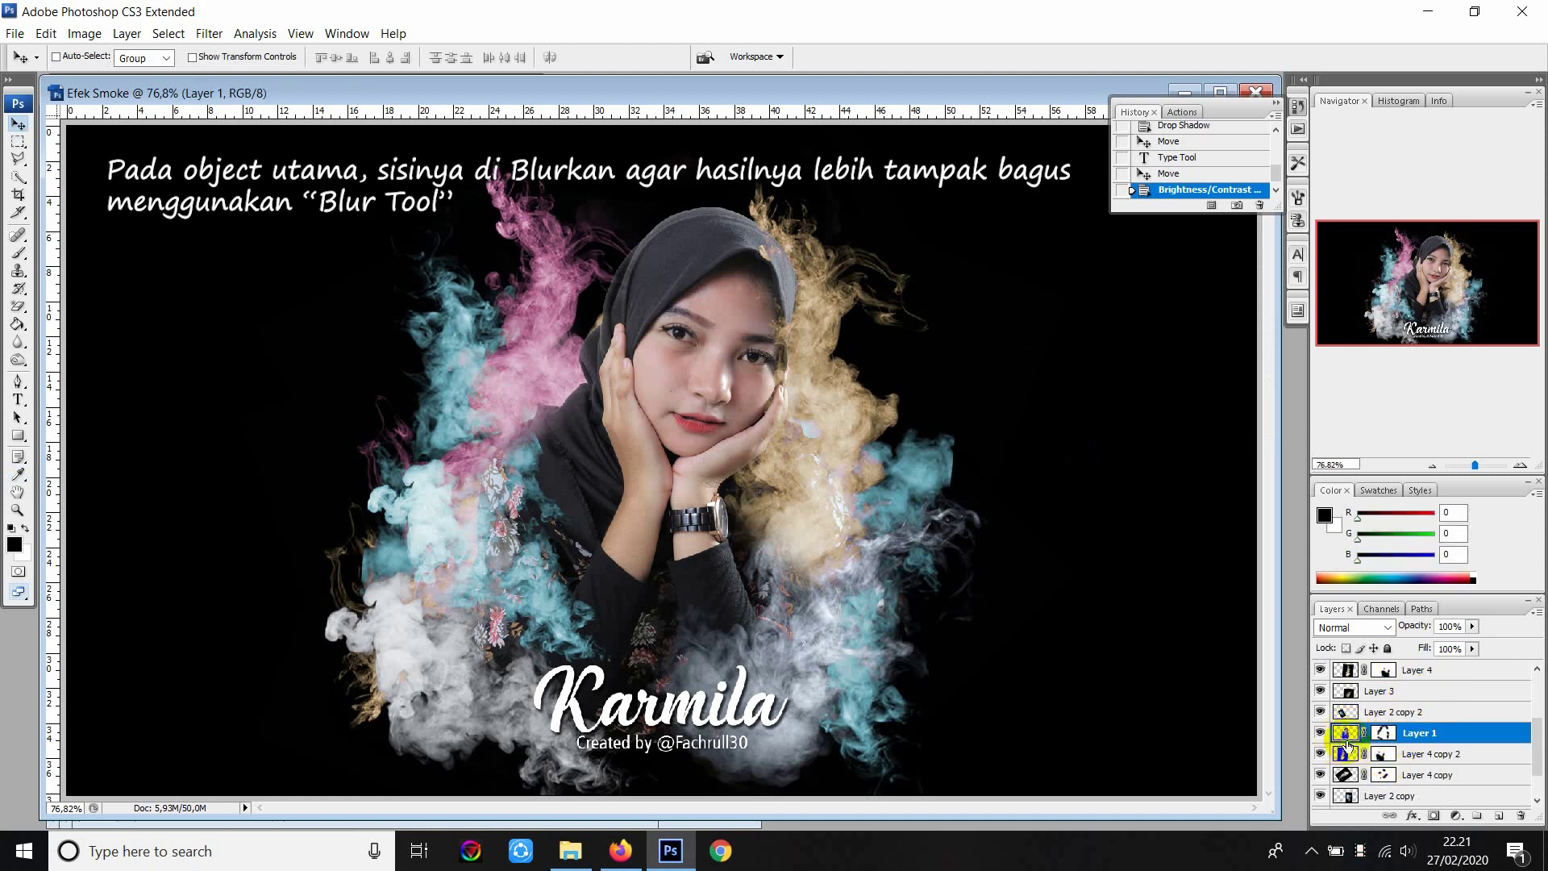
left_click(17, 341)
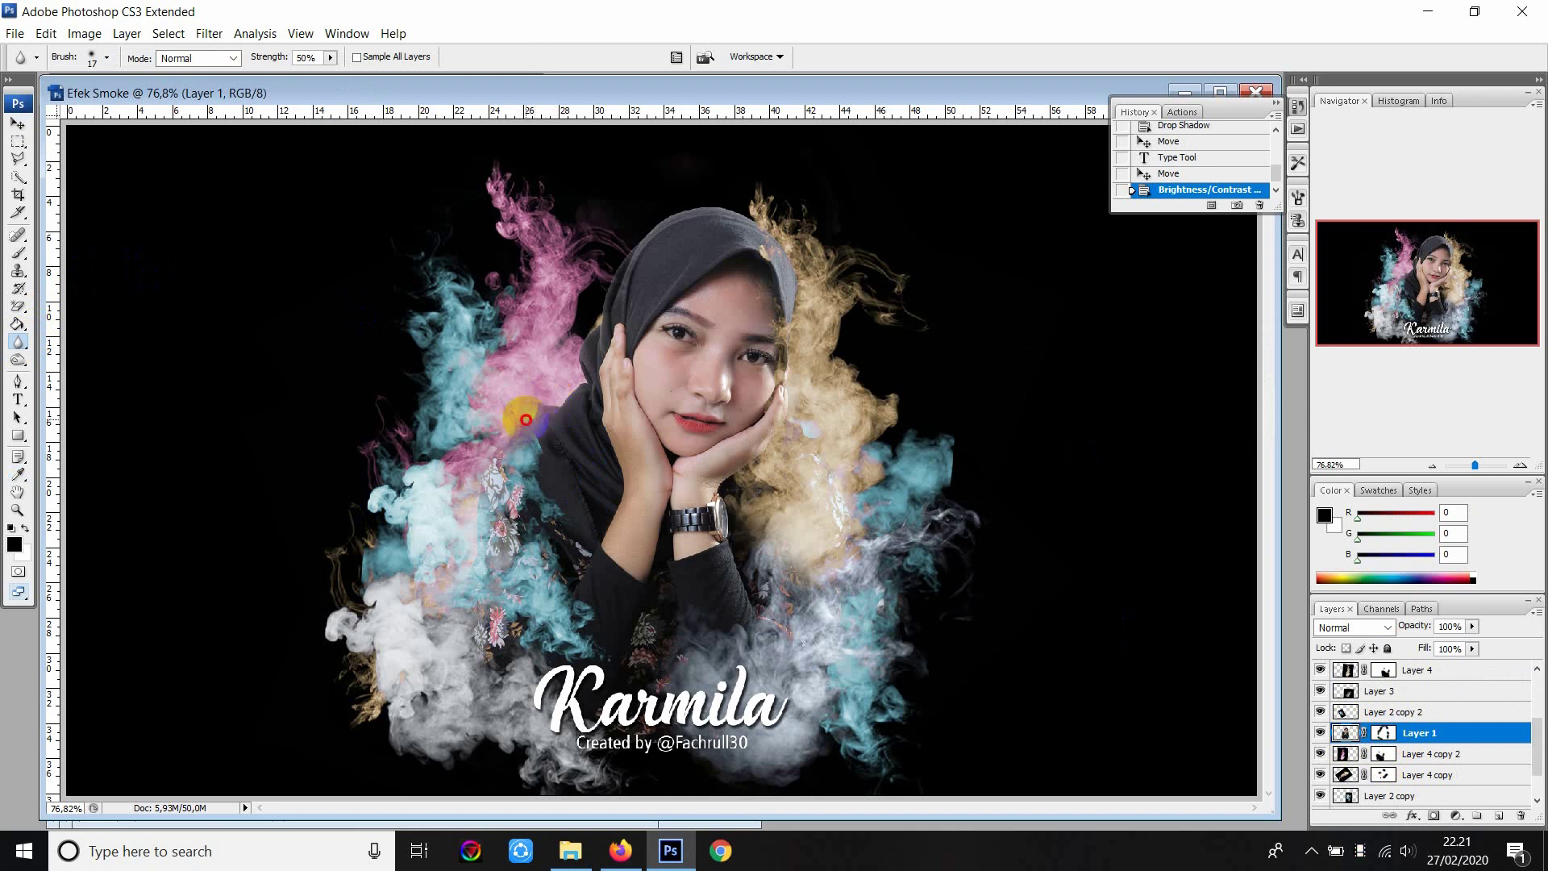
left_click_drag(534, 415, 556, 411)
scroll(557, 411, "up", 3)
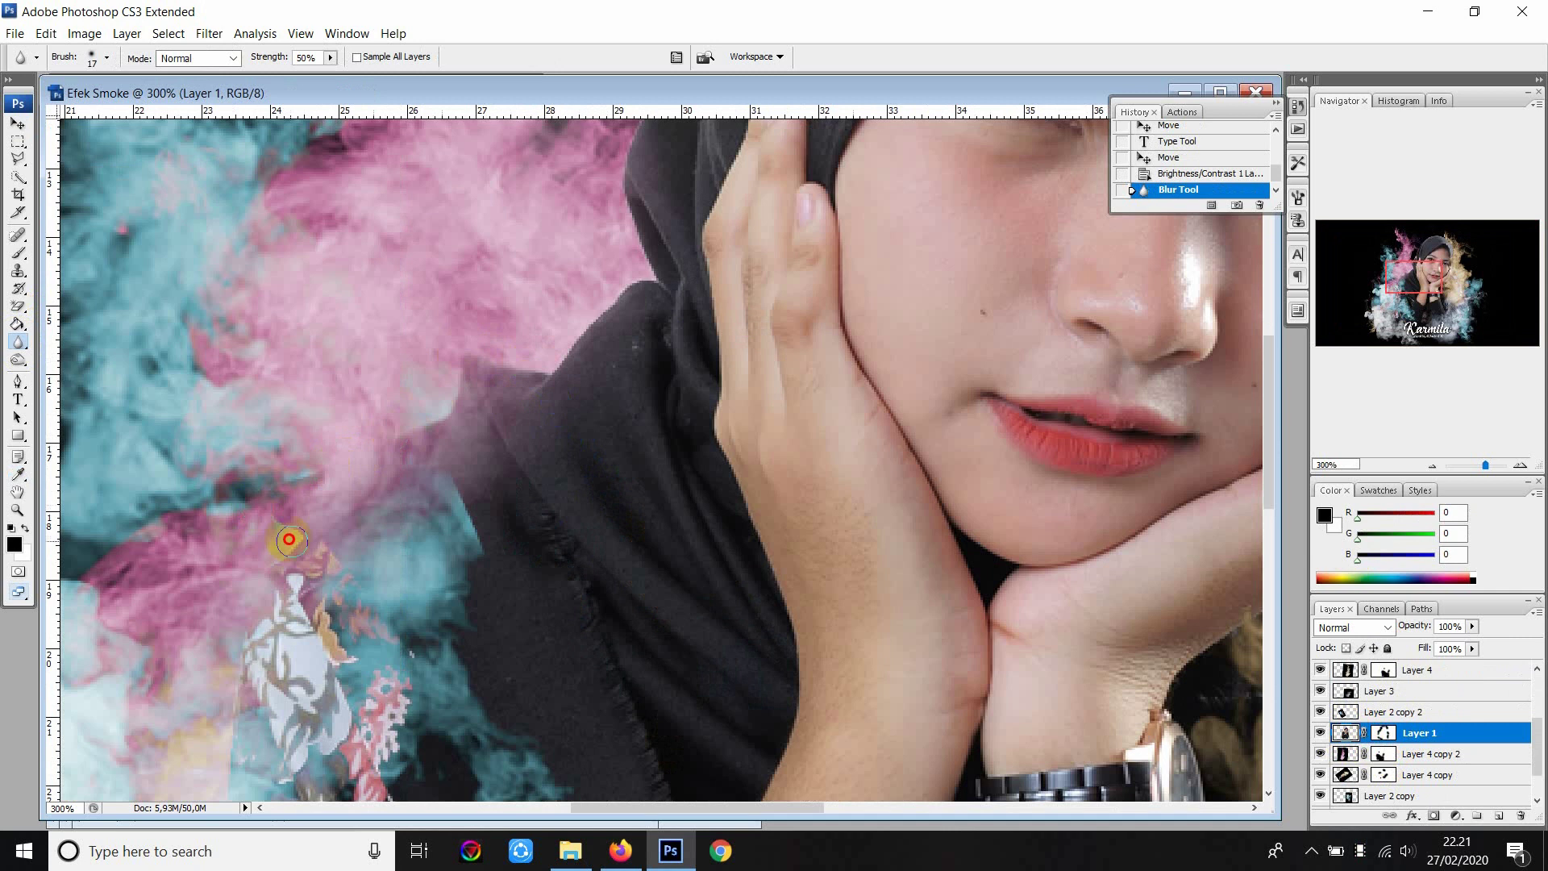
scroll(246, 645, "down", 5)
mouse_move(258, 635)
left_mouse_down()
mouse_move(246, 645)
mouse_move(234, 547)
mouse_move(232, 709)
left_mouse_up()
scroll(234, 685, "down", 3)
left_click_drag(218, 612, 217, 597)
scroll(223, 601, "down", 4)
scroll(223, 606, "down", 2)
scroll(483, 467, "up", 5)
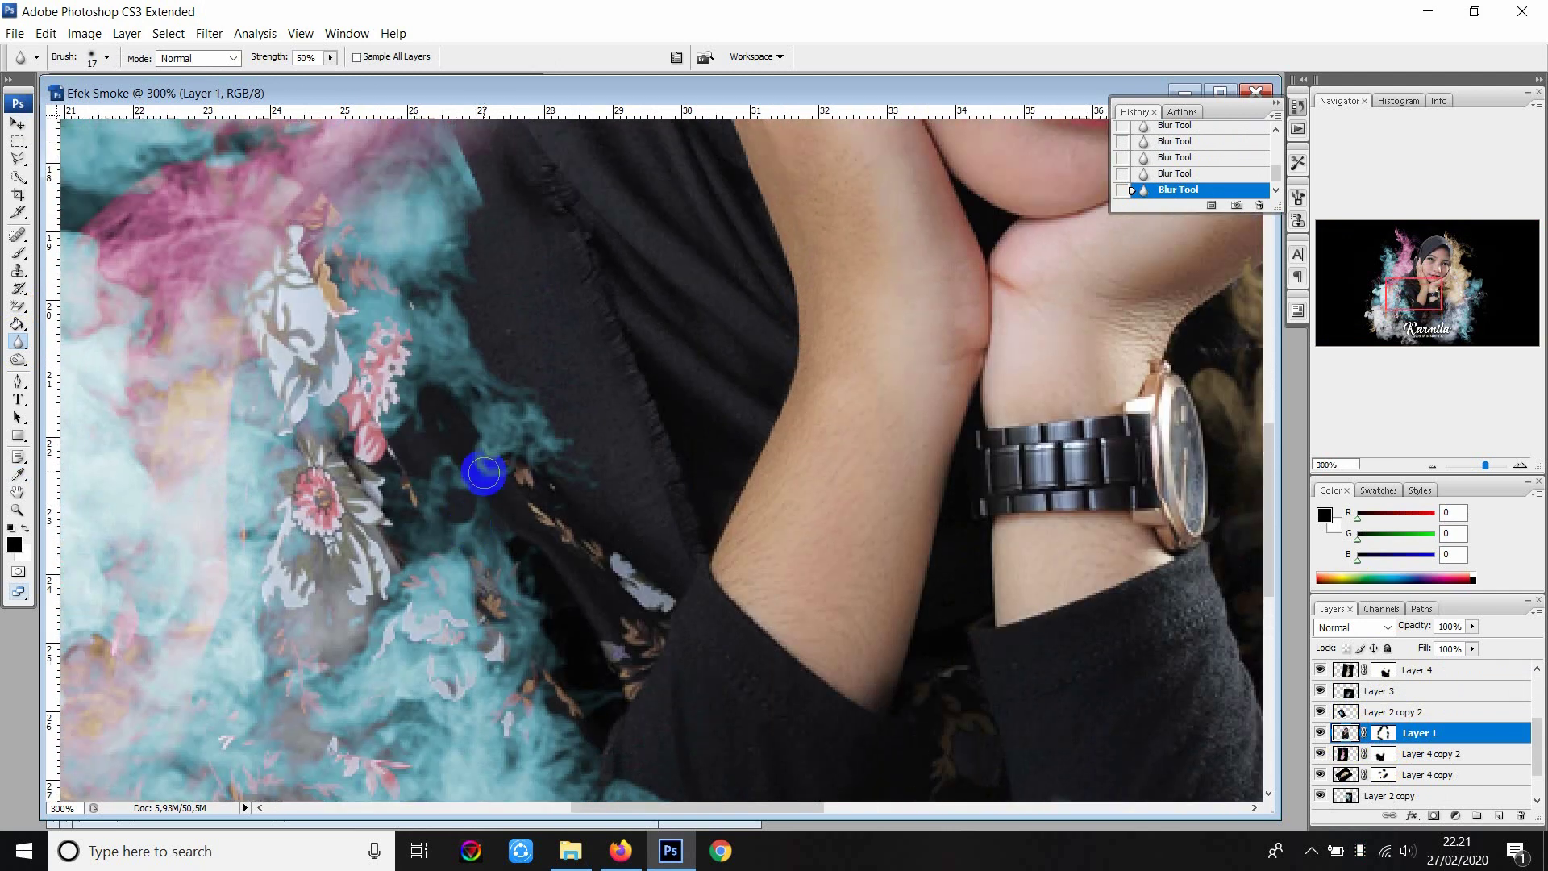
scroll(494, 467, "up", 8)
scroll(528, 457, "up", 2)
scroll(528, 458, "up", 3)
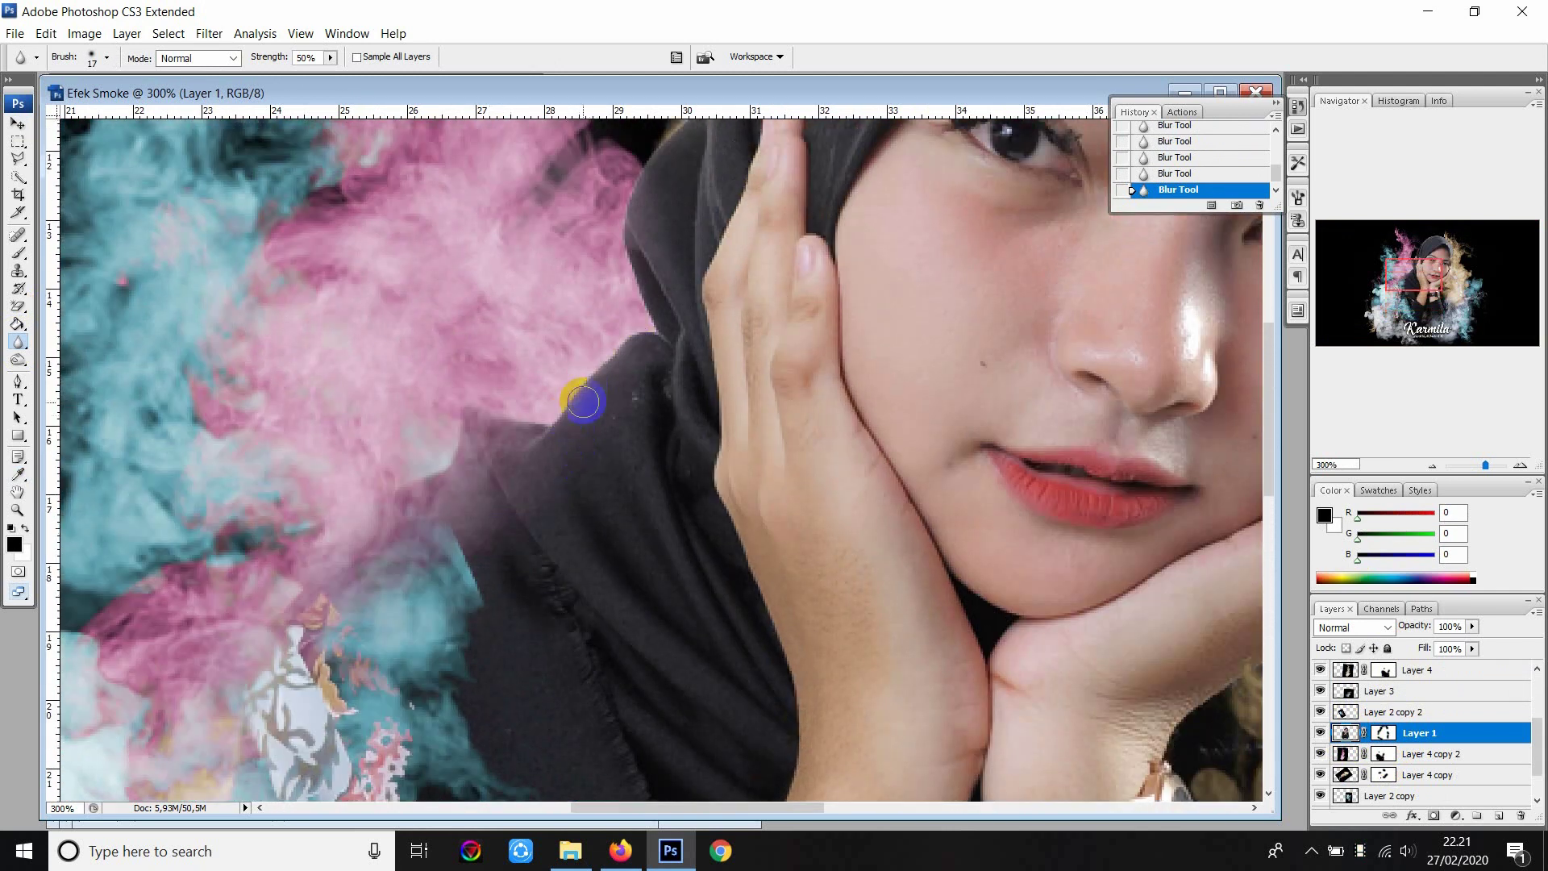
scroll(609, 219, "up", 2)
scroll(667, 325, "up", 3)
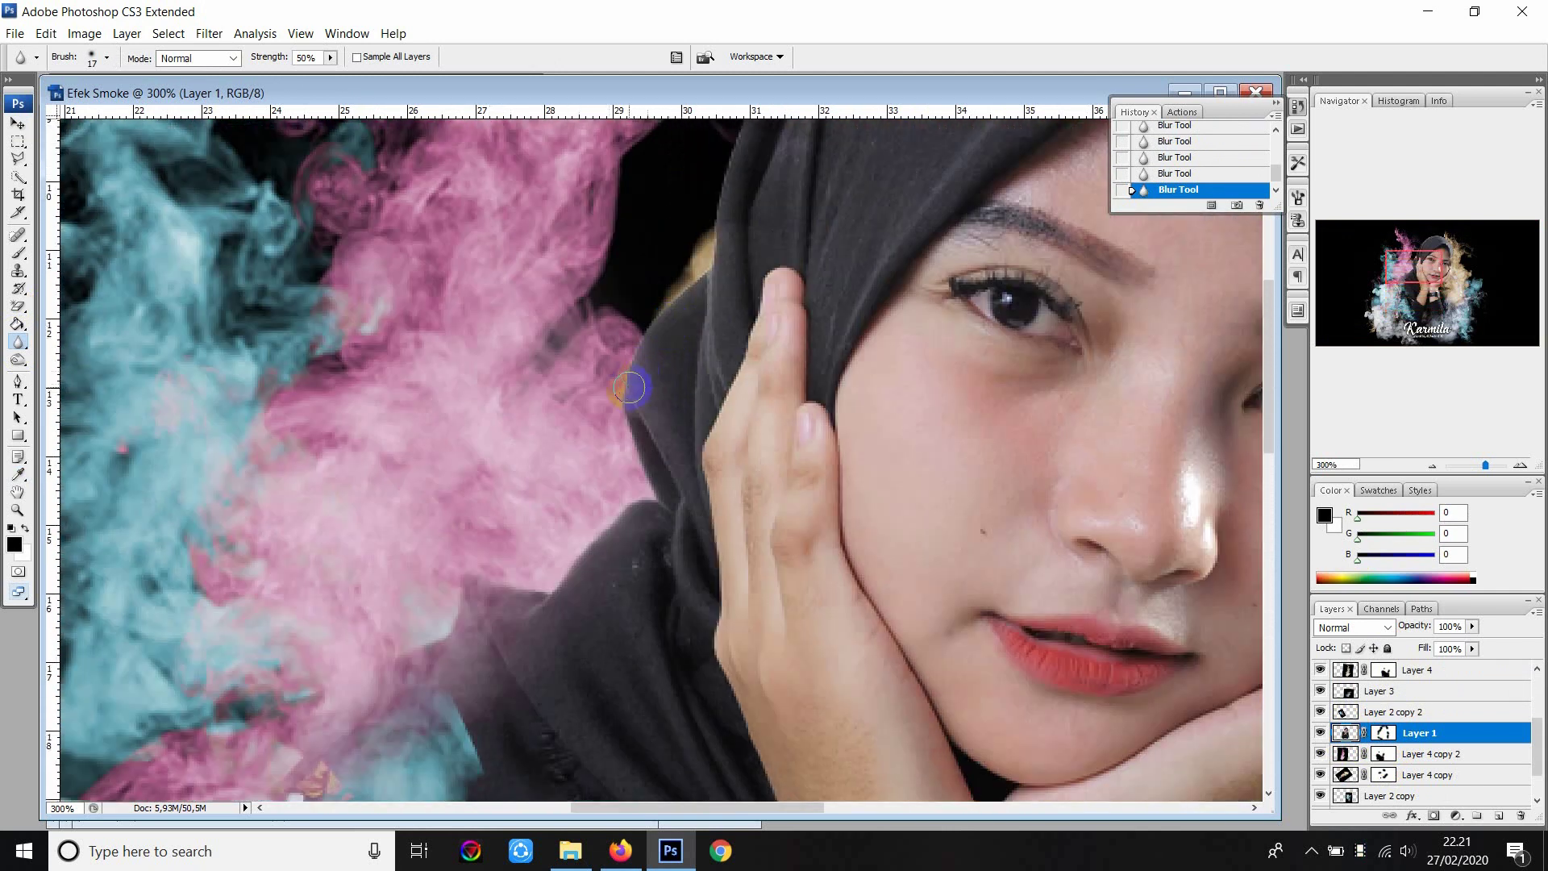
scroll(719, 255, "up", 2)
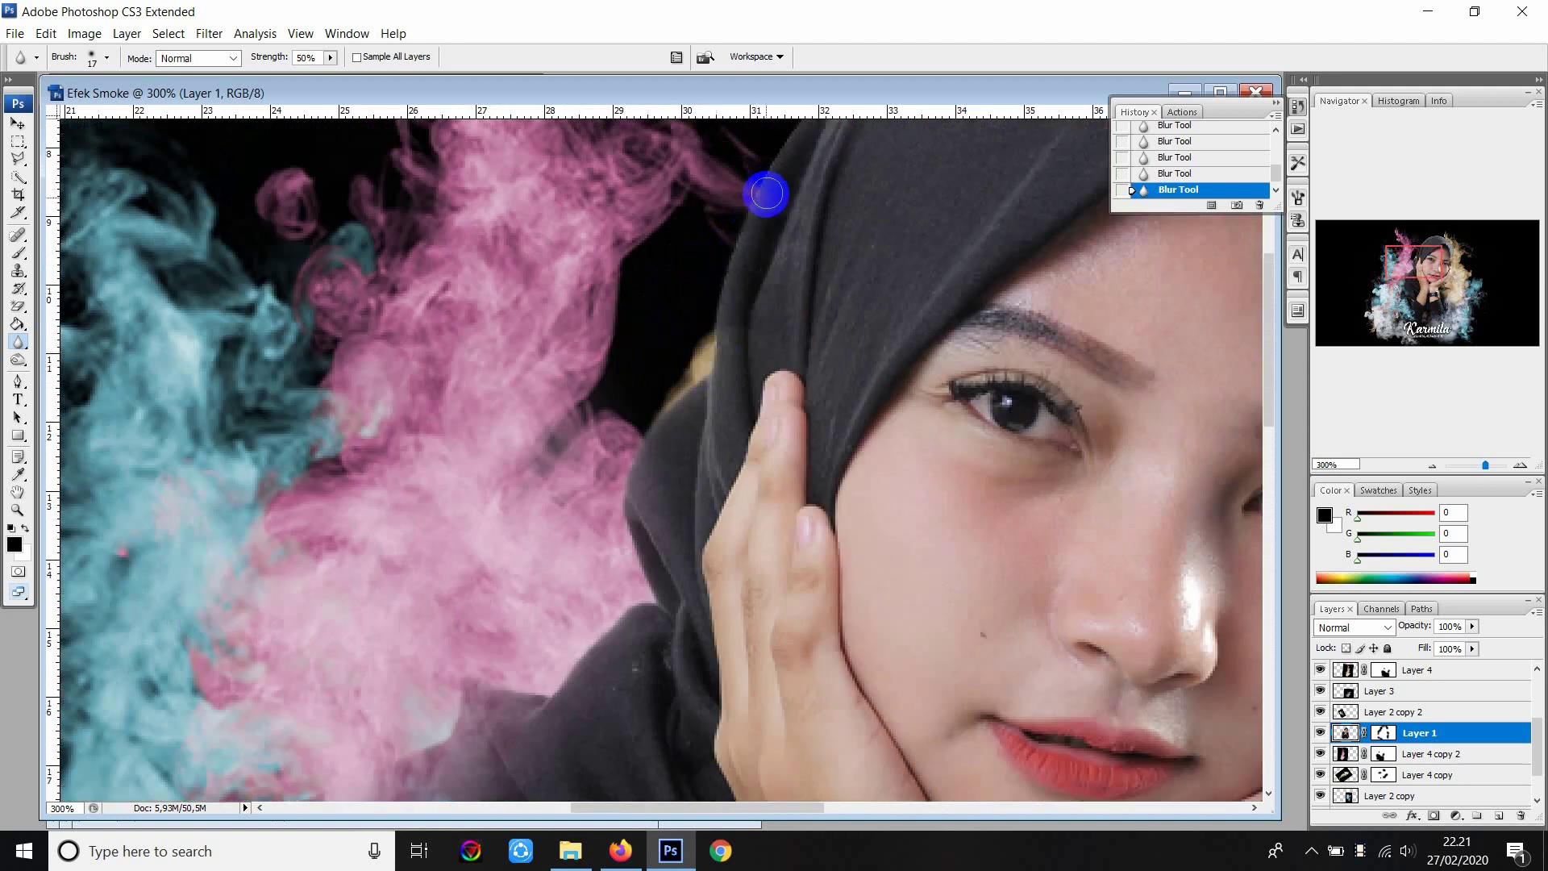
scroll(765, 190, "up", 5)
scroll(879, 210, "up", 3)
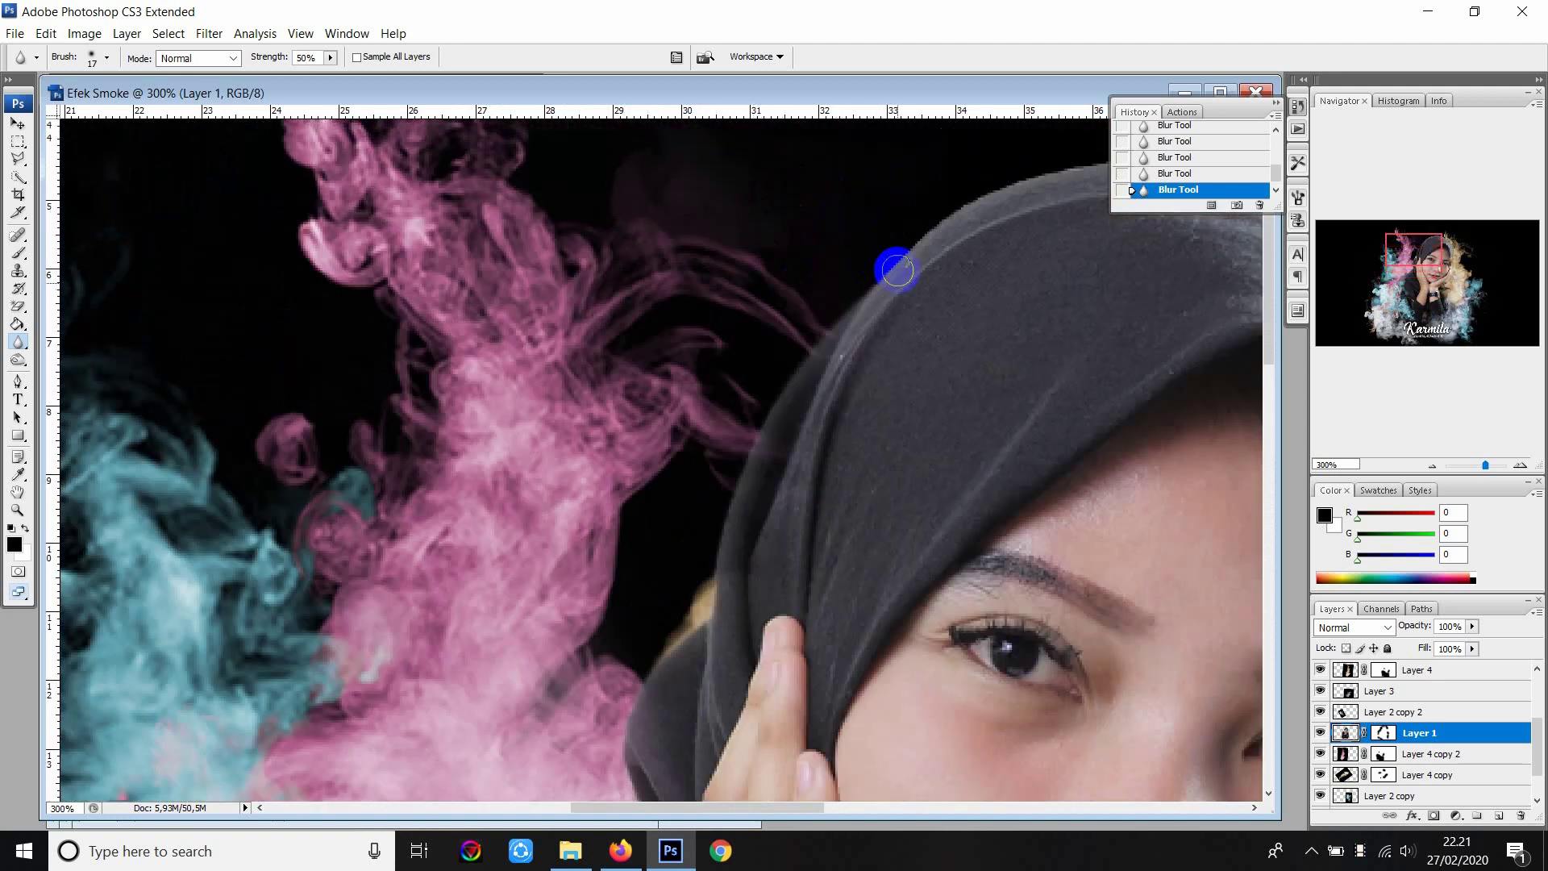
scroll(887, 307, "up", 2)
Blur along the hijab's top edge and the smoke around the credit line.
left_click_drag(1068, 248, 1189, 236)
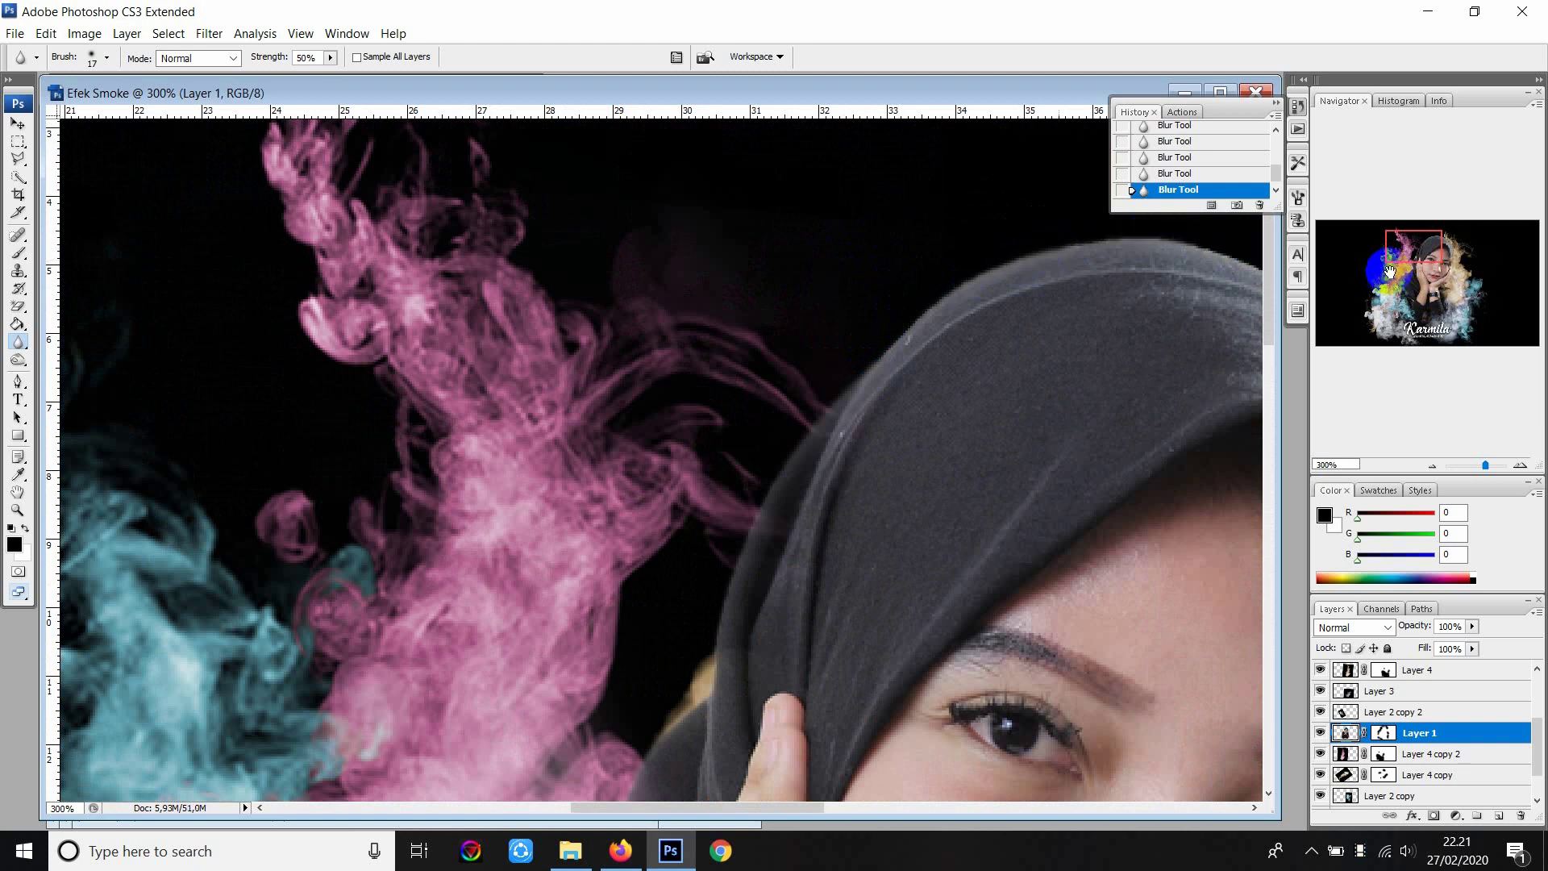
left_click_drag(1390, 271, 1419, 270)
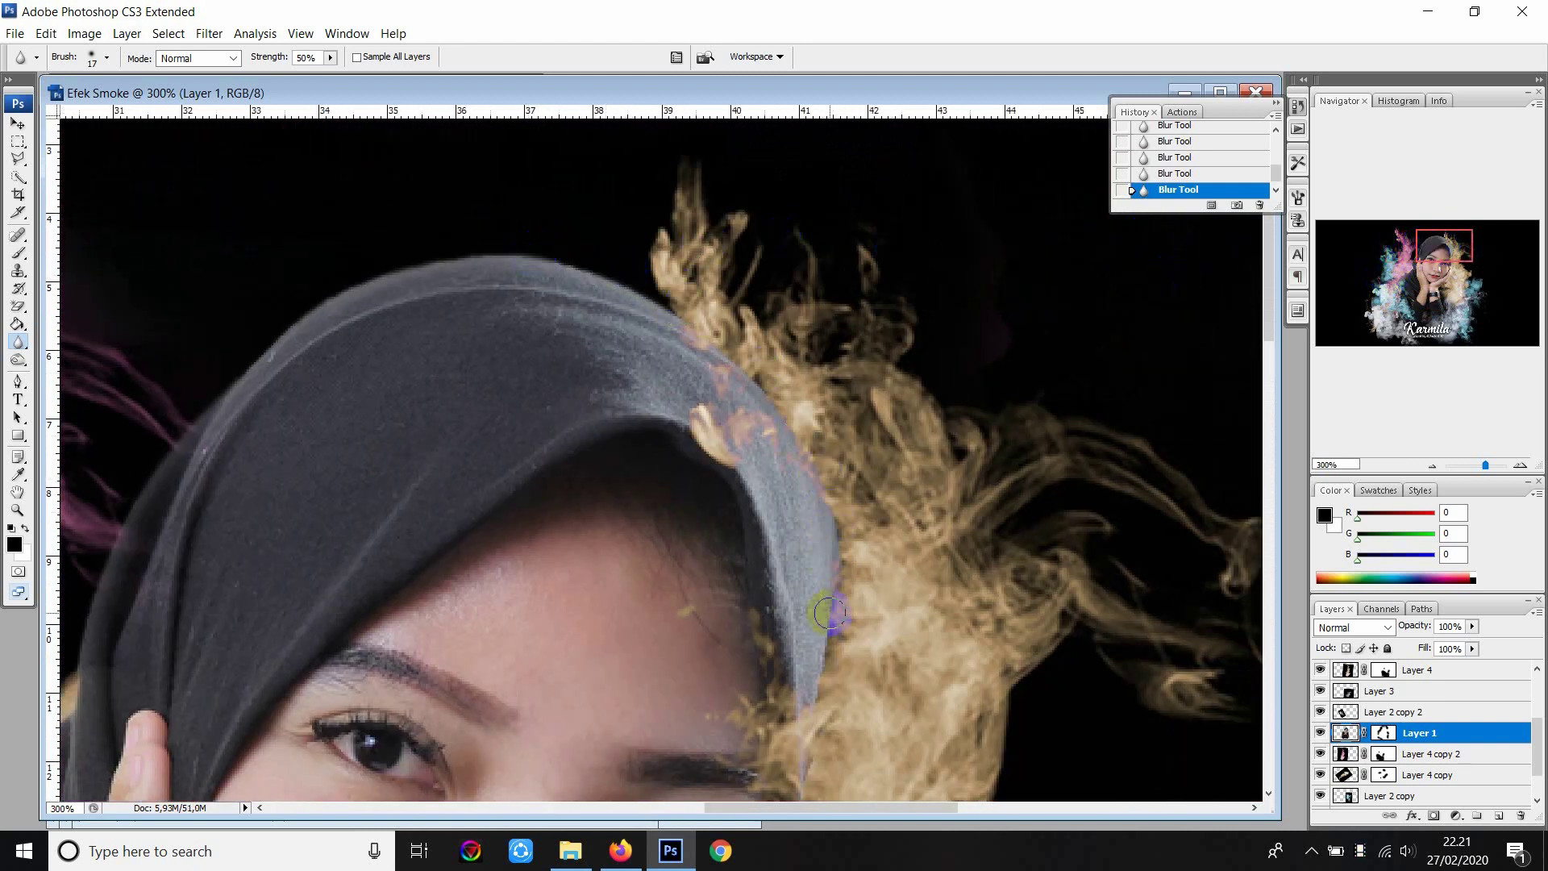
scroll(830, 613, "down", 5)
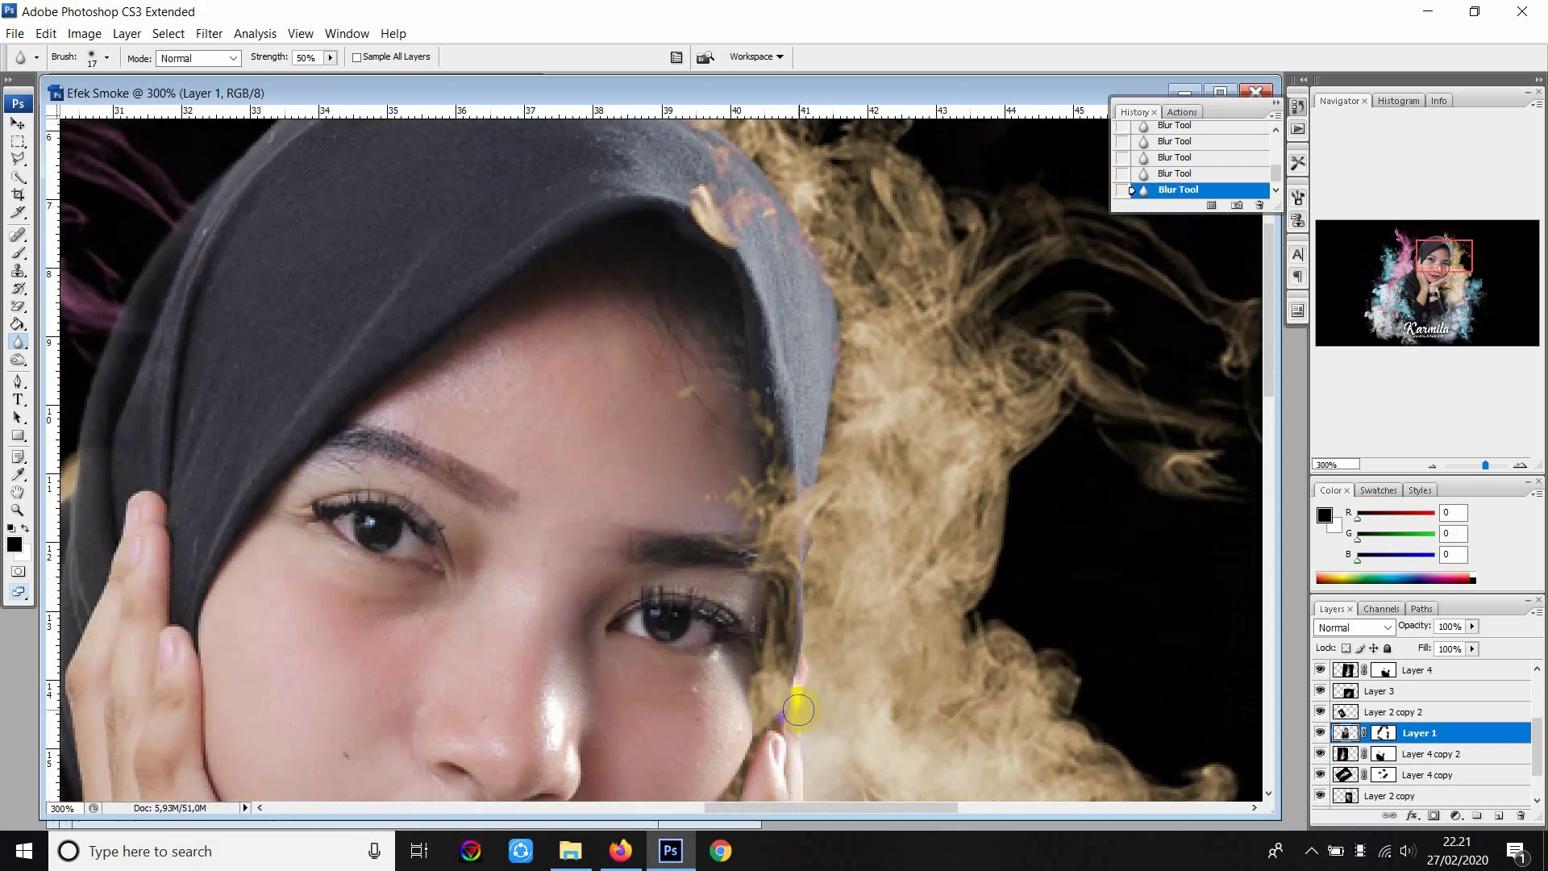
scroll(798, 709, "down", 2)
scroll(815, 756, "down", 4)
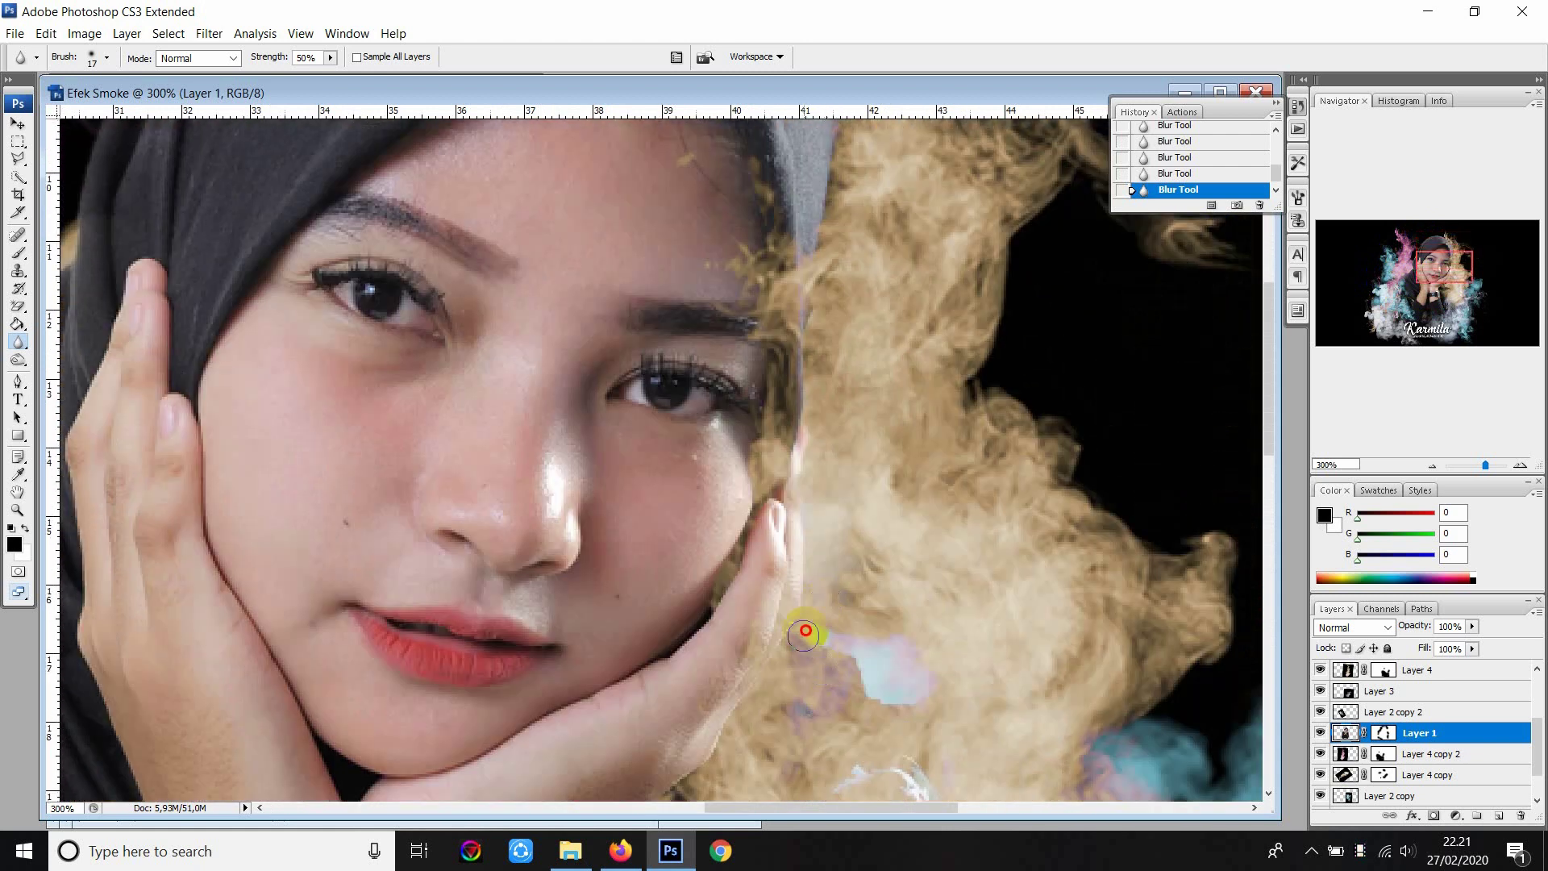
scroll(774, 699, "down", 2)
scroll(722, 663, "down", 2)
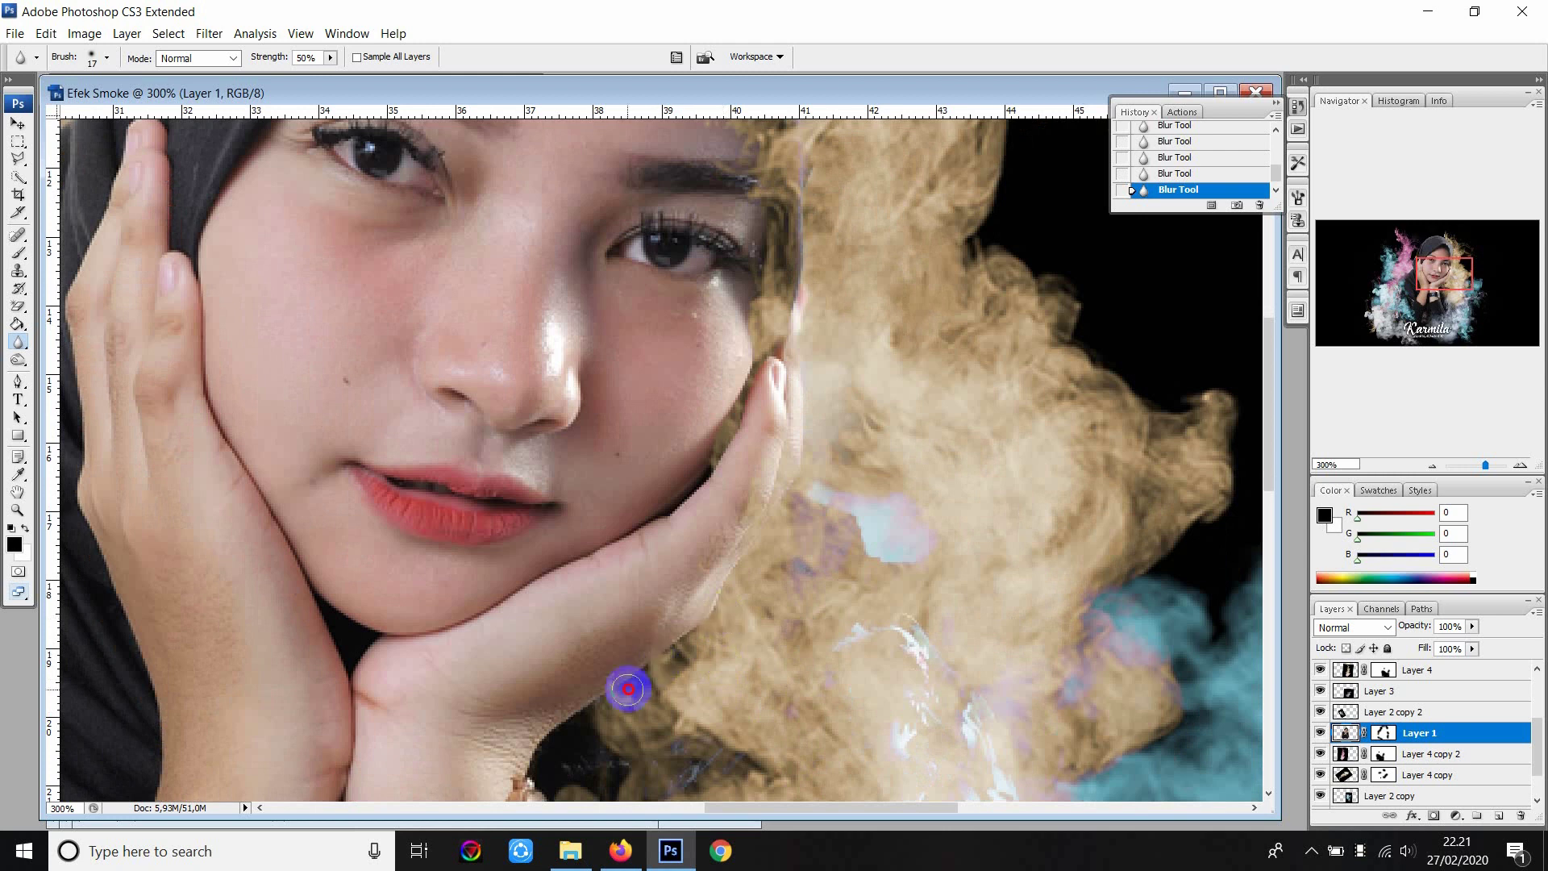
scroll(628, 678, "down", 2)
scroll(570, 657, "down", 2)
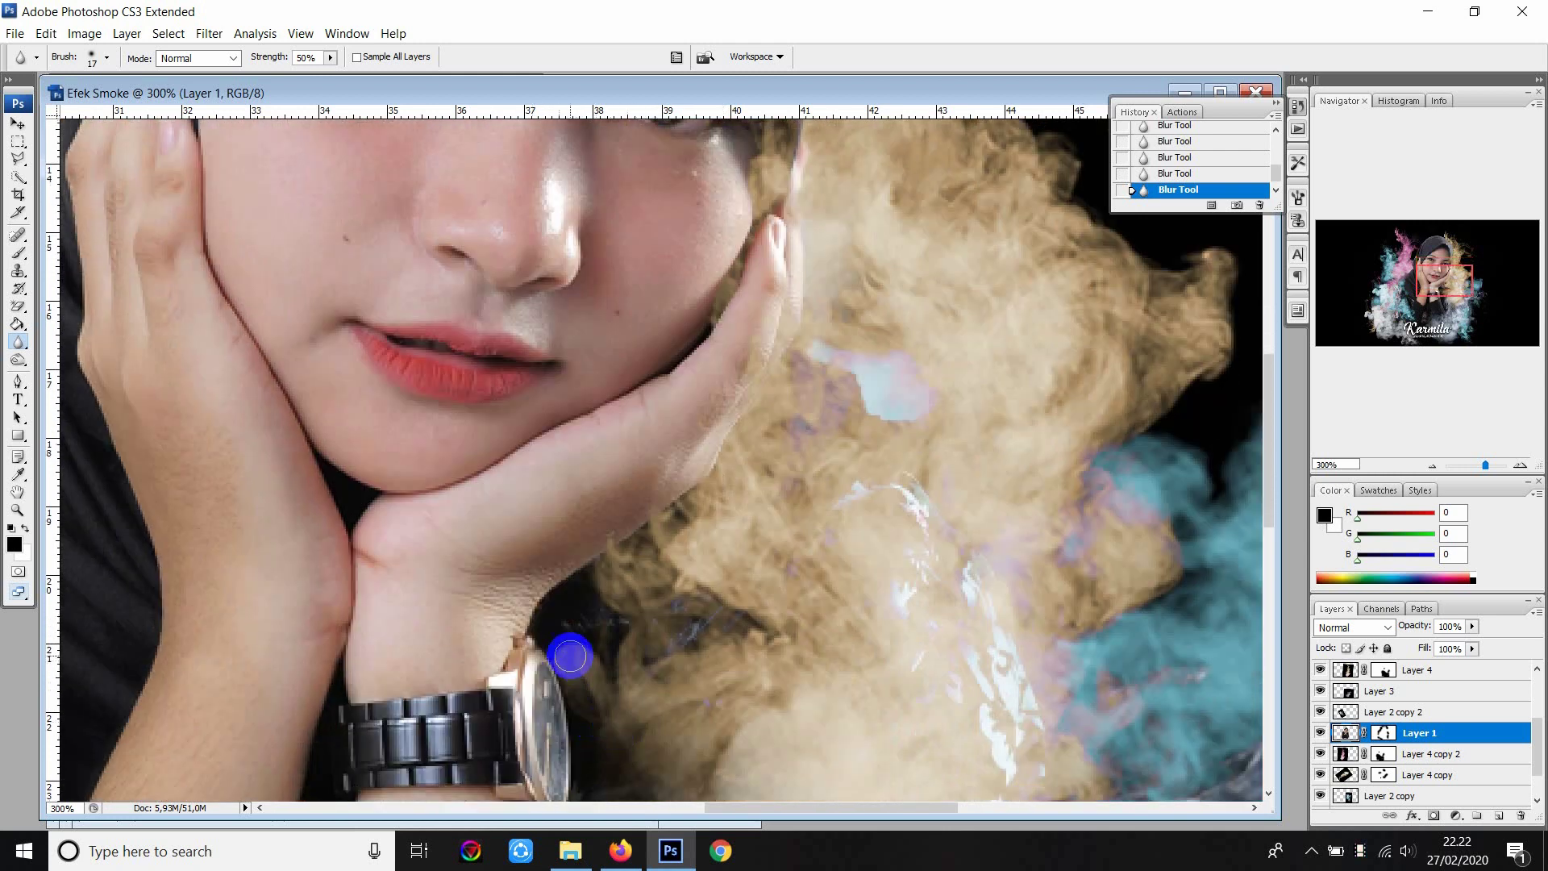
scroll(591, 636, "down", 2)
scroll(591, 549, "down", 2)
scroll(610, 653, "down", 2)
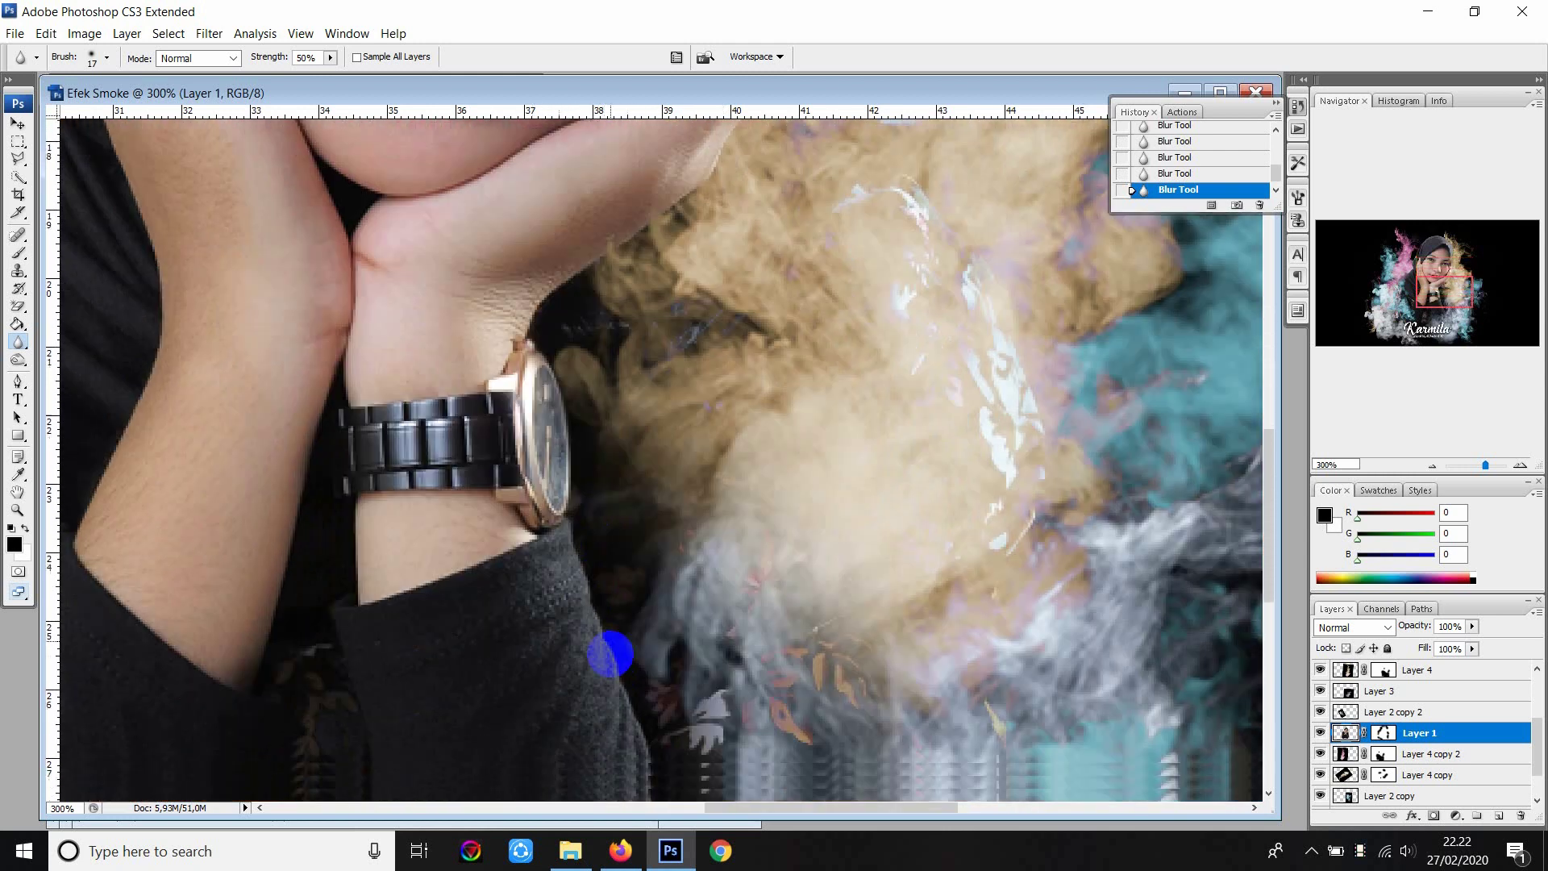
scroll(637, 645, "down", 2)
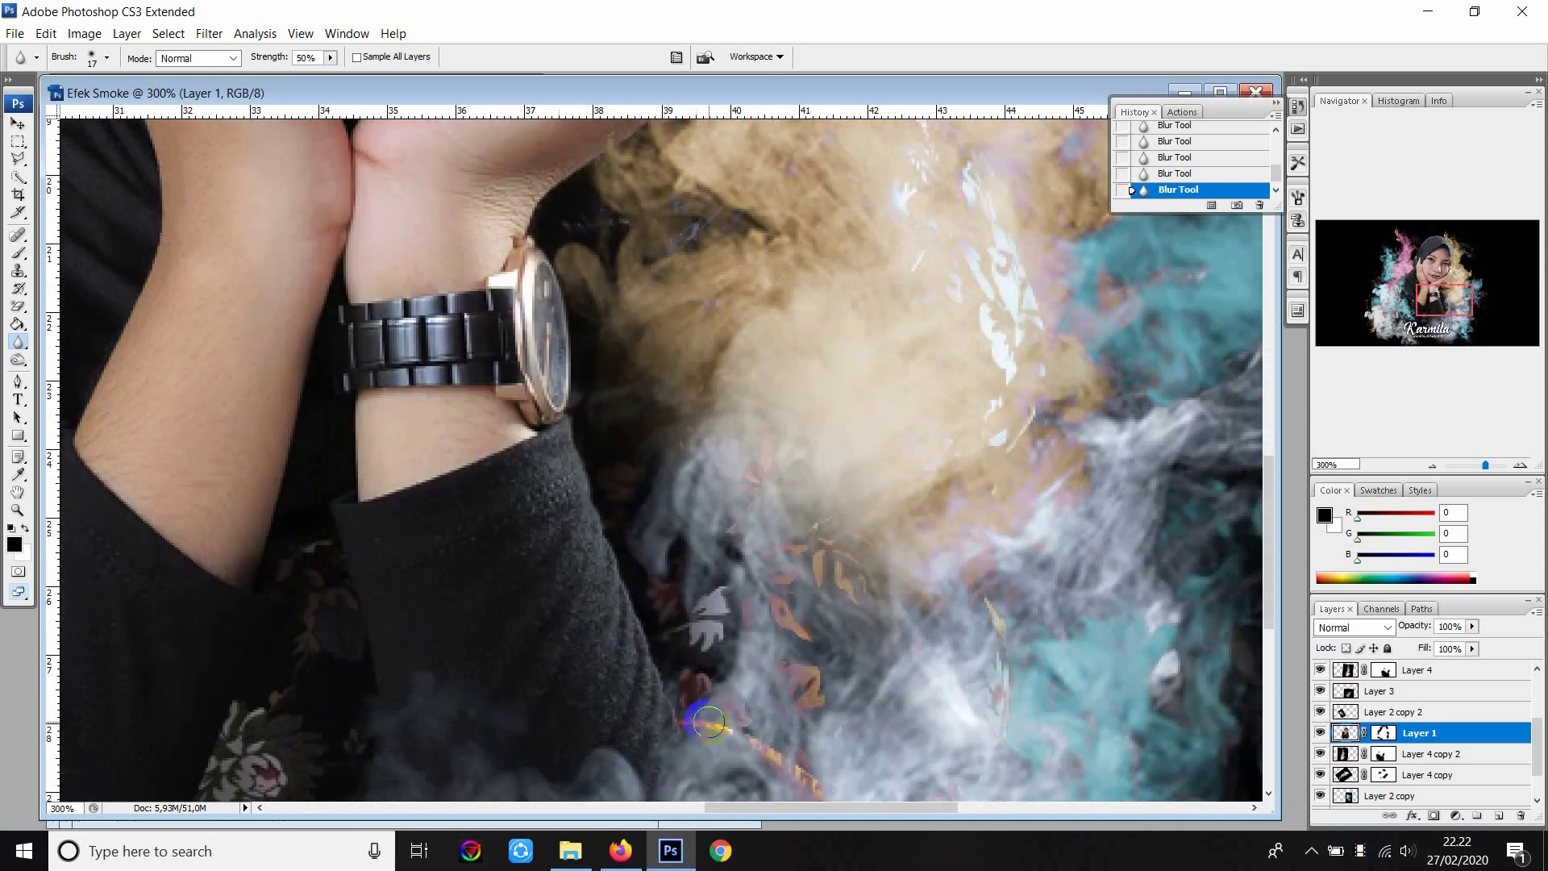
scroll(710, 722, "down", 2)
scroll(985, 677, "down", 3)
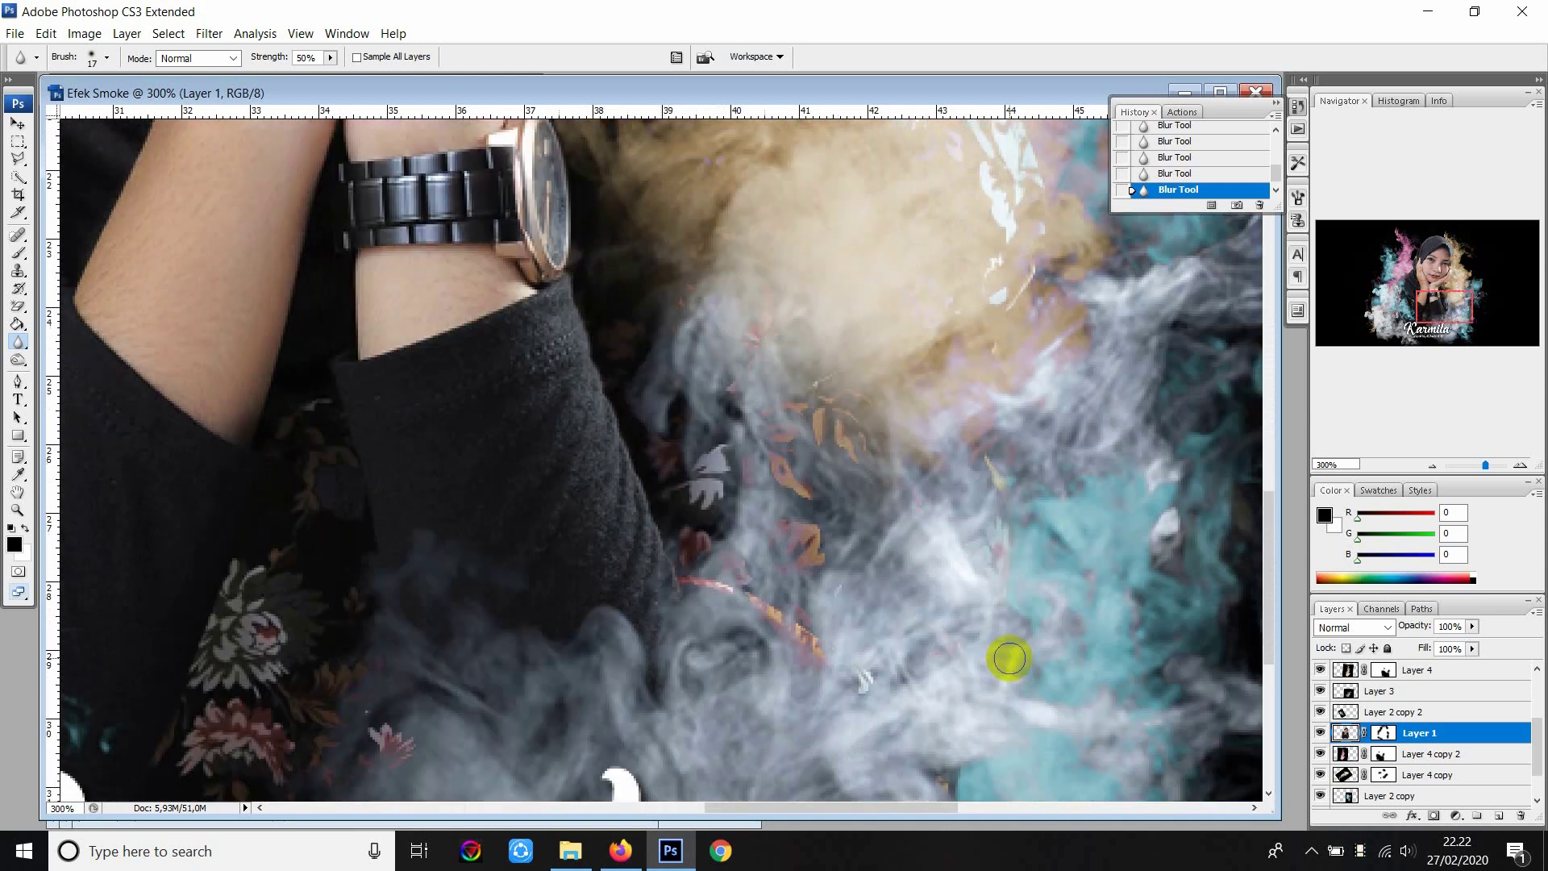
scroll(1000, 649, "down", 2)
scroll(935, 705, "down", 1)
scroll(989, 663, "down", 1)
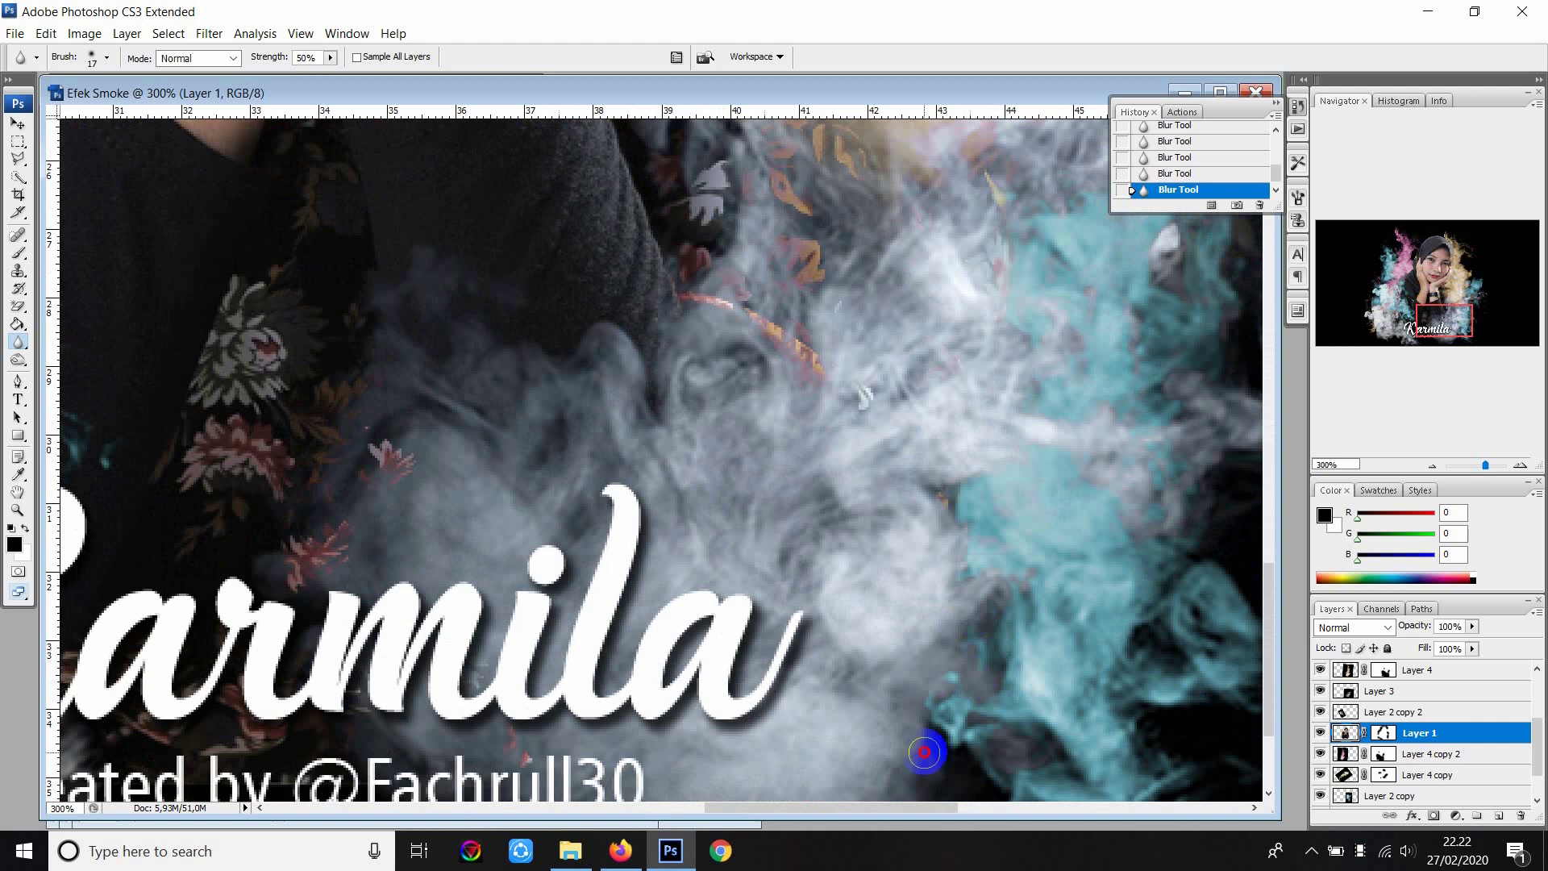
scroll(926, 749, "down", 2)
scroll(936, 716, "down", 2)
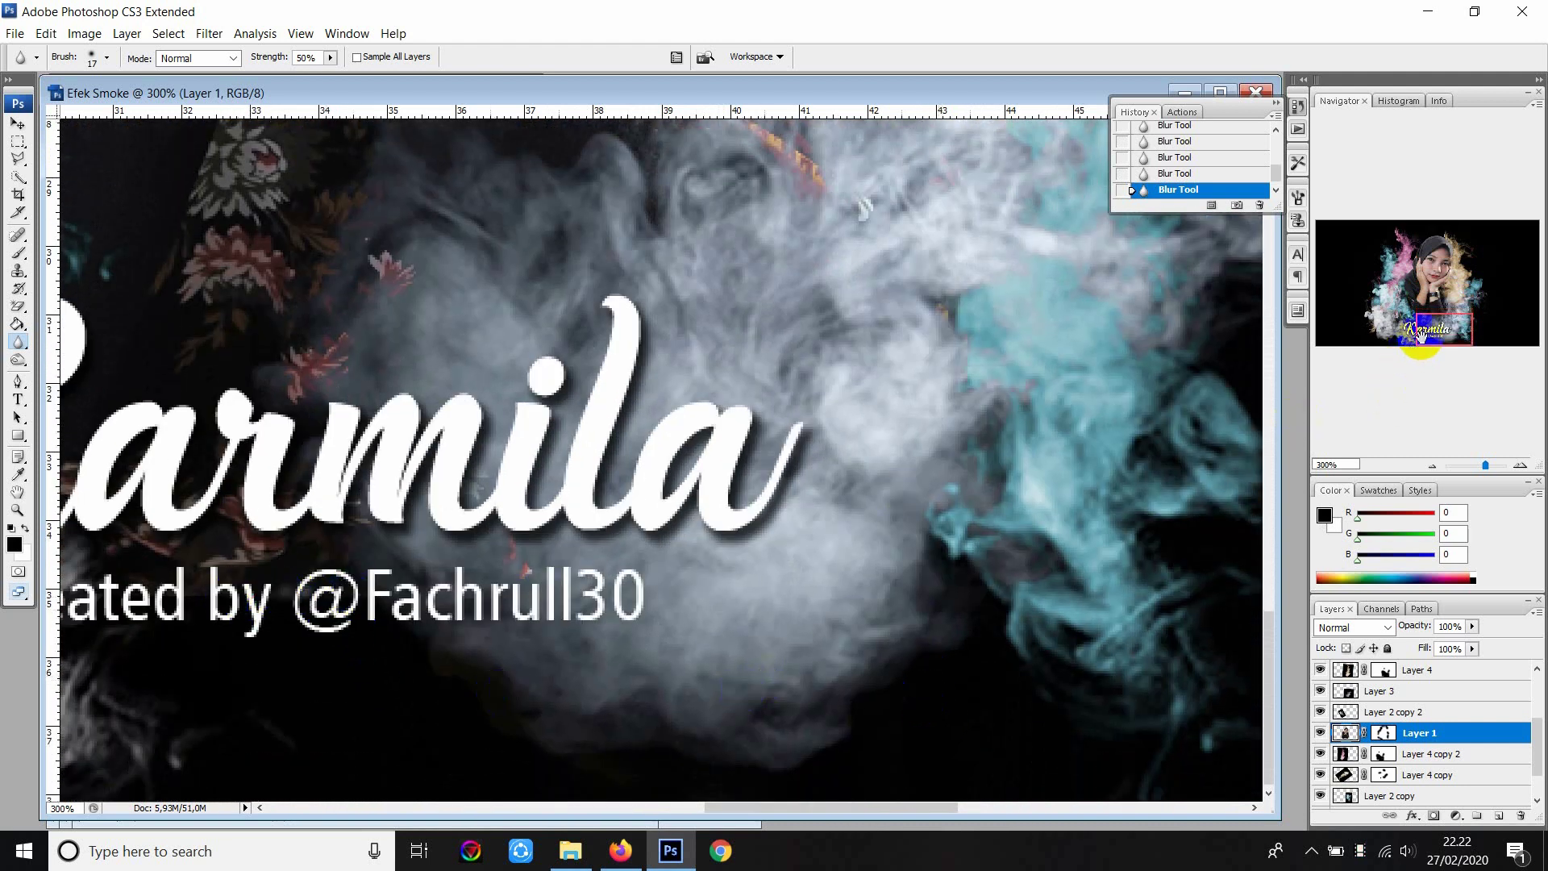
scroll(645, 565, "left", 6)
left_click_drag(577, 705, 462, 610)
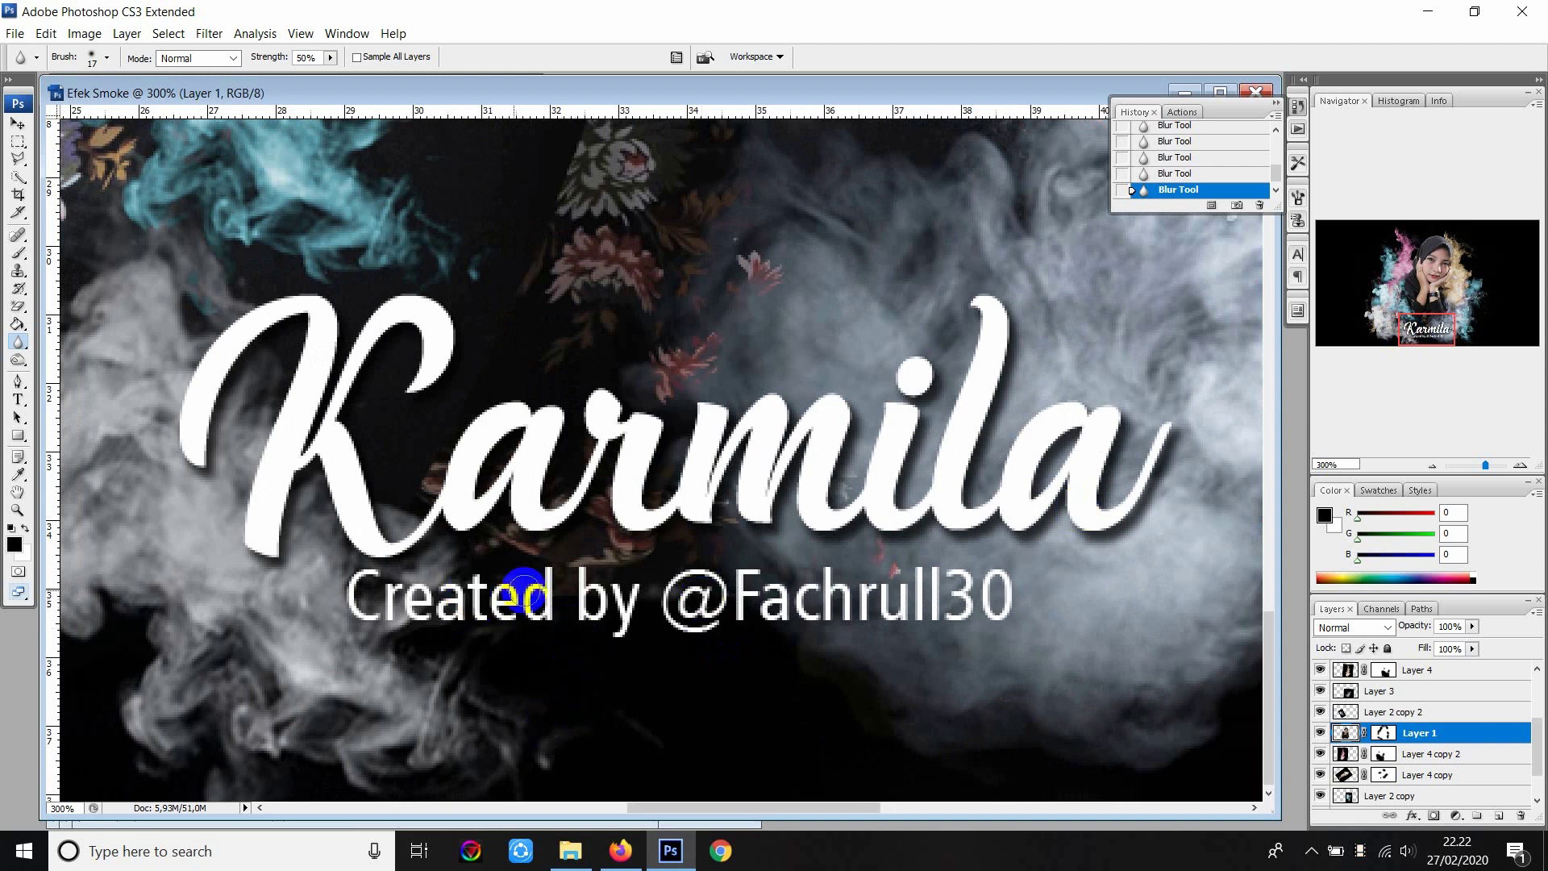
left_click(19, 123)
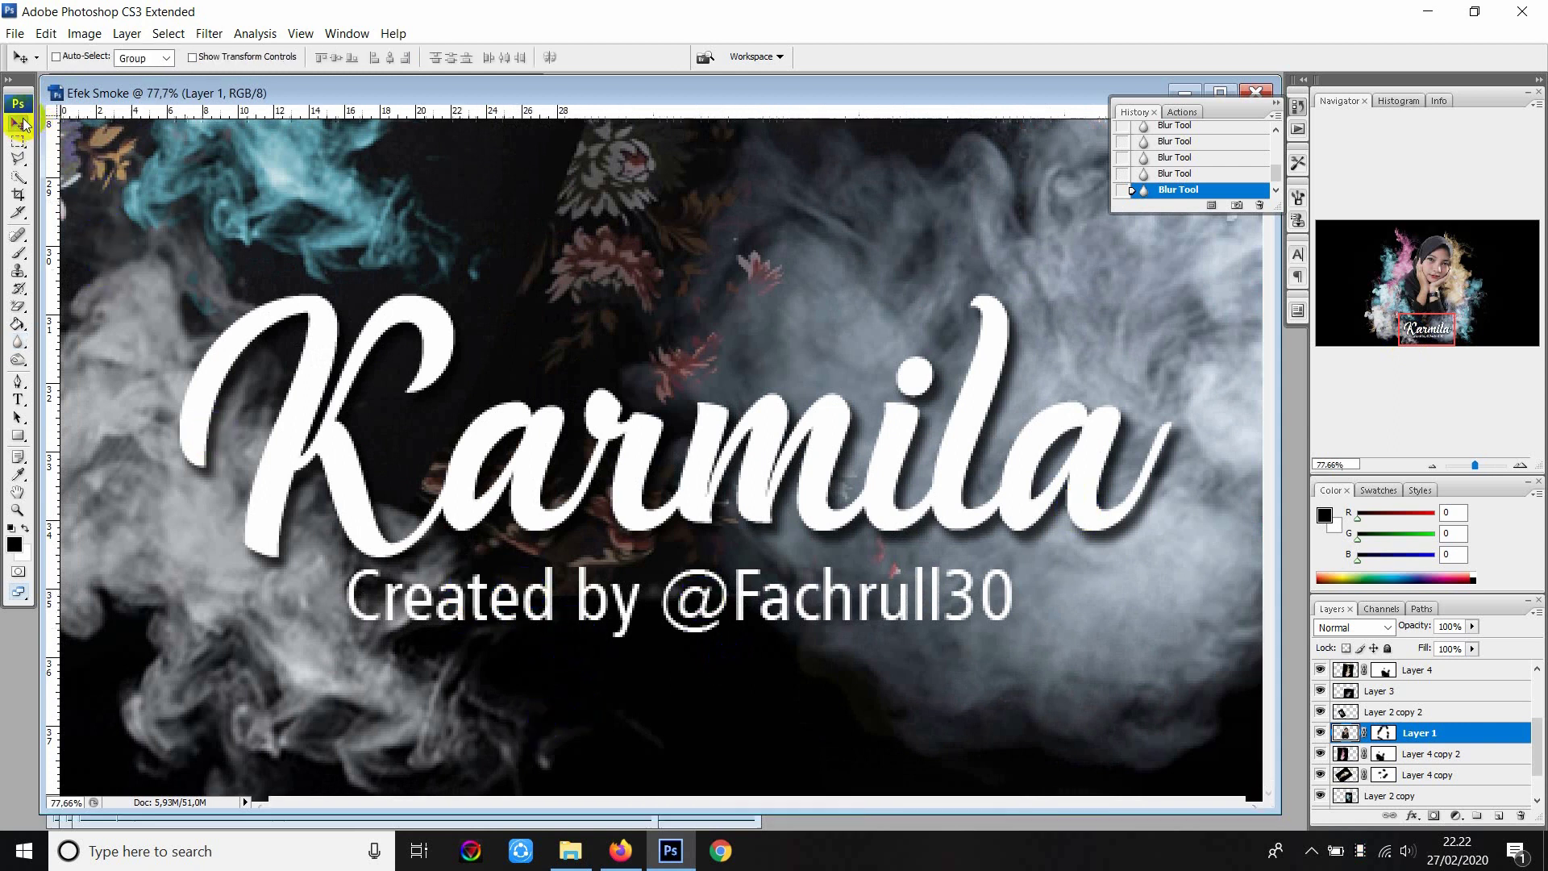
Fit the image on screen and save it as the JPEG file Efek Smoke.jpg.
key("ctrl+0")
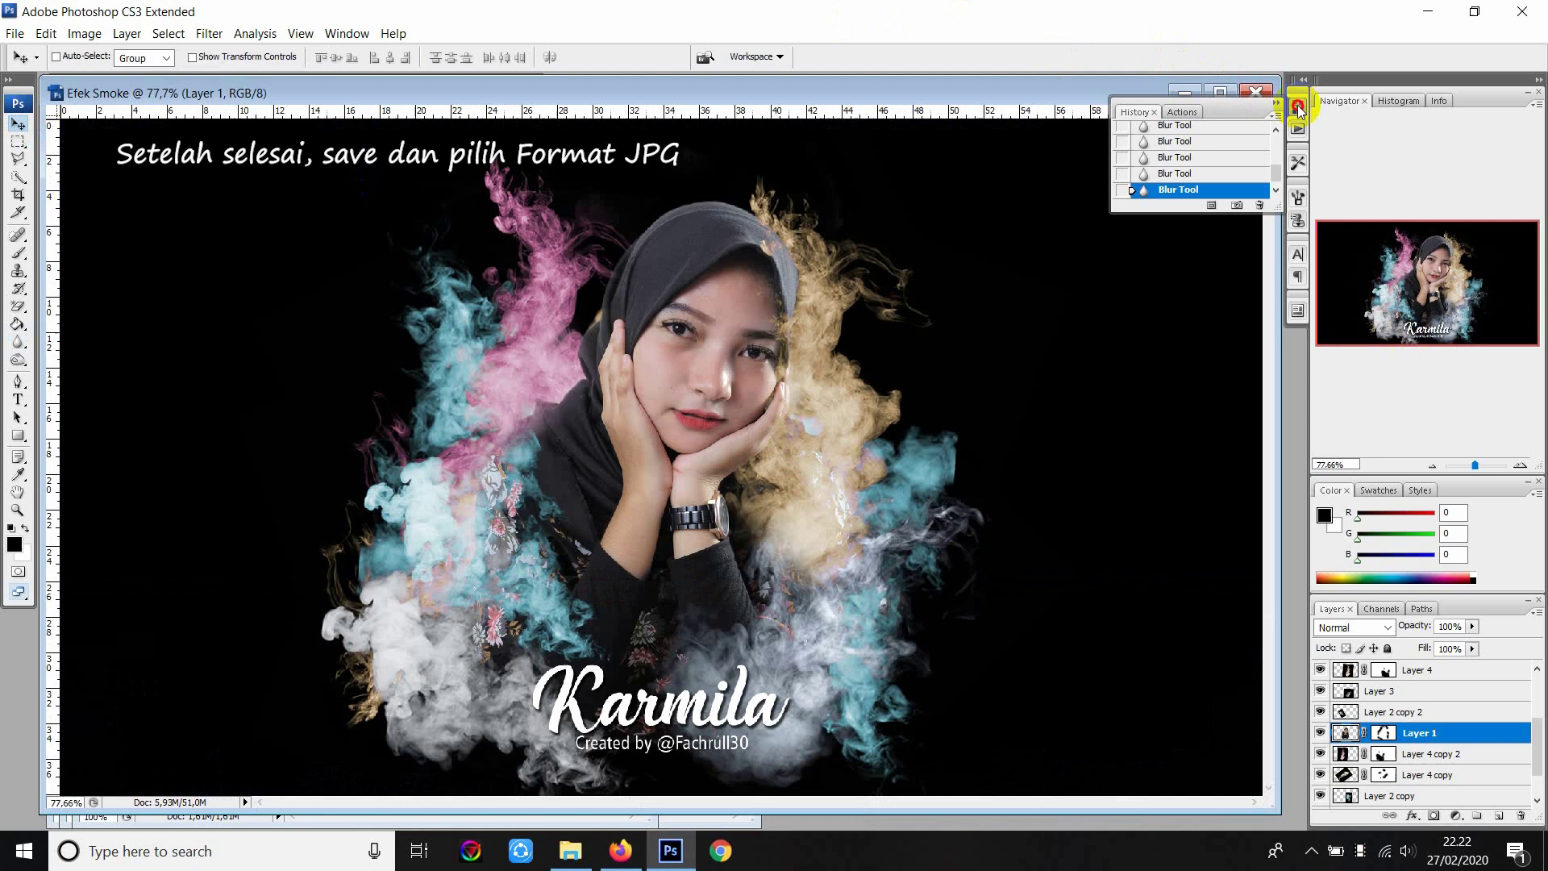
left_click(1298, 106)
left_click(15, 33)
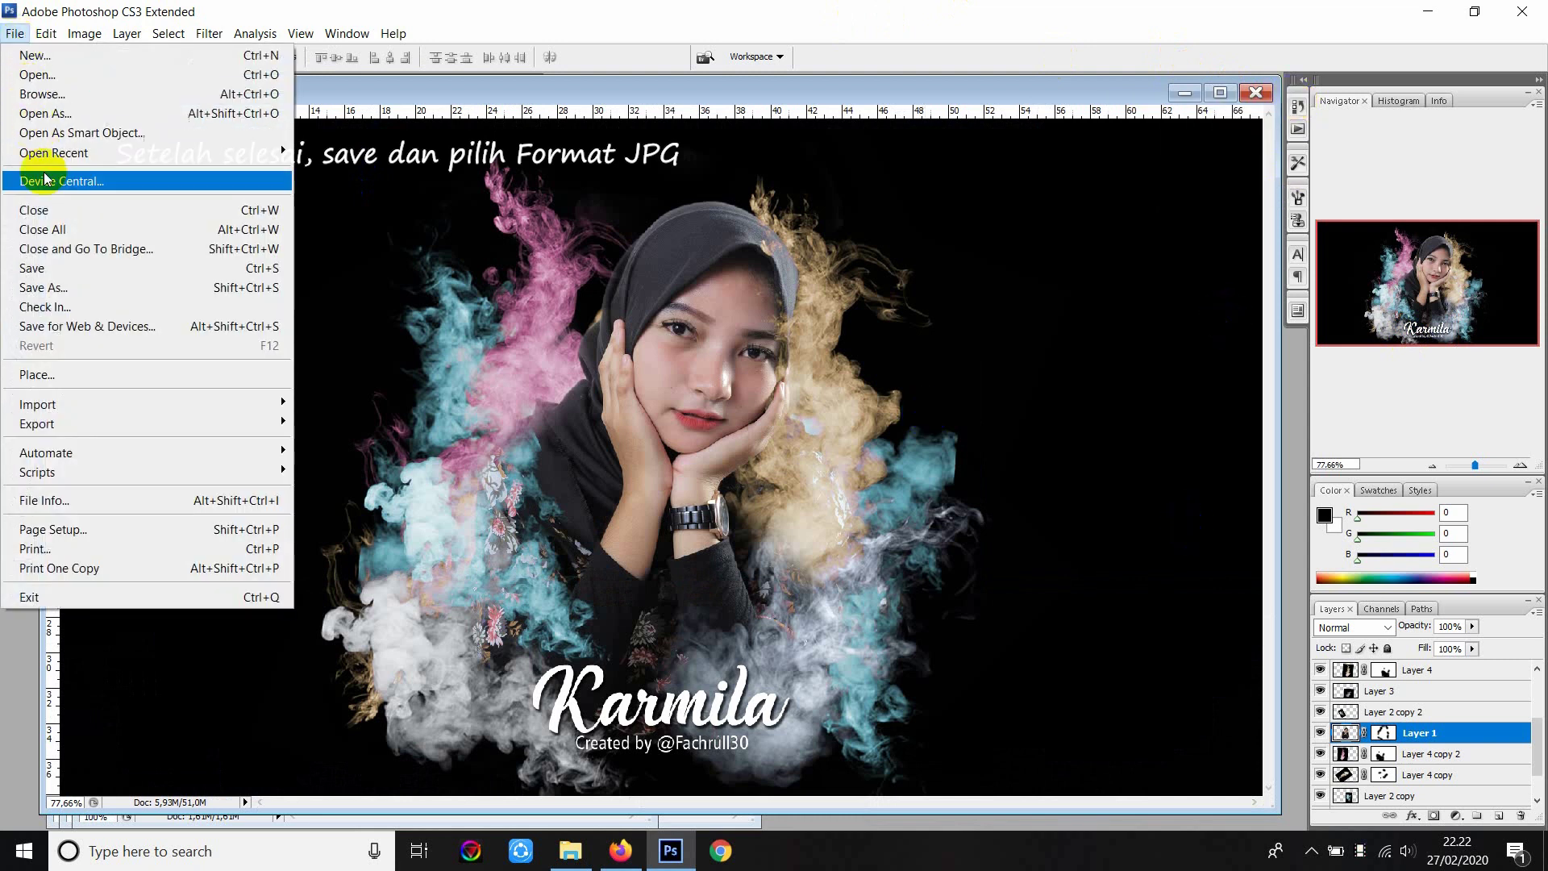
left_click(54, 288)
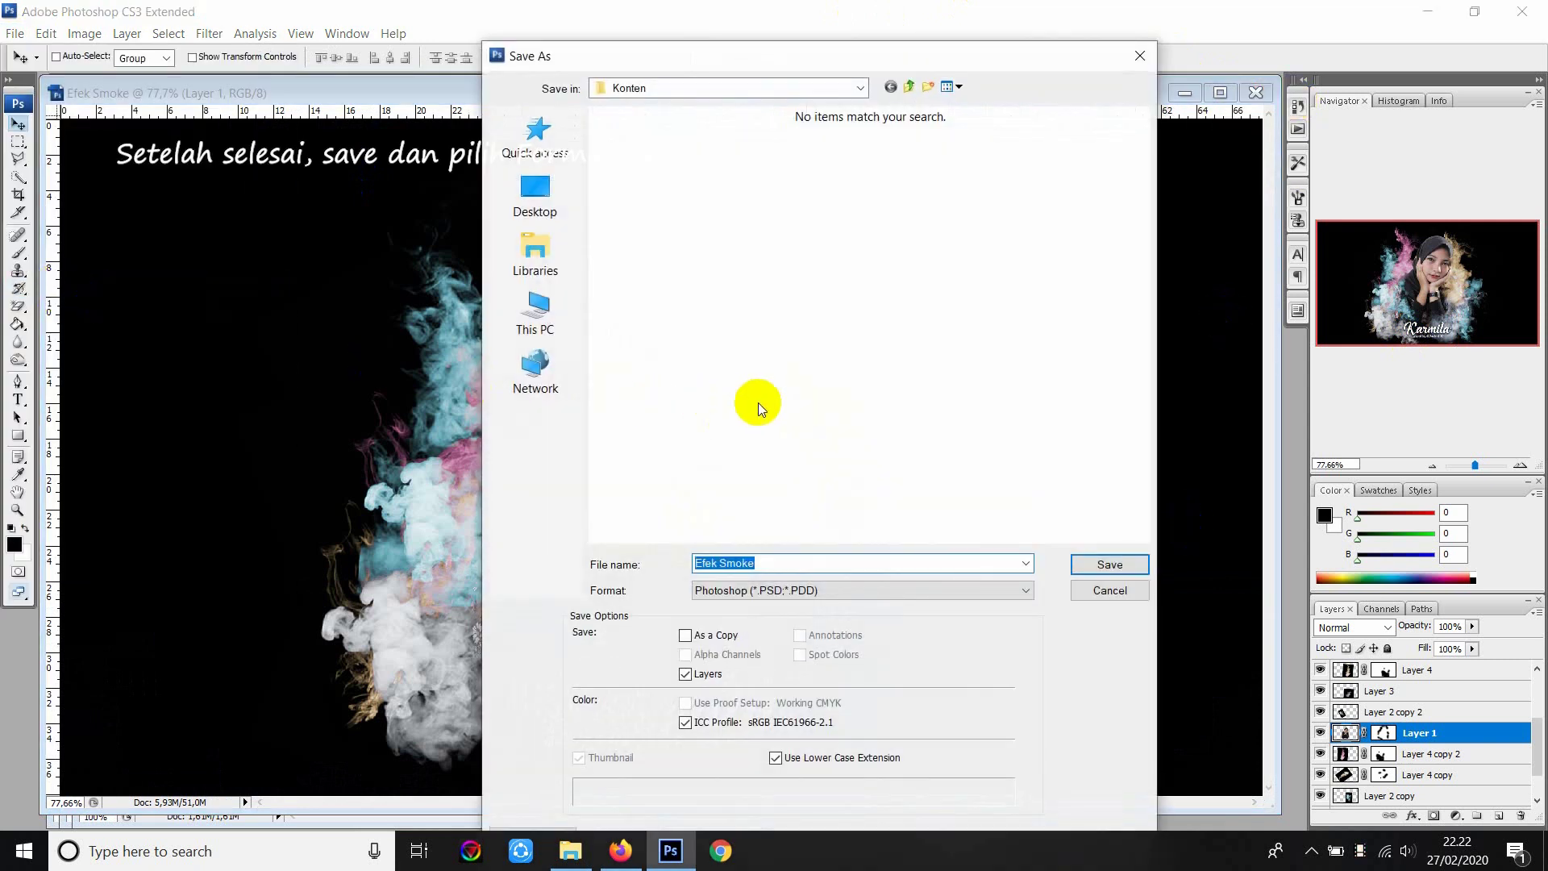
left_click(760, 590)
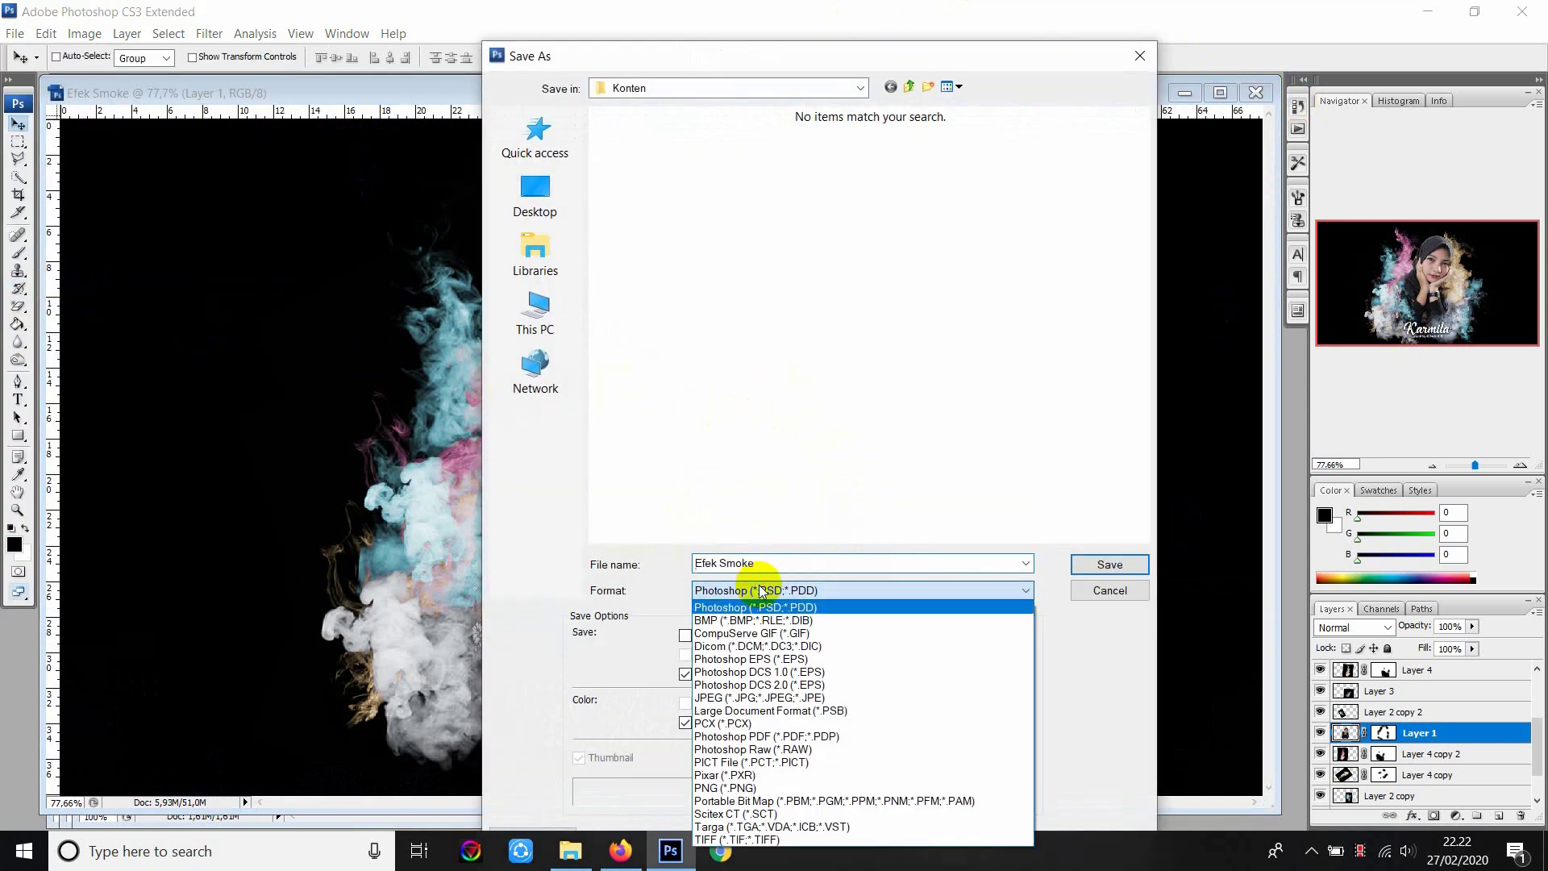
left_click(756, 698)
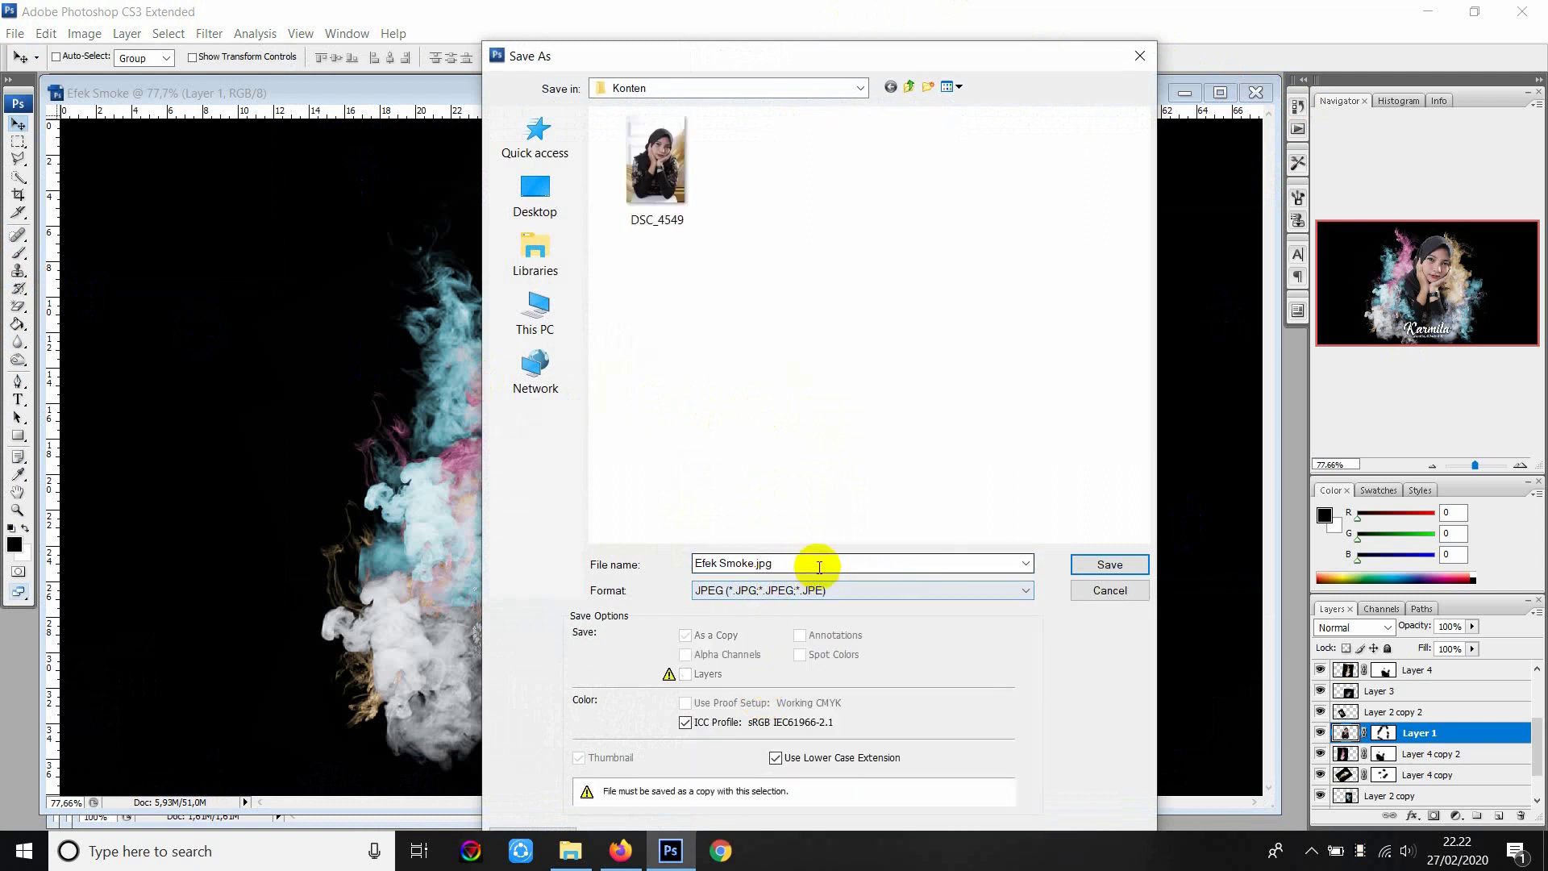
left_click(1072, 568)
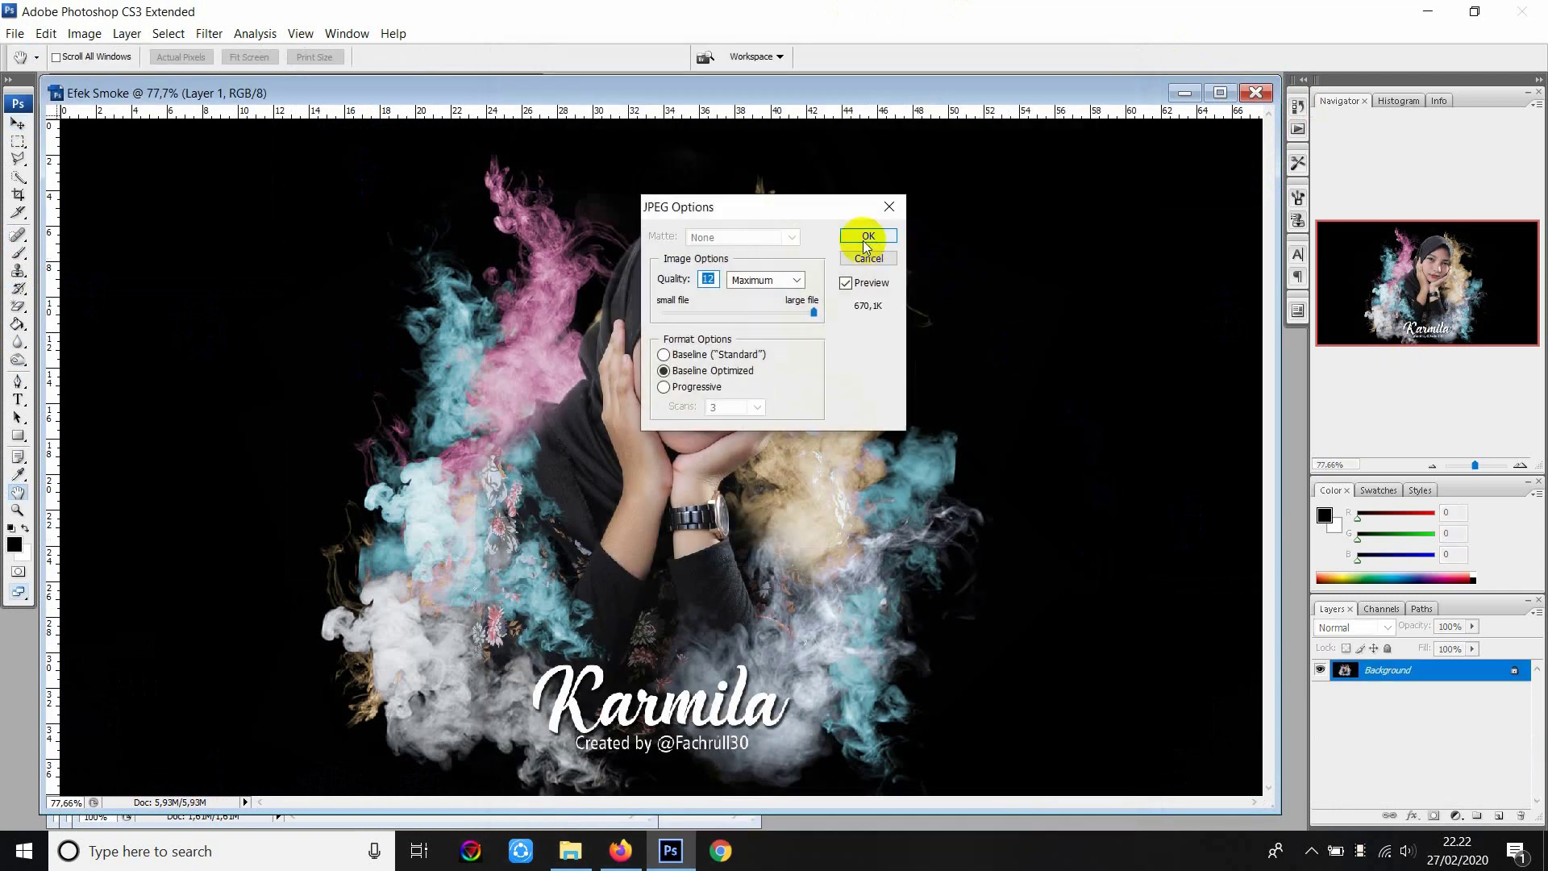